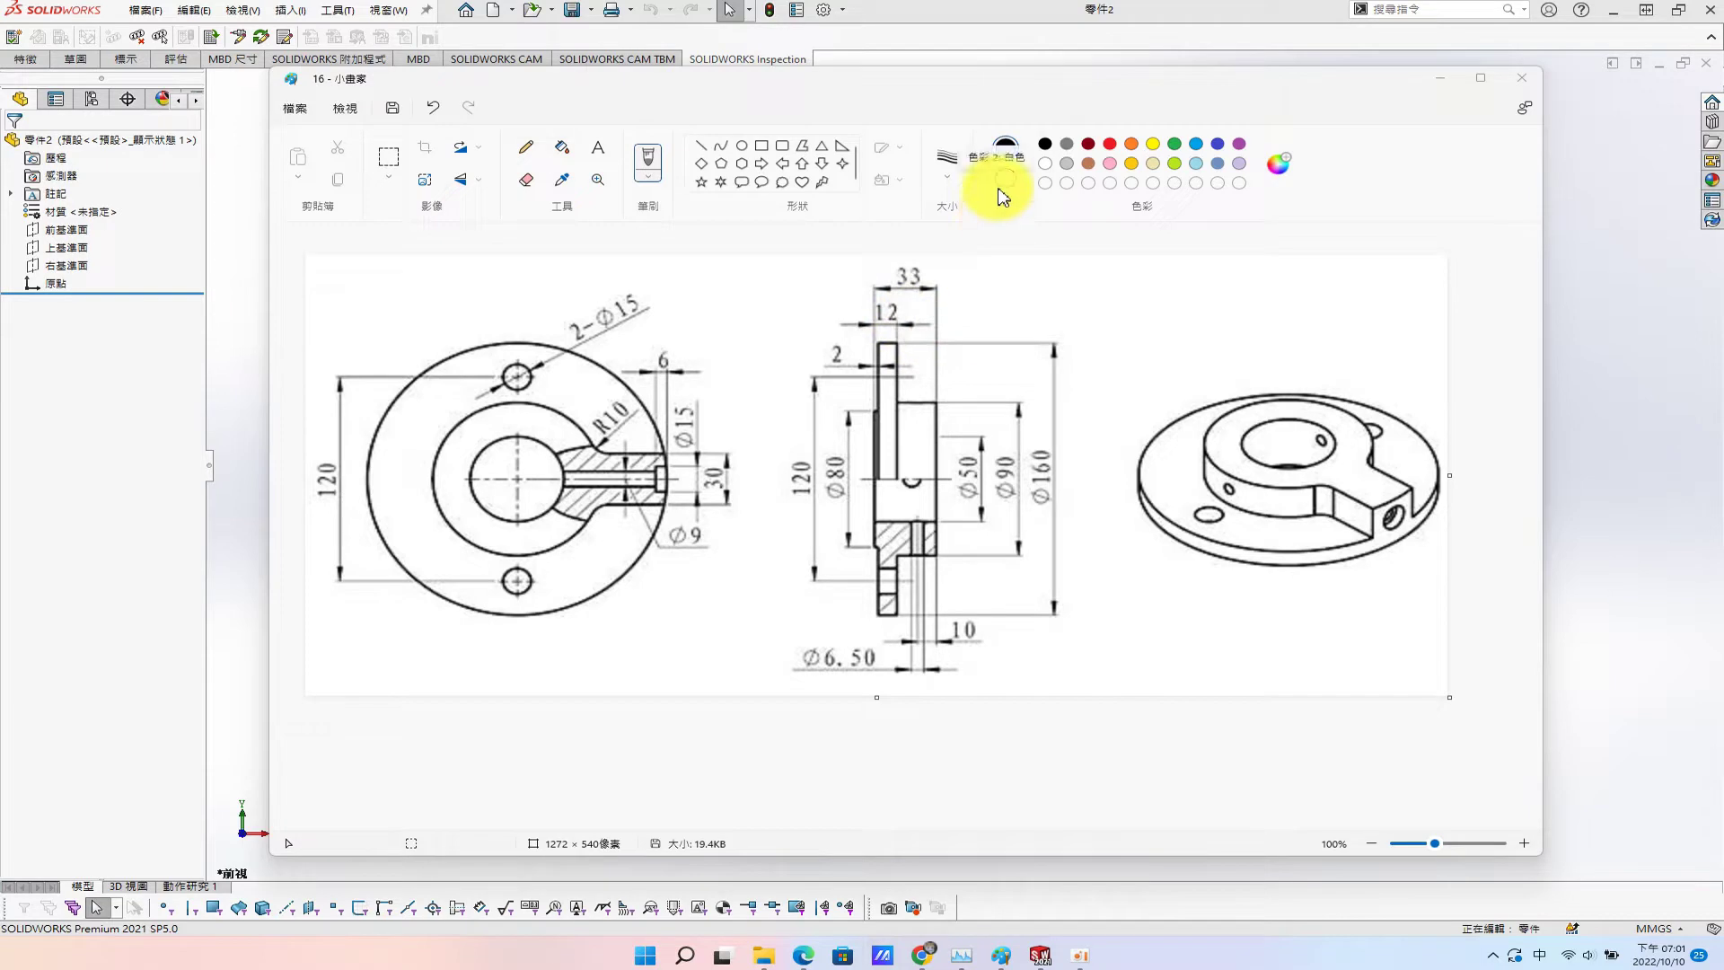
Drag the Paint reference drawing aside to reveal the blank SOLIDWORKS part.
{"action": "left_click_drag", "start_coordinate": [1019, 82], "coordinate": [4, 18]}
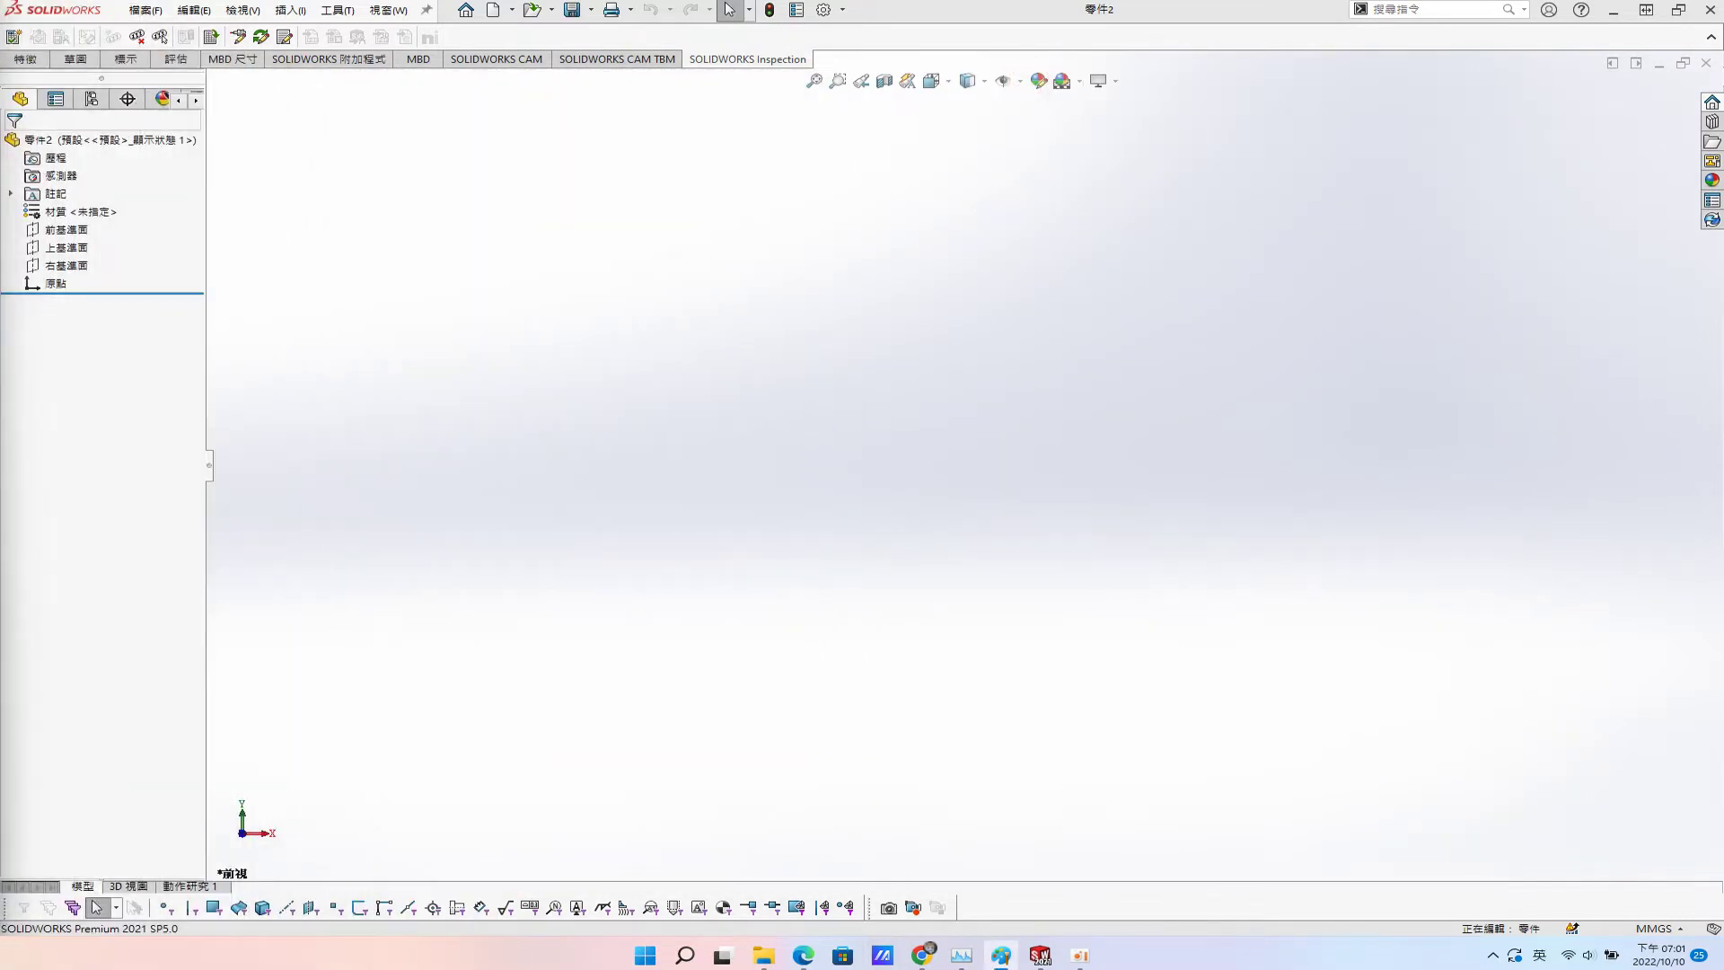
Sketch a circle at the origin on the Top Plane and dimension it Ø160 mm.
{"action": "left_click", "coordinate": [56, 249]}
{"action": "left_click", "coordinate": [77, 232]}
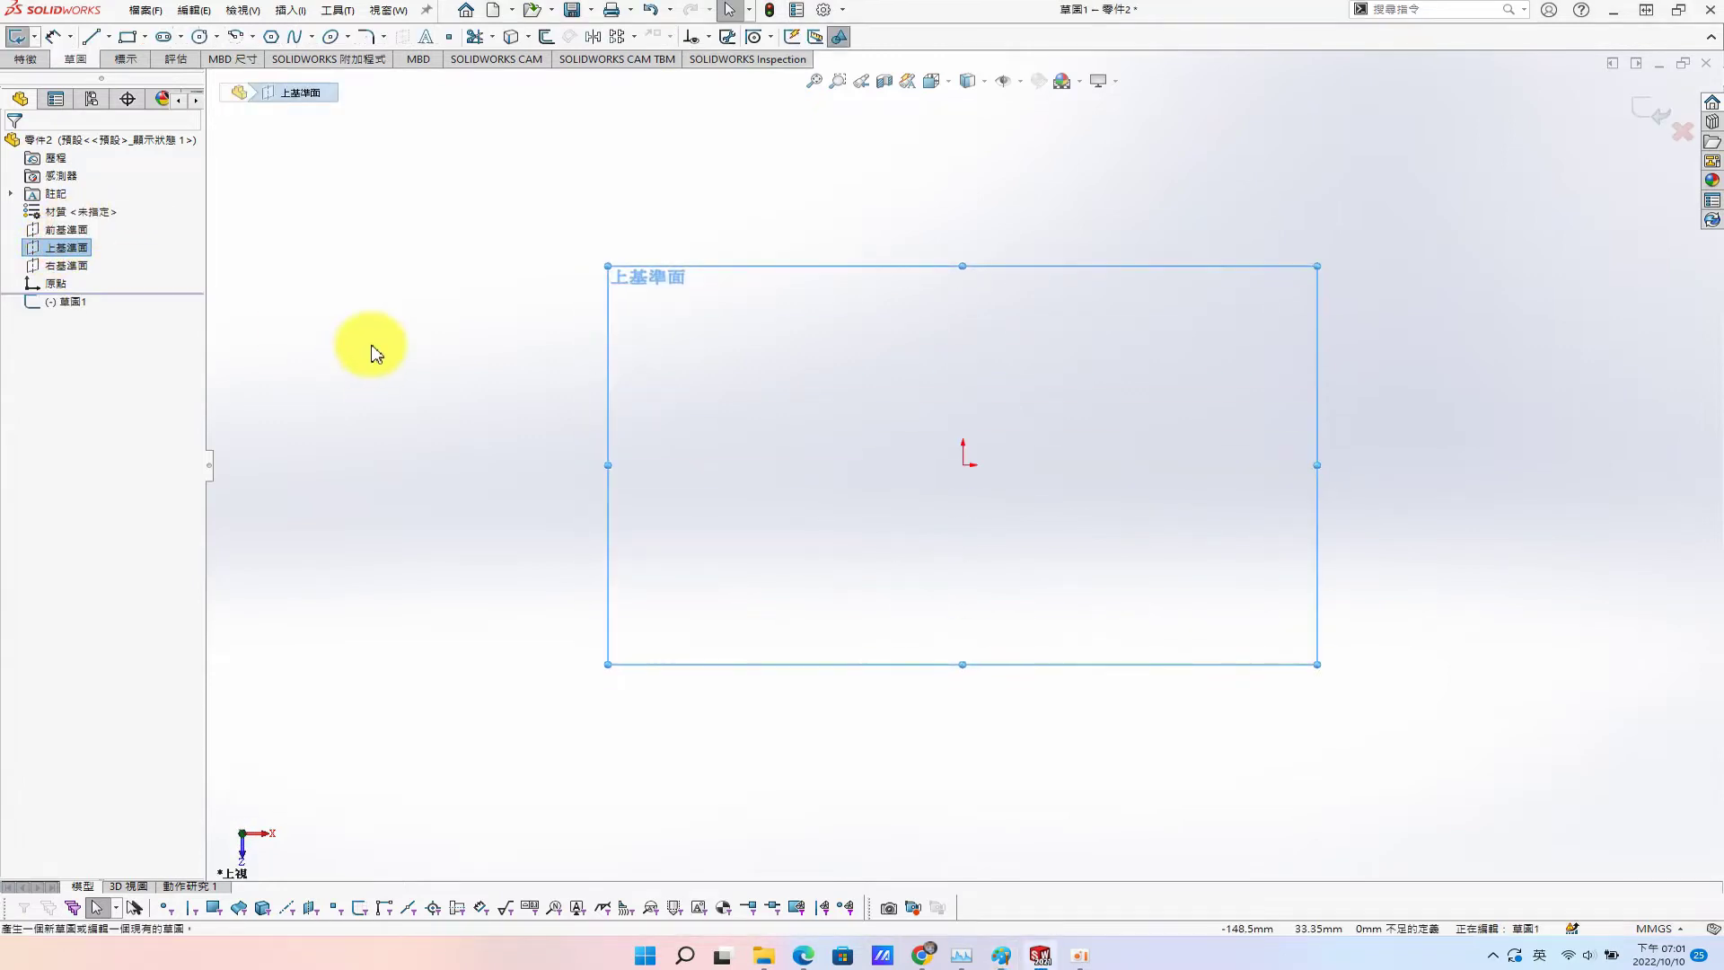
{"action": "left_click", "coordinate": [199, 38]}
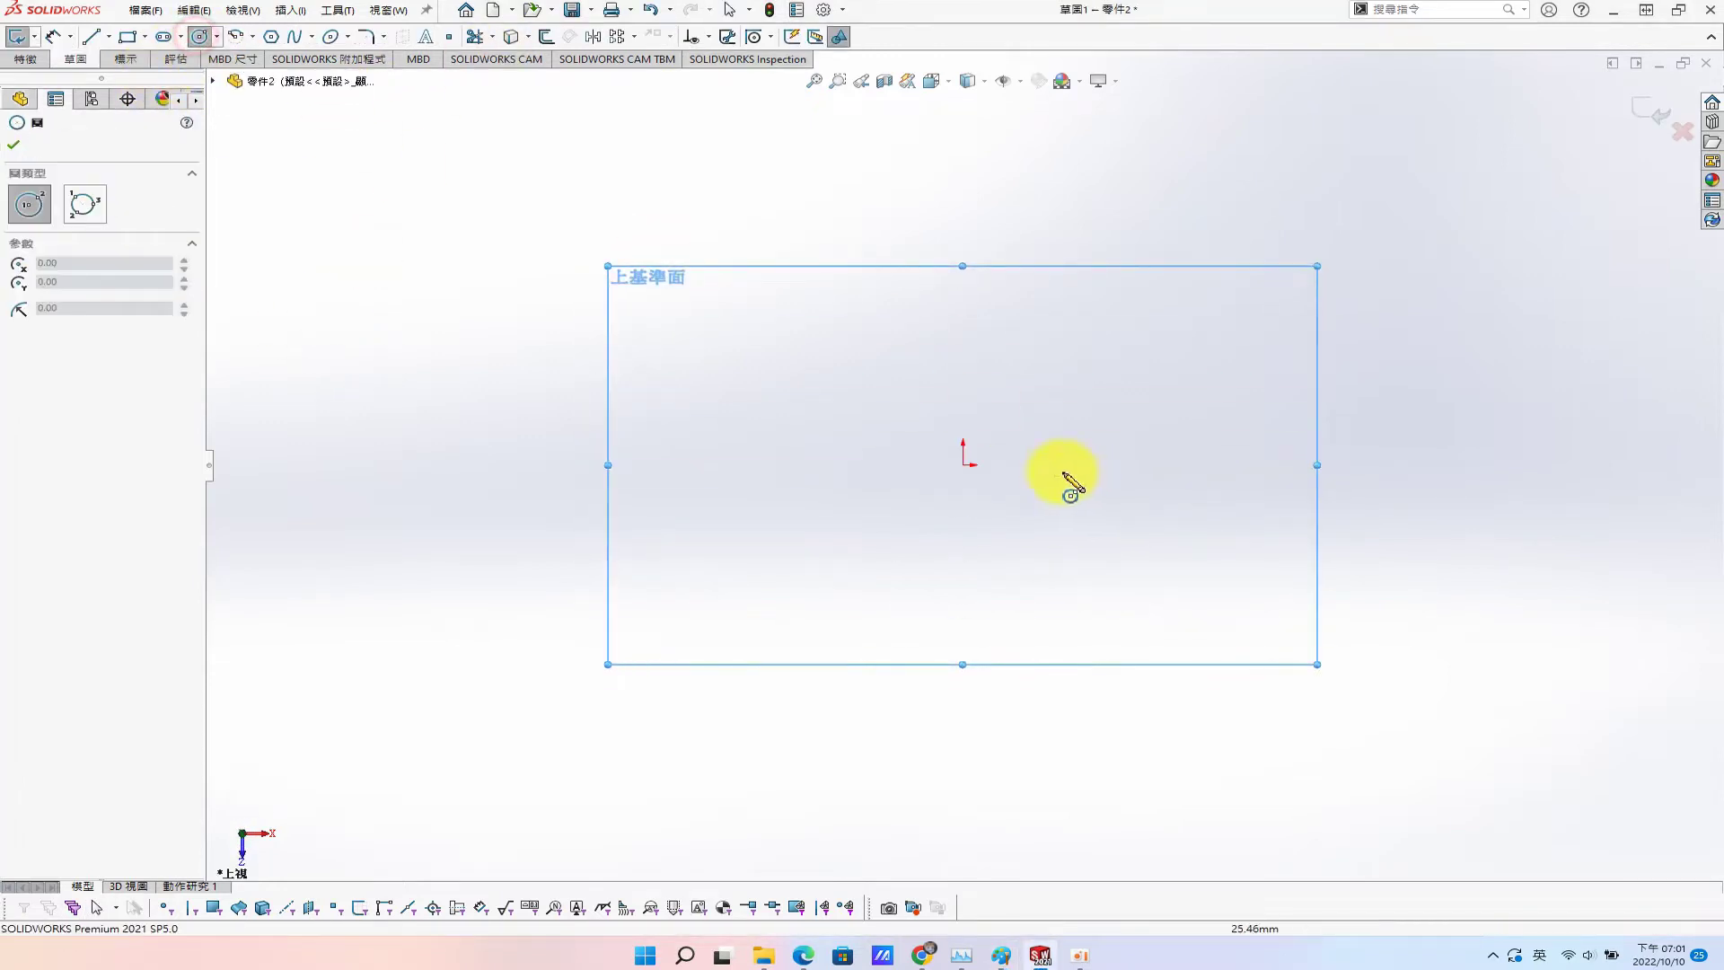
{"action": "left_click", "coordinate": [963, 465]}
{"action": "left_click", "coordinate": [1114, 628]}
{"action": "right_click", "coordinate": [1039, 500]}
{"action": "left_click", "coordinate": [1105, 508]}
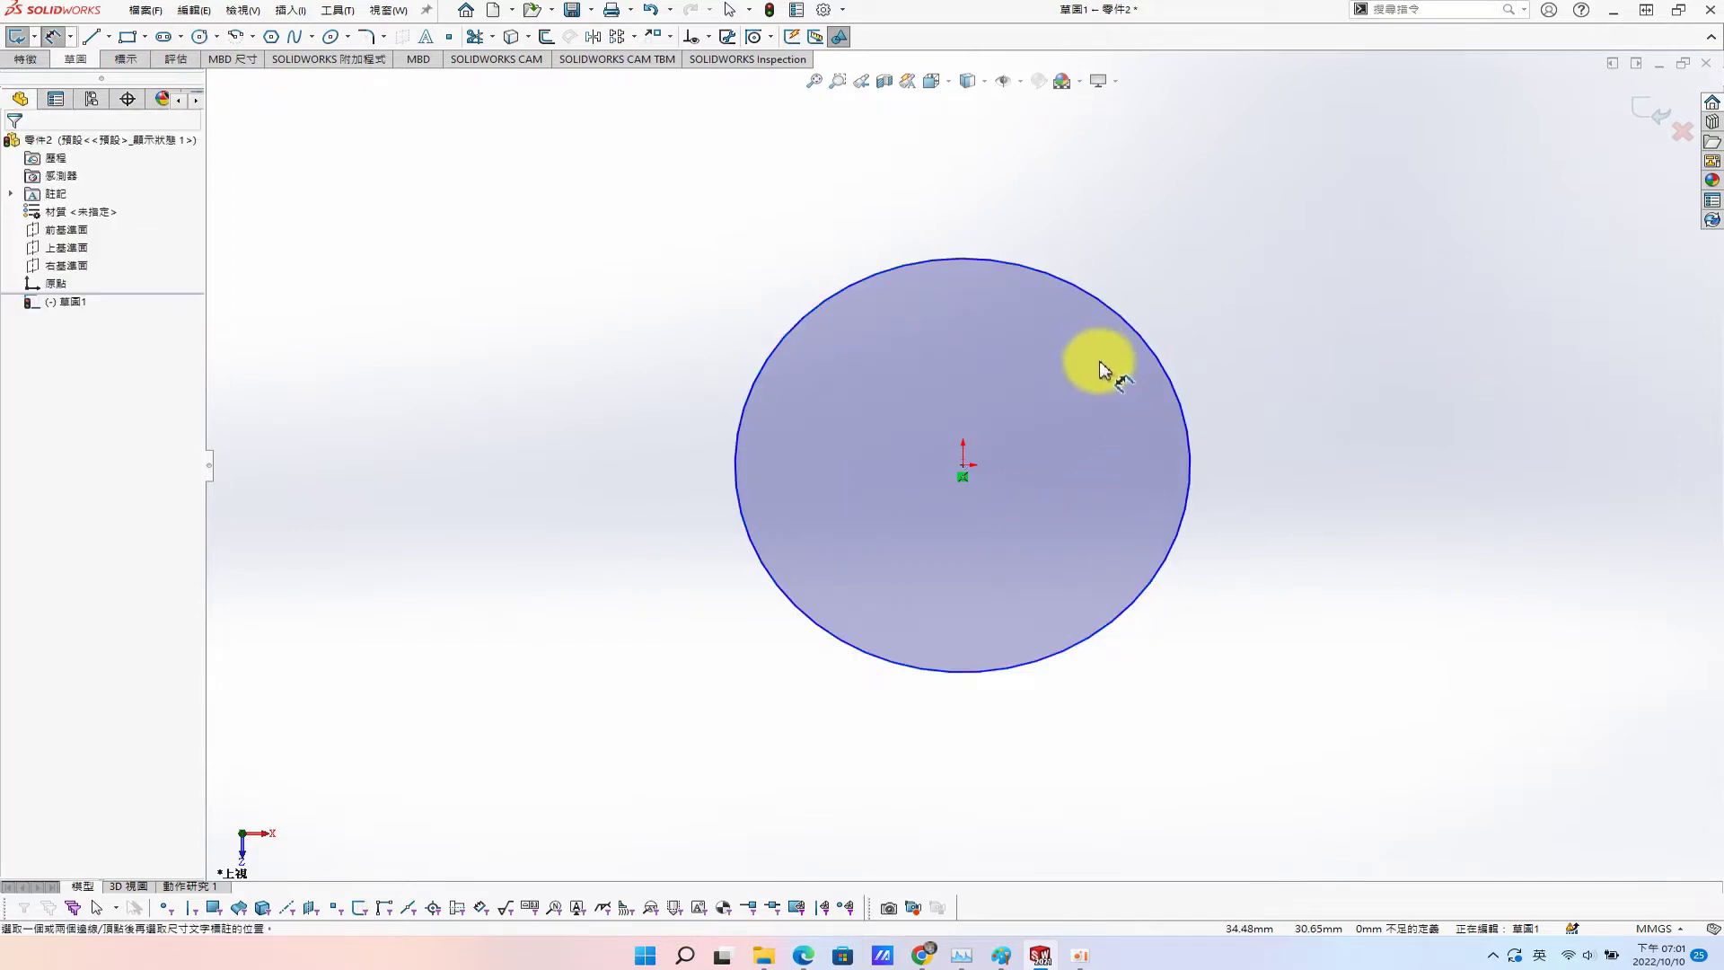
{"action": "left_click", "coordinate": [1168, 374]}
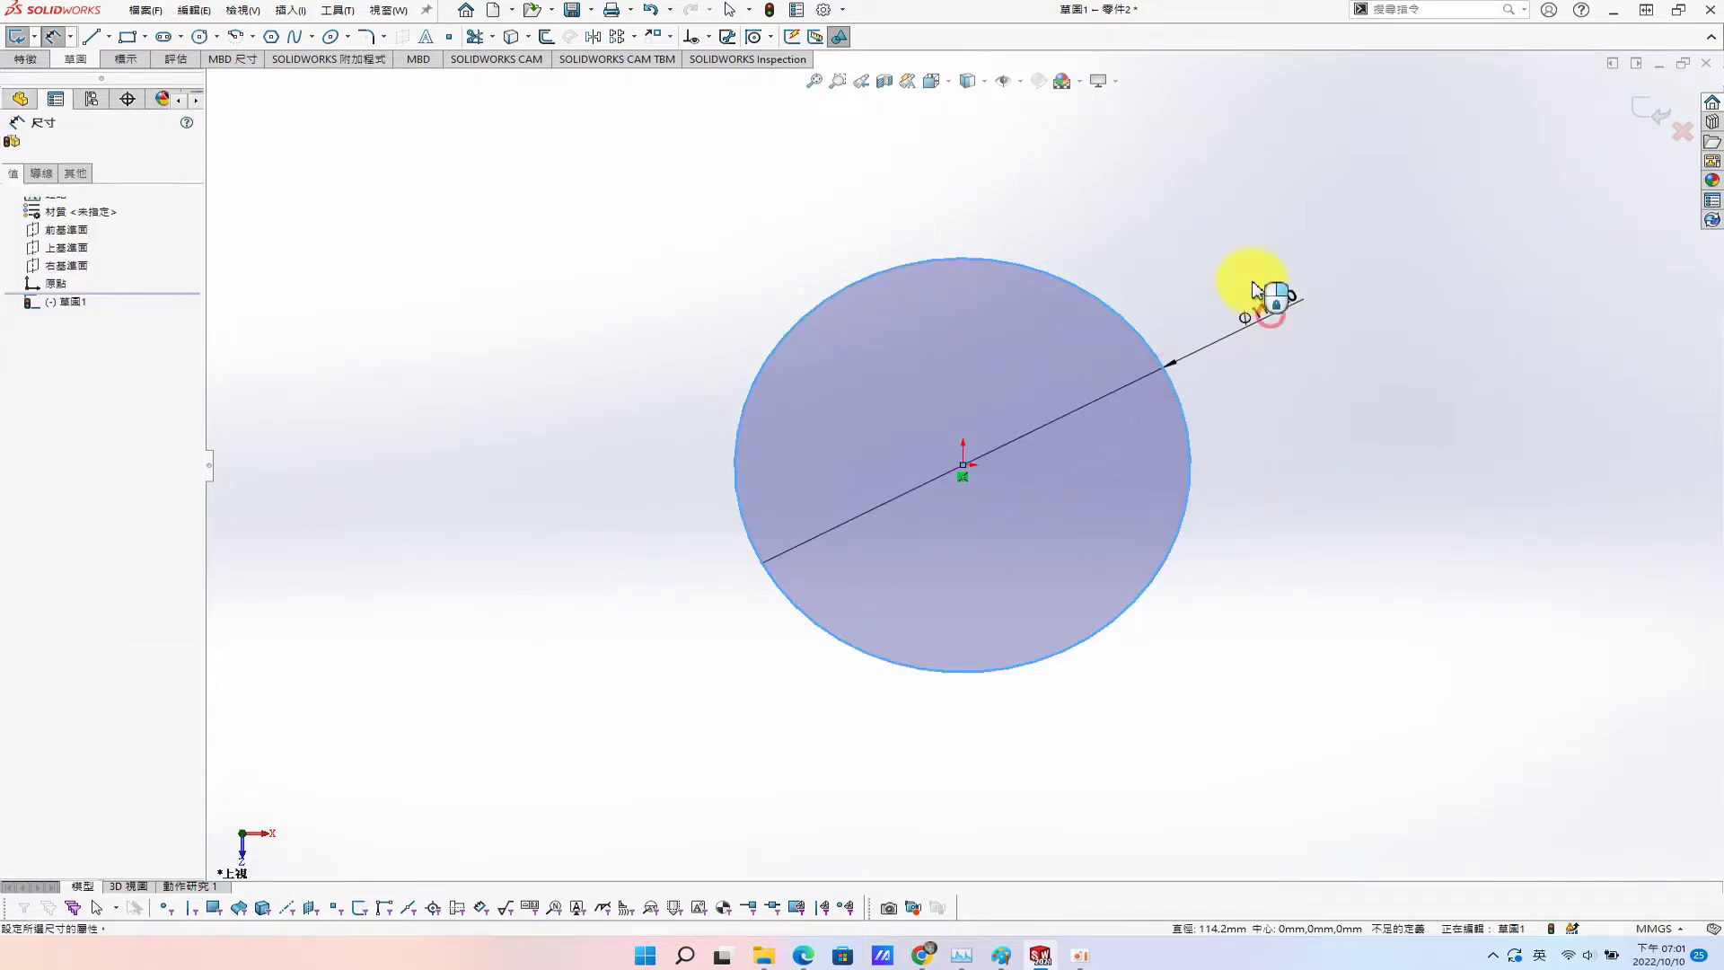
{"action": "left_click", "coordinate": [1270, 300]}
{"action": "type", "text": "160"}
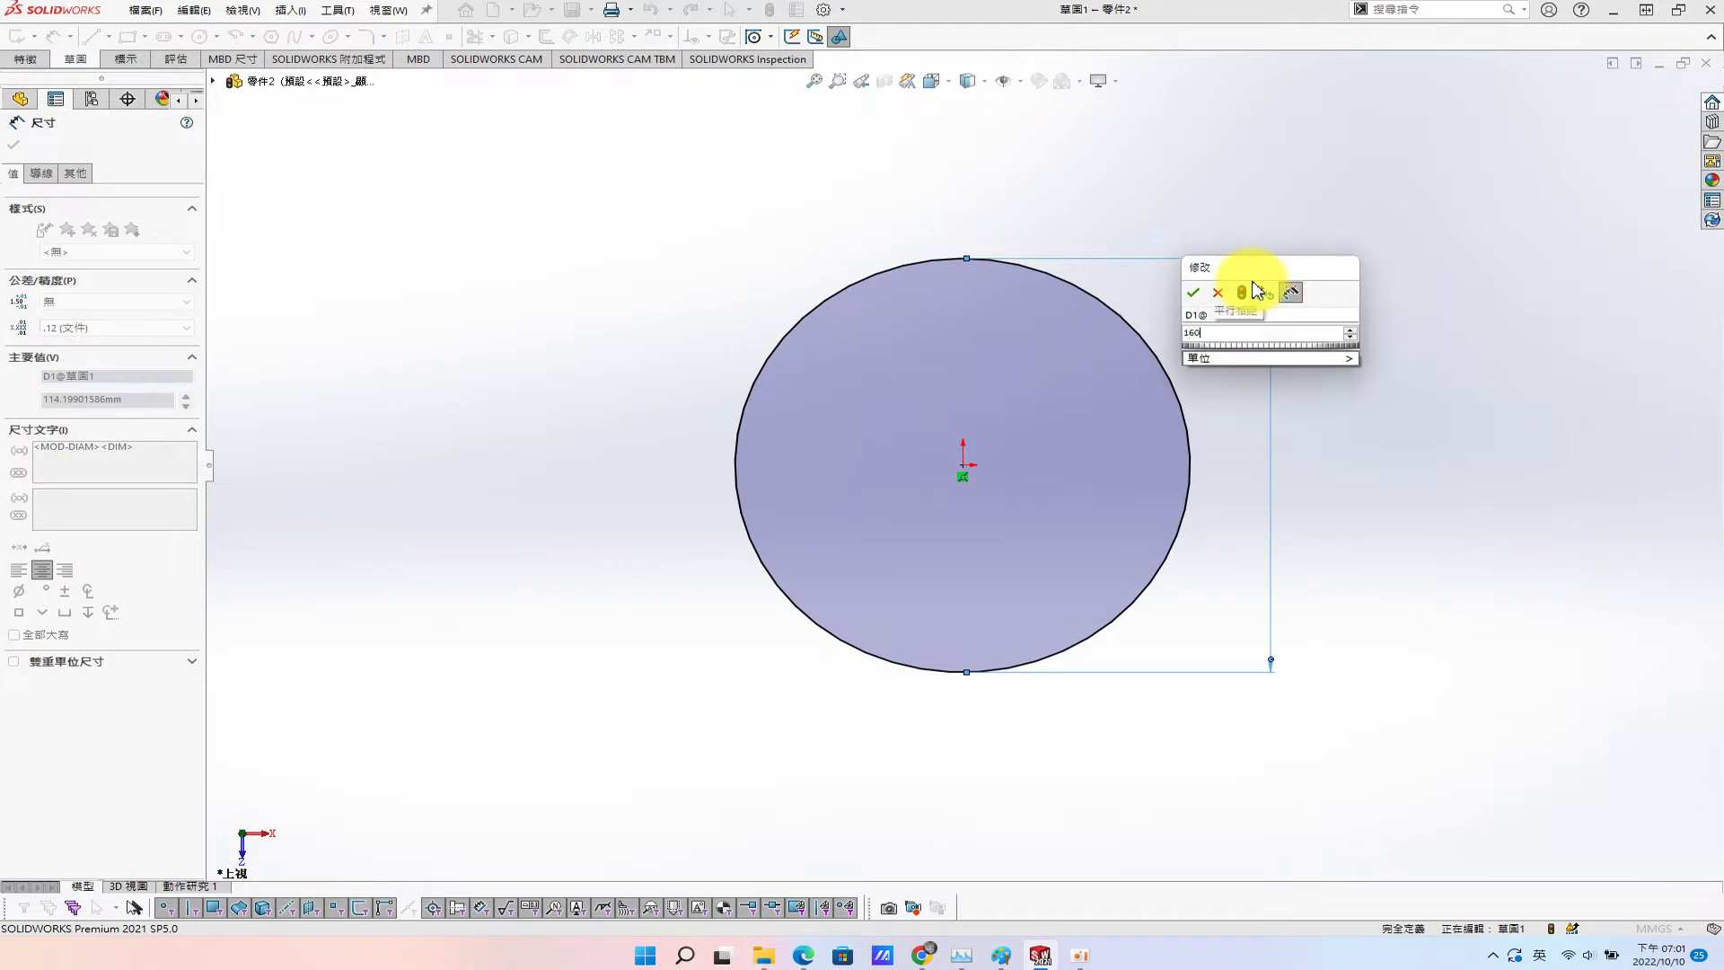
{"action": "key", "text": "Return"}
Extrude the Ø160 circle 12 mm into the base disk.
{"action": "key", "text": "s"}
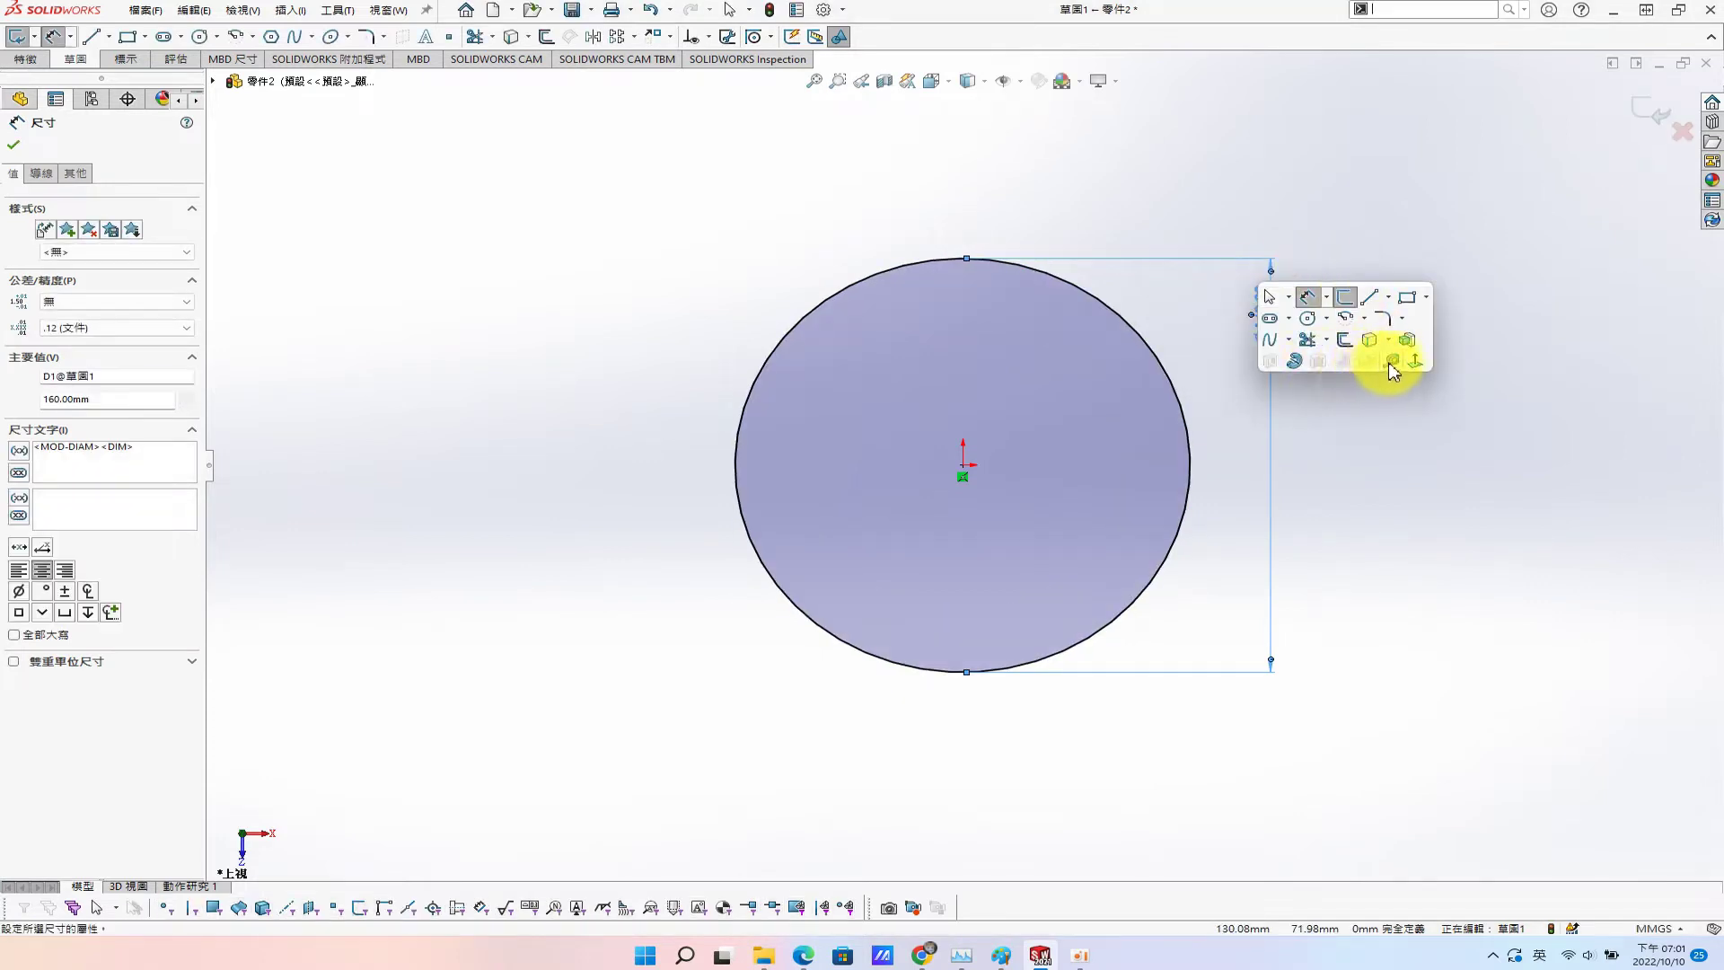
{"action": "left_click", "coordinate": [1405, 342]}
{"action": "scroll", "coordinate": [1405, 348], "scroll_direction": "up", "scroll_amount": 2}
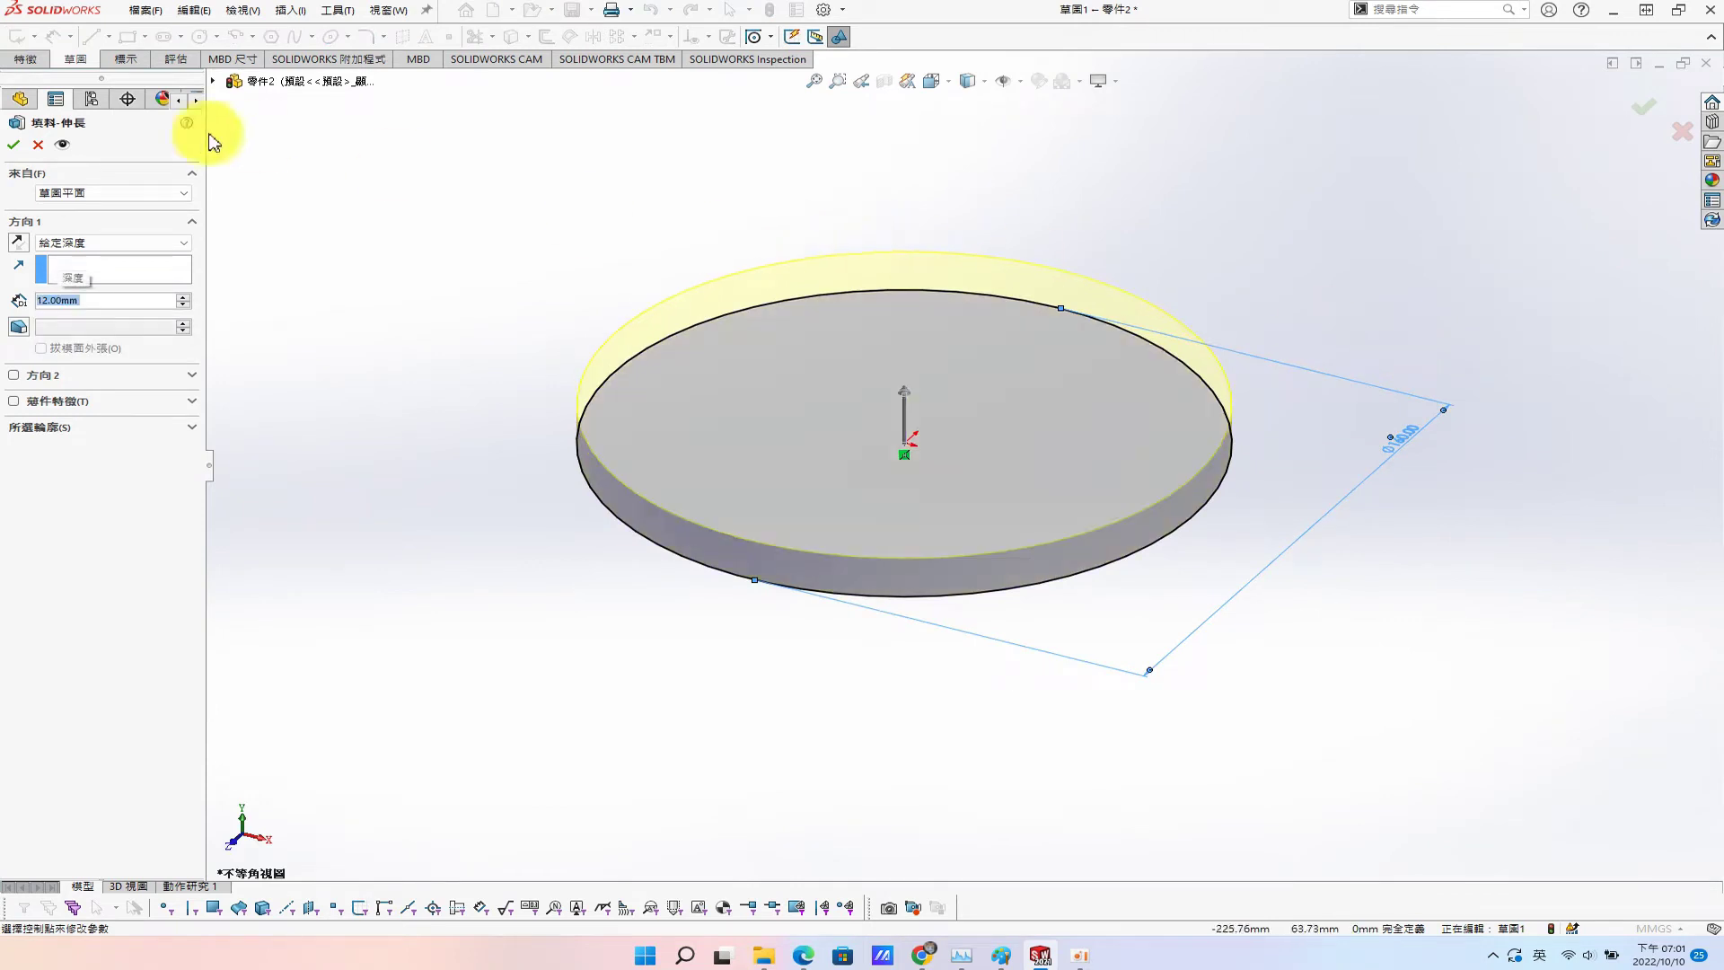
{"action": "left_click", "coordinate": [14, 145]}
Orbit to the underside and start a new sketch on the disk's bottom face.
{"action": "mouse_move", "coordinate": [782, 435]}
{"action": "middle_mouse_down"}
{"action": "mouse_move", "coordinate": [808, 308]}
{"action": "mouse_move", "coordinate": [999, 535]}
{"action": "middle_mouse_up"}
{"action": "left_click", "coordinate": [1029, 478]}
{"action": "left_click", "coordinate": [1087, 442]}
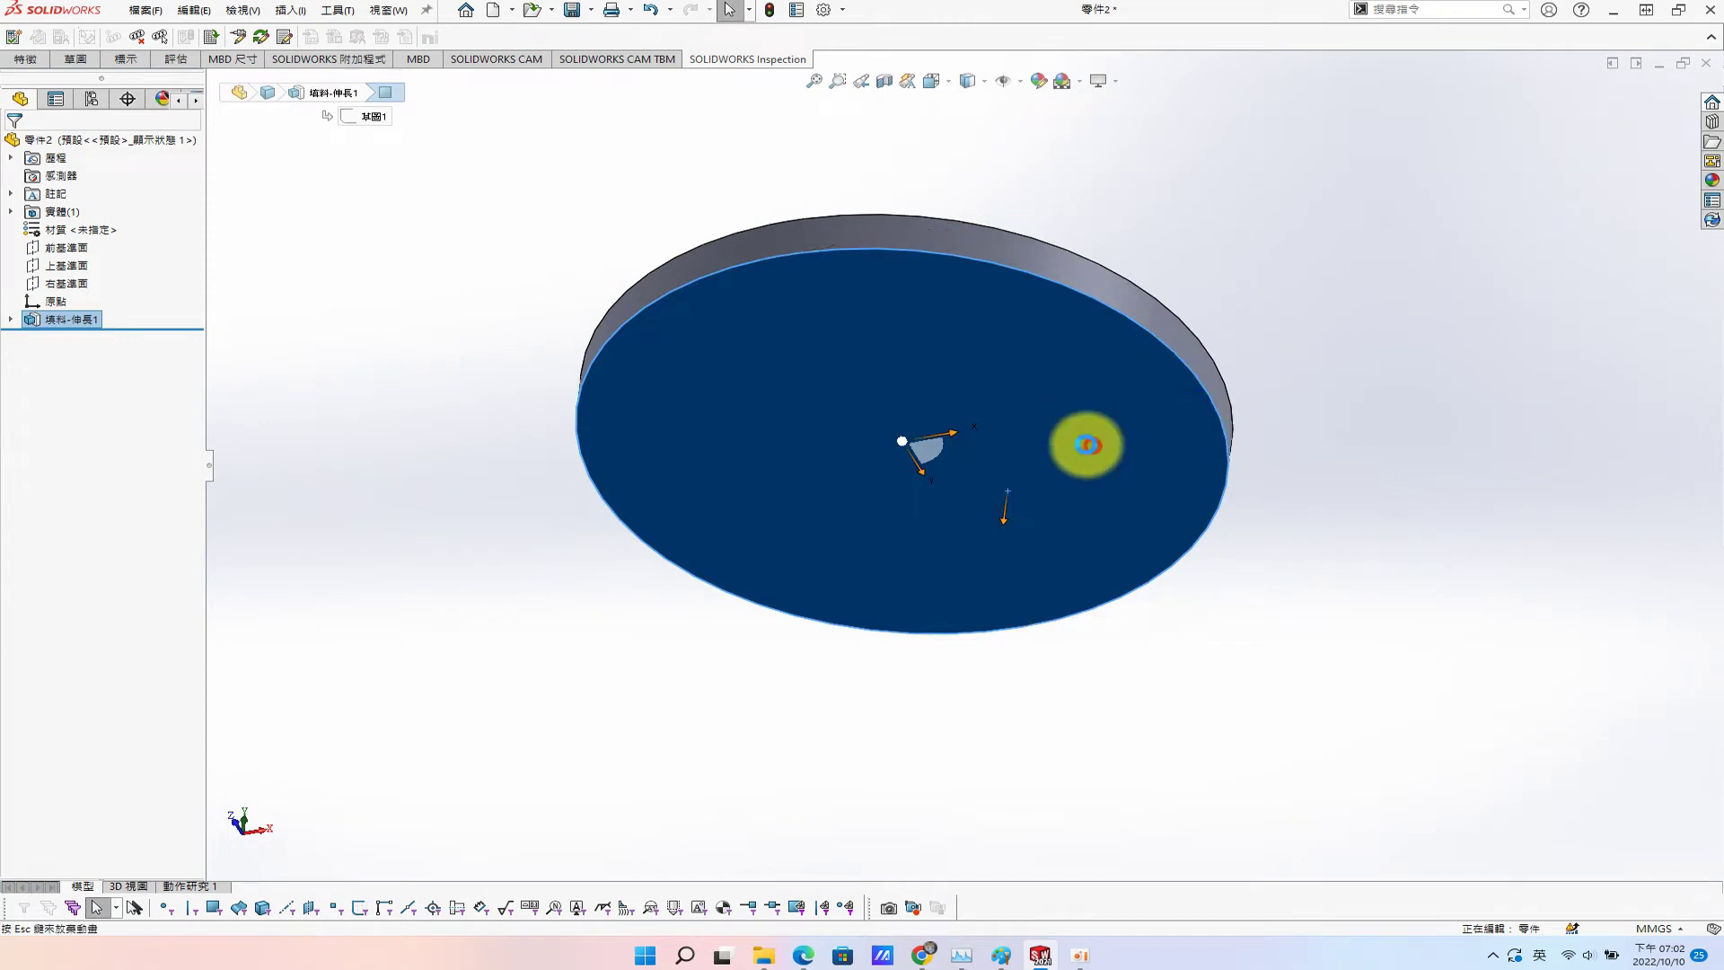
Draw a circle at the origin on the bottom face and dimension it Ø80 mm.
{"action": "key", "text": "s"}
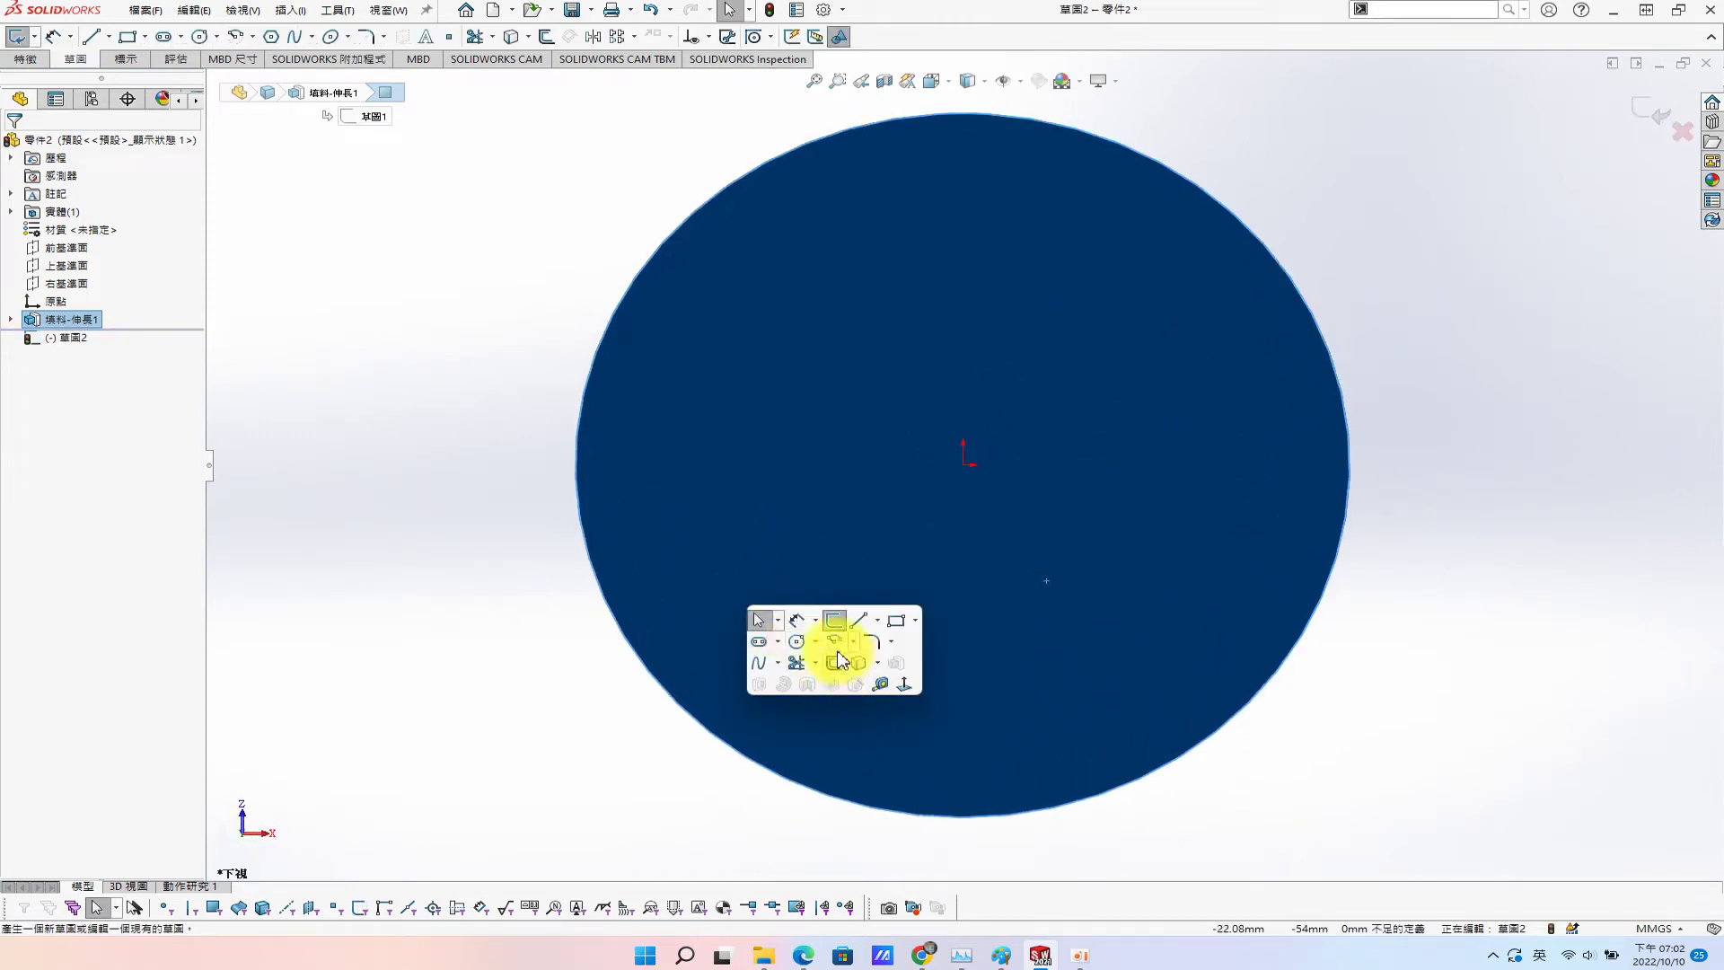
{"action": "left_click", "coordinate": [806, 649]}
{"action": "left_click", "coordinate": [963, 464]}
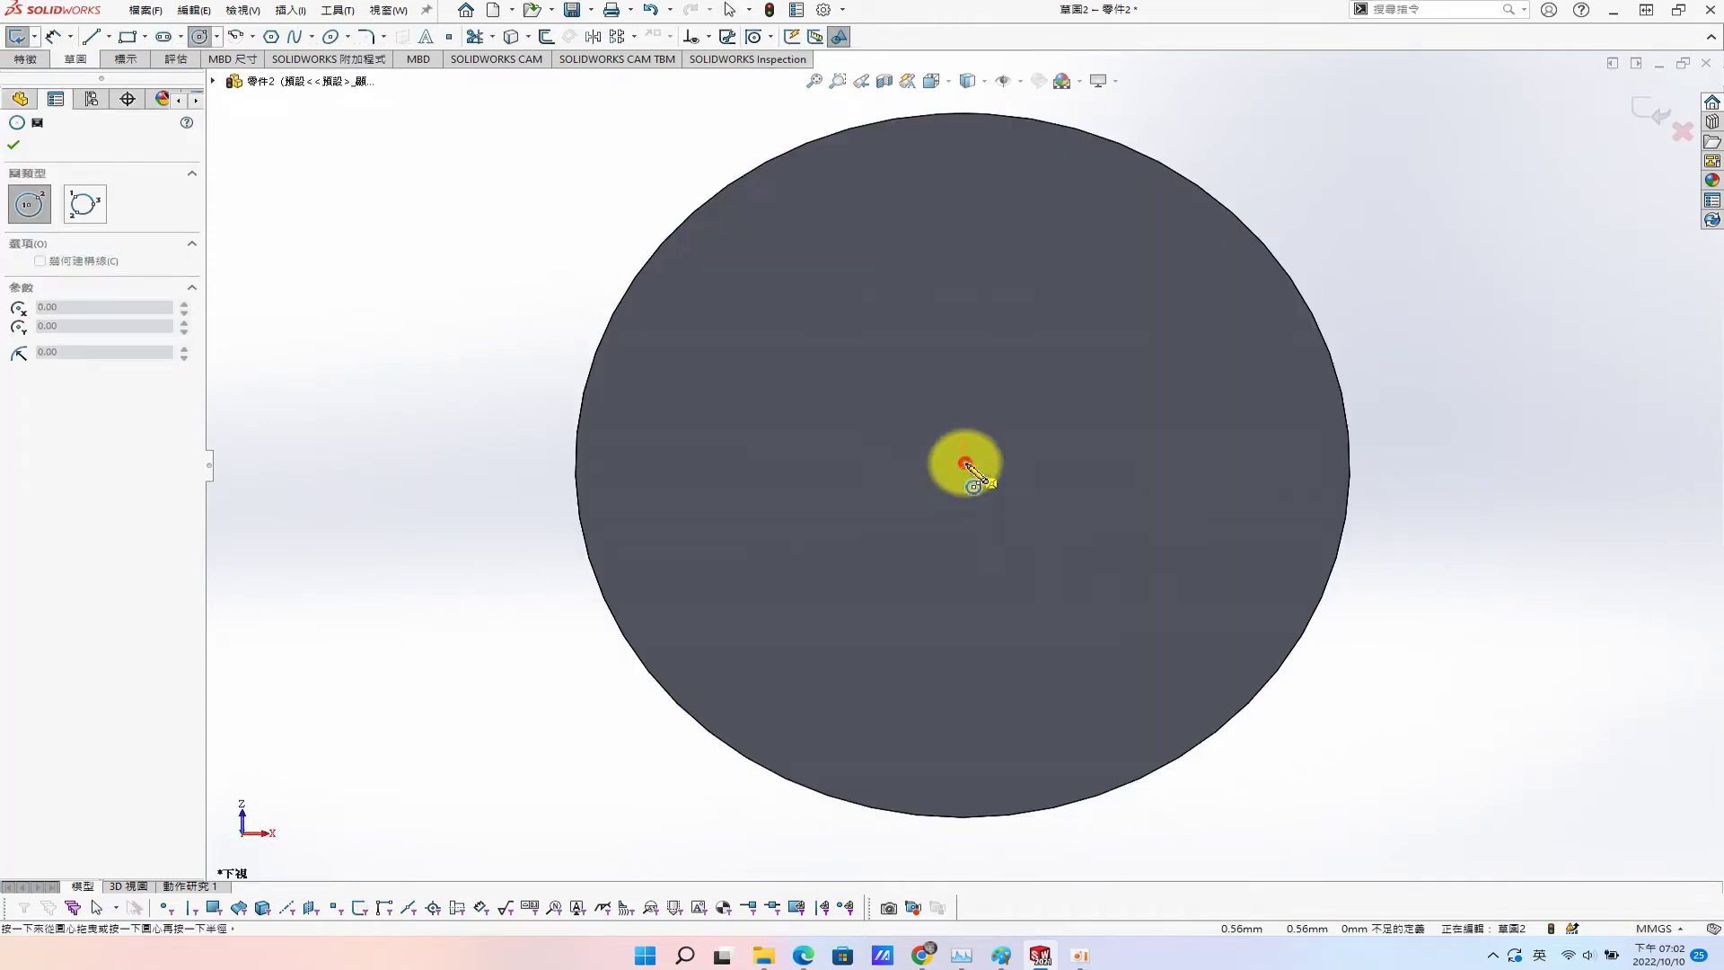
{"action": "left_click", "coordinate": [1108, 599]}
{"action": "left_click", "coordinate": [1270, 510]}
{"action": "left_click", "coordinate": [1161, 417]}
{"action": "left_click", "coordinate": [1252, 358]}
{"action": "type", "text": "80"}
{"action": "key", "text": "Return"}
Extrude the Ø80 circle 2 mm as a boss, then orbit back to the top face.
{"action": "key", "text": "s"}
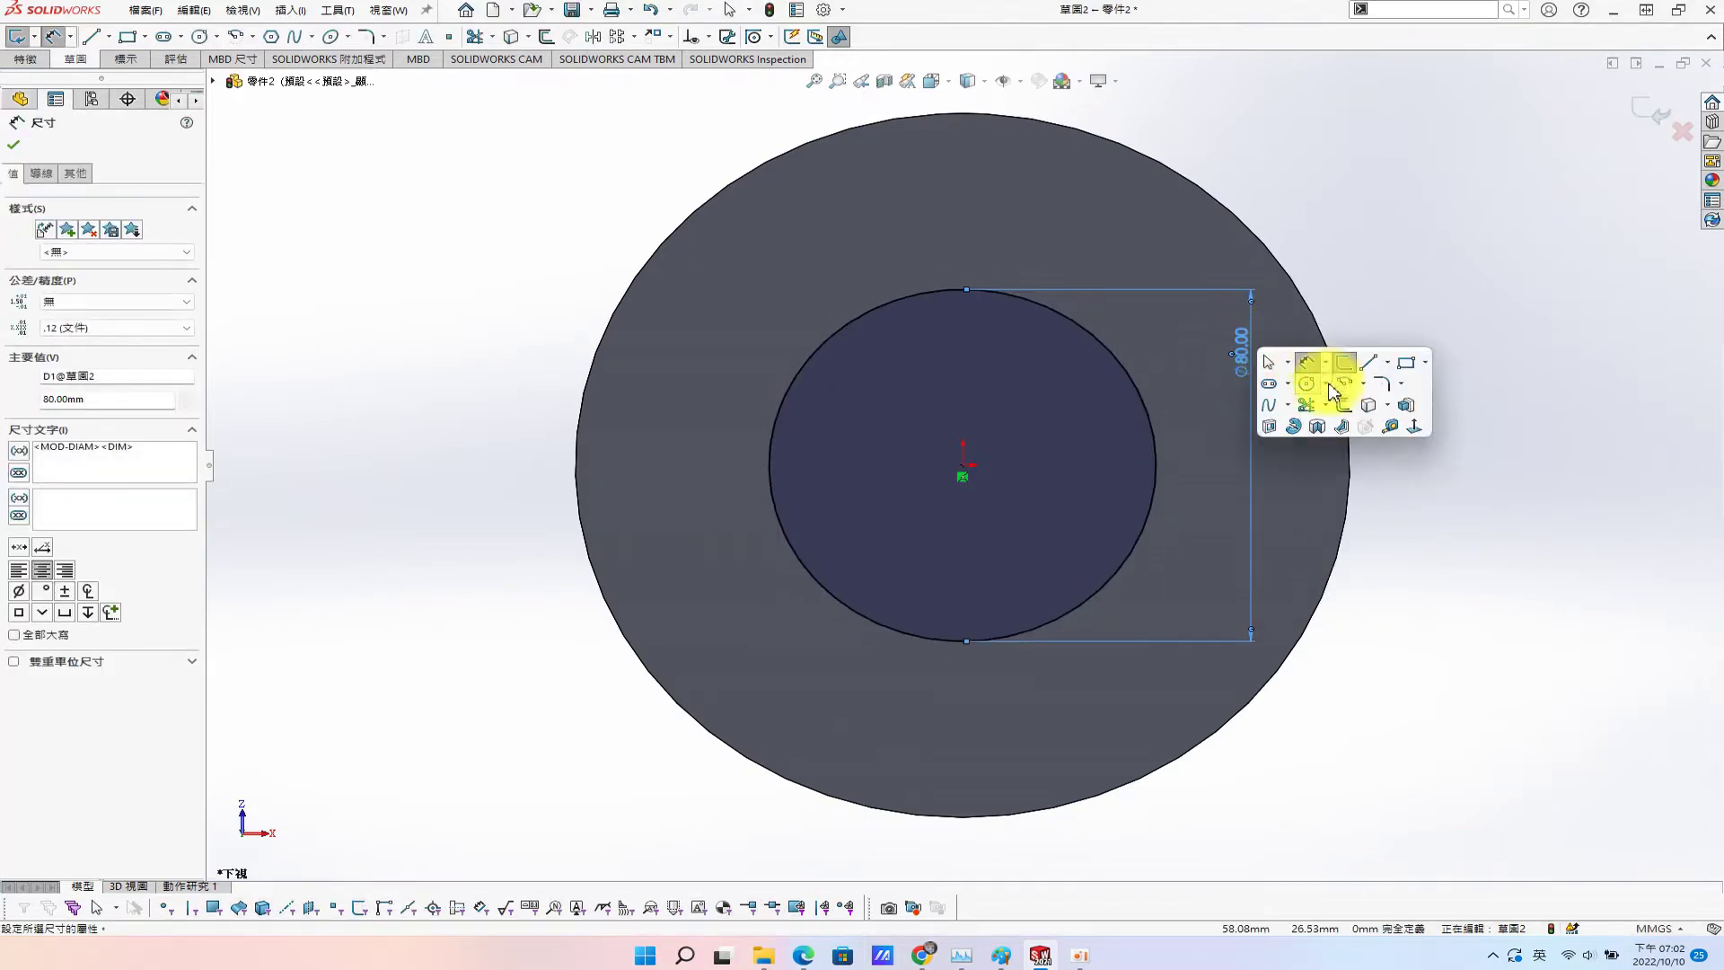
{"action": "left_click", "coordinate": [1406, 404]}
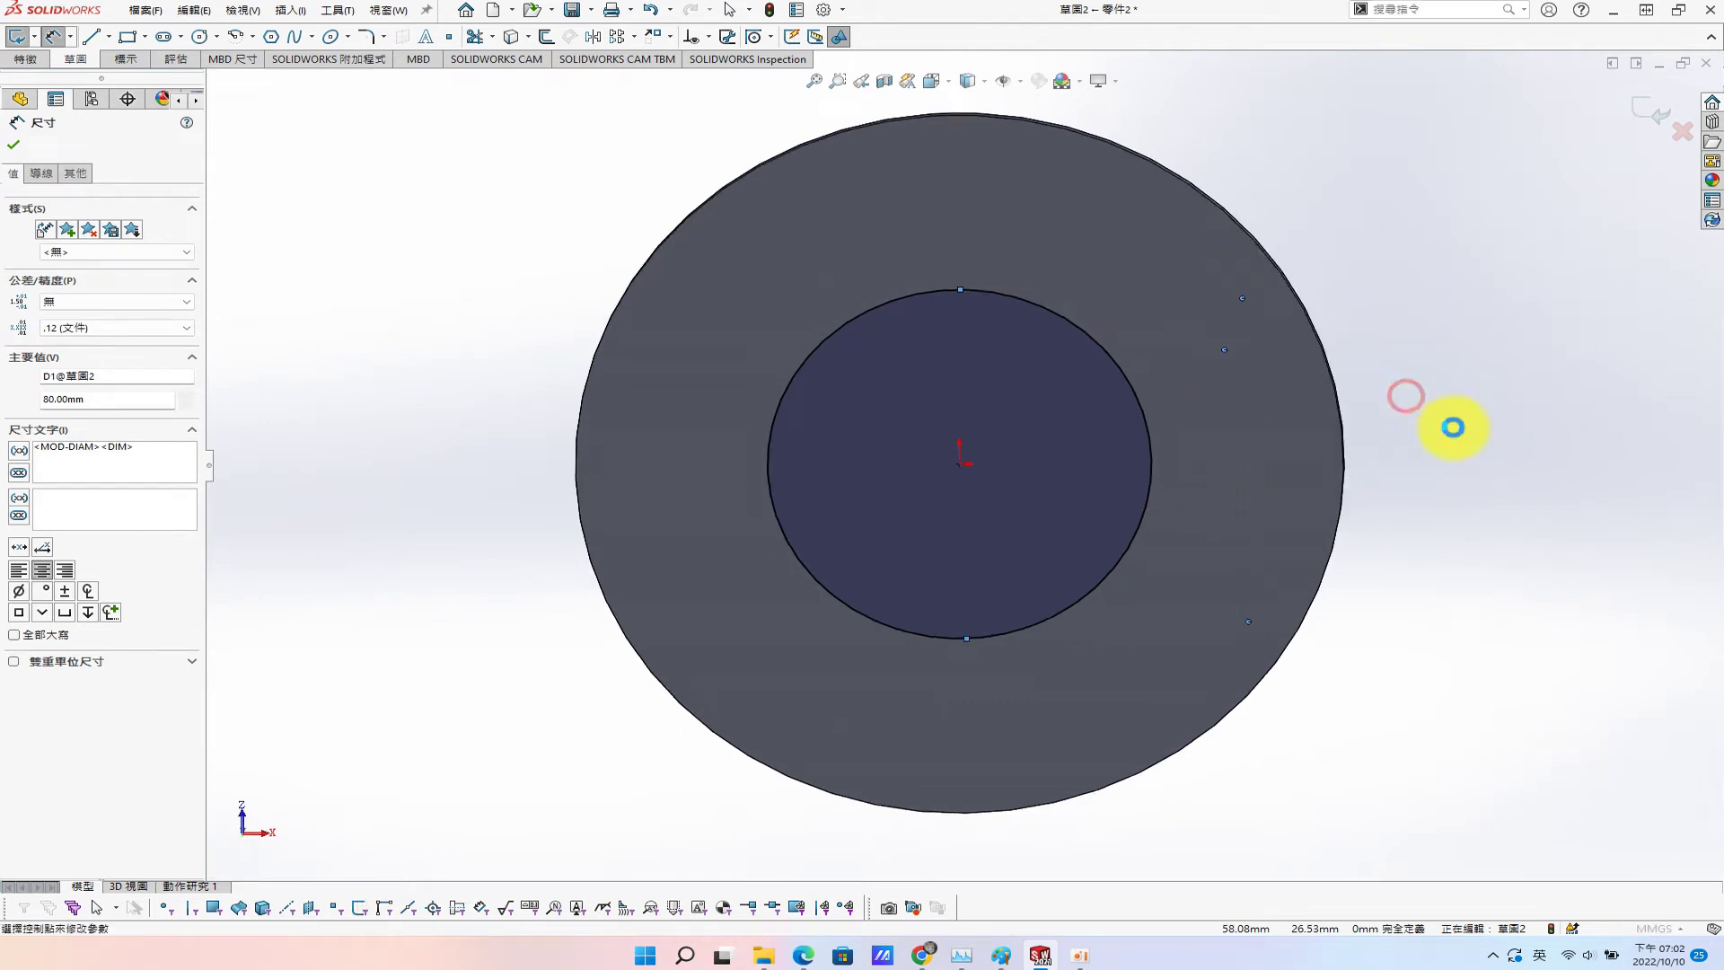
{"action": "type", "text": "2"}
{"action": "key", "text": "Return"}
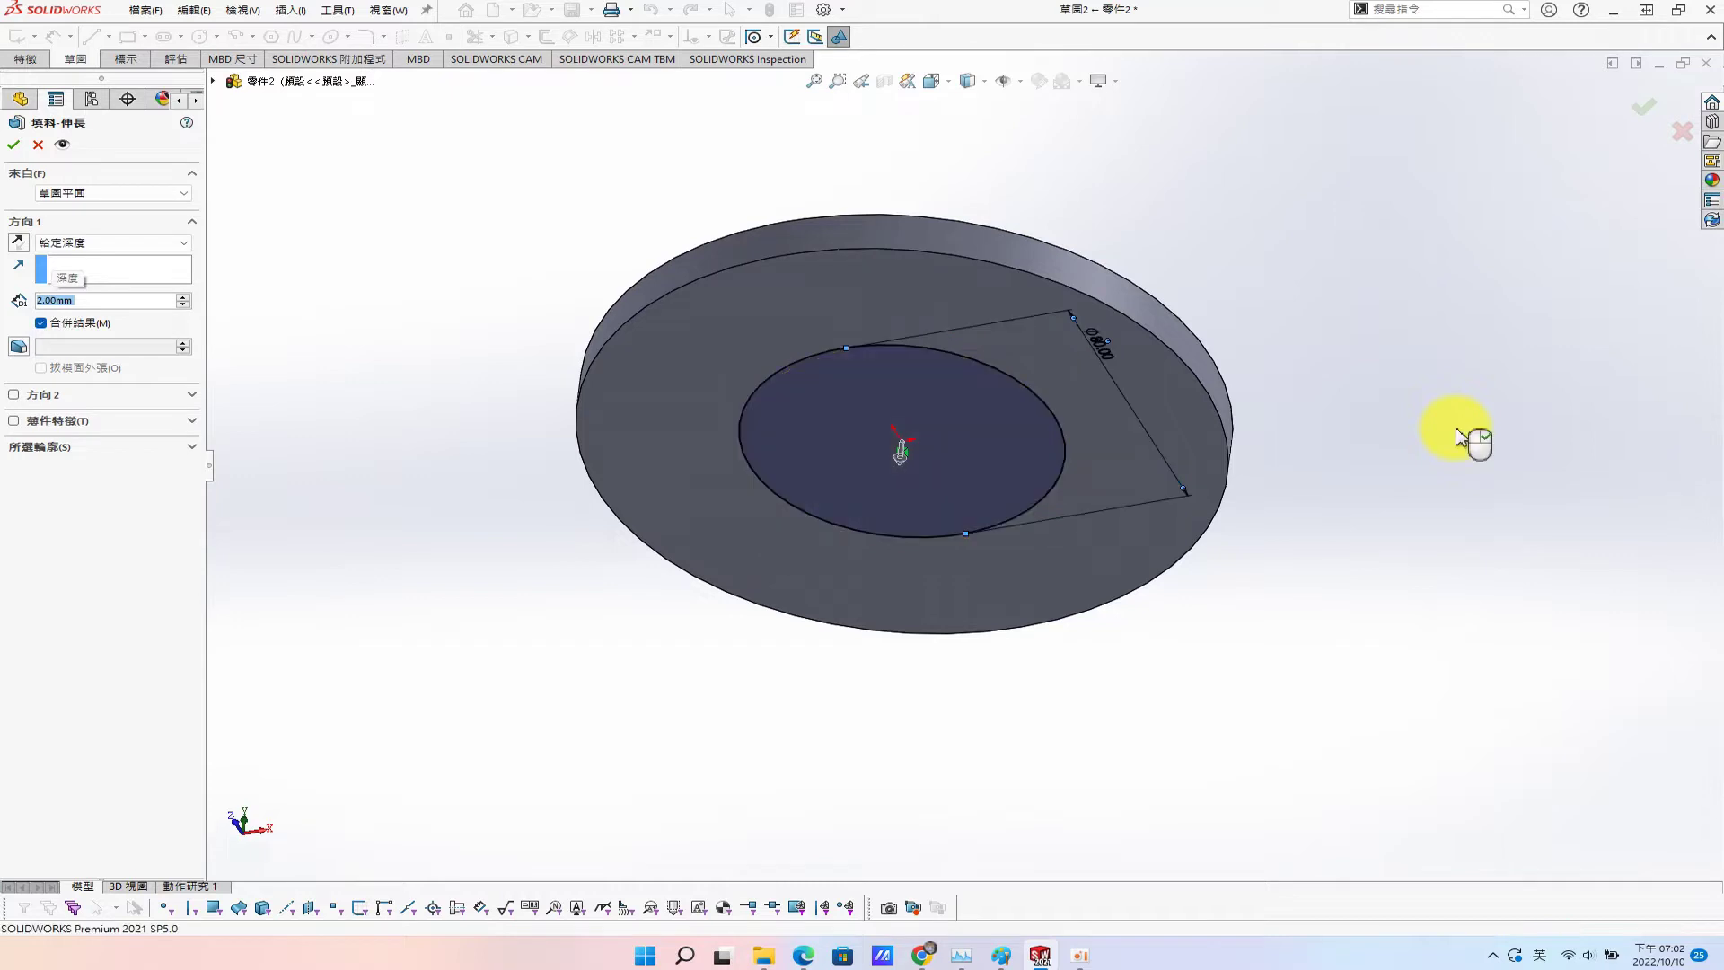
{"action": "right_click", "coordinate": [1461, 437]}
{"action": "middle_click_drag", "start_coordinate": [1102, 415], "coordinate": [1066, 589]}
{"action": "left_click", "coordinate": [1006, 417]}
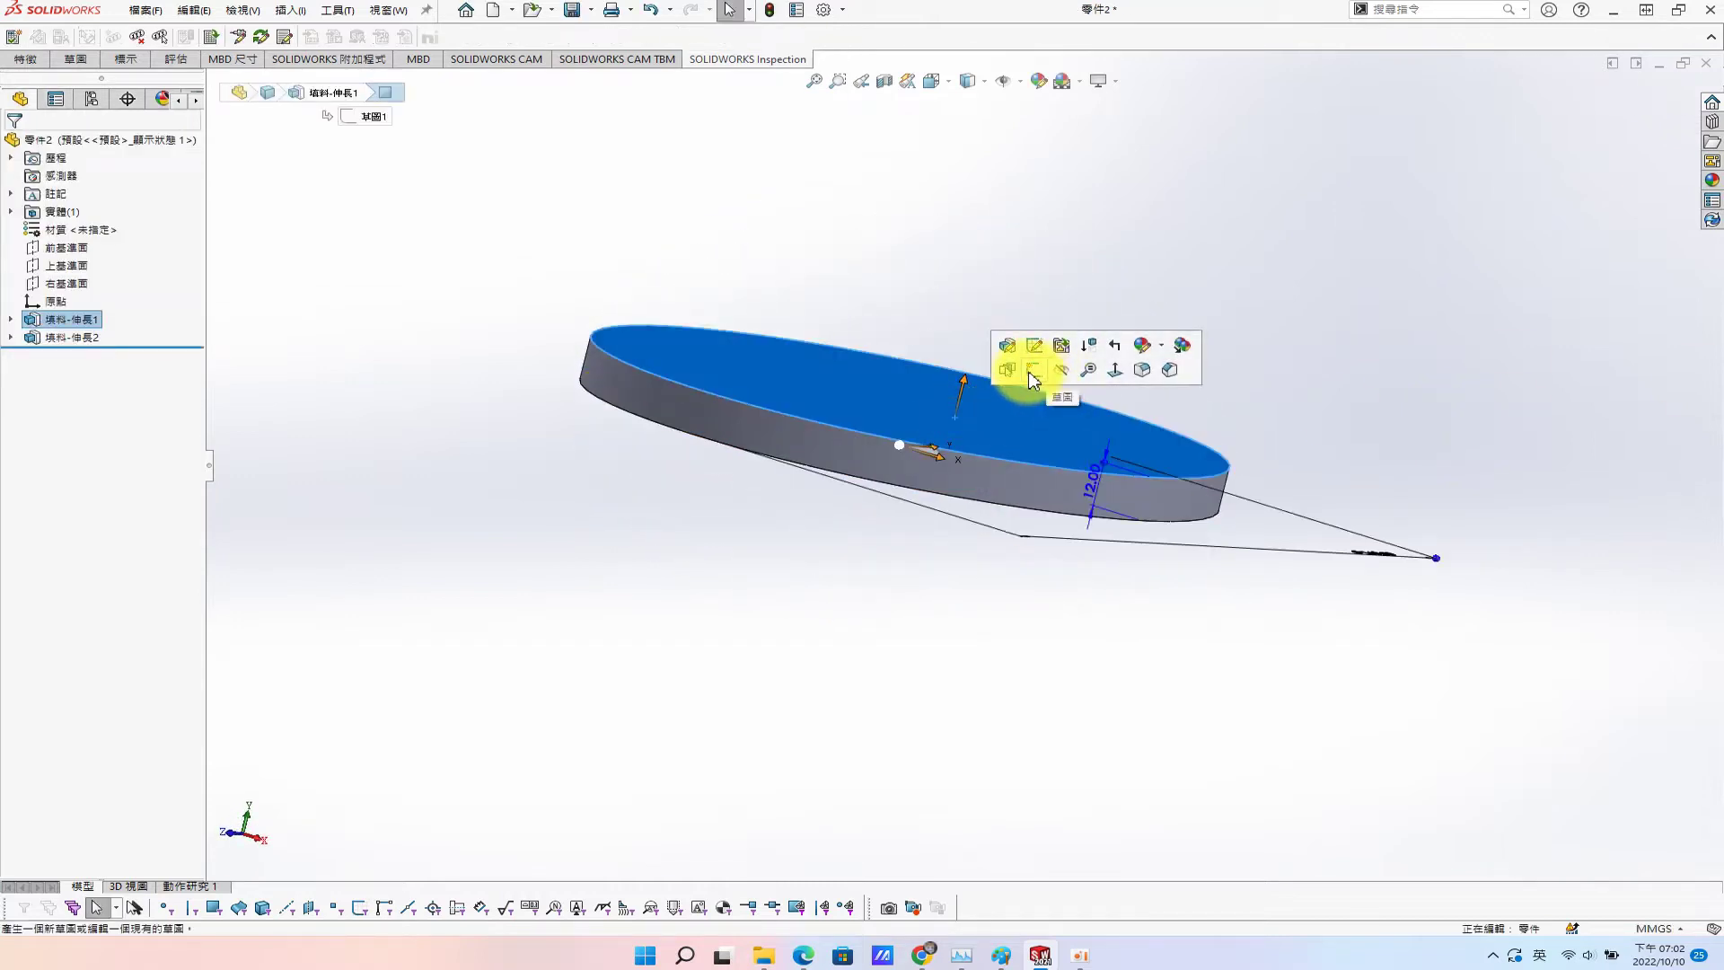
Sketch a circle at the origin on the top face and dimension it Ø90 mm.
{"action": "left_click", "coordinate": [1032, 369]}
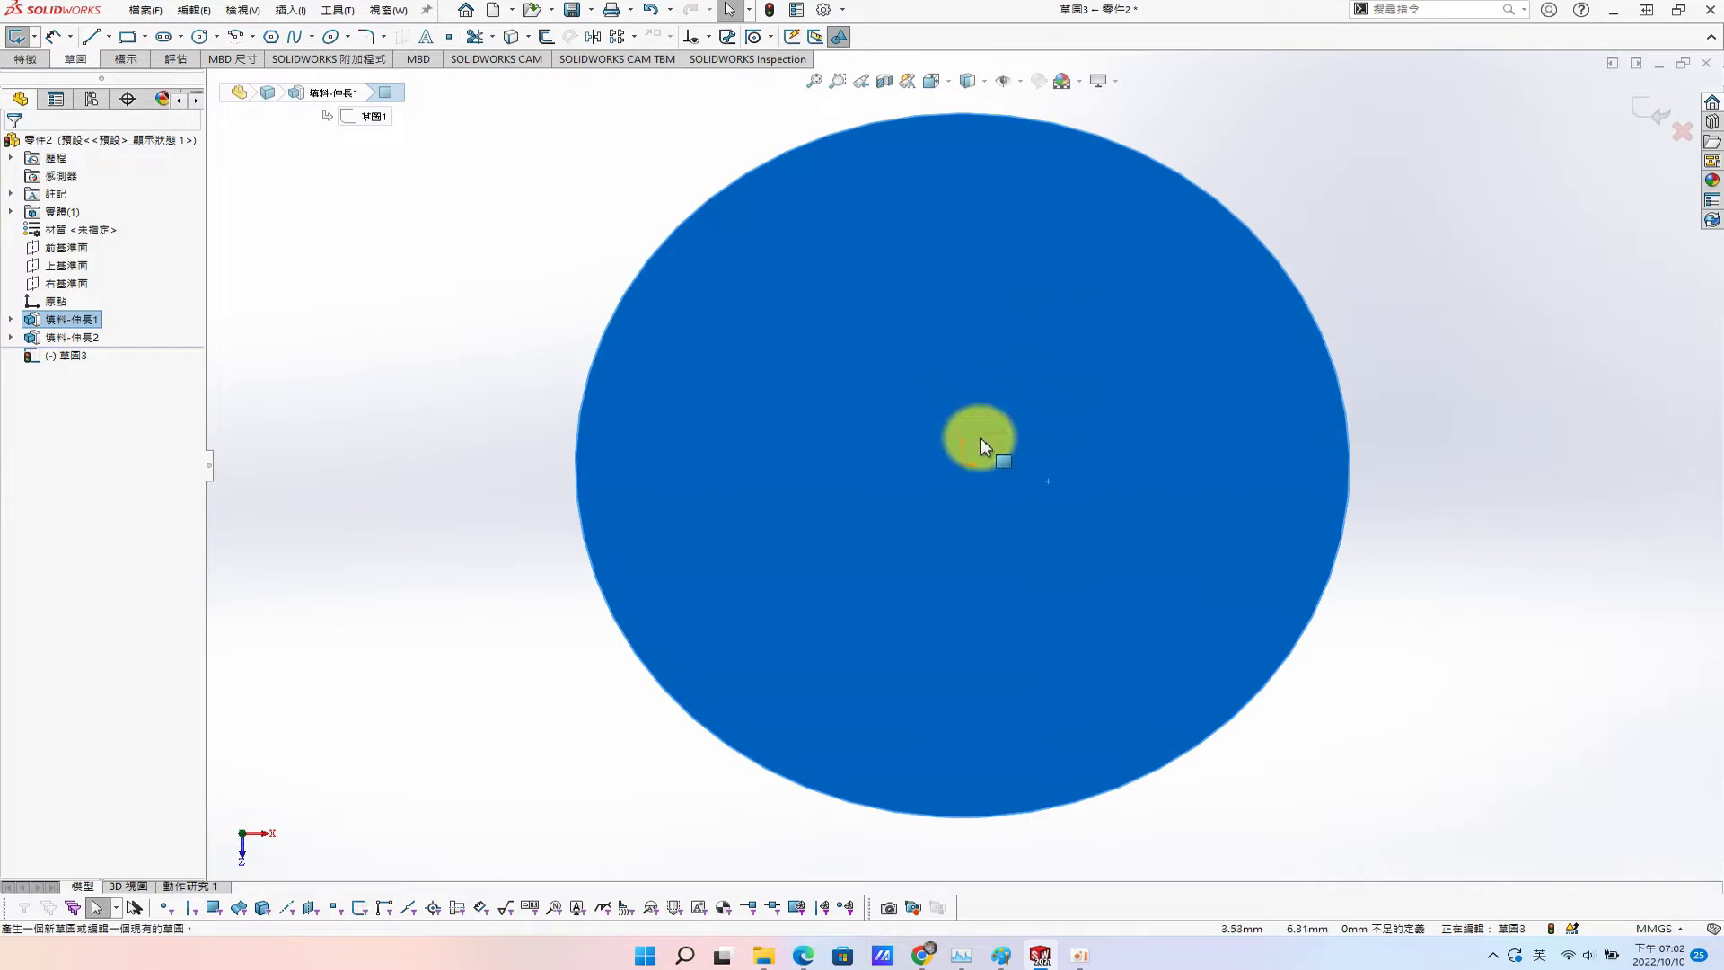
{"action": "left_click", "coordinate": [198, 41]}
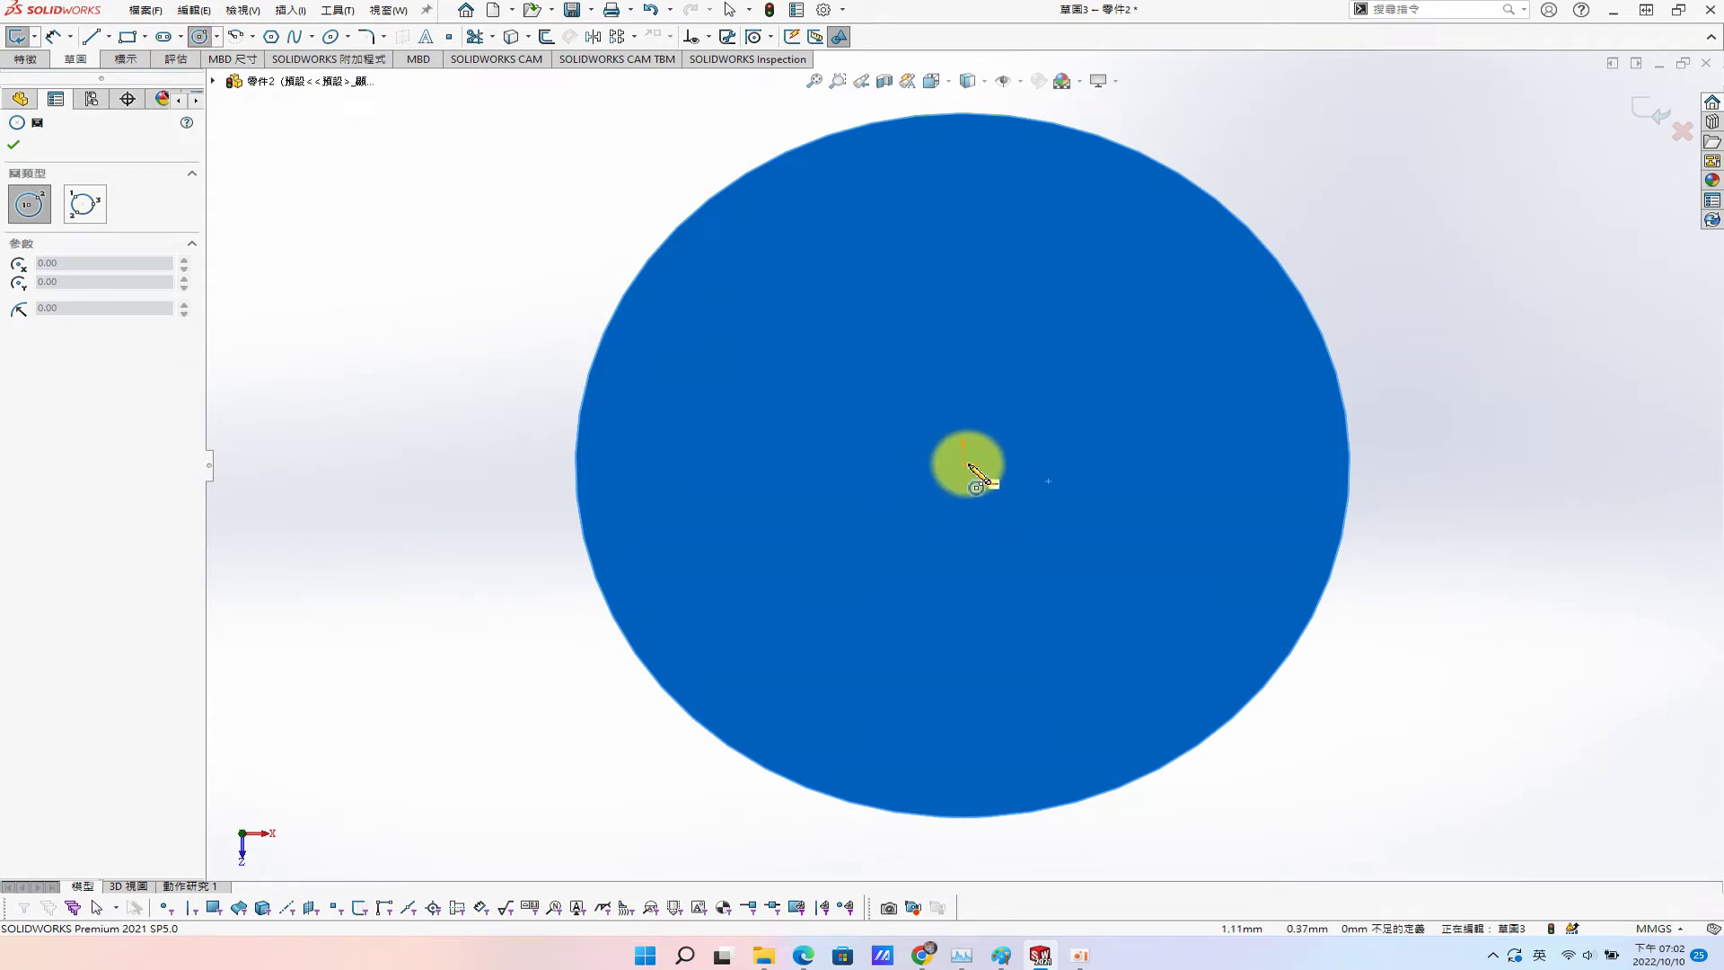
{"action": "left_click", "coordinate": [964, 464]}
{"action": "left_click", "coordinate": [1106, 693]}
{"action": "key", "text": "s"}
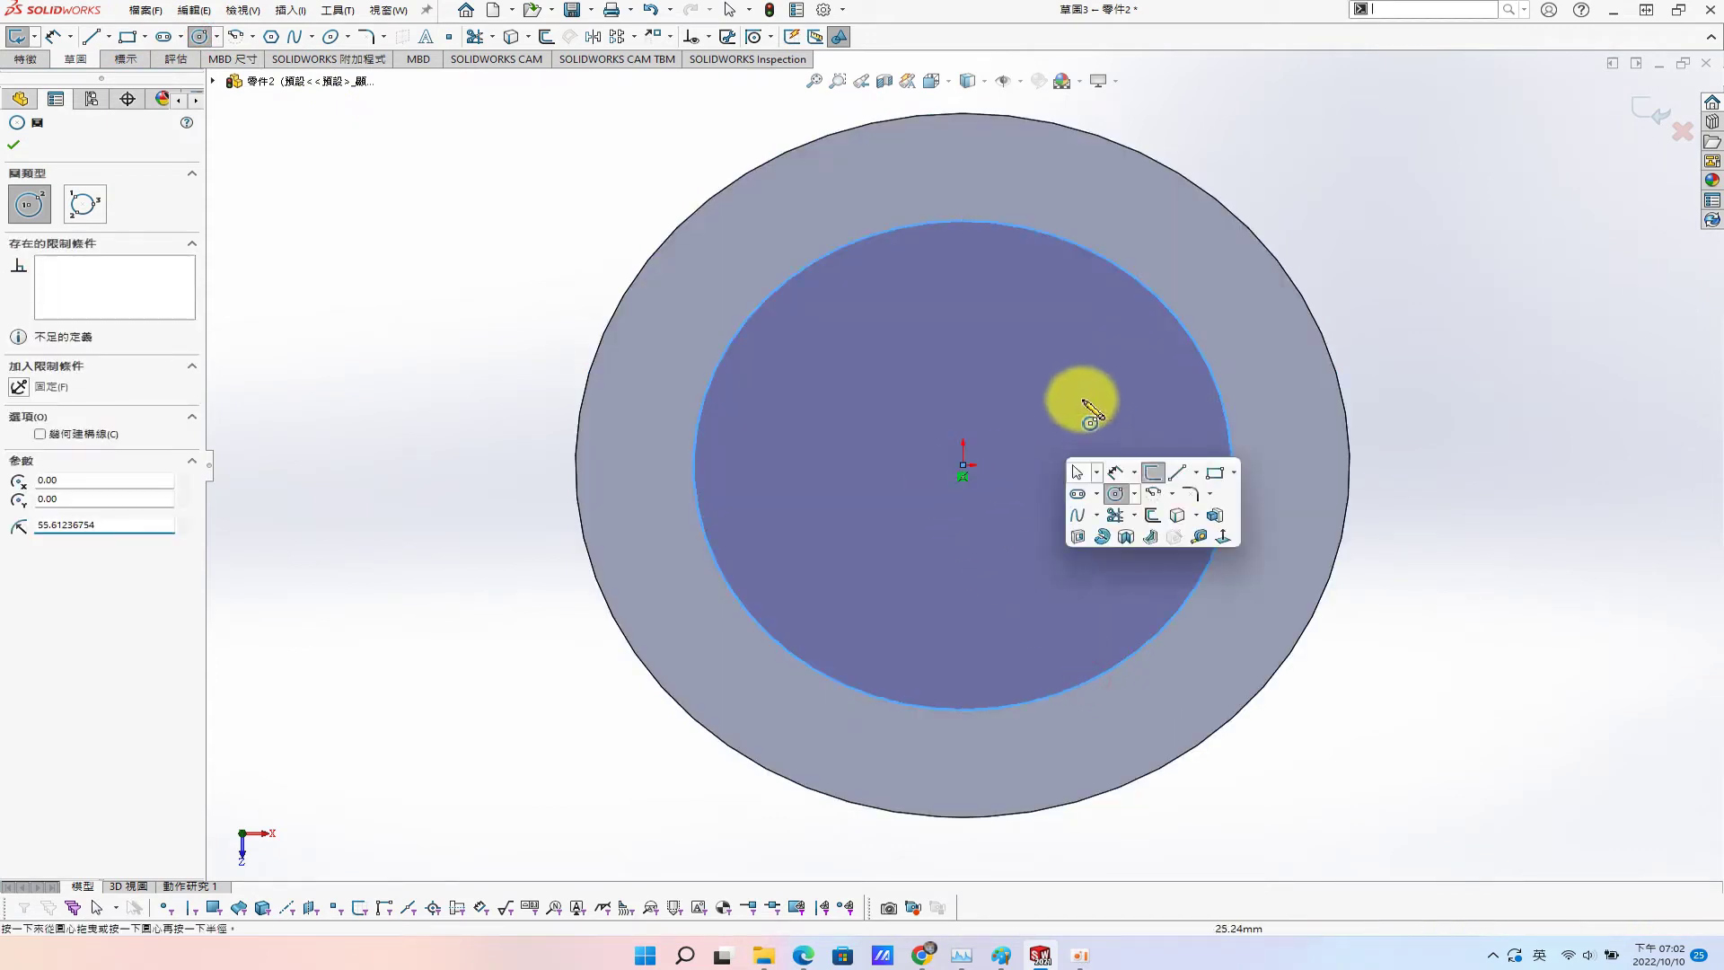
{"action": "left_click", "coordinate": [1115, 472]}
{"action": "left_click", "coordinate": [1230, 434]}
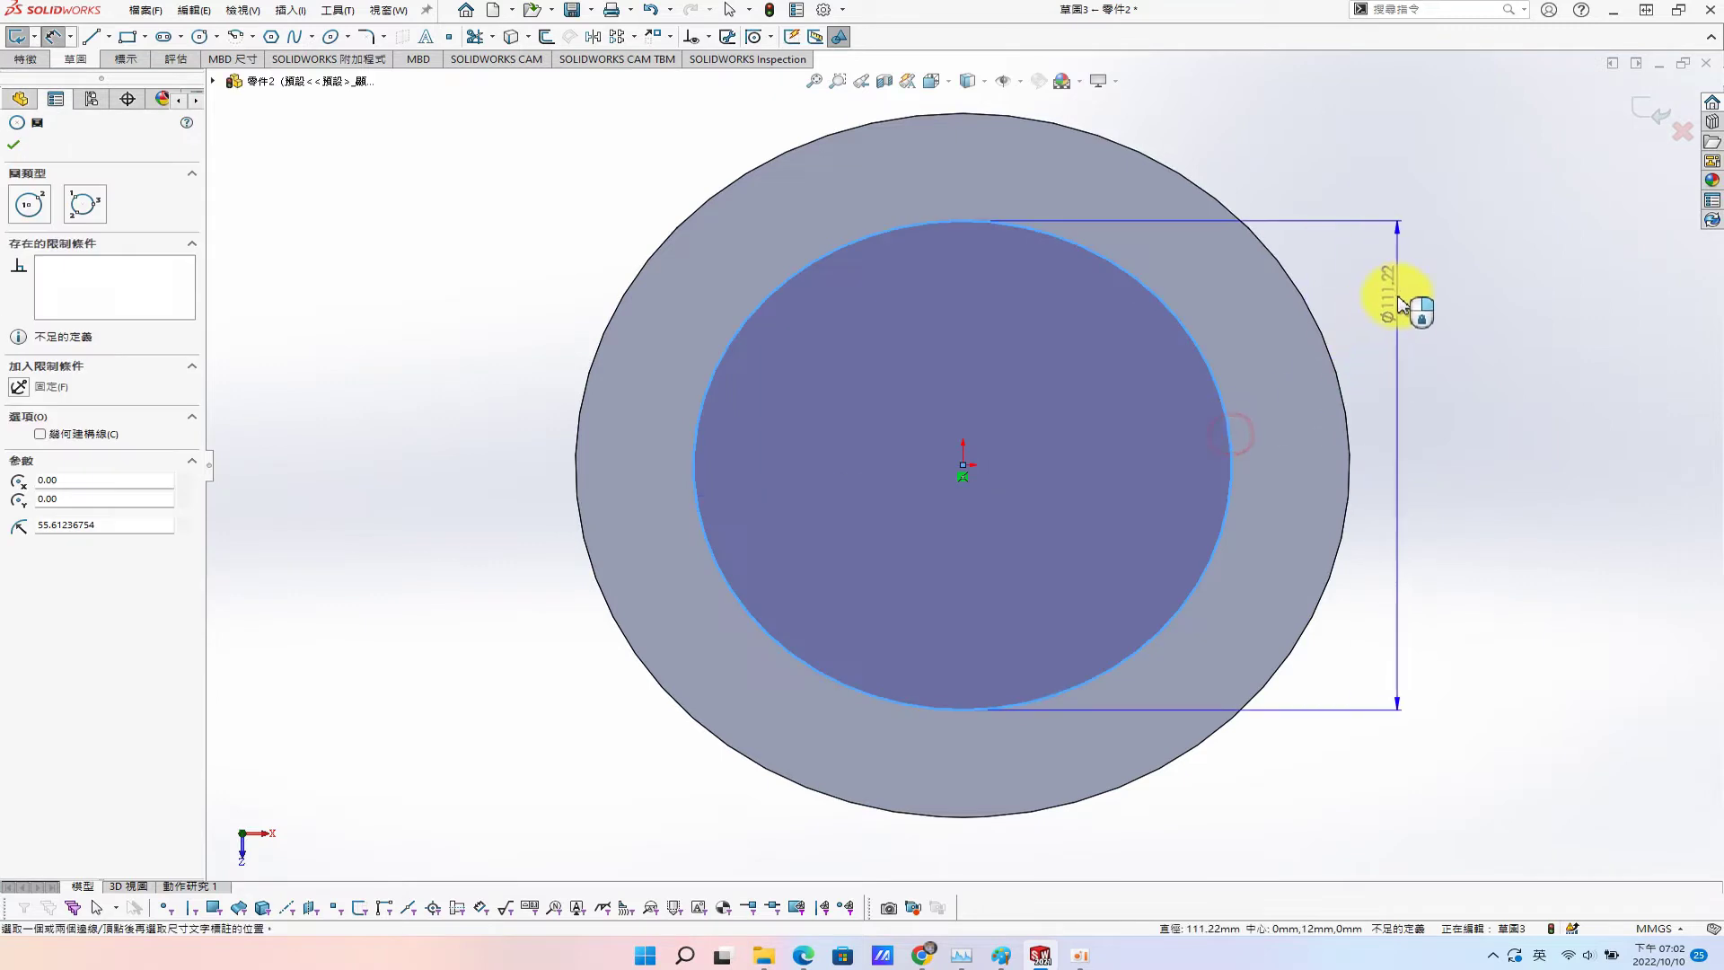
{"action": "left_click", "coordinate": [1397, 303]}
{"action": "type", "text": "90"}
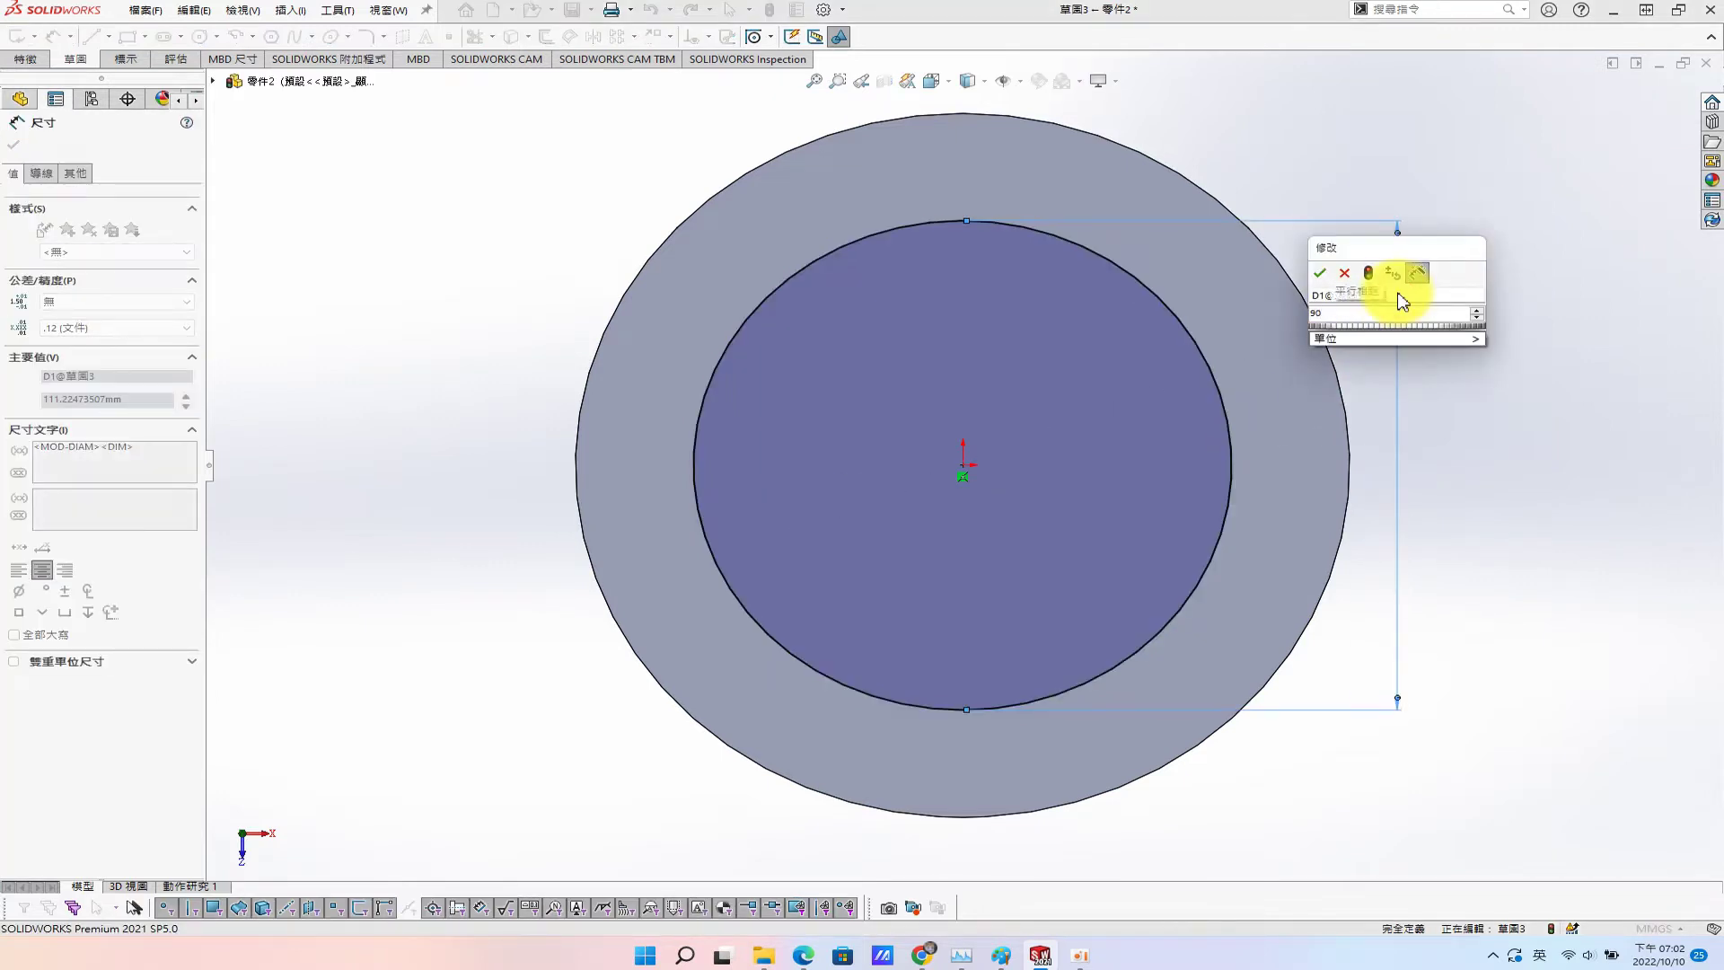
{"action": "key", "text": "Return"}
Extrude the Ø90 circle to a depth of 33-12-2 (19 mm) and select its top face.
{"action": "mouse_move", "coordinate": [1349, 463]}
{"action": "middle_mouse_down"}
{"action": "mouse_move", "coordinate": [1194, 393]}
{"action": "mouse_move", "coordinate": [1189, 336]}
{"action": "middle_mouse_up"}
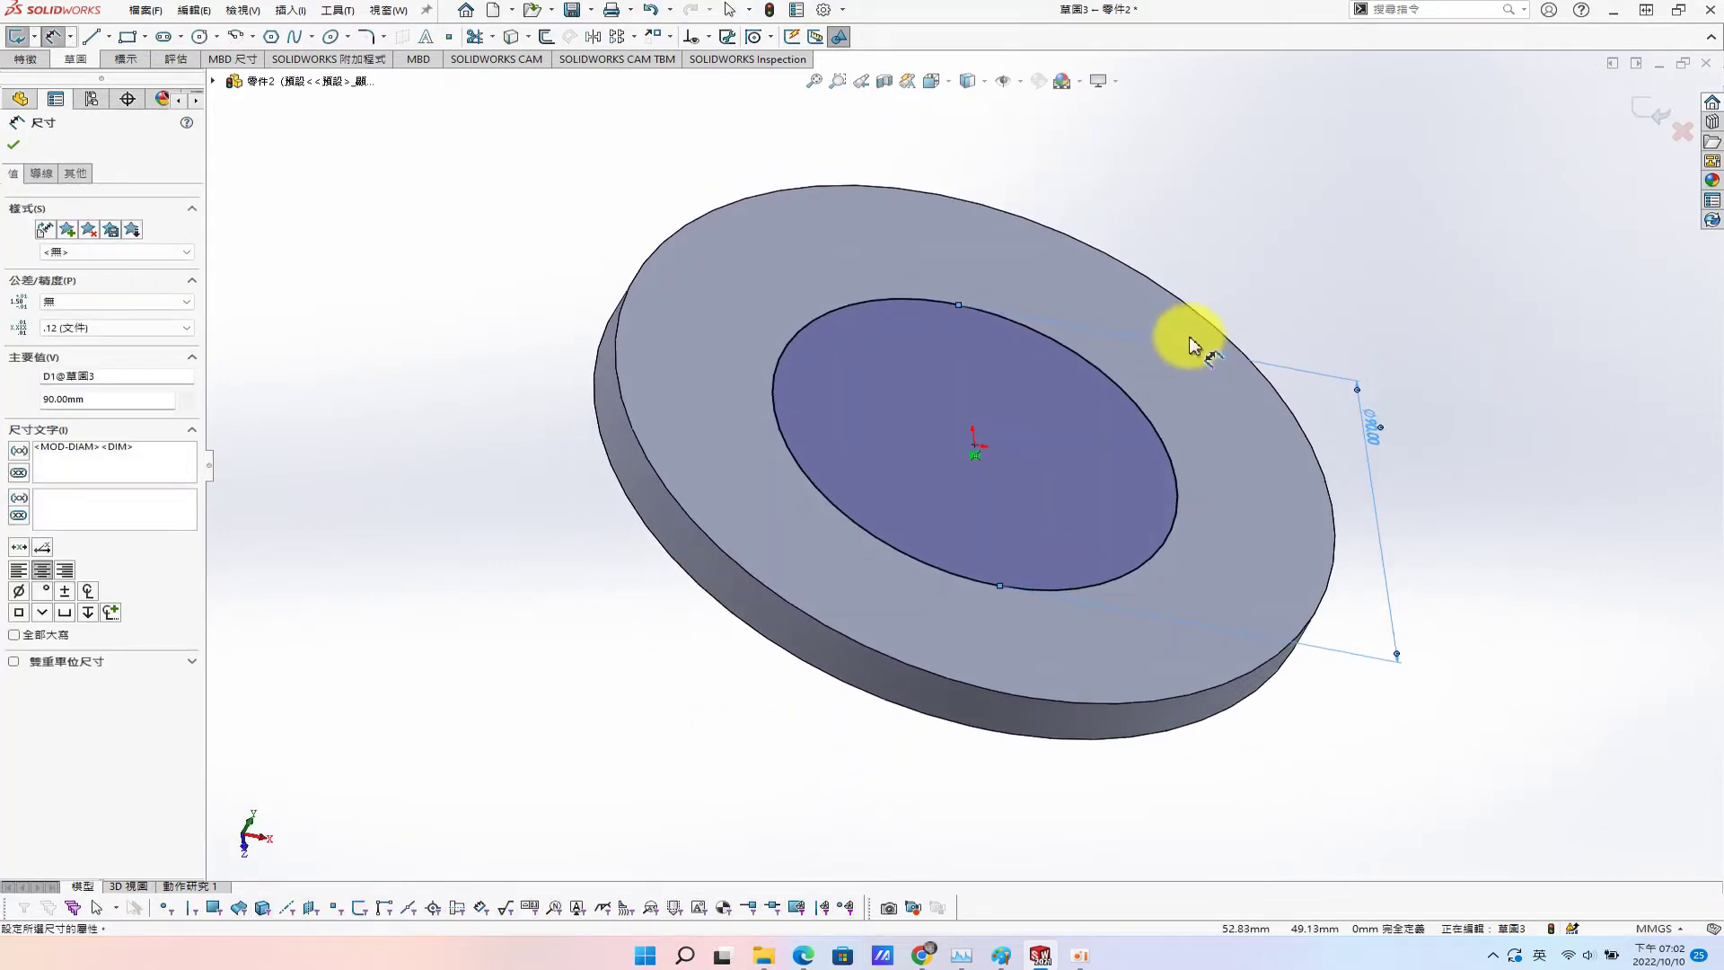
{"action": "key", "text": "s"}
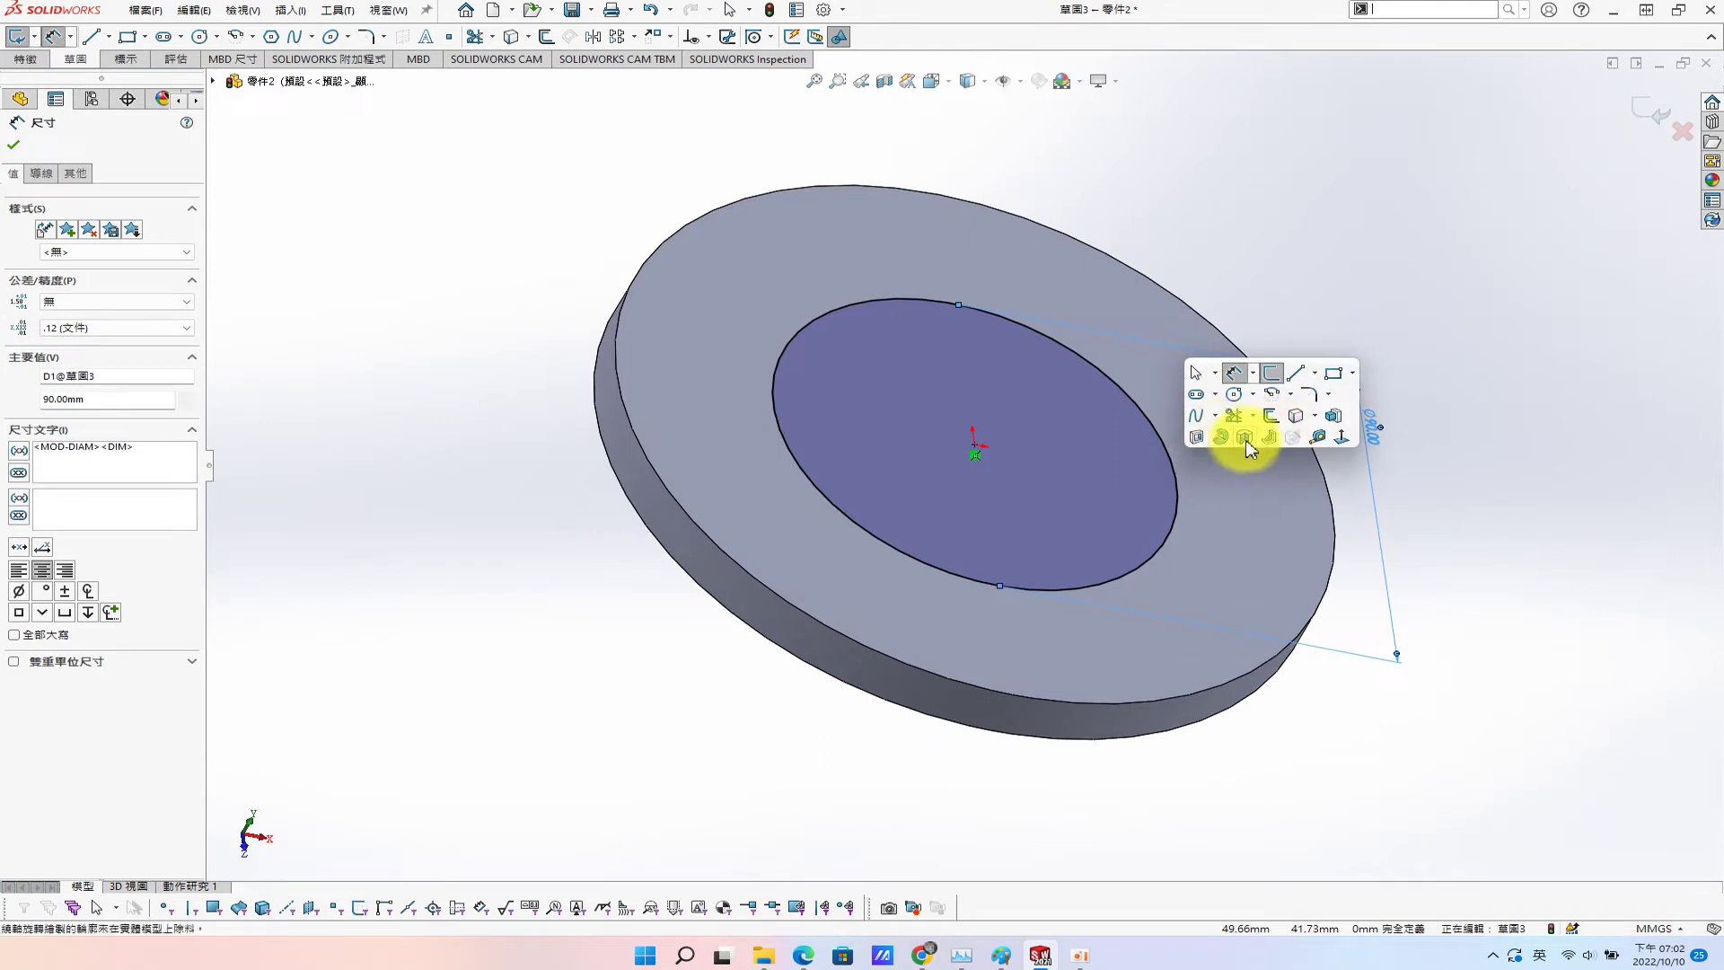
{"action": "left_click", "coordinate": [1327, 414]}
{"action": "type", "text": "33-12-2"}
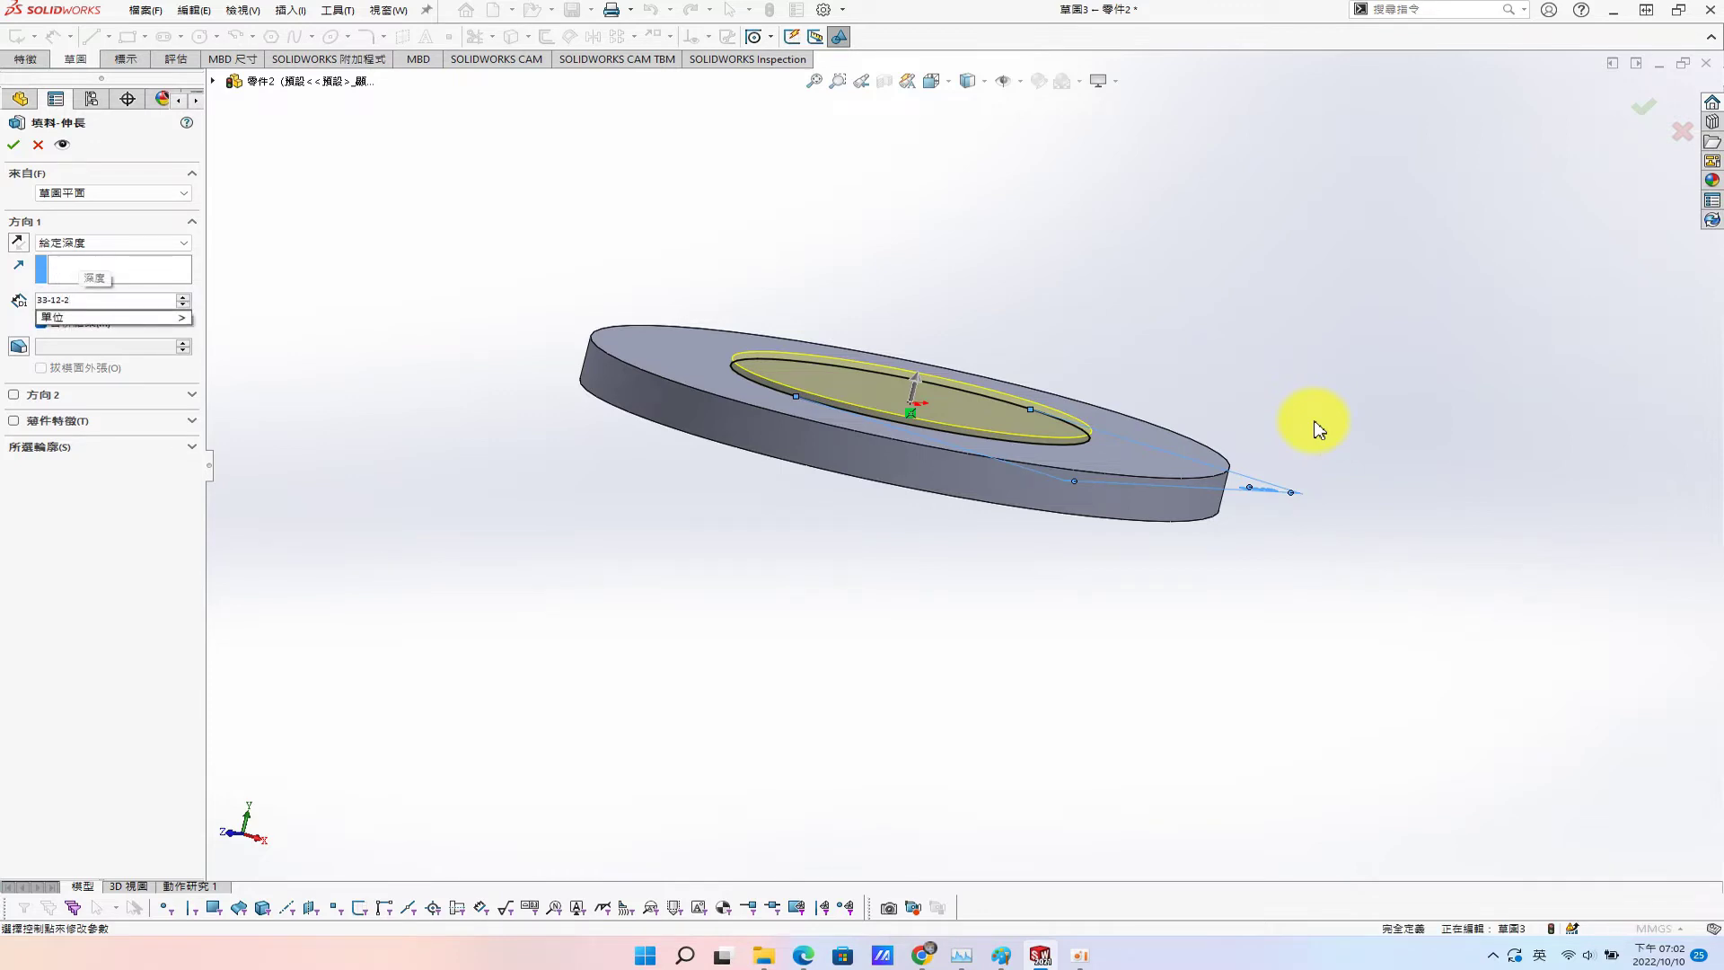
{"action": "key", "text": "Return"}
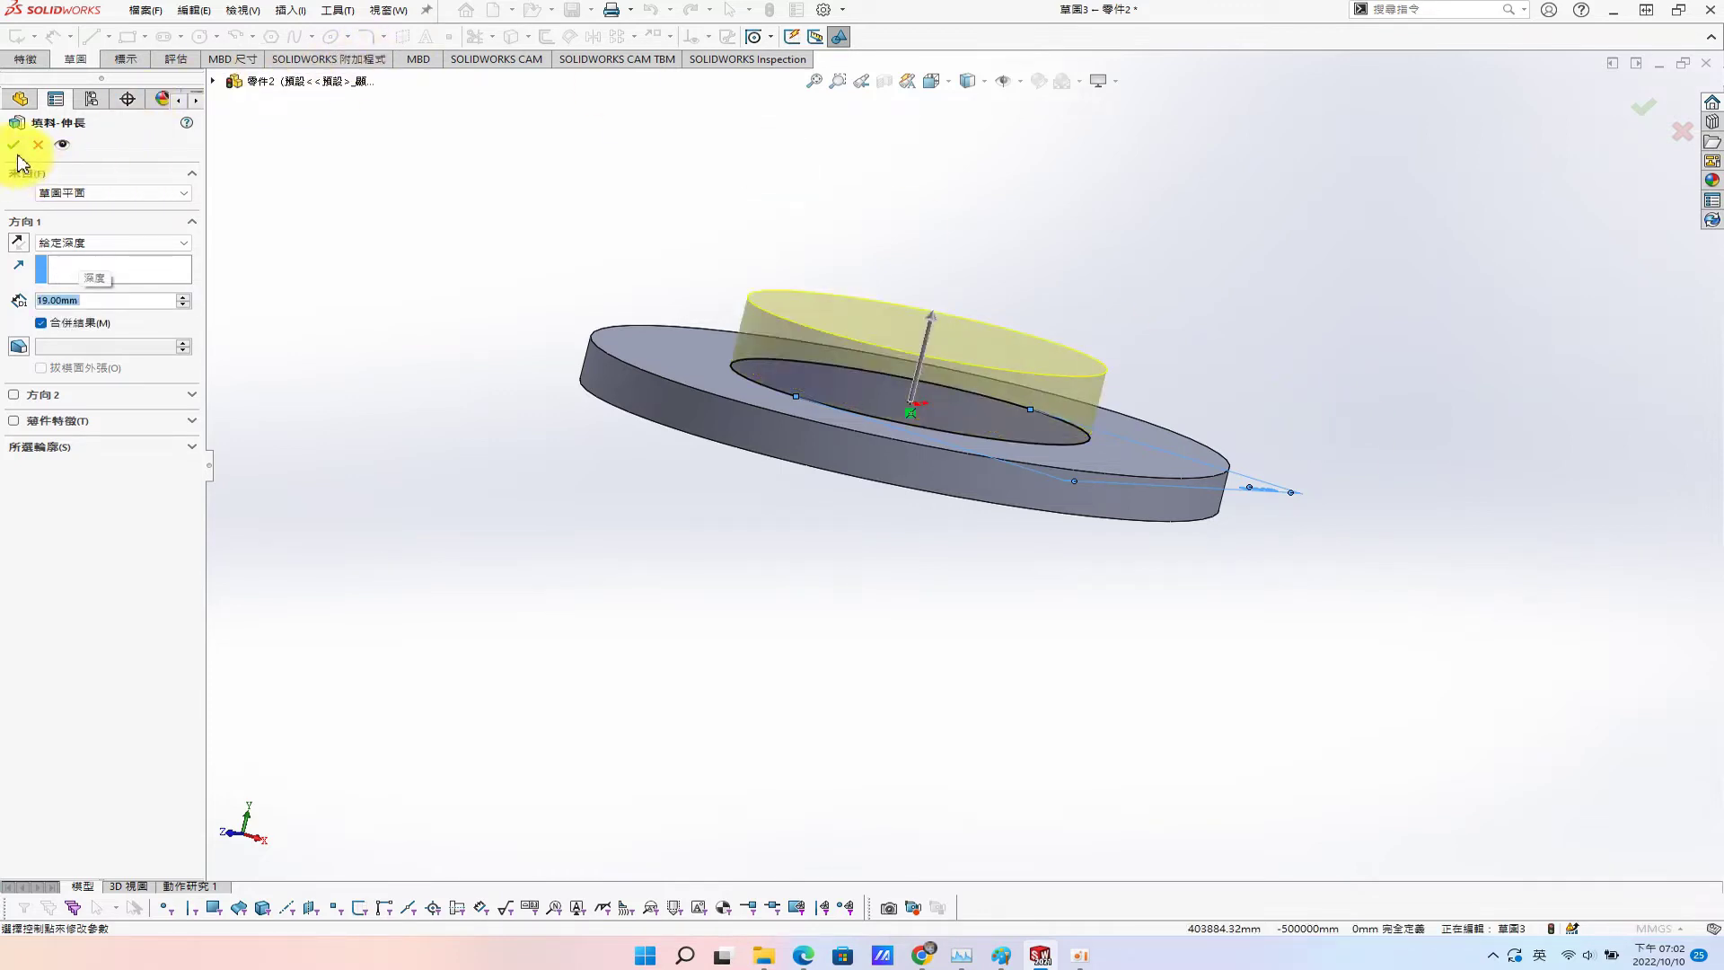
{"action": "left_click", "coordinate": [15, 147]}
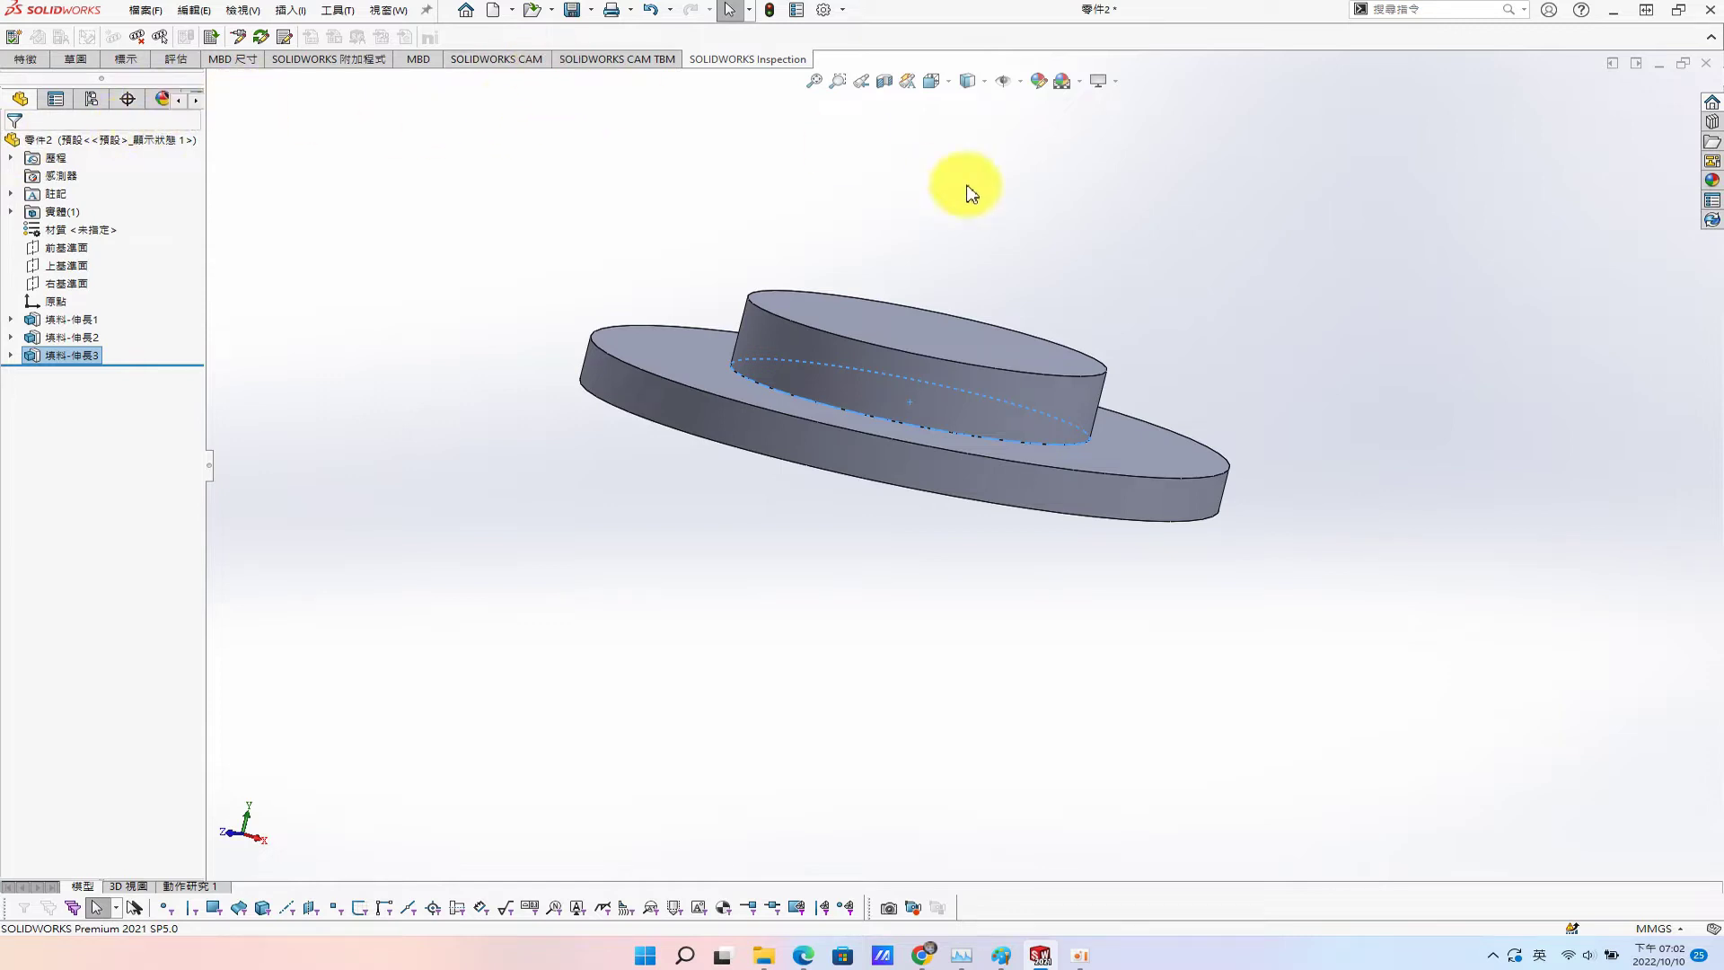
{"action": "left_click", "coordinate": [1035, 347]}
Draw a centerline from the origin to the rim and offset it 15 mm to both sides.
{"action": "left_click", "coordinate": [1108, 293]}
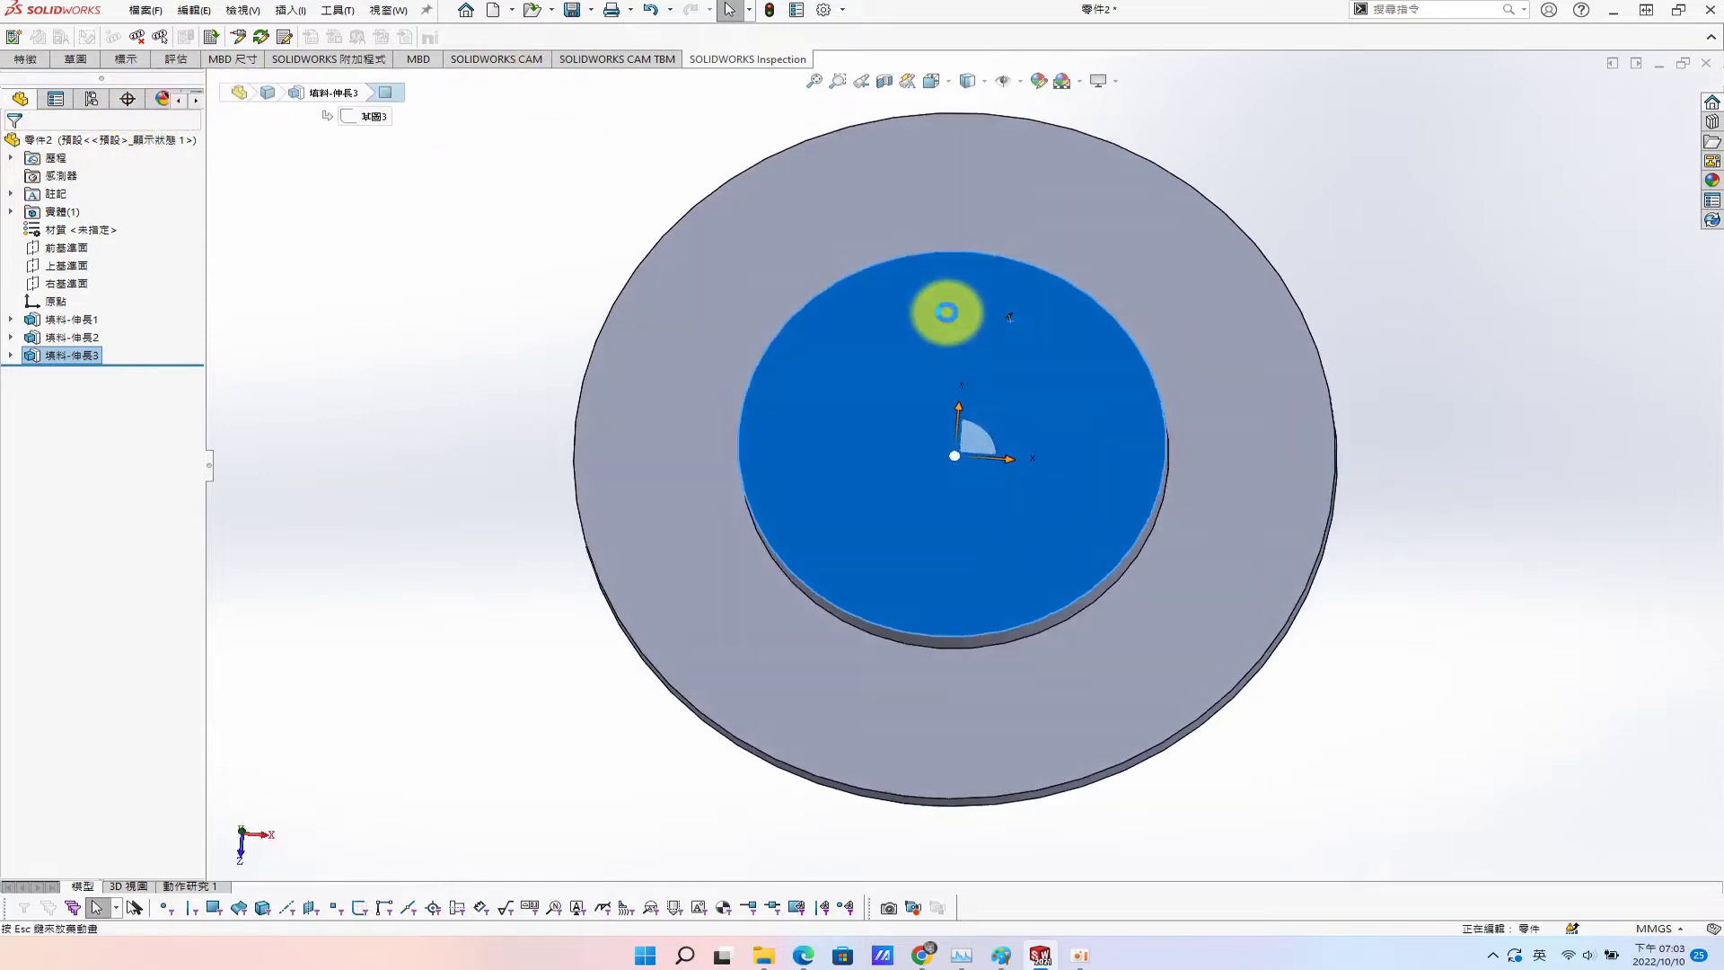
{"action": "scroll", "coordinate": [1308, 400], "scroll_direction": "down", "scroll_amount": 3}
{"action": "key", "text": "s"}
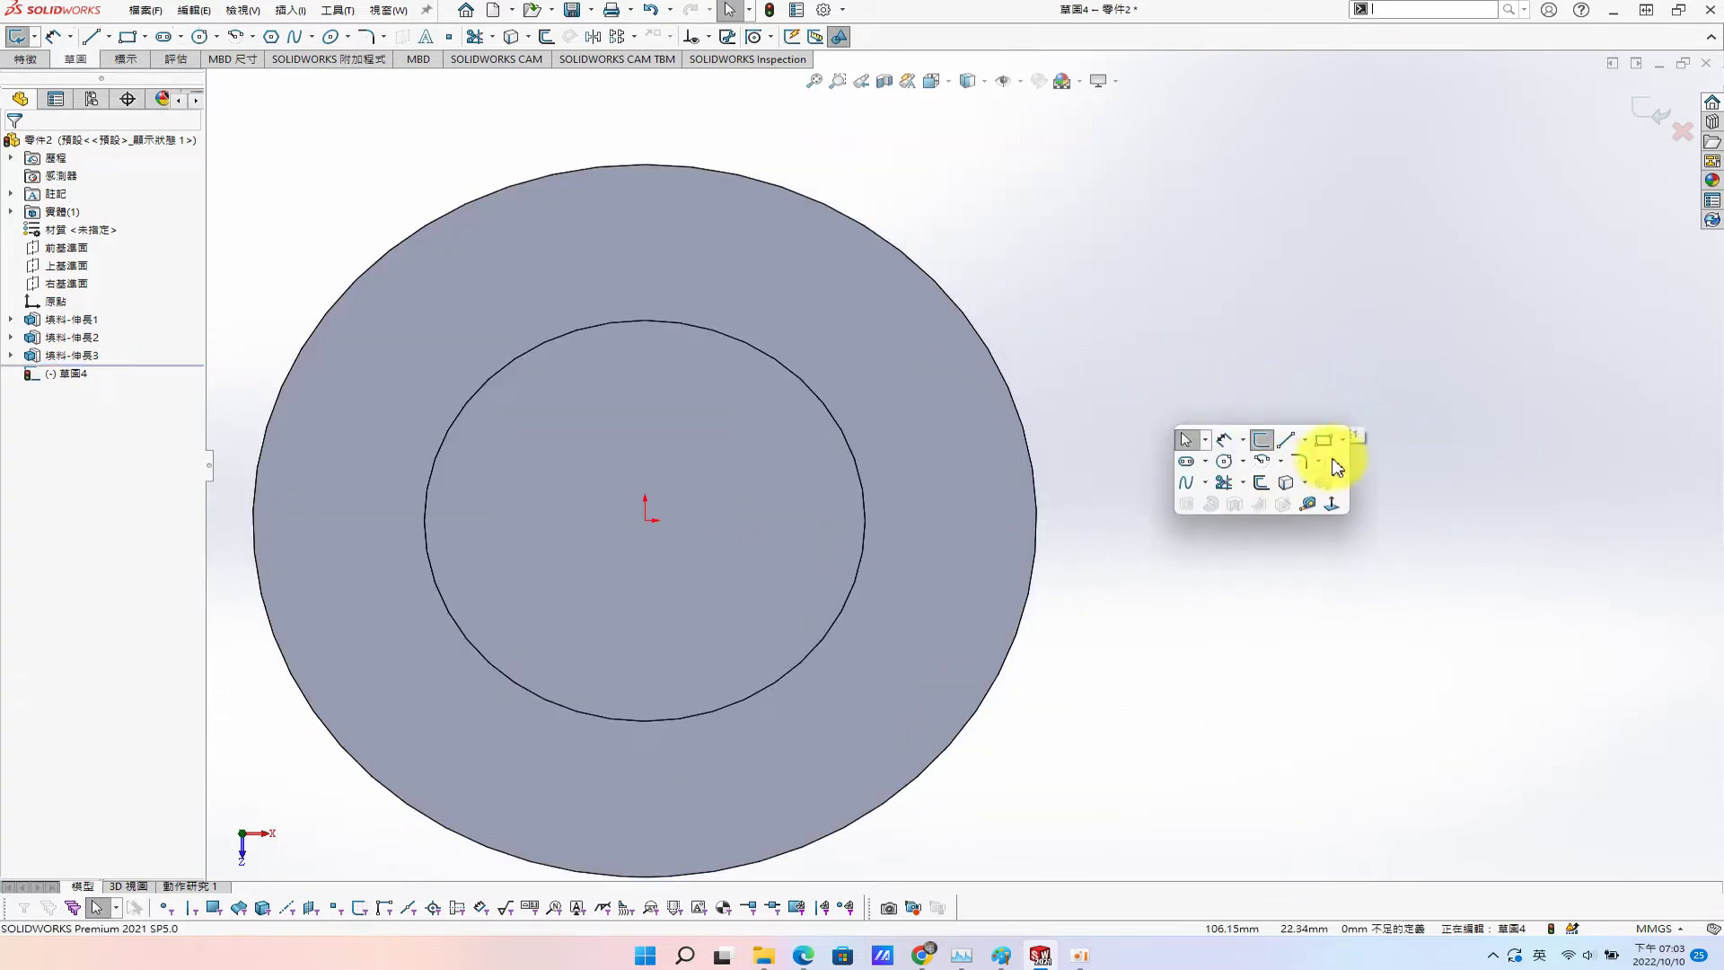
{"action": "left_click", "coordinate": [1306, 440]}
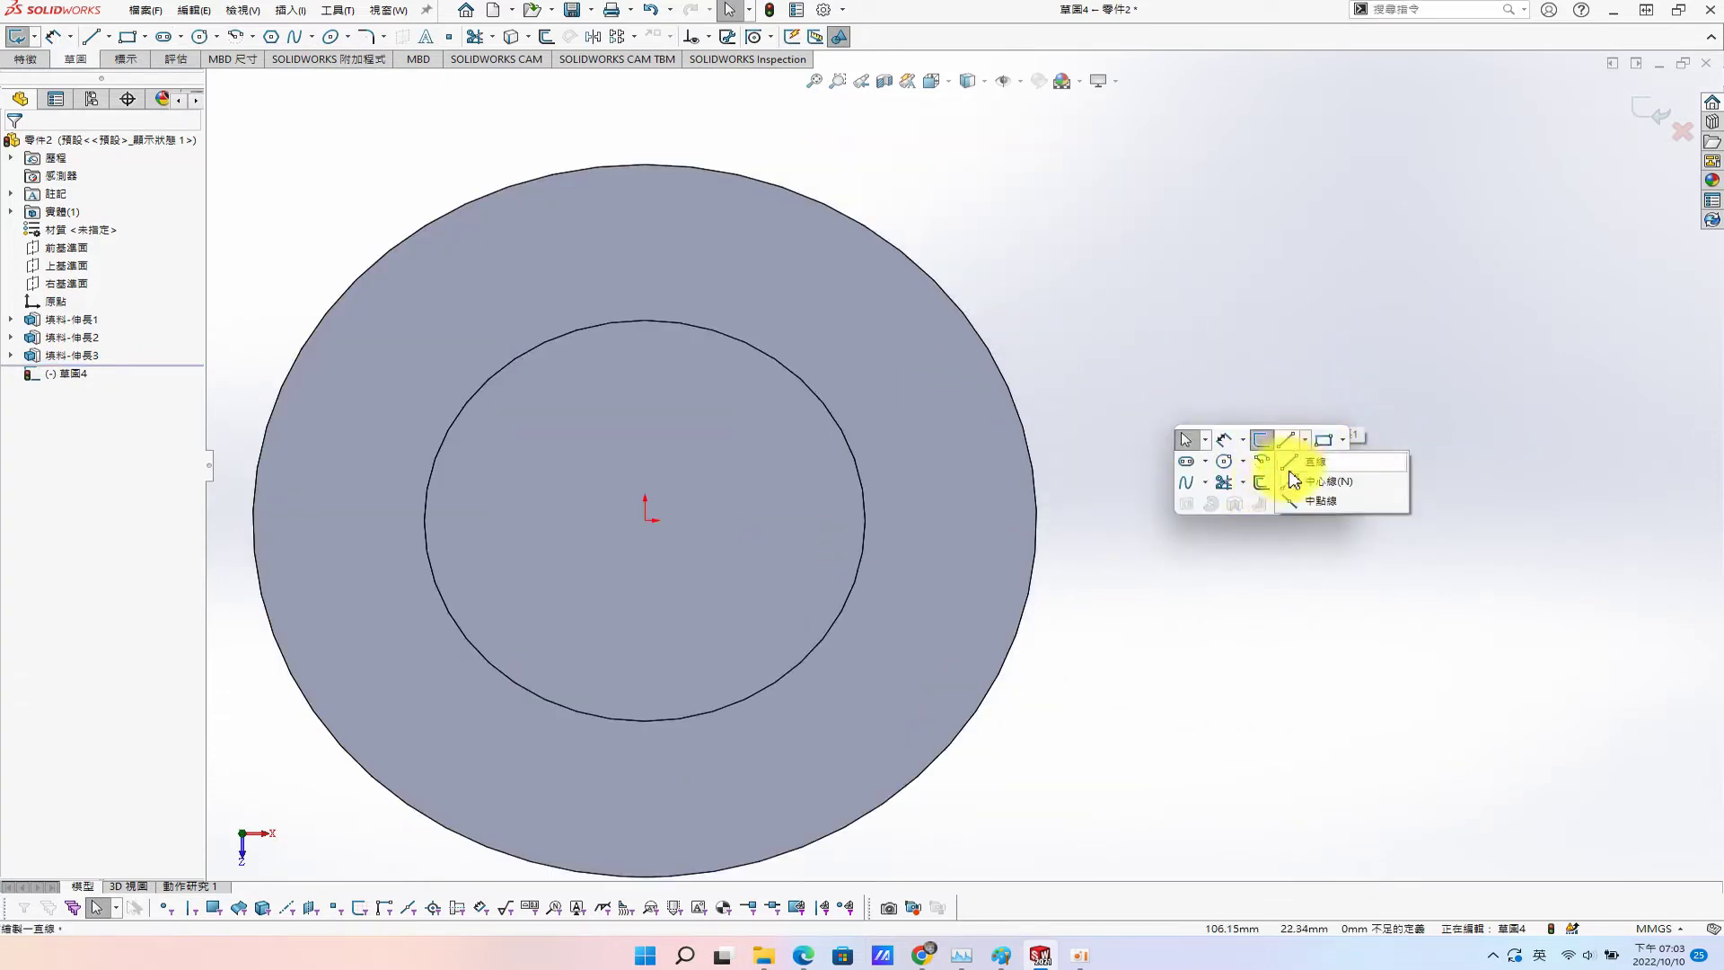
{"action": "left_click", "coordinate": [1286, 485]}
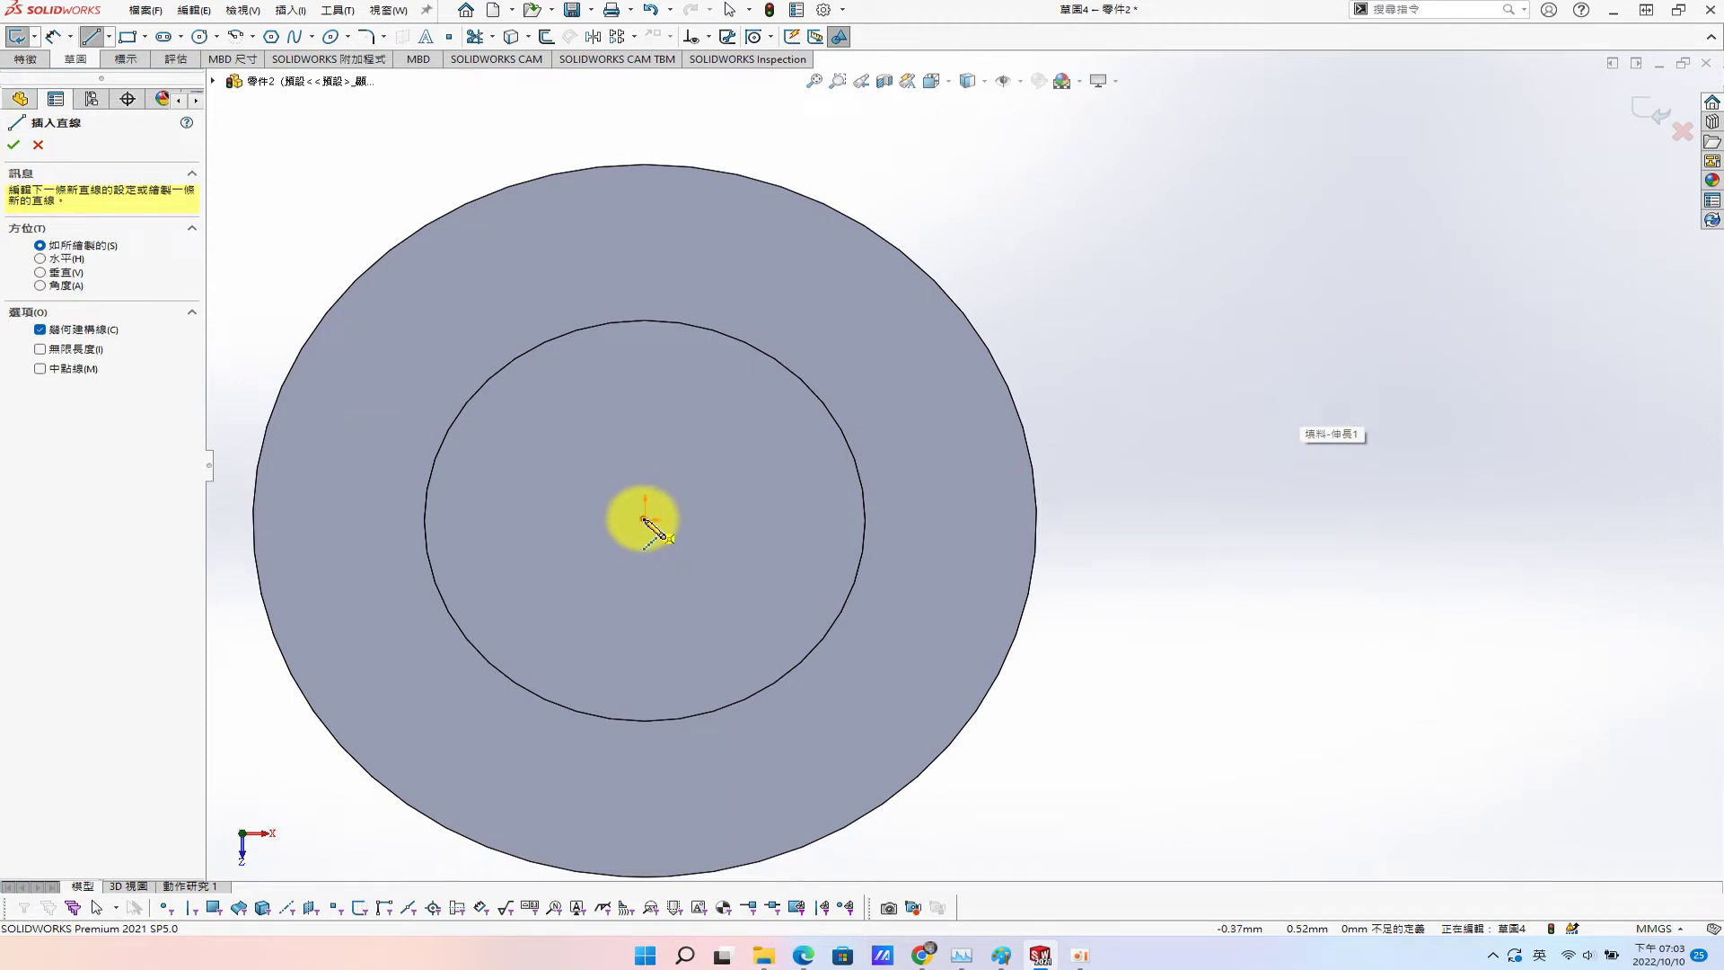
{"action": "left_click", "coordinate": [643, 520]}
{"action": "left_click", "coordinate": [1035, 520]}
{"action": "key", "text": "Escape"}
{"action": "left_click", "coordinate": [993, 519]}
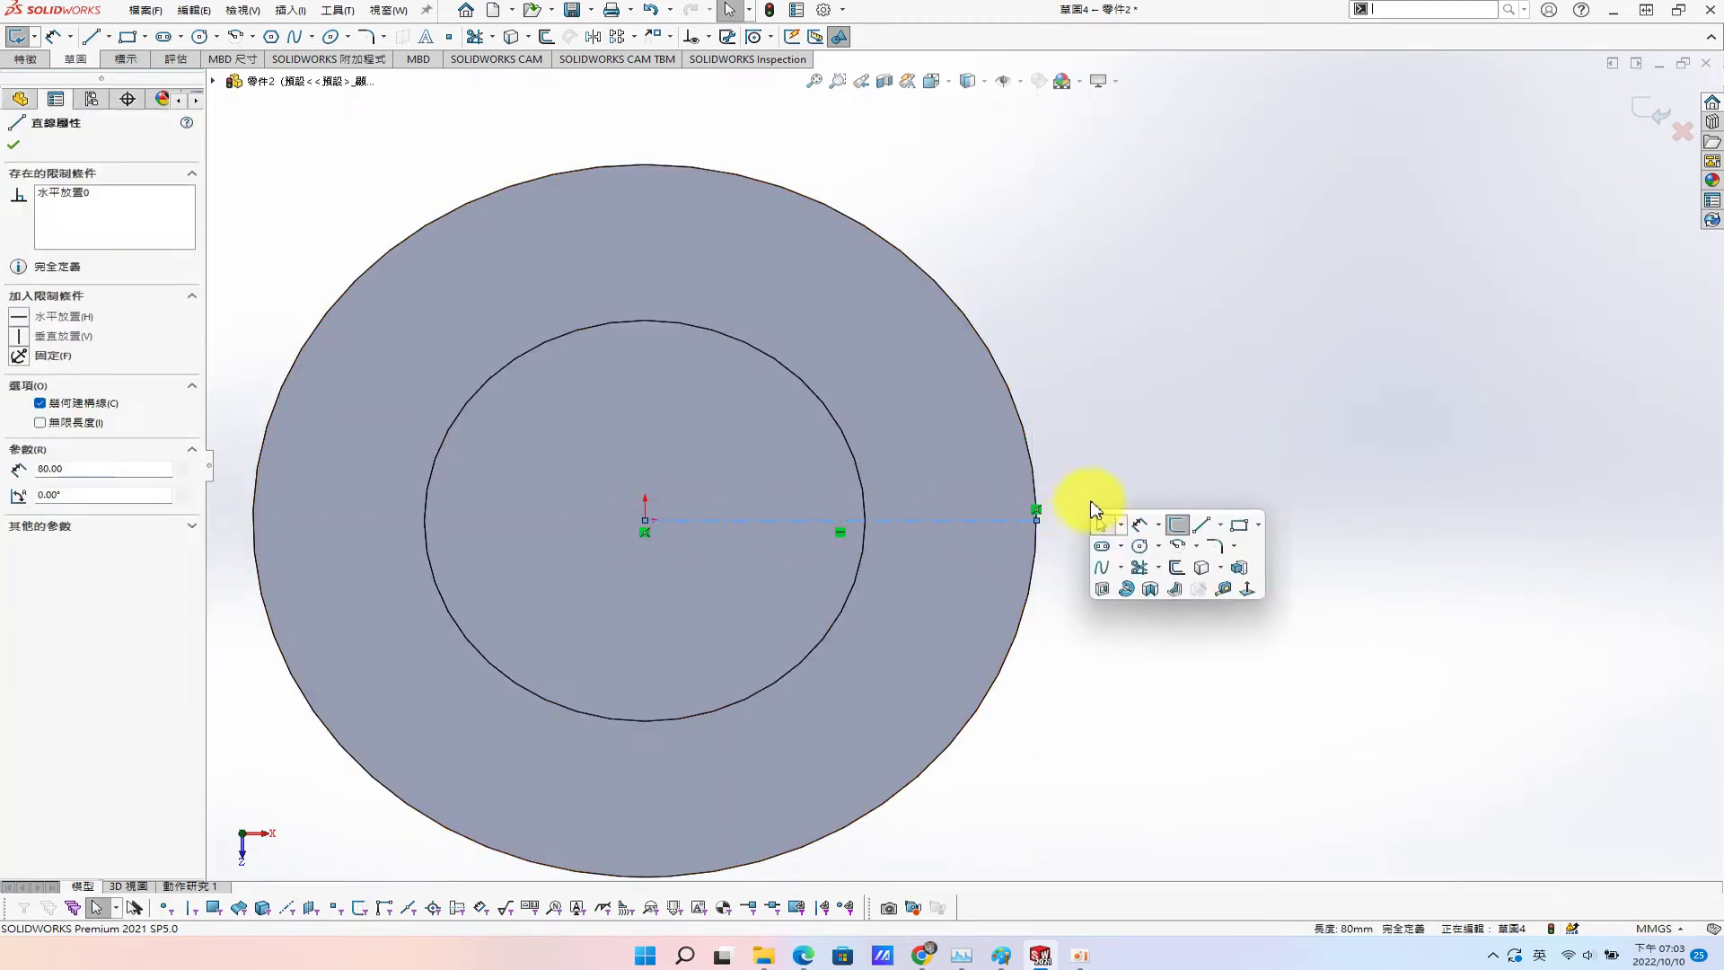
{"action": "left_click", "coordinate": [1197, 571]}
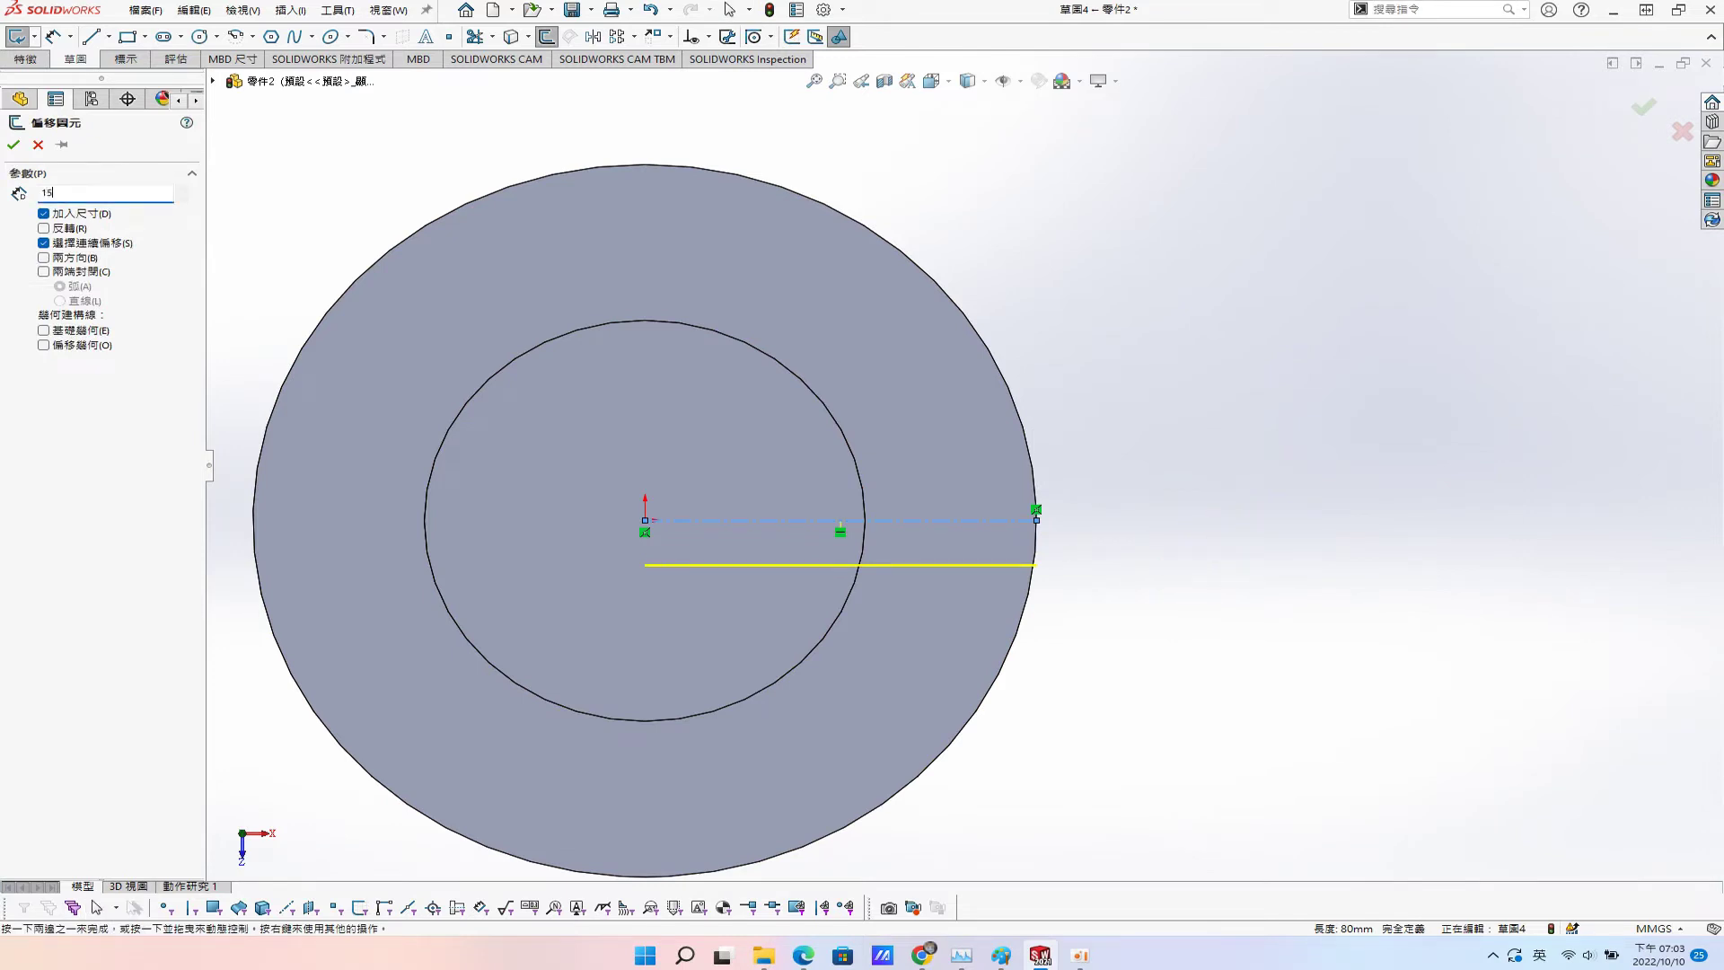
{"action": "left_click", "coordinate": [72, 257]}
{"action": "left_click", "coordinate": [12, 146]}
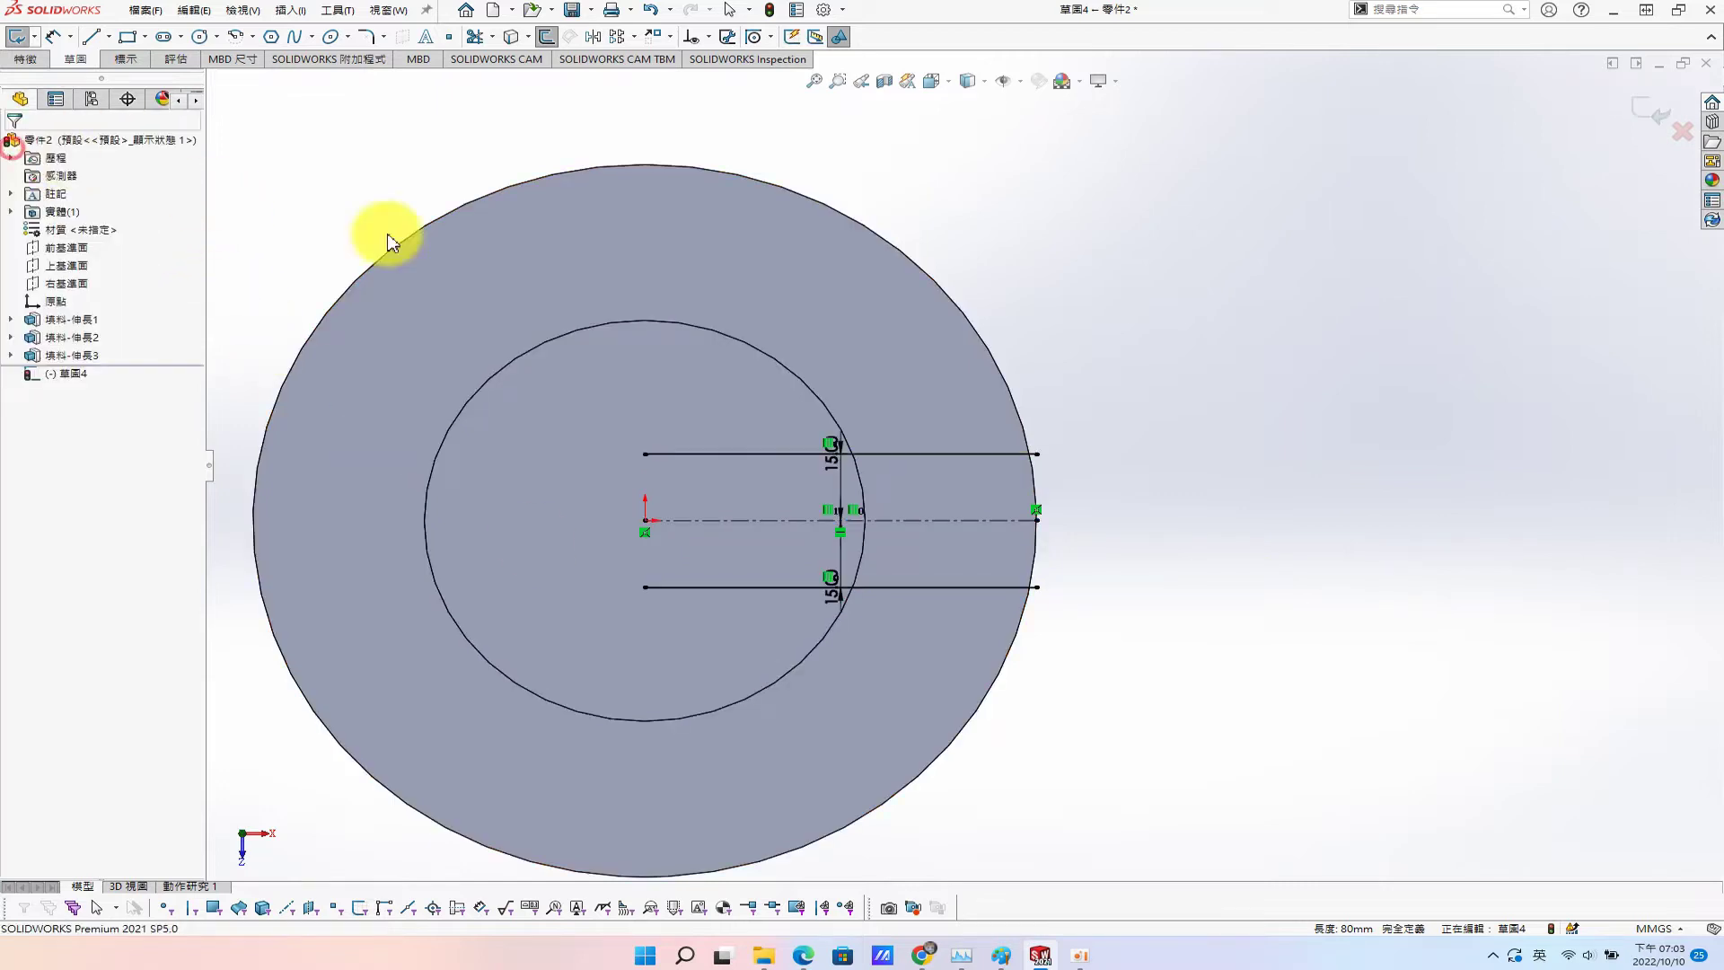
Convert the outer rim edge and the boss's circular edge into sketch entities.
{"action": "key", "text": "s"}
{"action": "left_click", "coordinate": [1172, 376]}
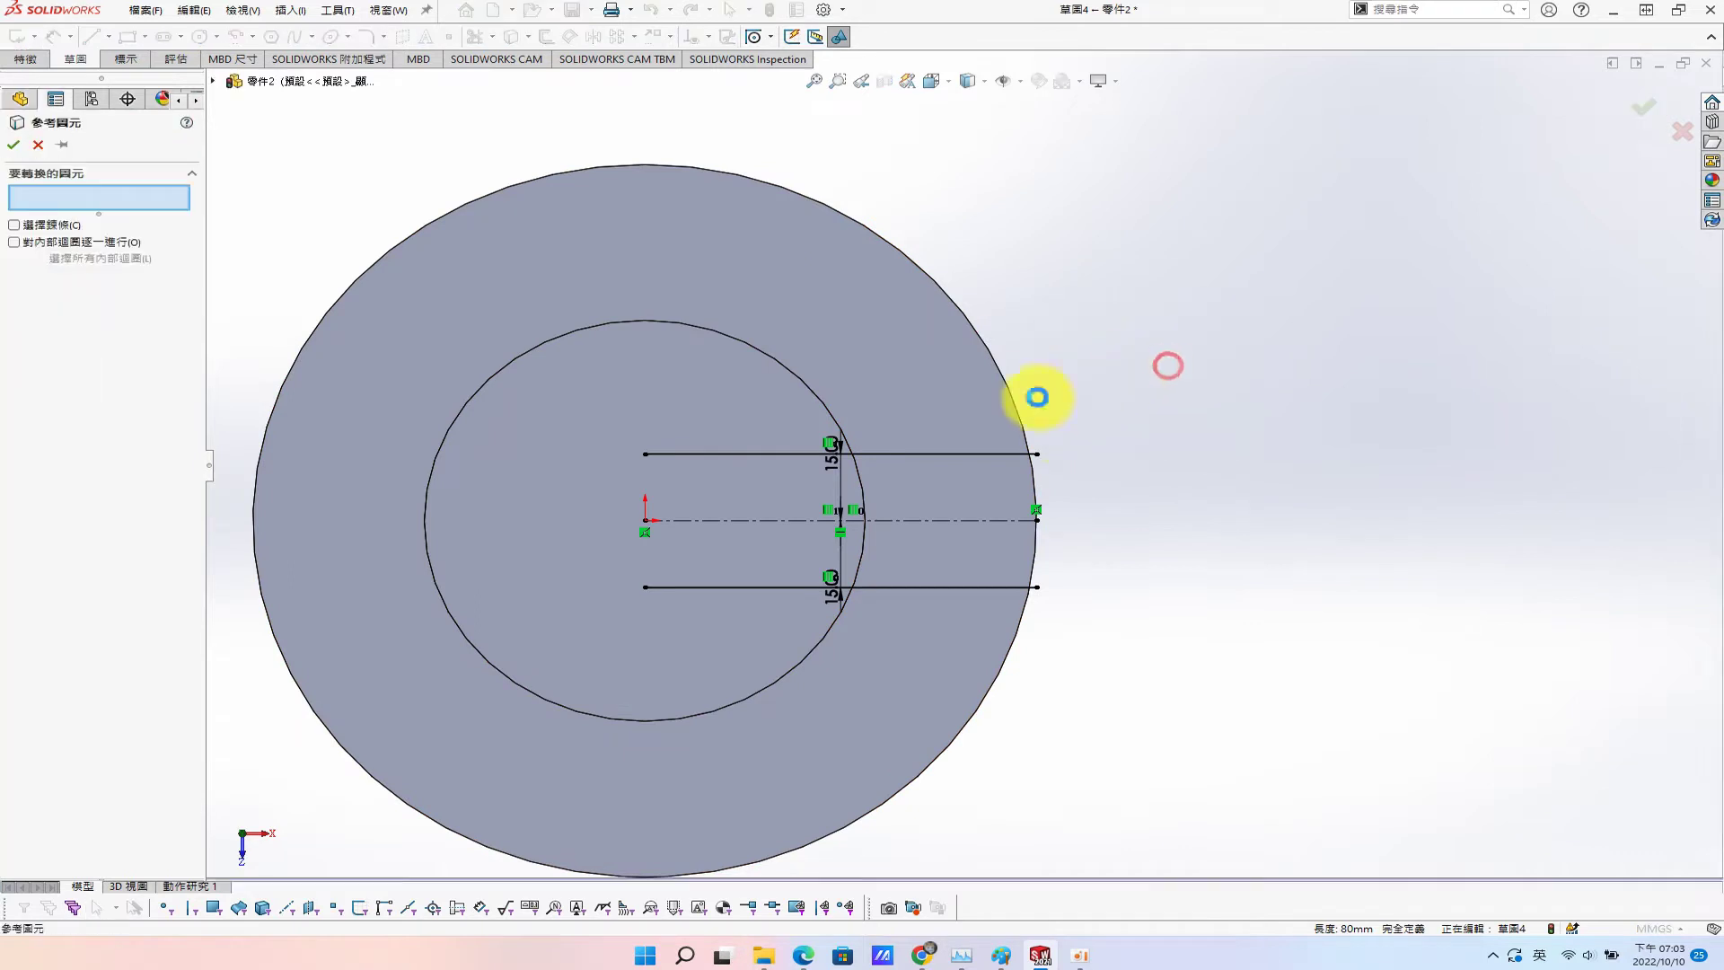
{"action": "left_click", "coordinate": [1023, 422]}
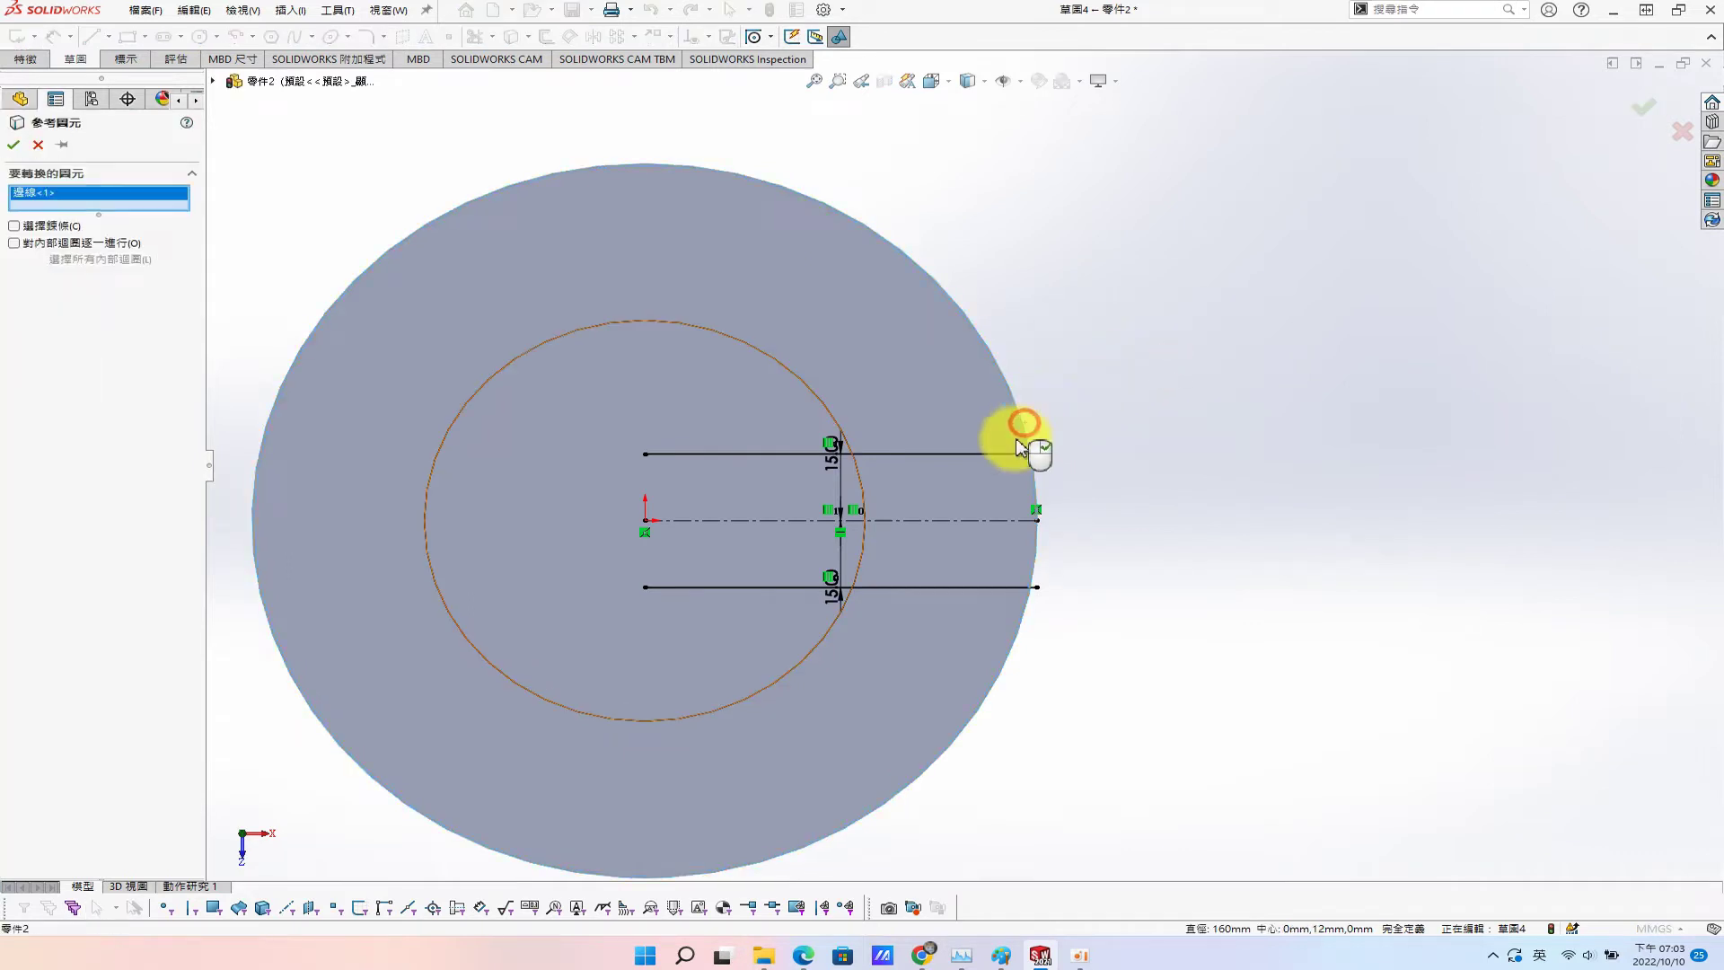
{"action": "left_click", "coordinate": [837, 429]}
{"action": "left_click", "coordinate": [7, 149]}
Trim the circles and offset lines into a closed 30 mm-wide tab outline.
{"action": "key", "text": "s"}
{"action": "left_click", "coordinate": [839, 323]}
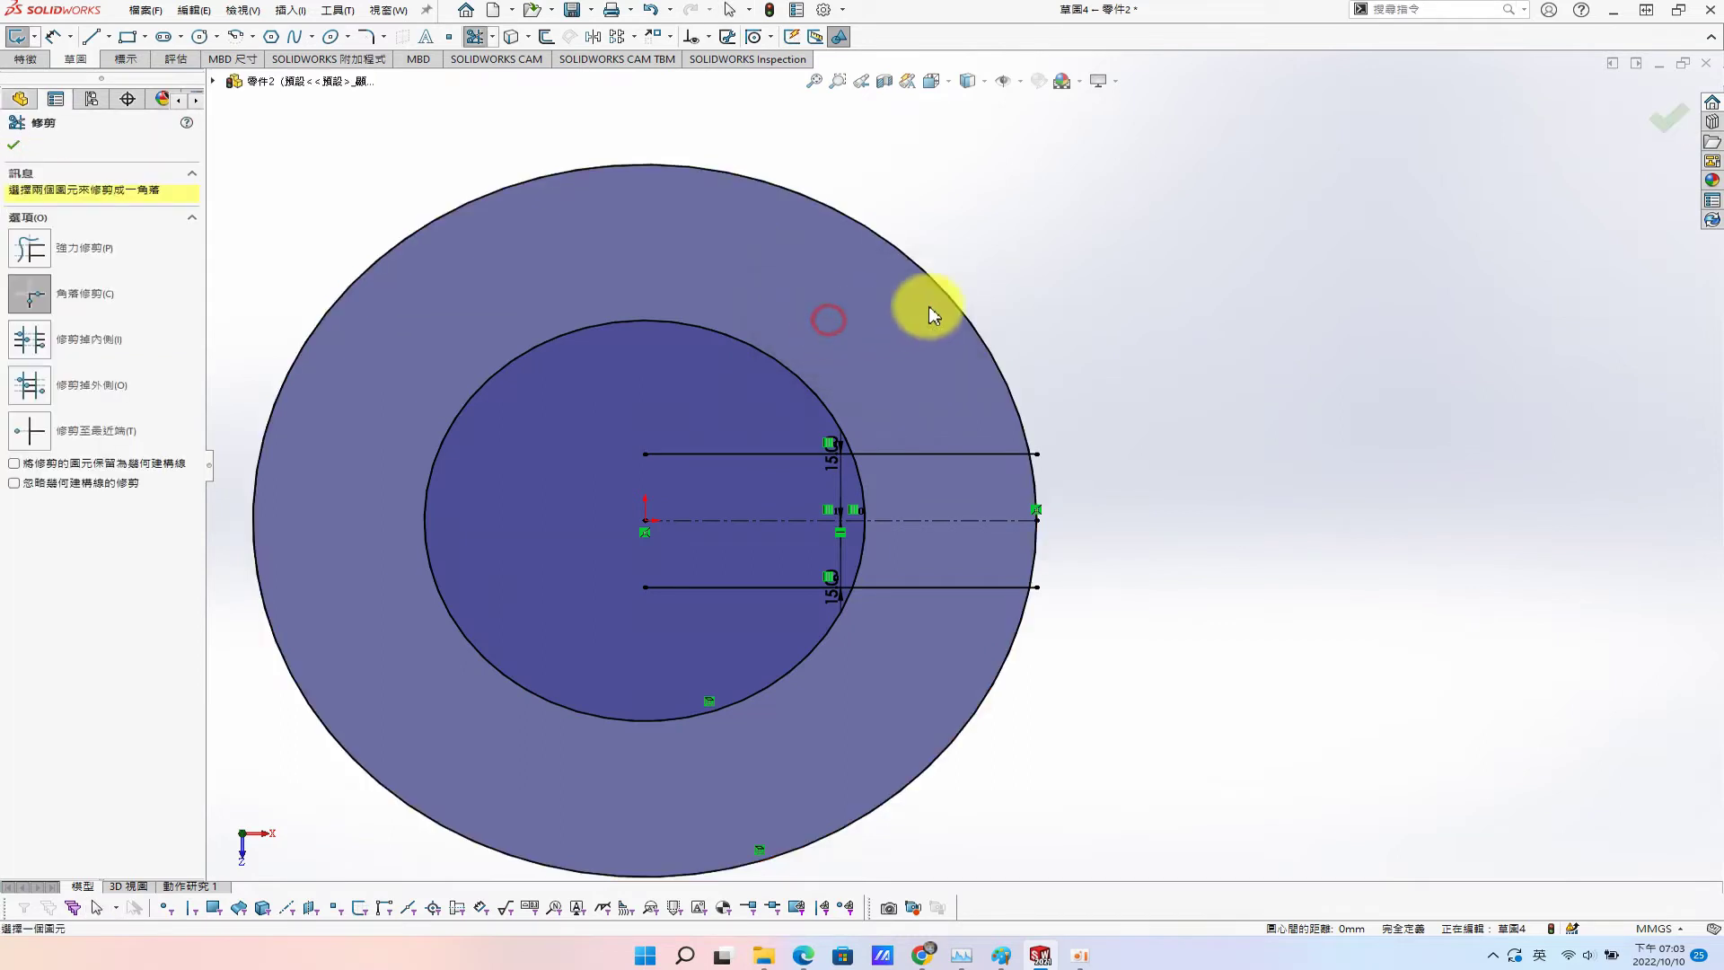
{"action": "left_click", "coordinate": [32, 238]}
{"action": "mouse_move", "coordinate": [920, 202]}
{"action": "left_mouse_down"}
{"action": "mouse_move", "coordinate": [763, 372]}
{"action": "mouse_move", "coordinate": [559, 397]}
{"action": "left_mouse_up"}
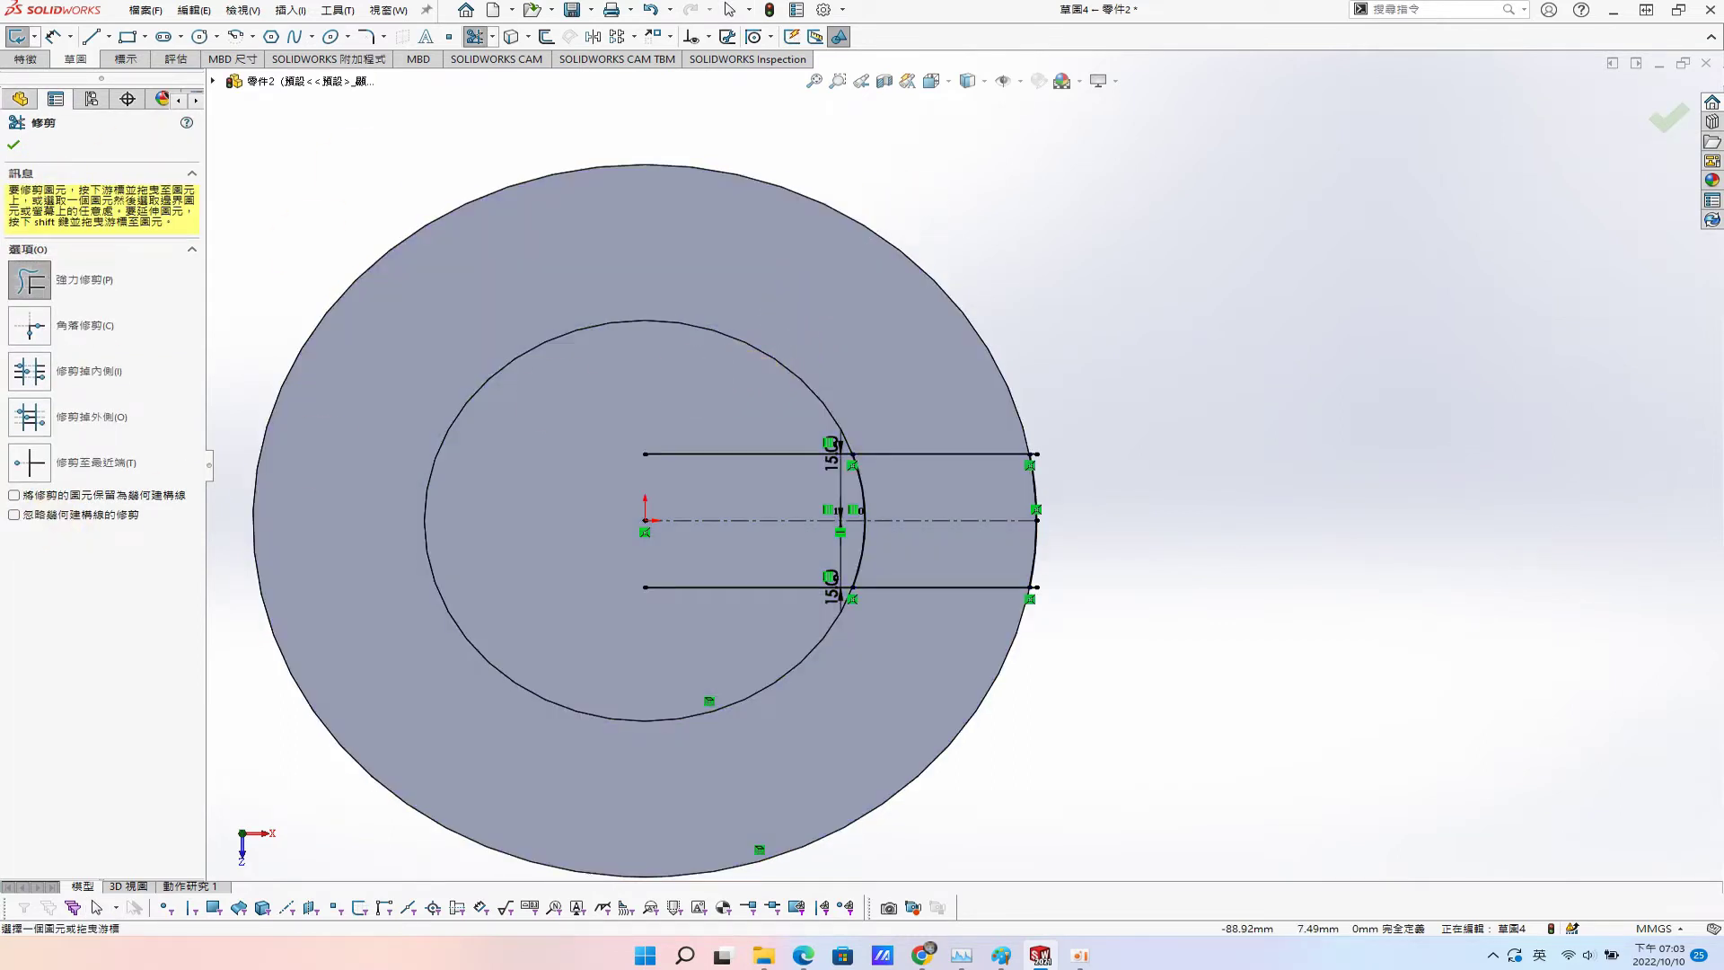
{"action": "left_click", "coordinate": [25, 328]}
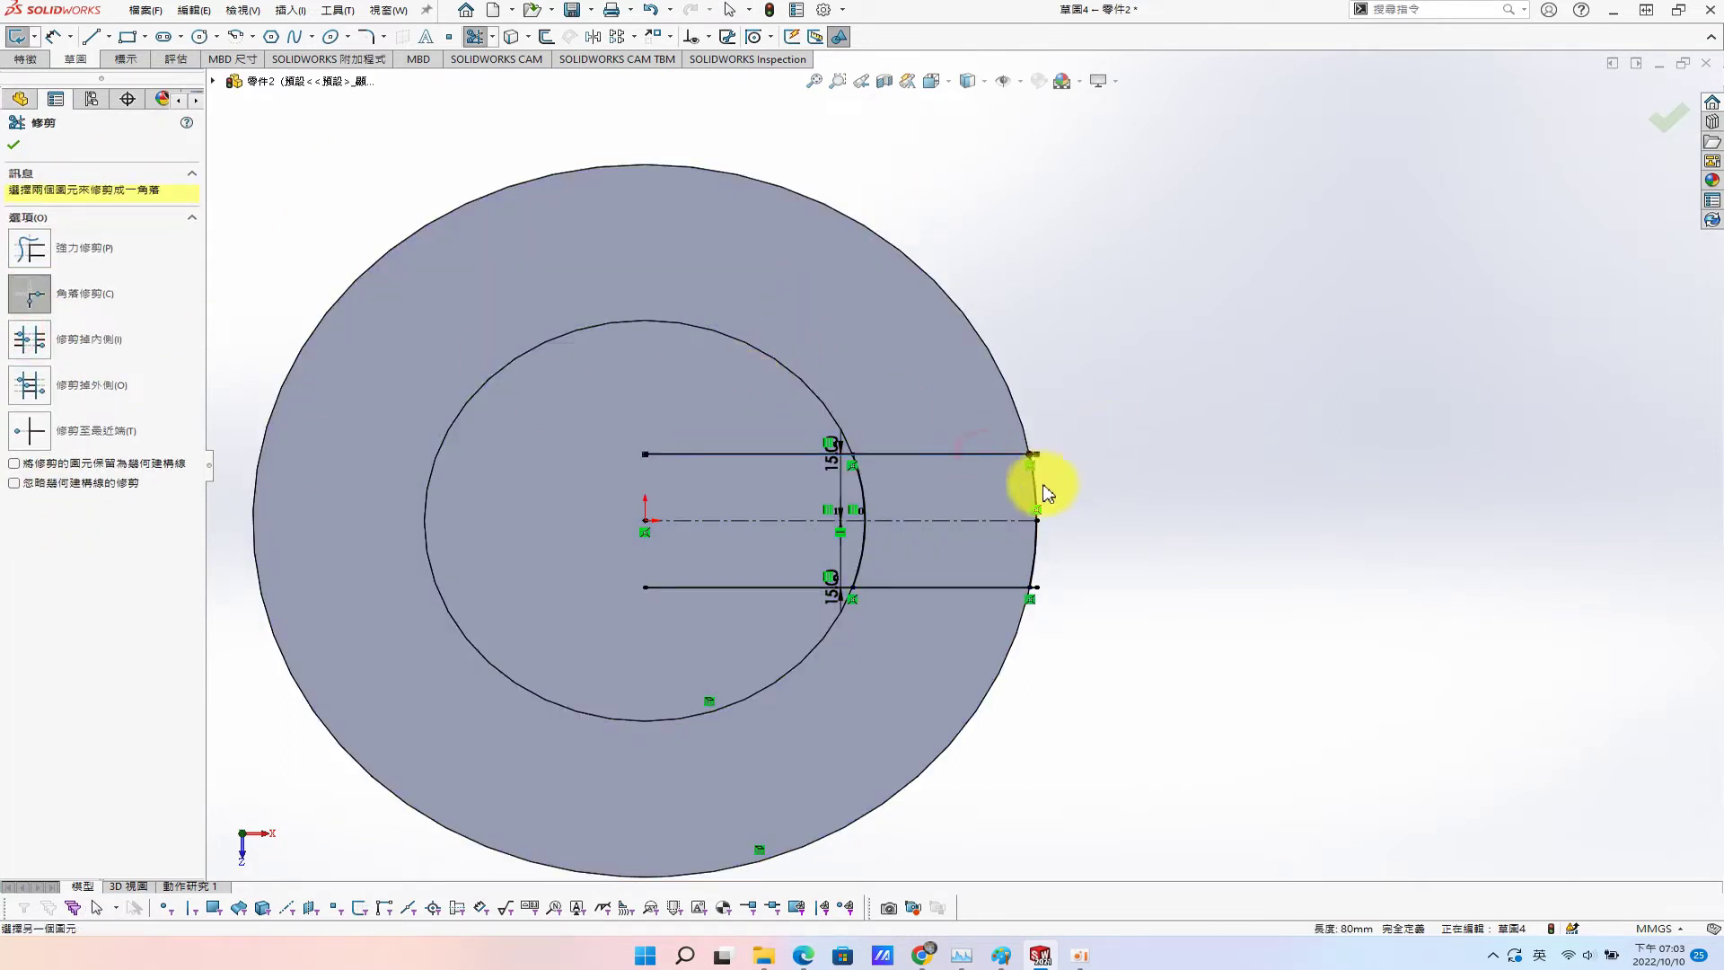
{"action": "left_click", "coordinate": [983, 587]}
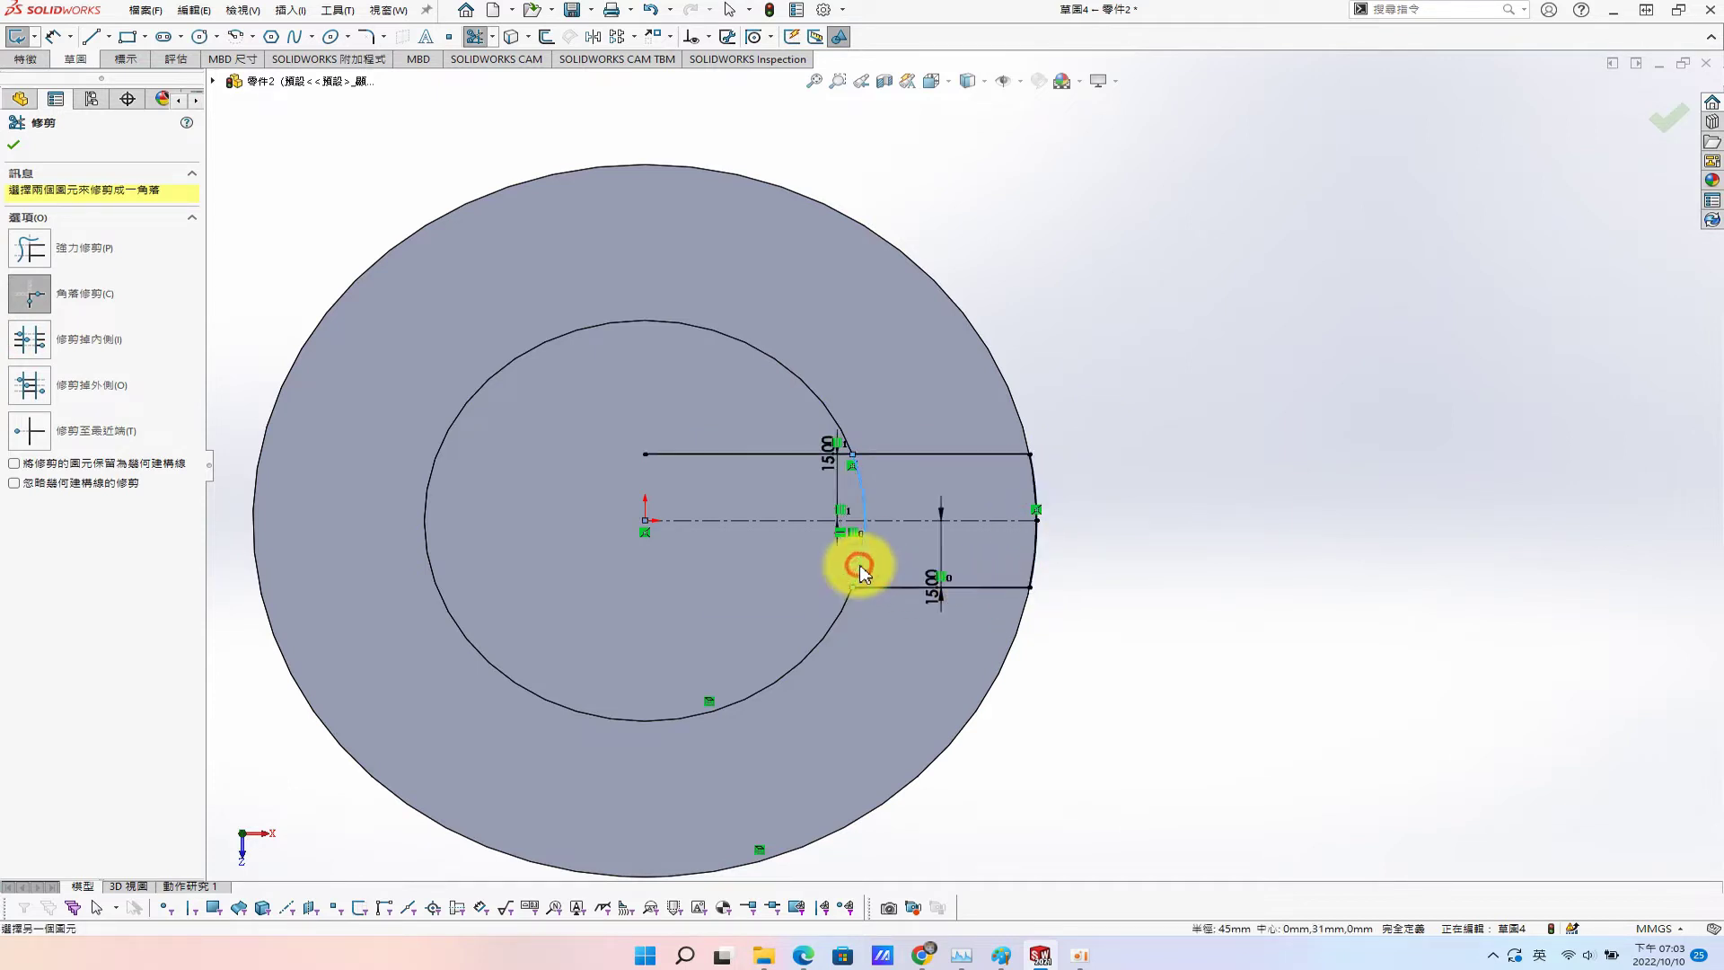
{"action": "left_click", "coordinate": [932, 455]}
{"action": "key", "text": "s"}
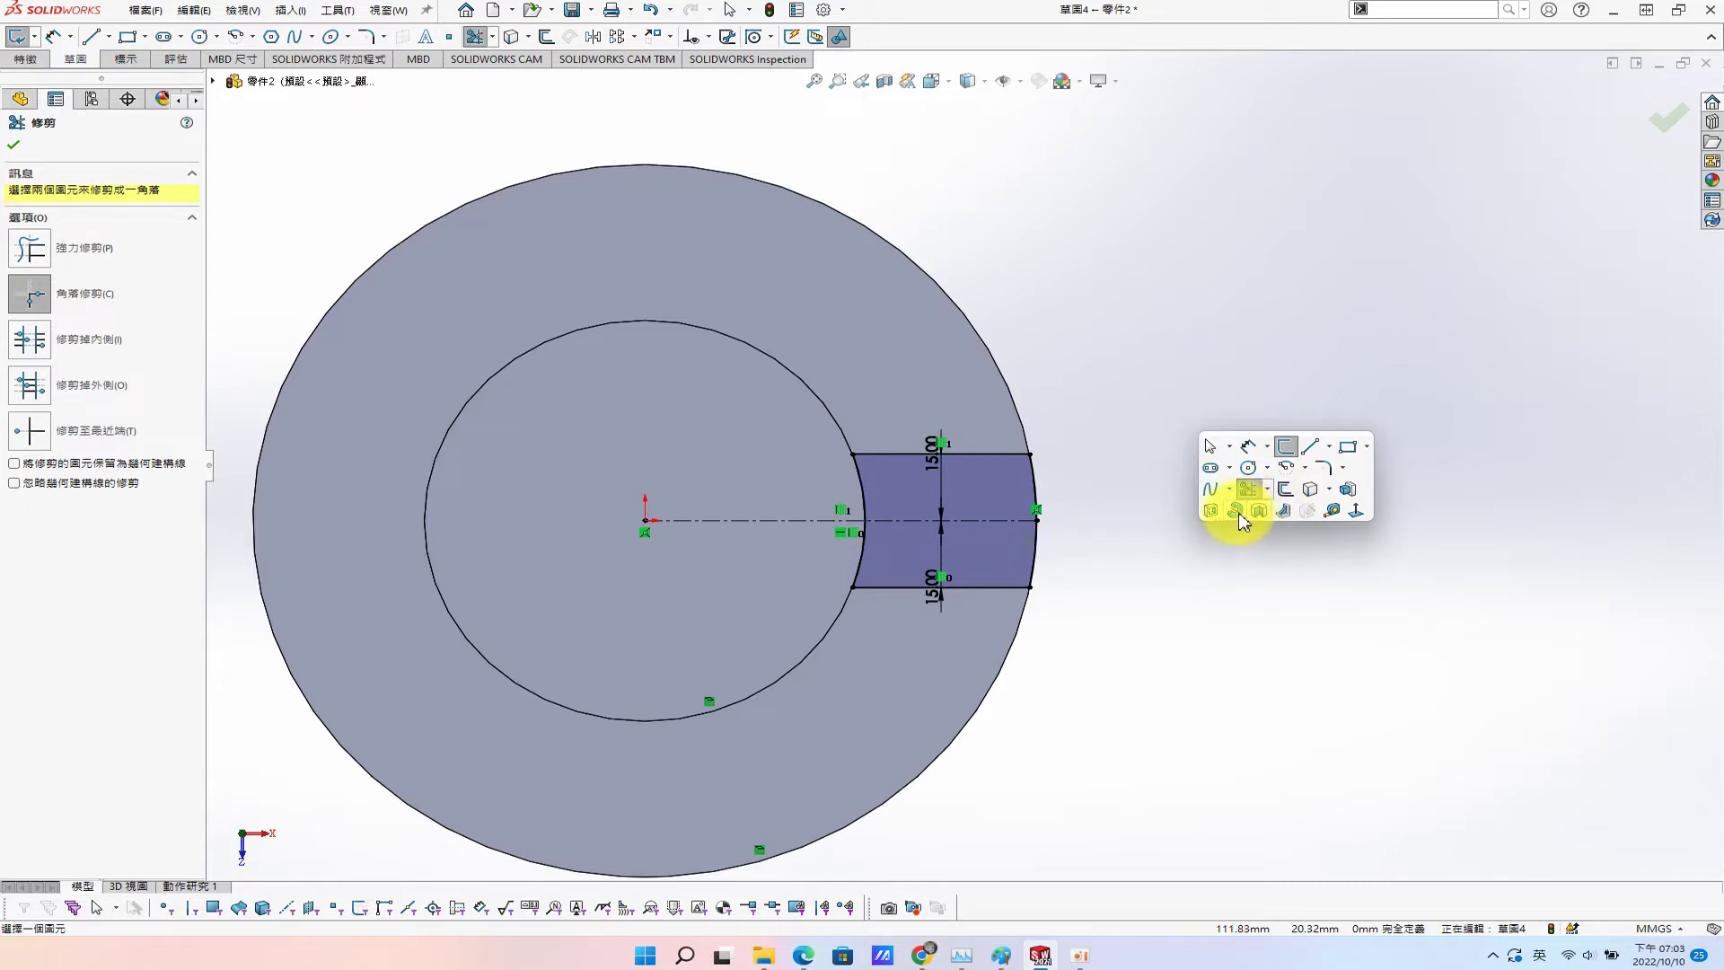
{"action": "left_click", "coordinate": [1348, 489]}
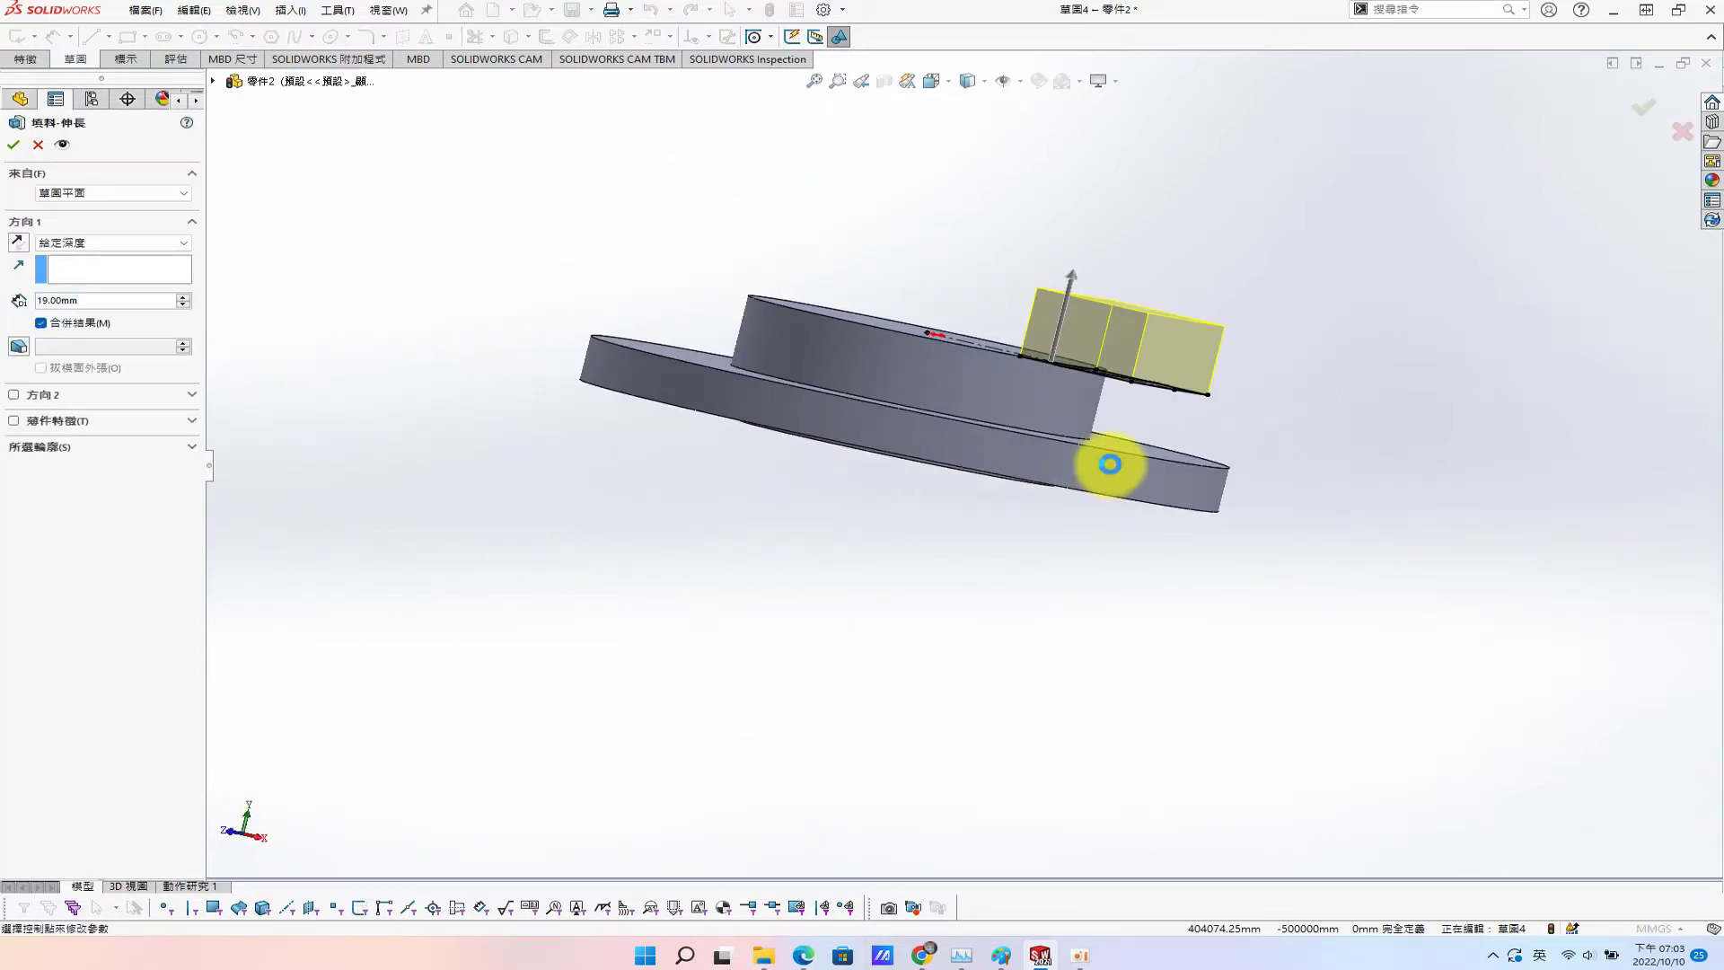
Extrude the tab downward with Up To Next so it joins the boss to the rim.
{"action": "left_click", "coordinate": [18, 242]}
{"action": "left_click", "coordinate": [118, 242]}
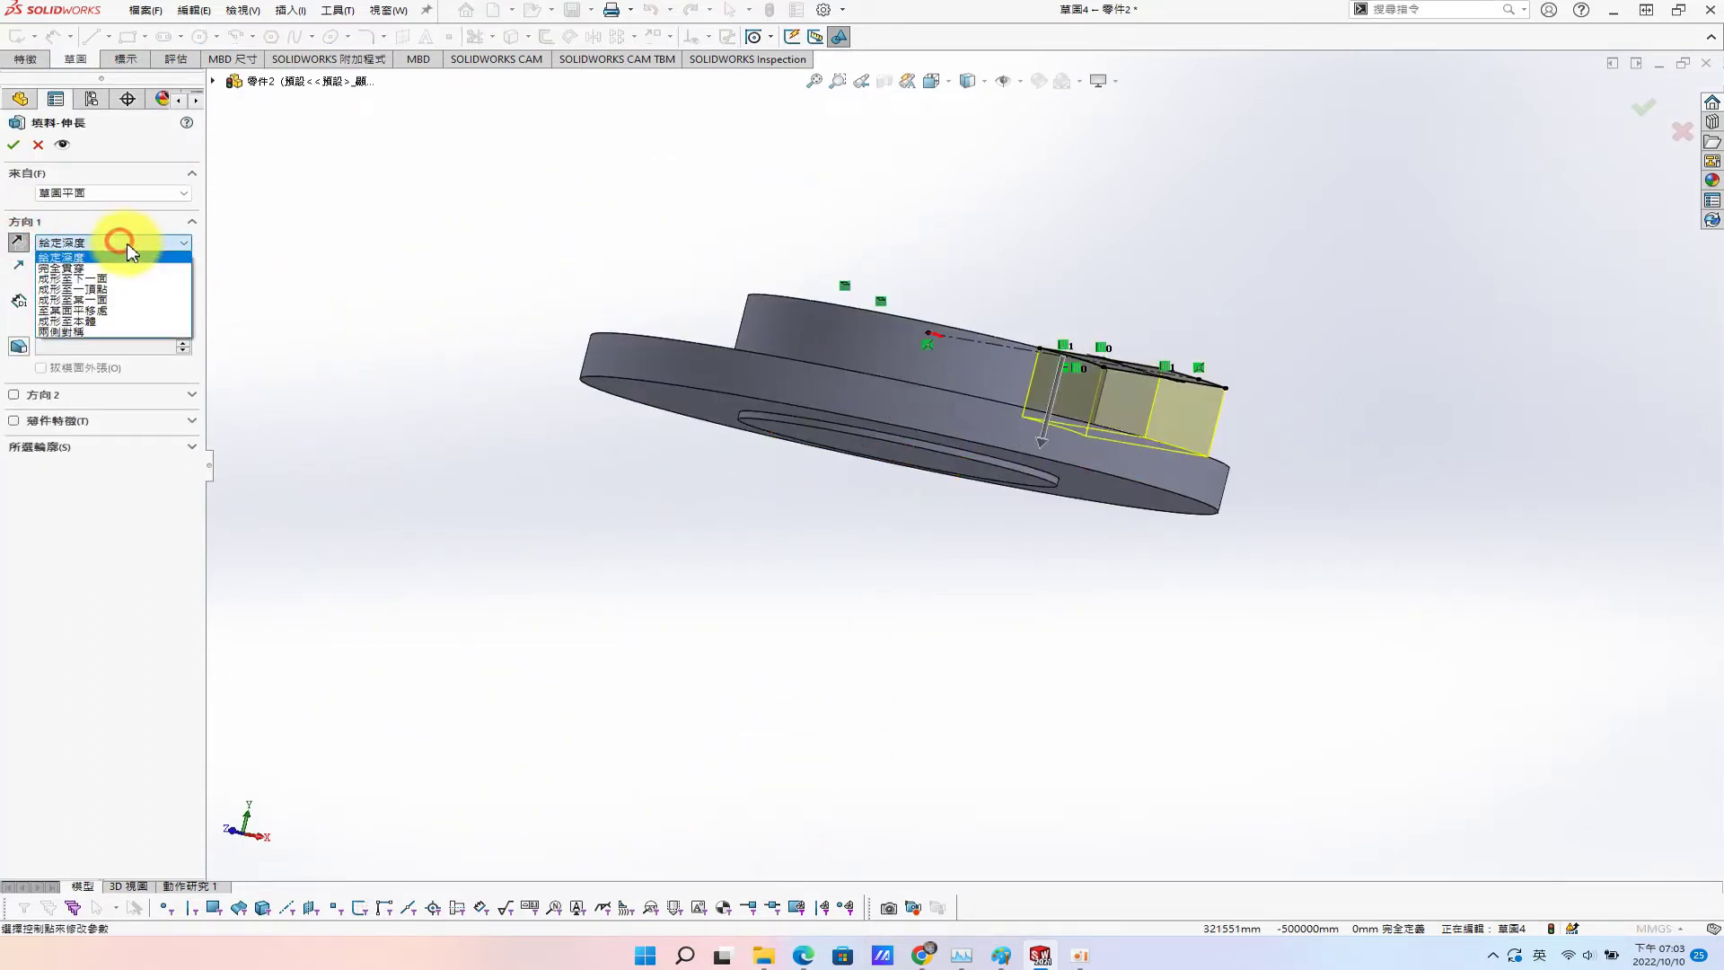
{"action": "left_click", "coordinate": [99, 278]}
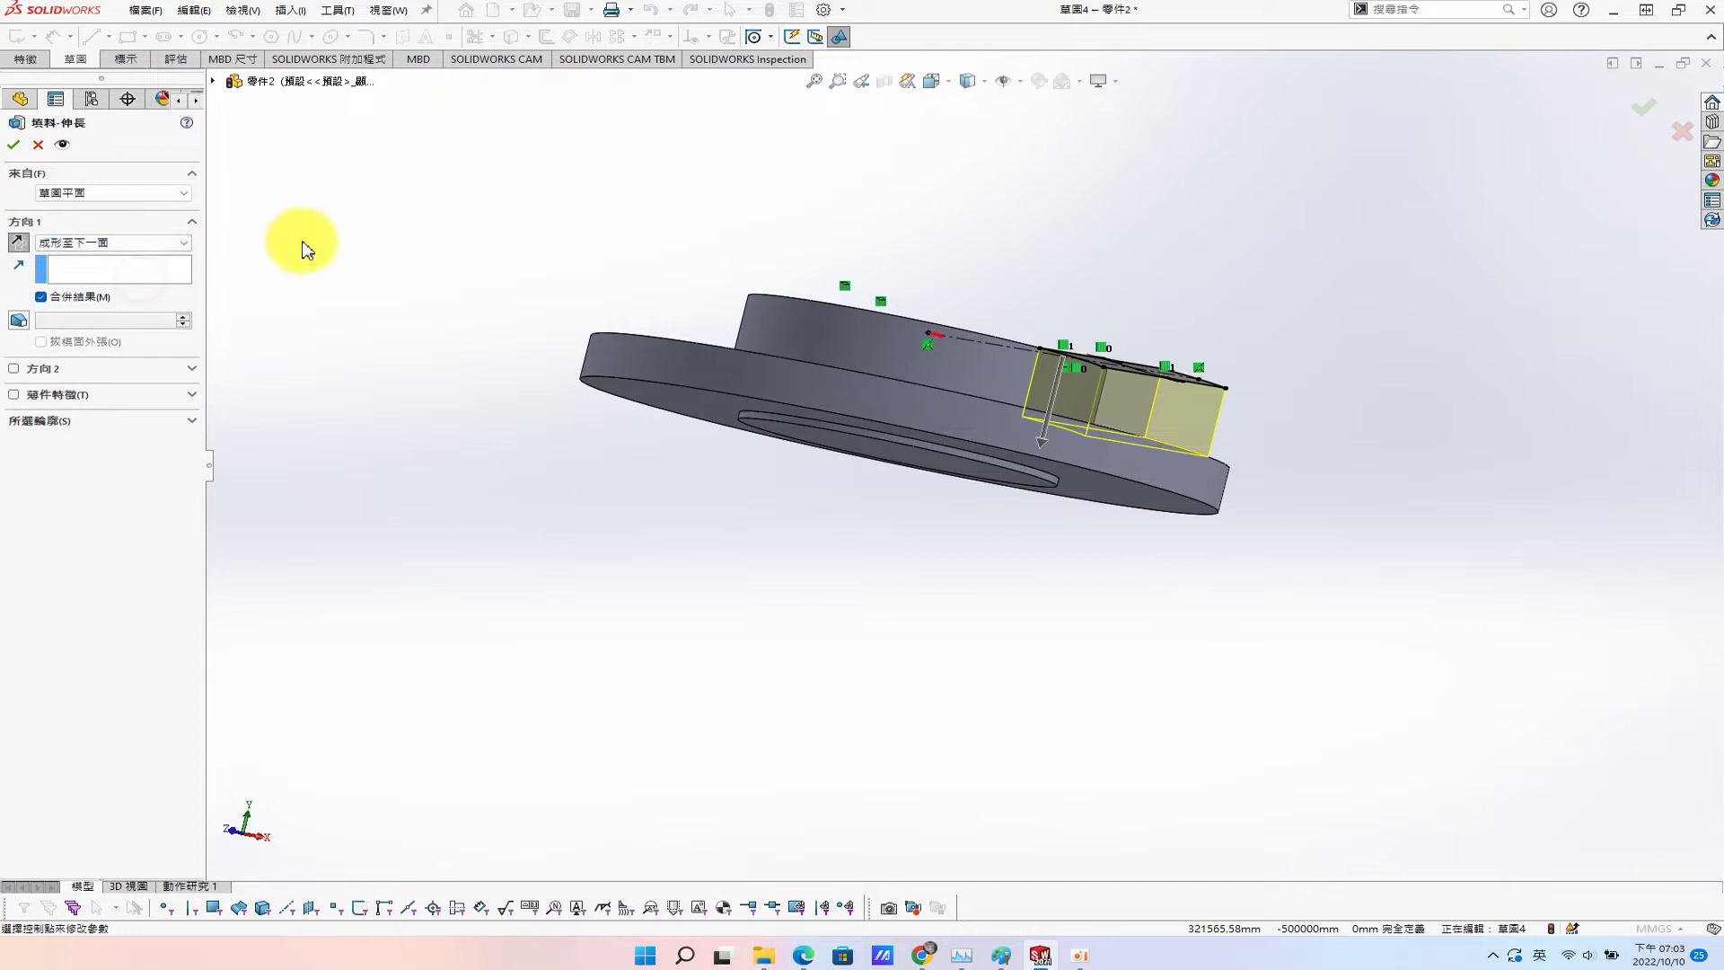
{"action": "left_click", "coordinate": [14, 146]}
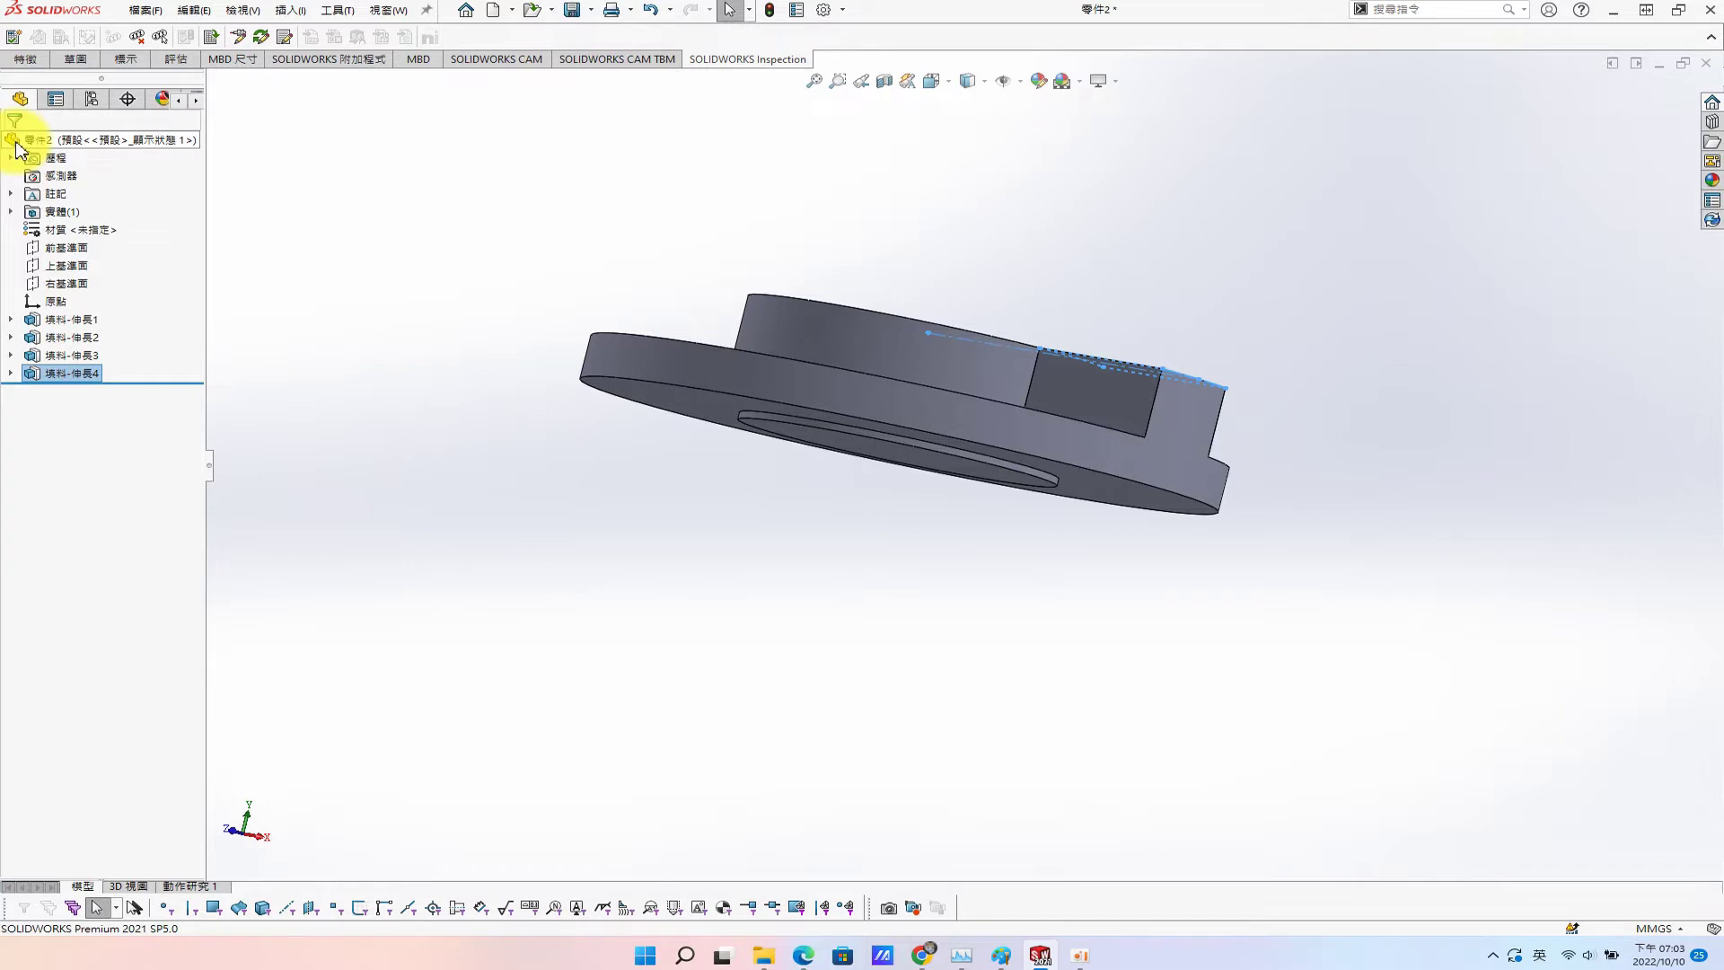
{"action": "left_click", "coordinate": [1273, 301]}
{"action": "middle_click_drag", "start_coordinate": [1273, 301], "coordinate": [1142, 500]}
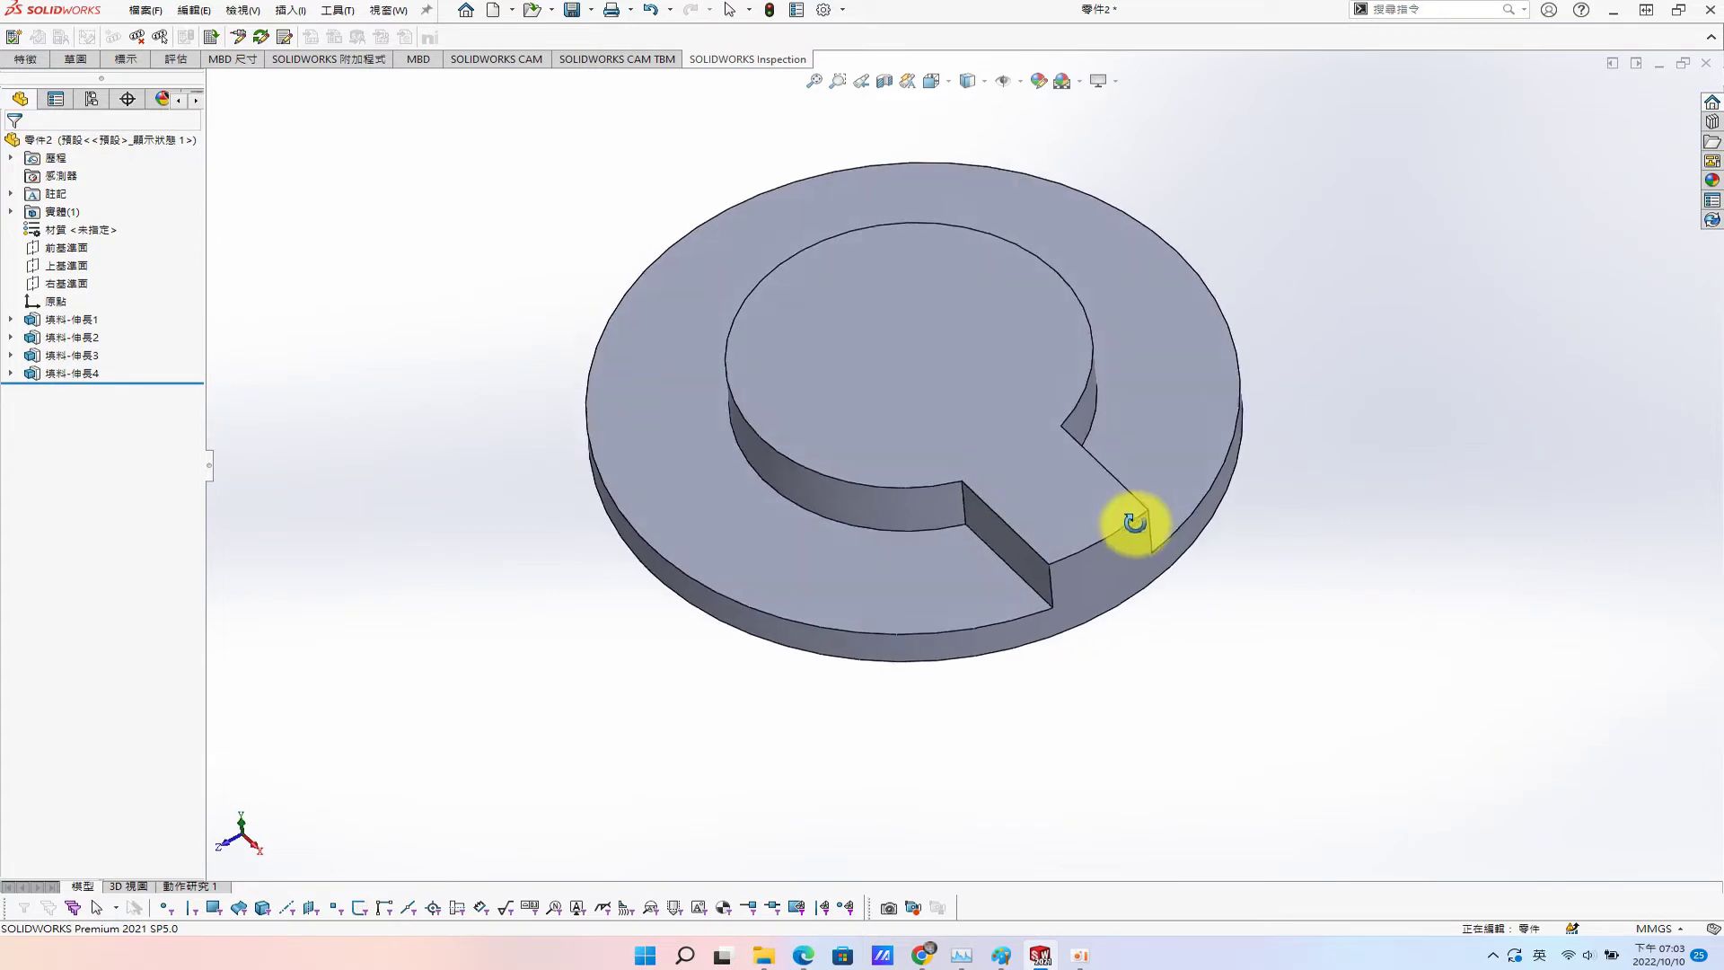
Sketch a Ø50 mm circle at the origin on the boss's top face.
{"action": "left_click", "coordinate": [893, 358]}
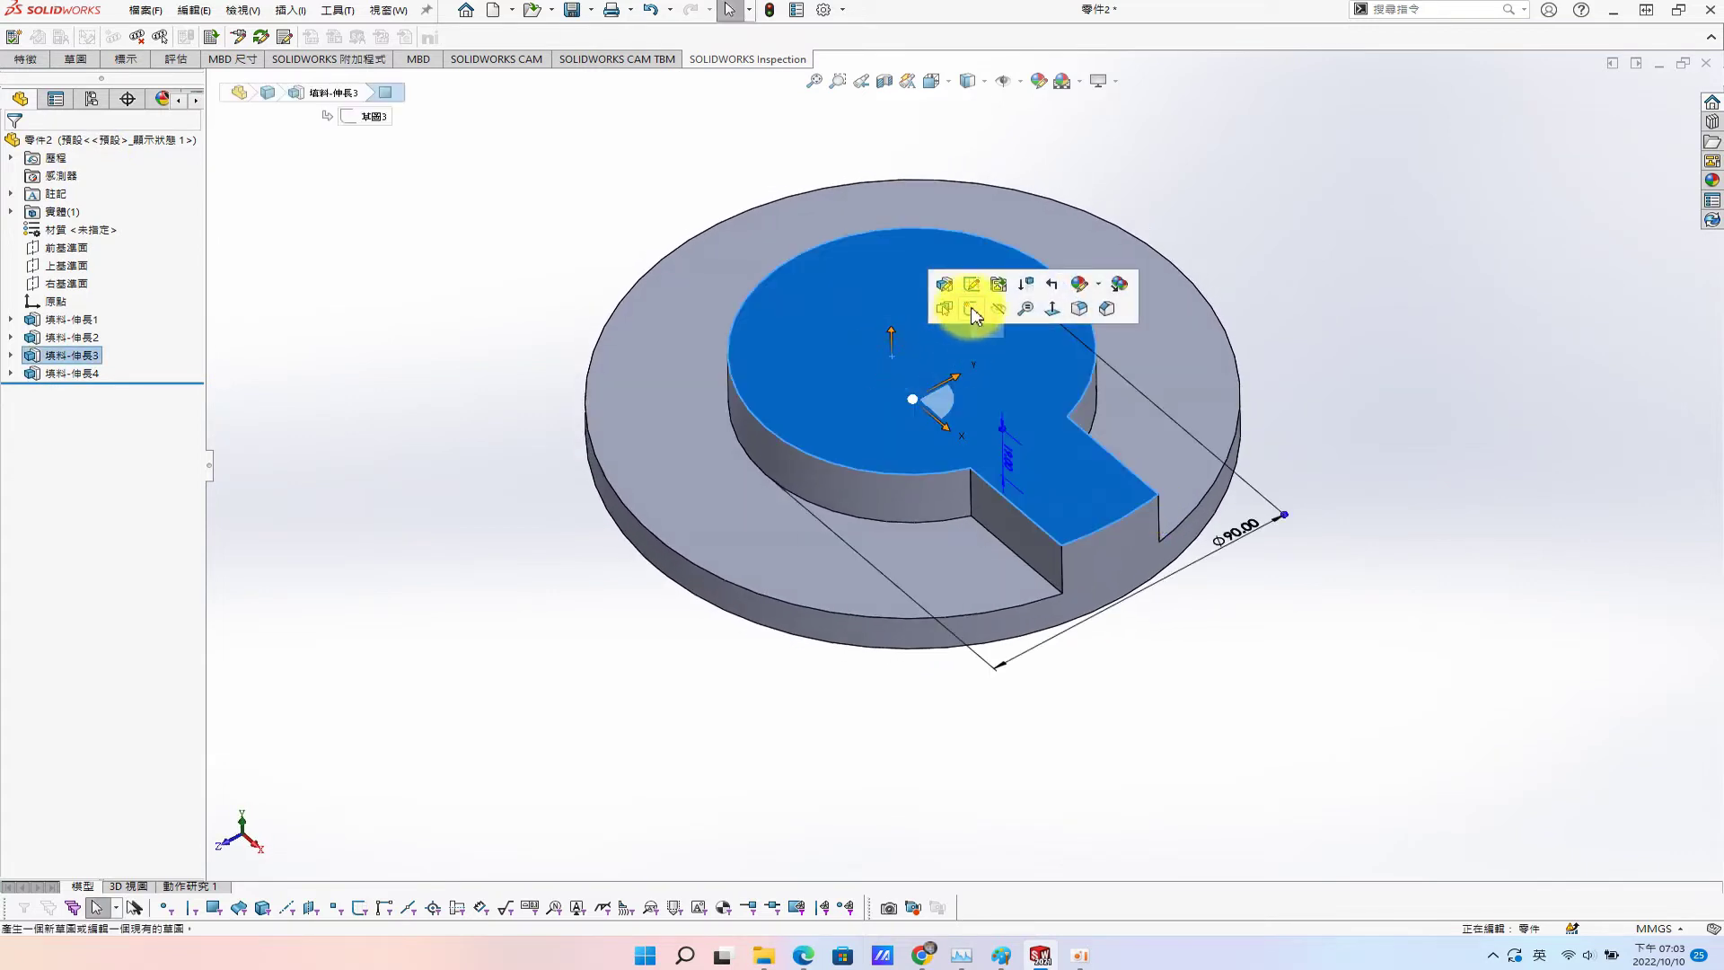
{"action": "left_click", "coordinate": [972, 309]}
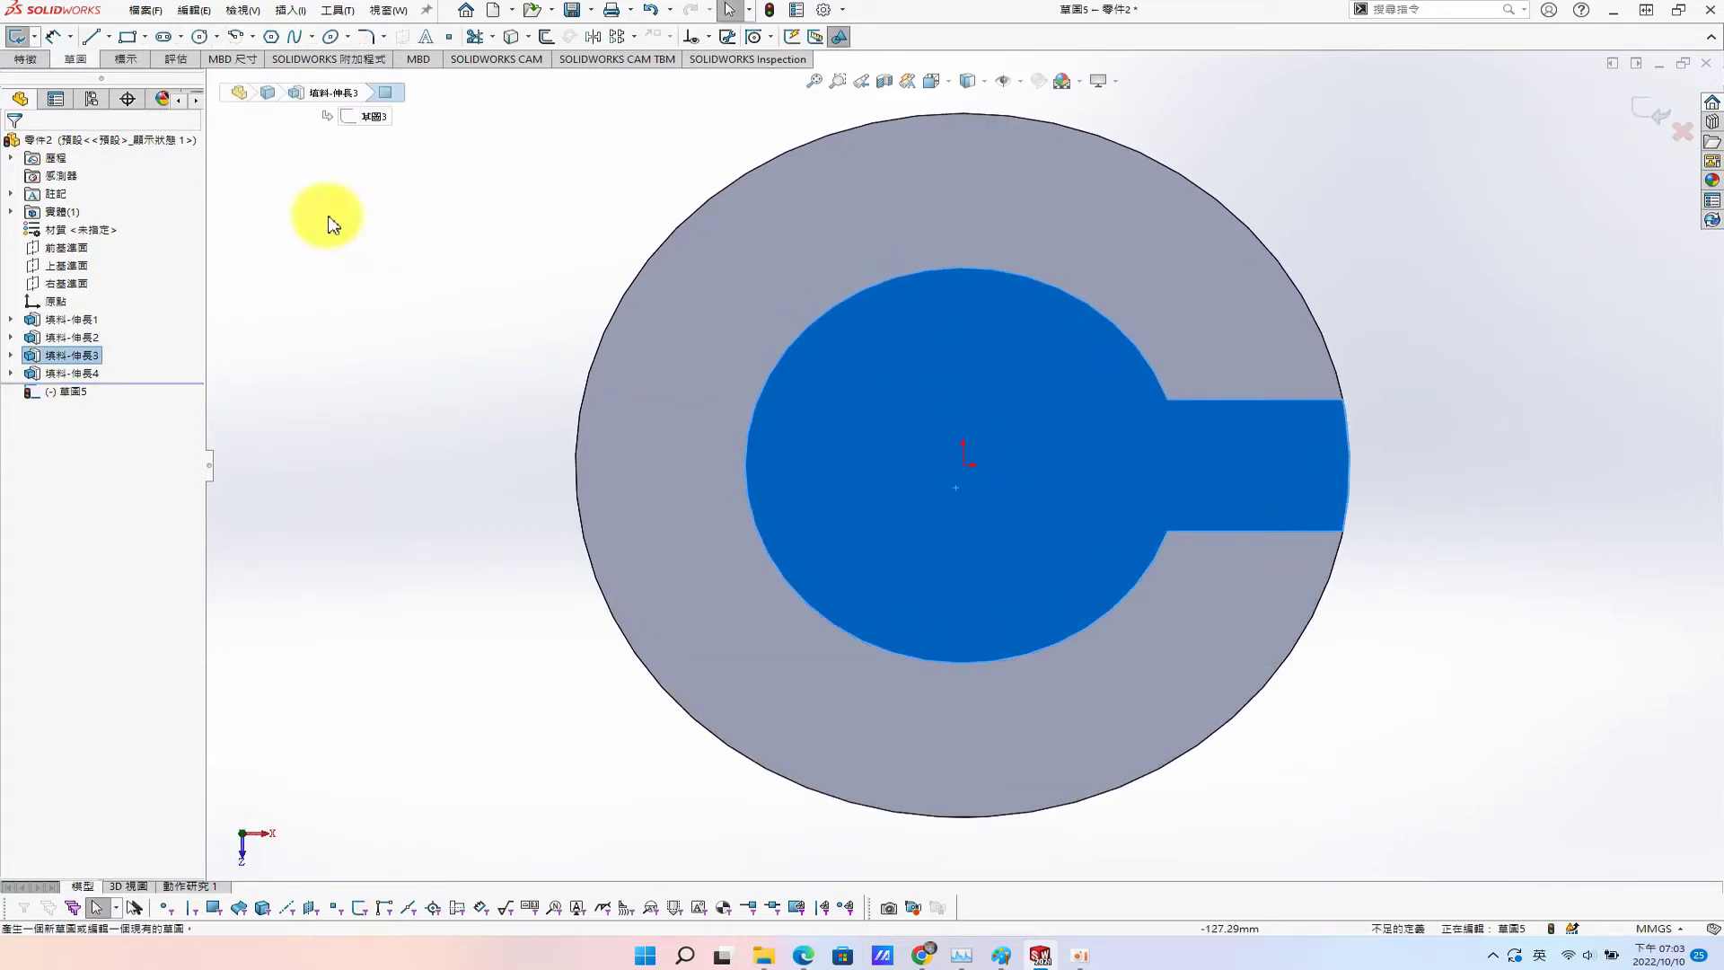
{"action": "key", "text": "s"}
{"action": "left_click", "coordinate": [384, 258]}
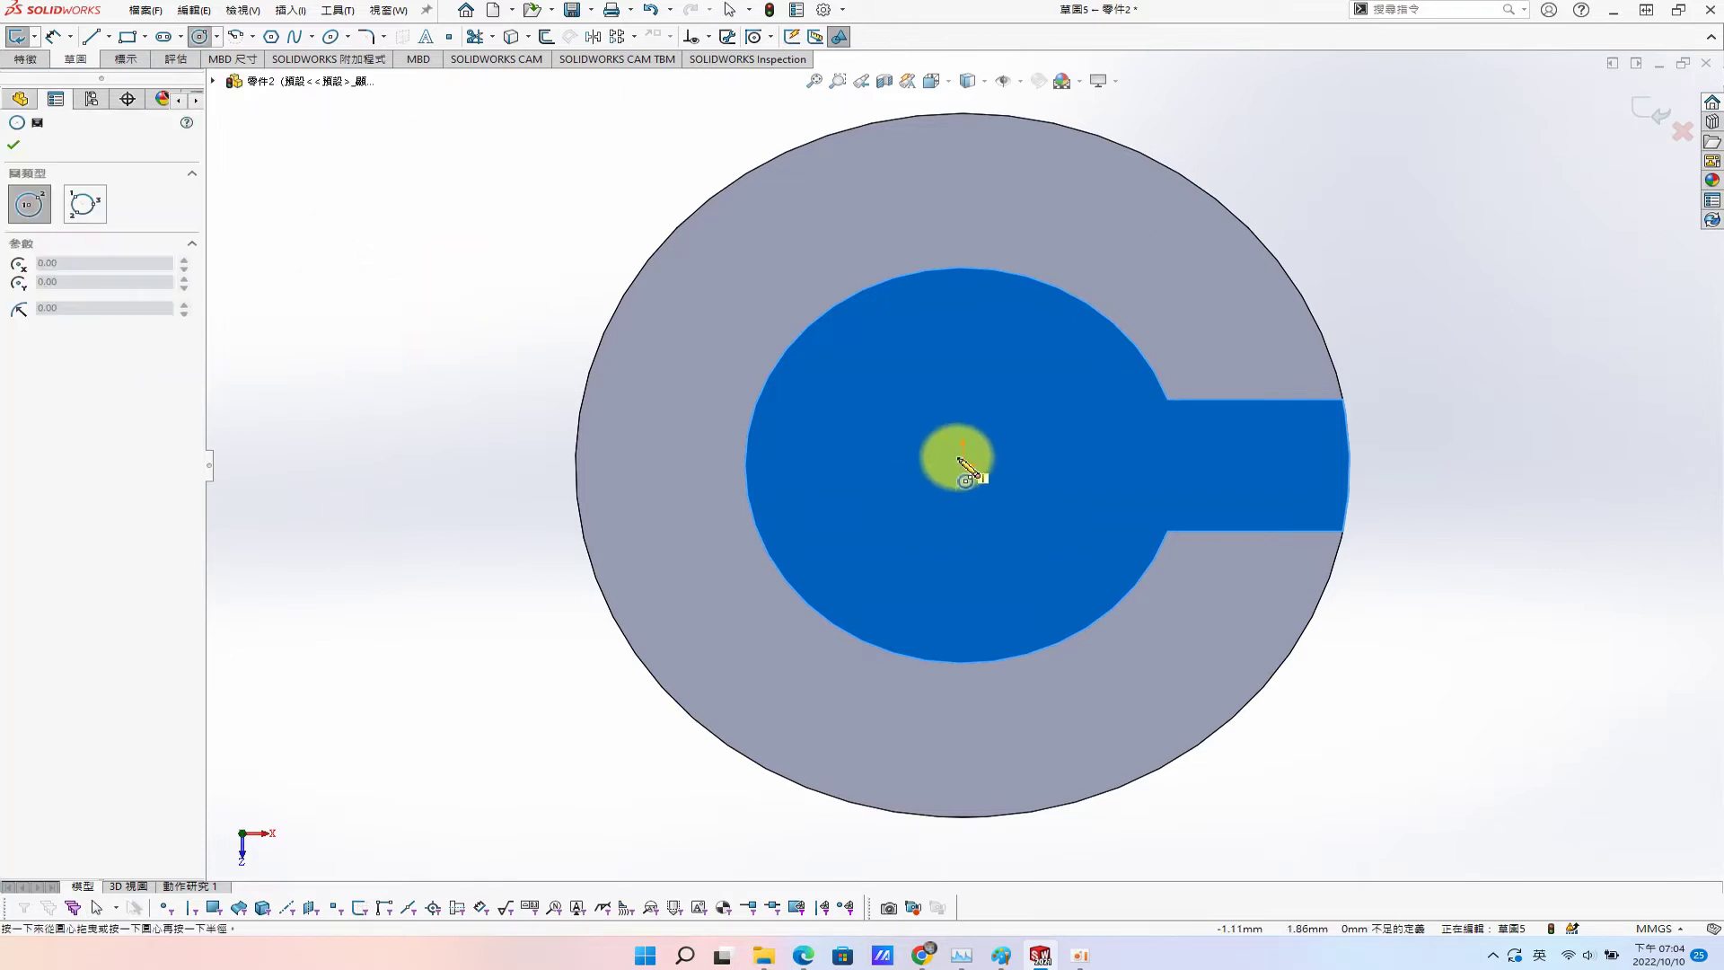
{"action": "left_click", "coordinate": [1031, 531]}
{"action": "key", "text": "s"}
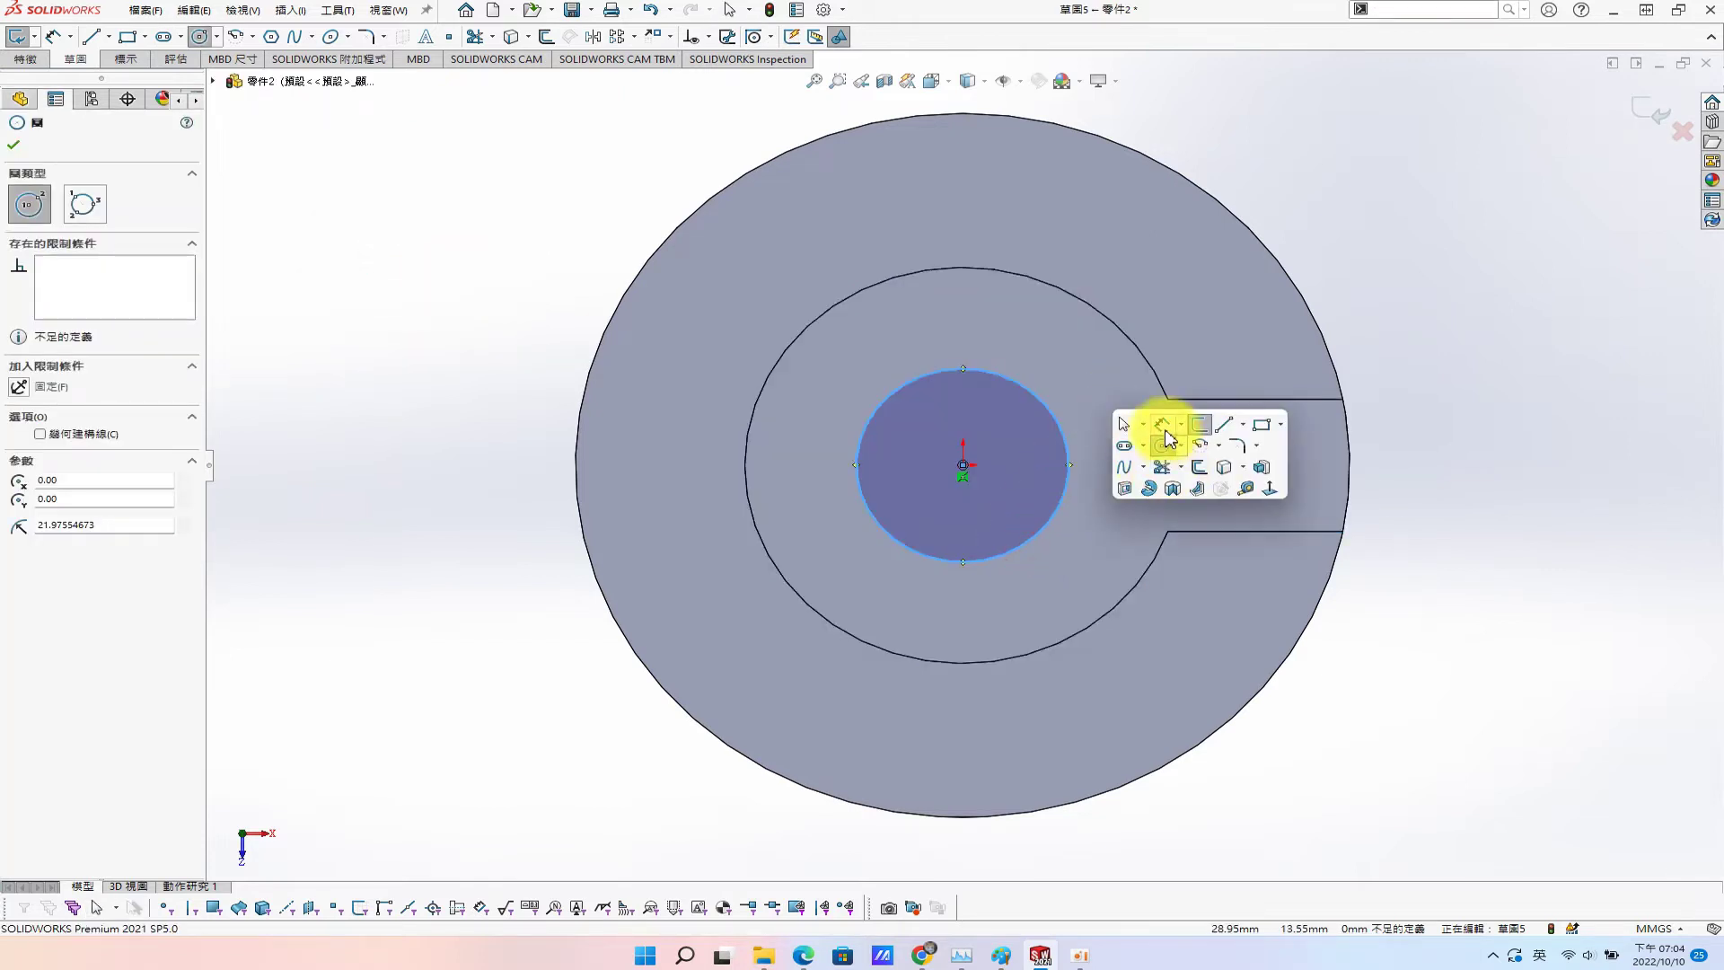
{"action": "left_click", "coordinate": [1163, 427]}
{"action": "left_click", "coordinate": [1061, 443]}
{"action": "left_click", "coordinate": [1153, 306]}
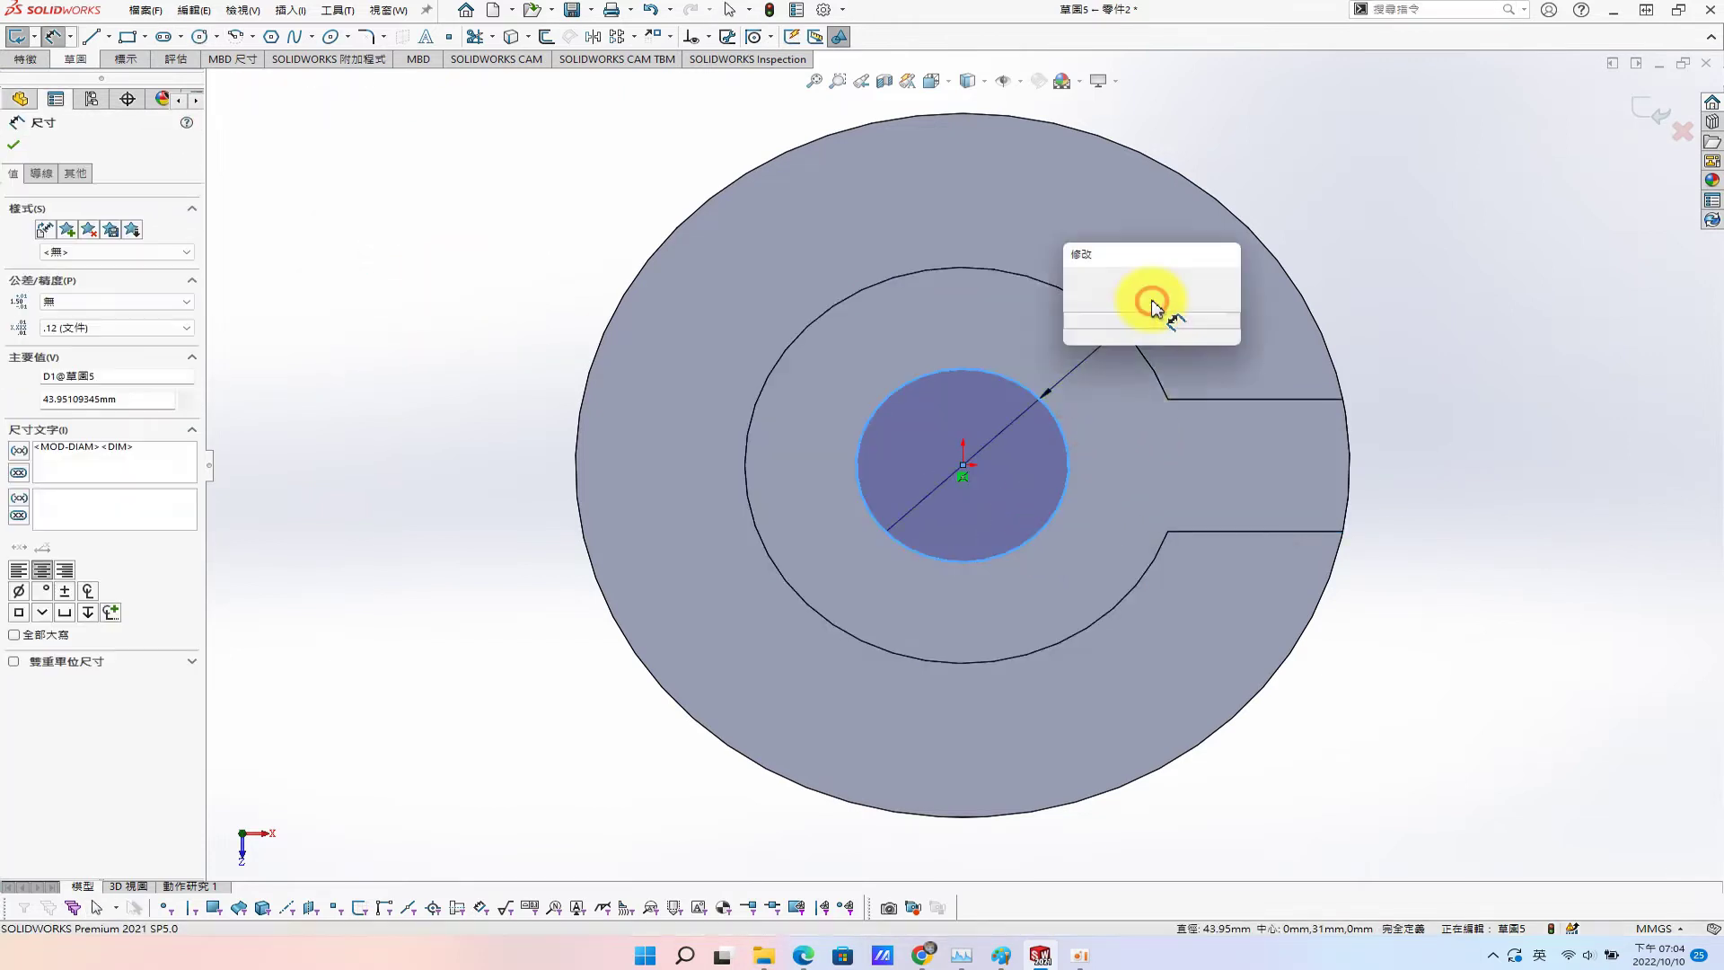
{"action": "type", "text": "50"}
{"action": "key", "text": "Return"}
Cut the Ø50 circle Through All to form the central bore.
{"action": "key", "text": "s"}
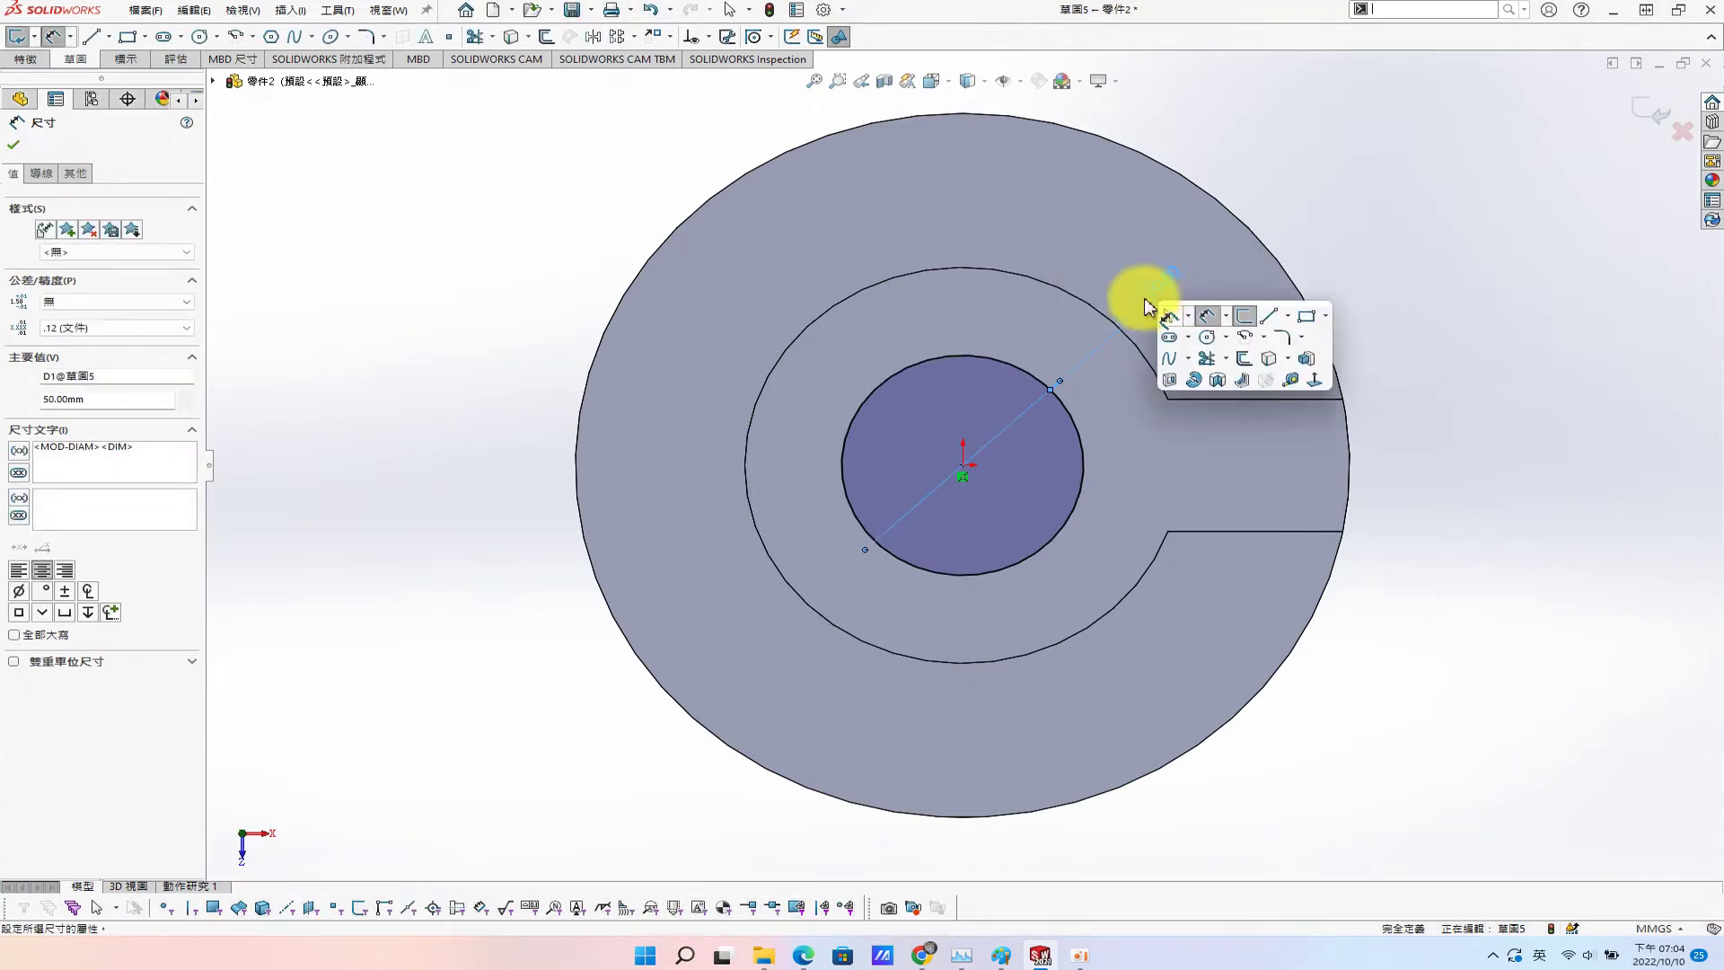
{"action": "left_click", "coordinate": [1170, 385]}
{"action": "left_click", "coordinate": [112, 241]}
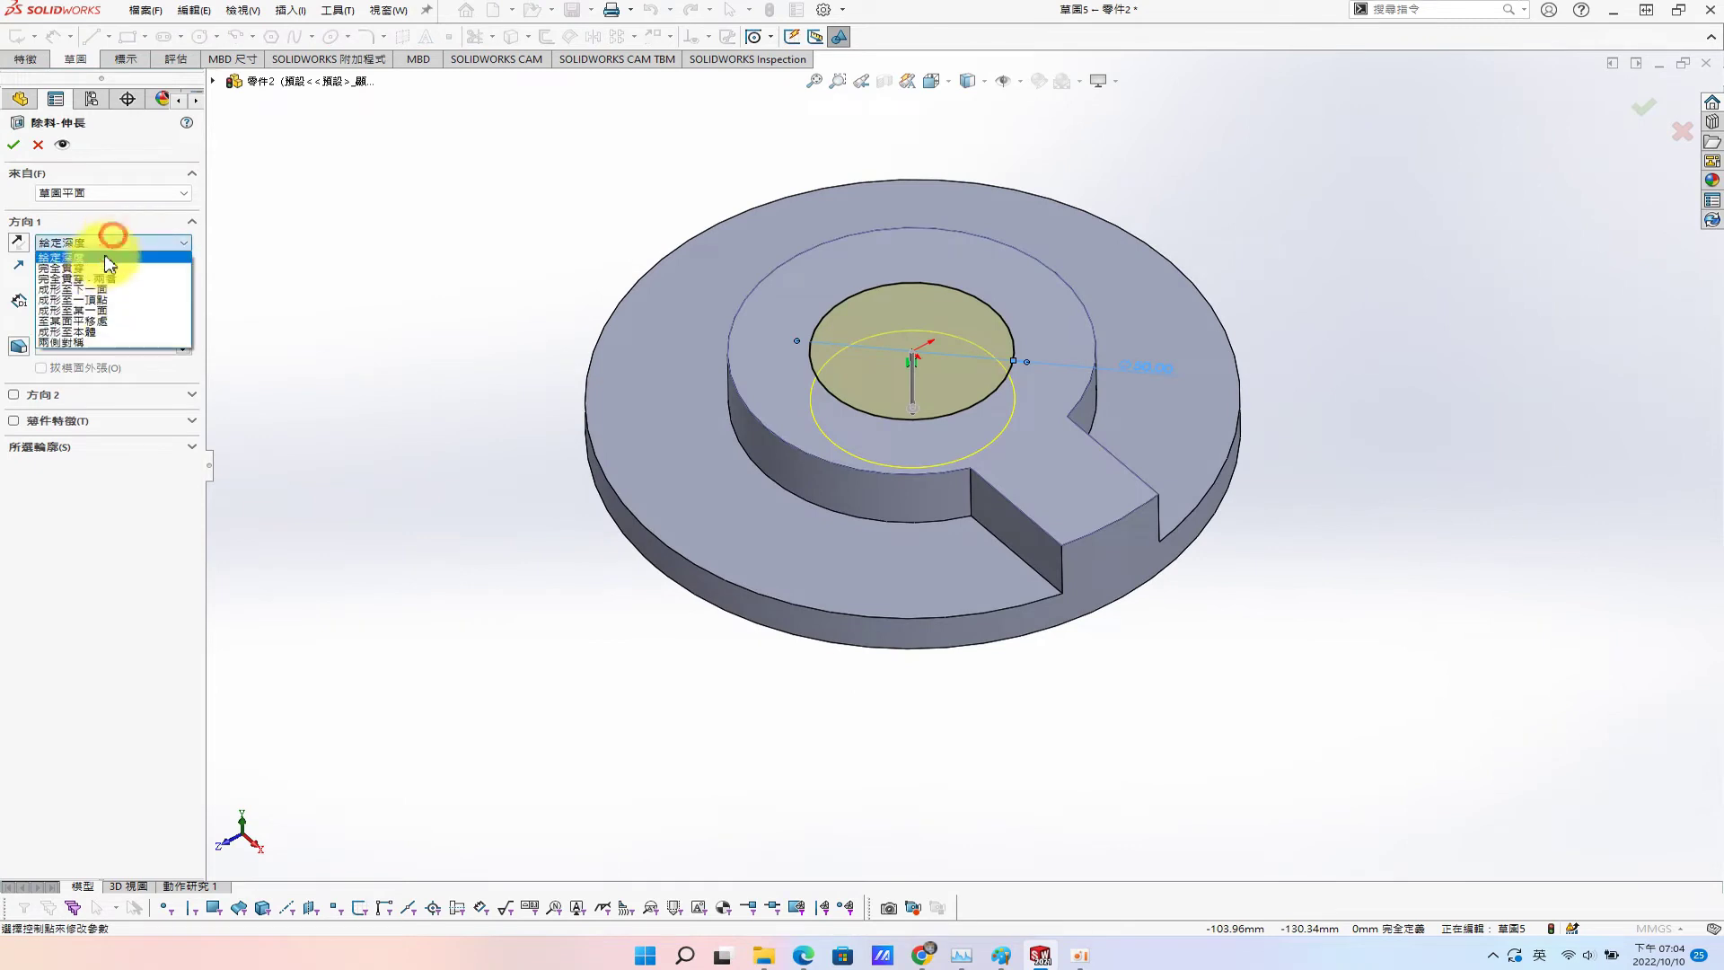
{"action": "left_click", "coordinate": [92, 267]}
{"action": "left_click", "coordinate": [17, 146]}
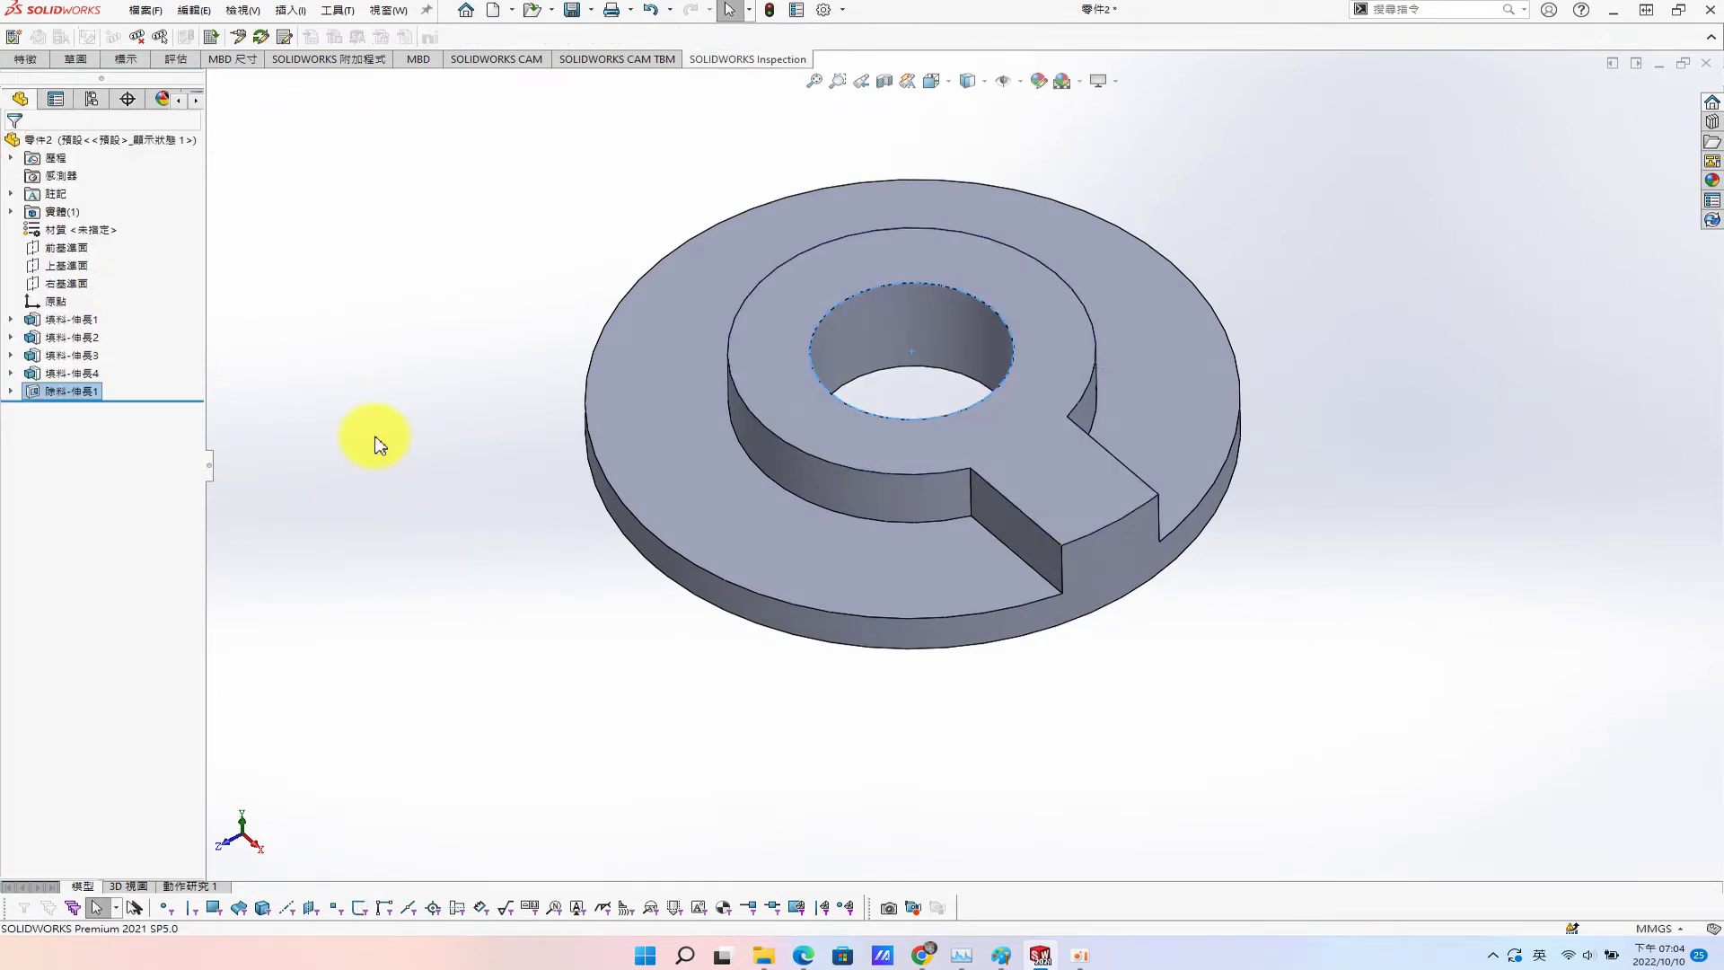
Draw a vertical centerline across the disk on a new sketch on the flange face.
{"action": "left_click", "coordinate": [787, 490]}
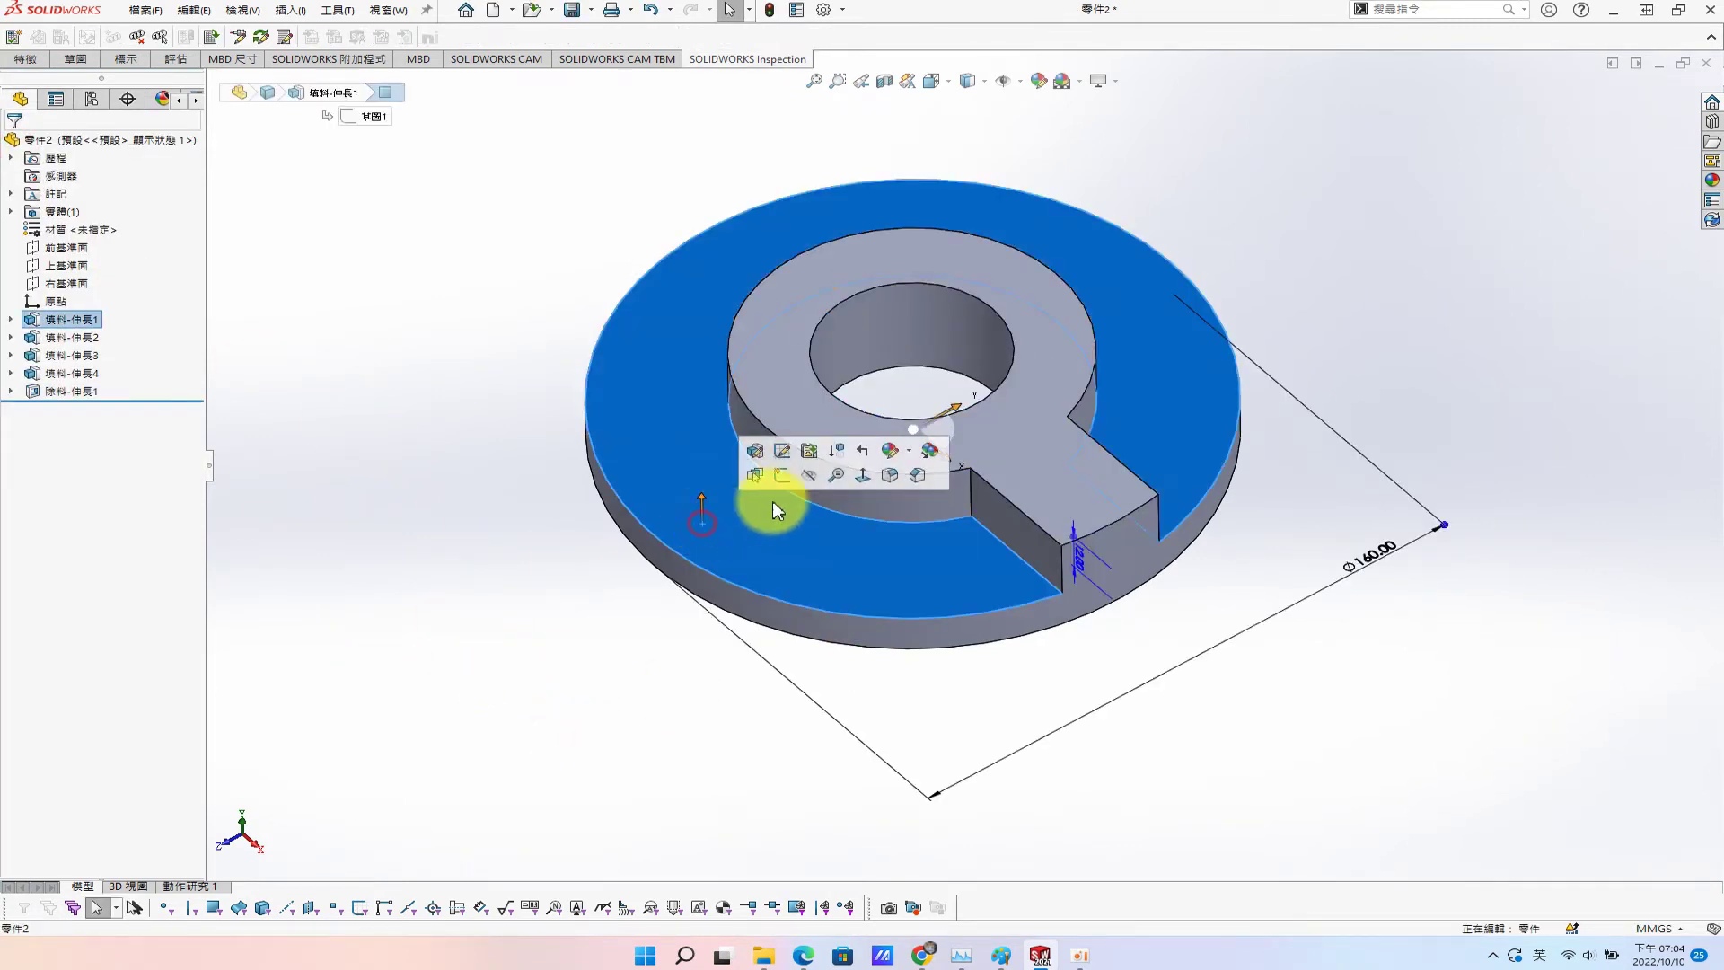
{"action": "left_click", "coordinate": [783, 477]}
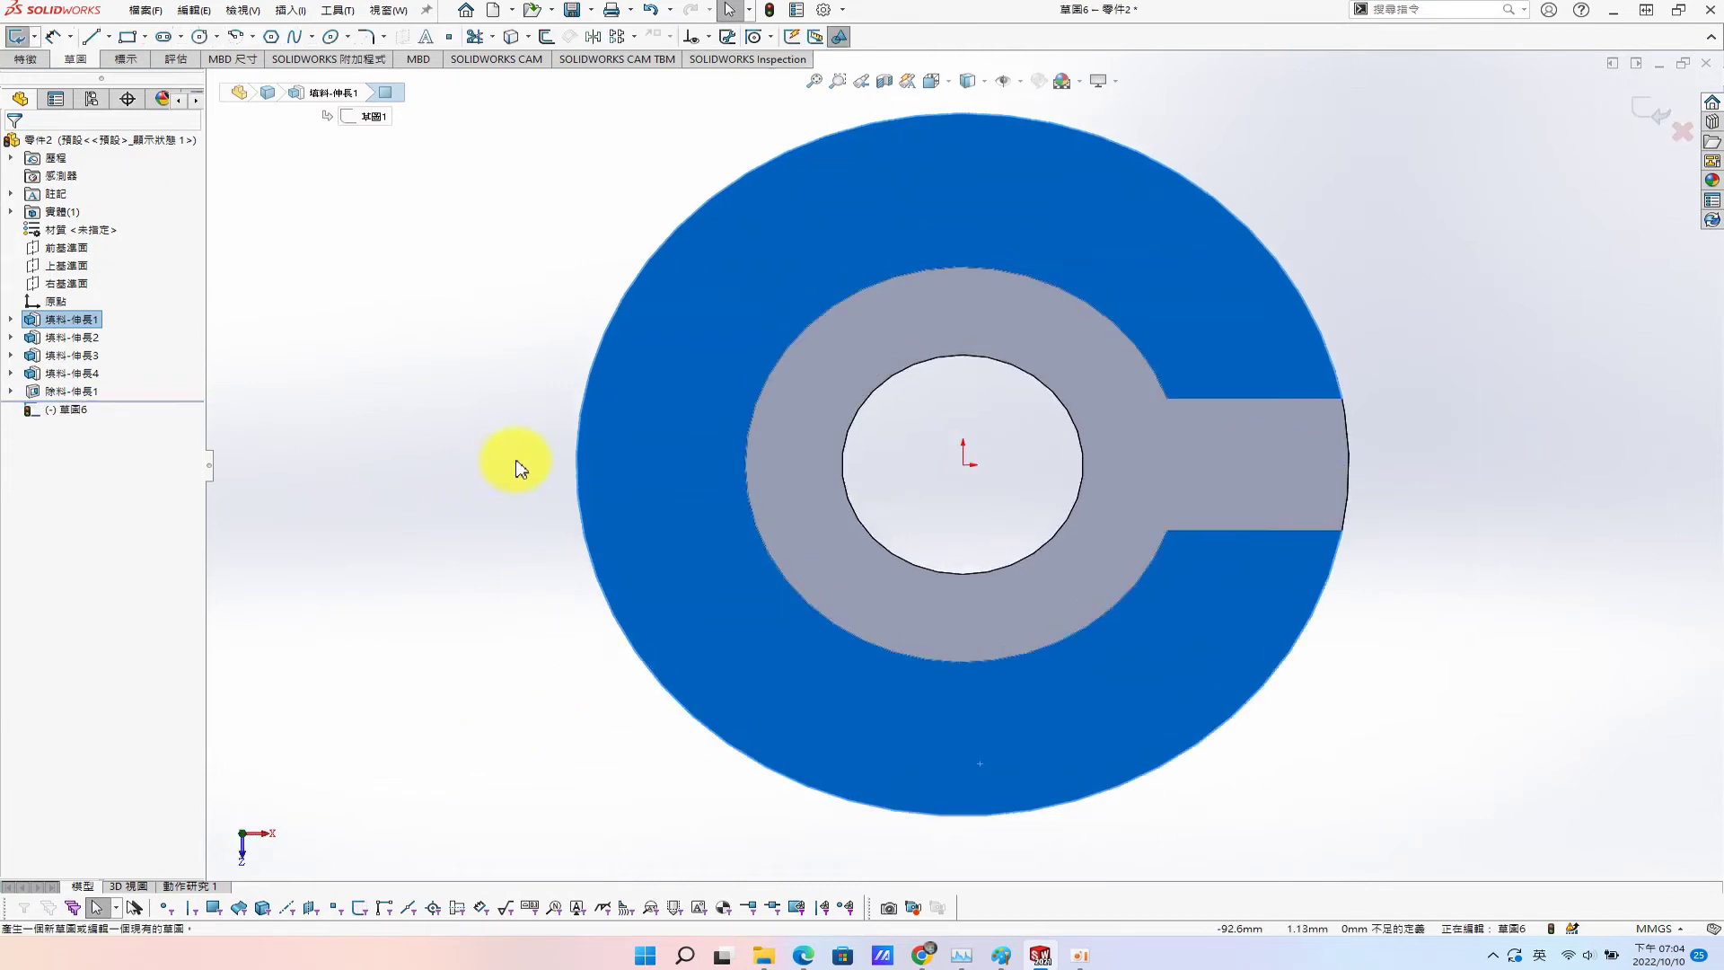
{"action": "key", "text": "s"}
{"action": "left_click", "coordinate": [645, 349]}
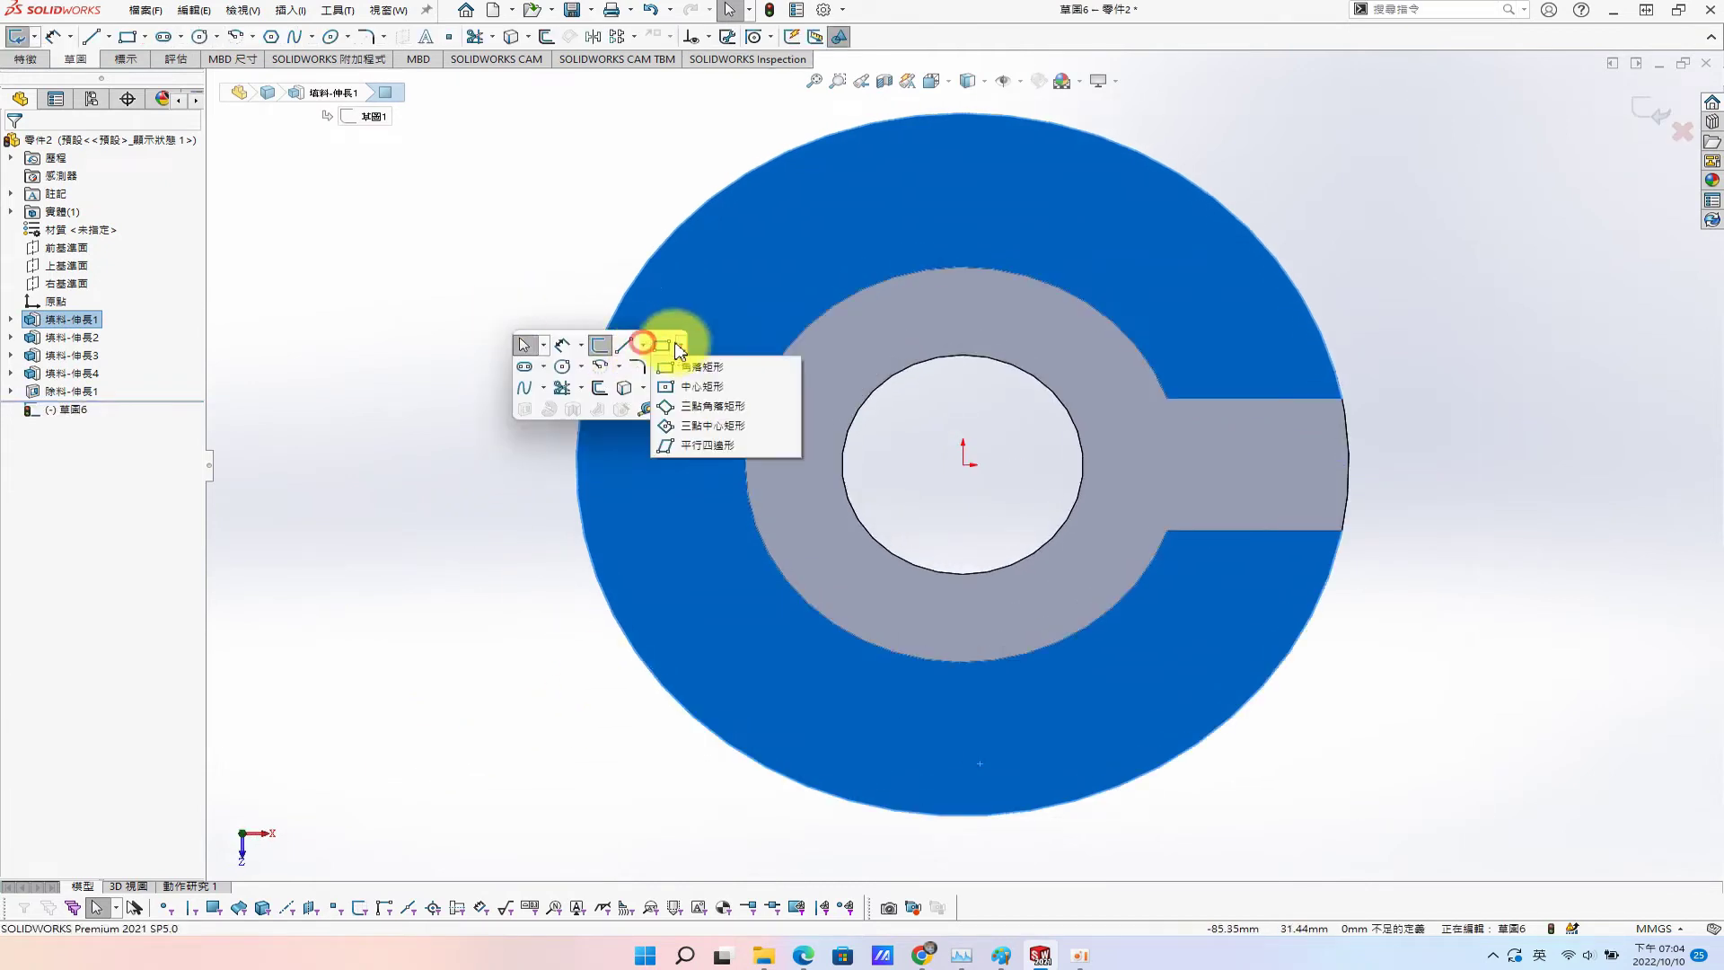
{"action": "left_click", "coordinate": [631, 387]}
{"action": "left_click", "coordinate": [938, 173]}
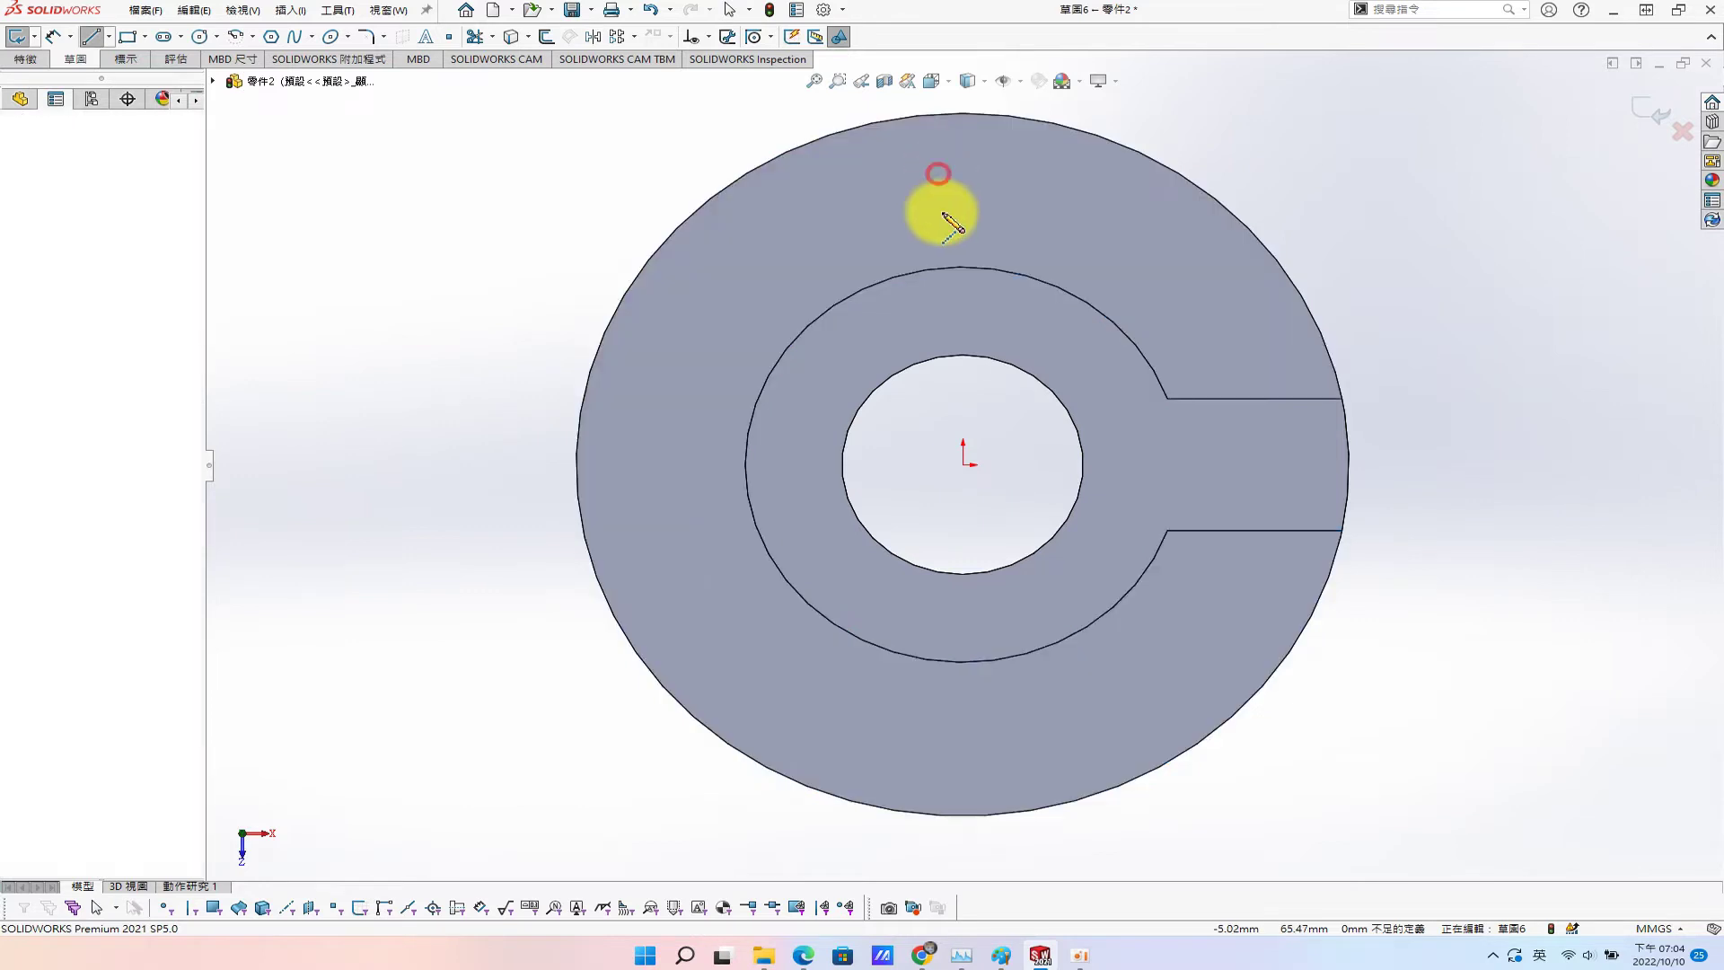
{"action": "left_click", "coordinate": [950, 763]}
{"action": "key", "text": "Escape"}
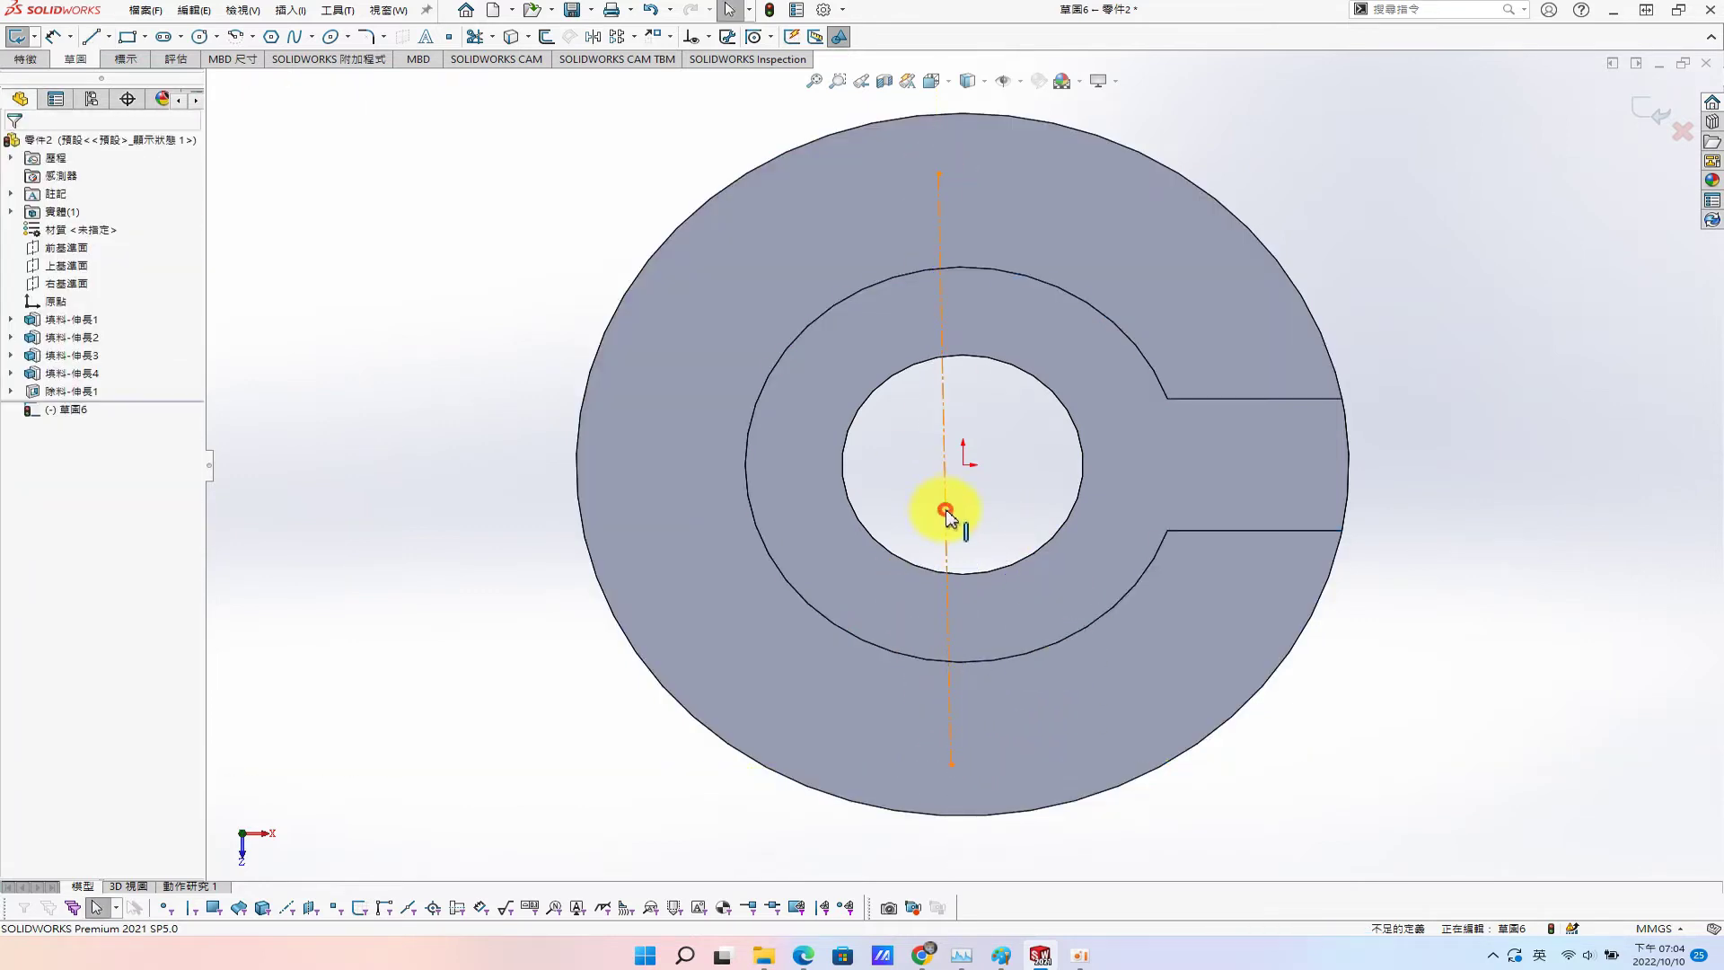
Add a Midpoint relation so the centerline is centred on the origin.
{"action": "left_click", "coordinate": [945, 514]}
{"action": "left_click", "coordinate": [1013, 449]}
{"action": "key", "text": "Escape"}
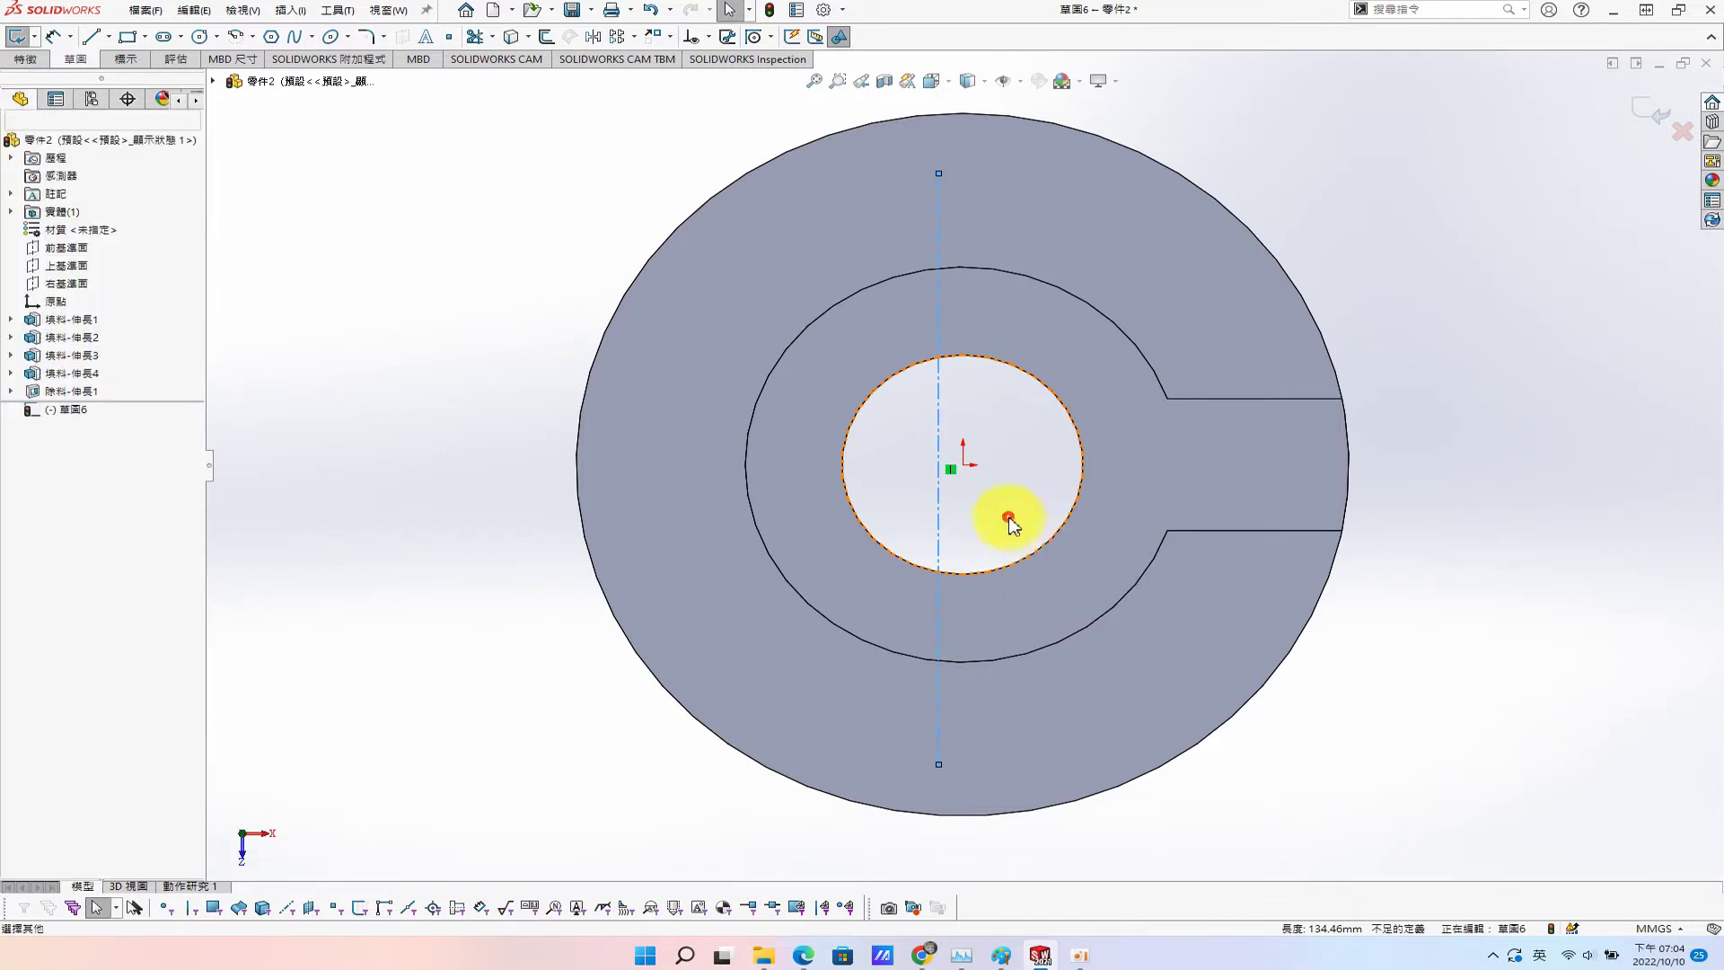
{"action": "left_click", "coordinate": [962, 464]}
{"action": "left_click", "coordinate": [938, 500], "text": "ctrl"}
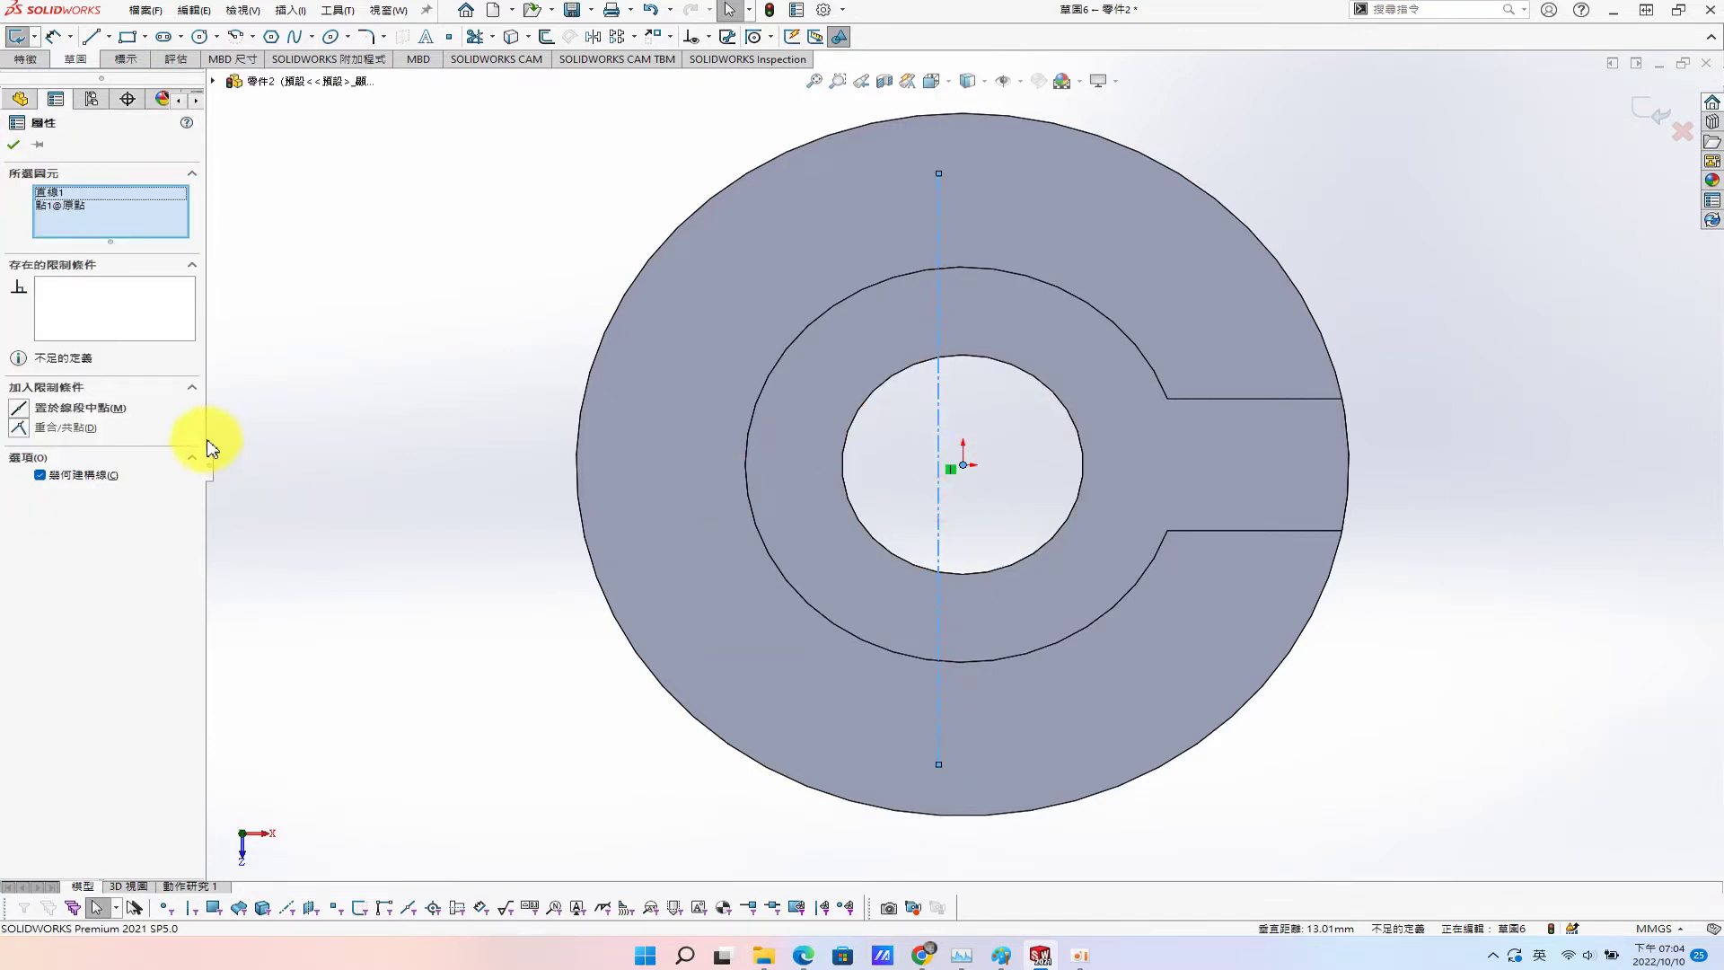
{"action": "left_click", "coordinate": [18, 407]}
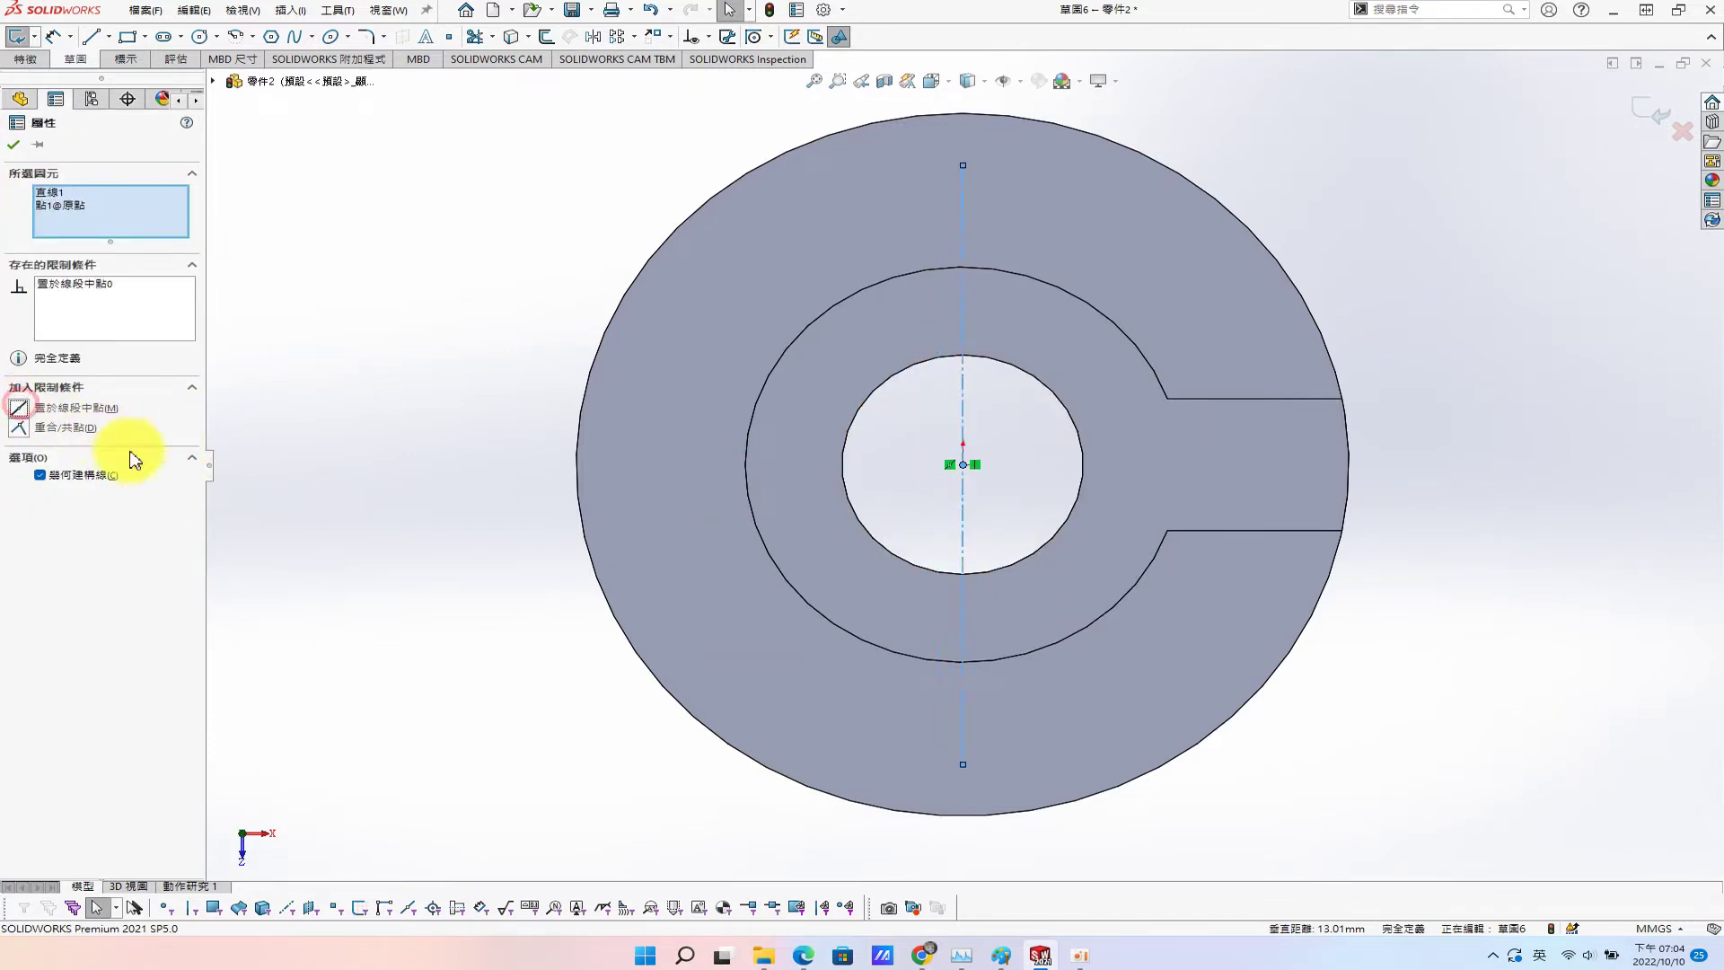
{"action": "left_click", "coordinate": [17, 145]}
Dimension the centerline's length to 120 mm.
{"action": "key", "text": "s"}
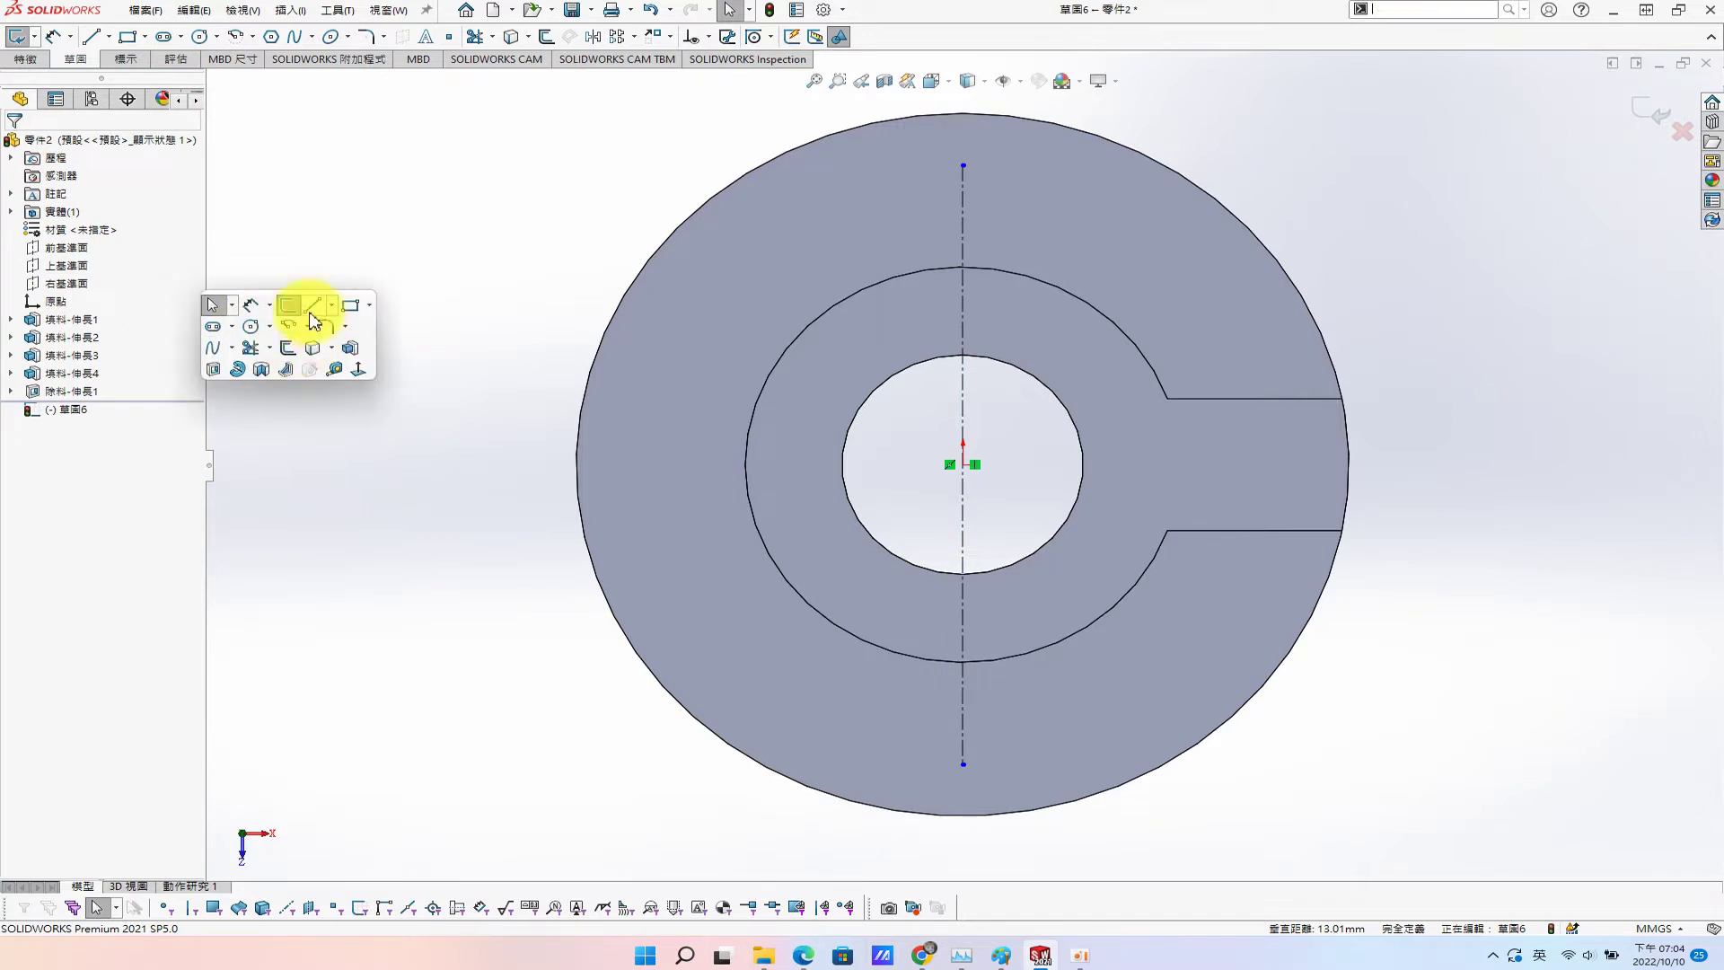
{"action": "left_click", "coordinate": [245, 303]}
{"action": "left_click", "coordinate": [963, 449]}
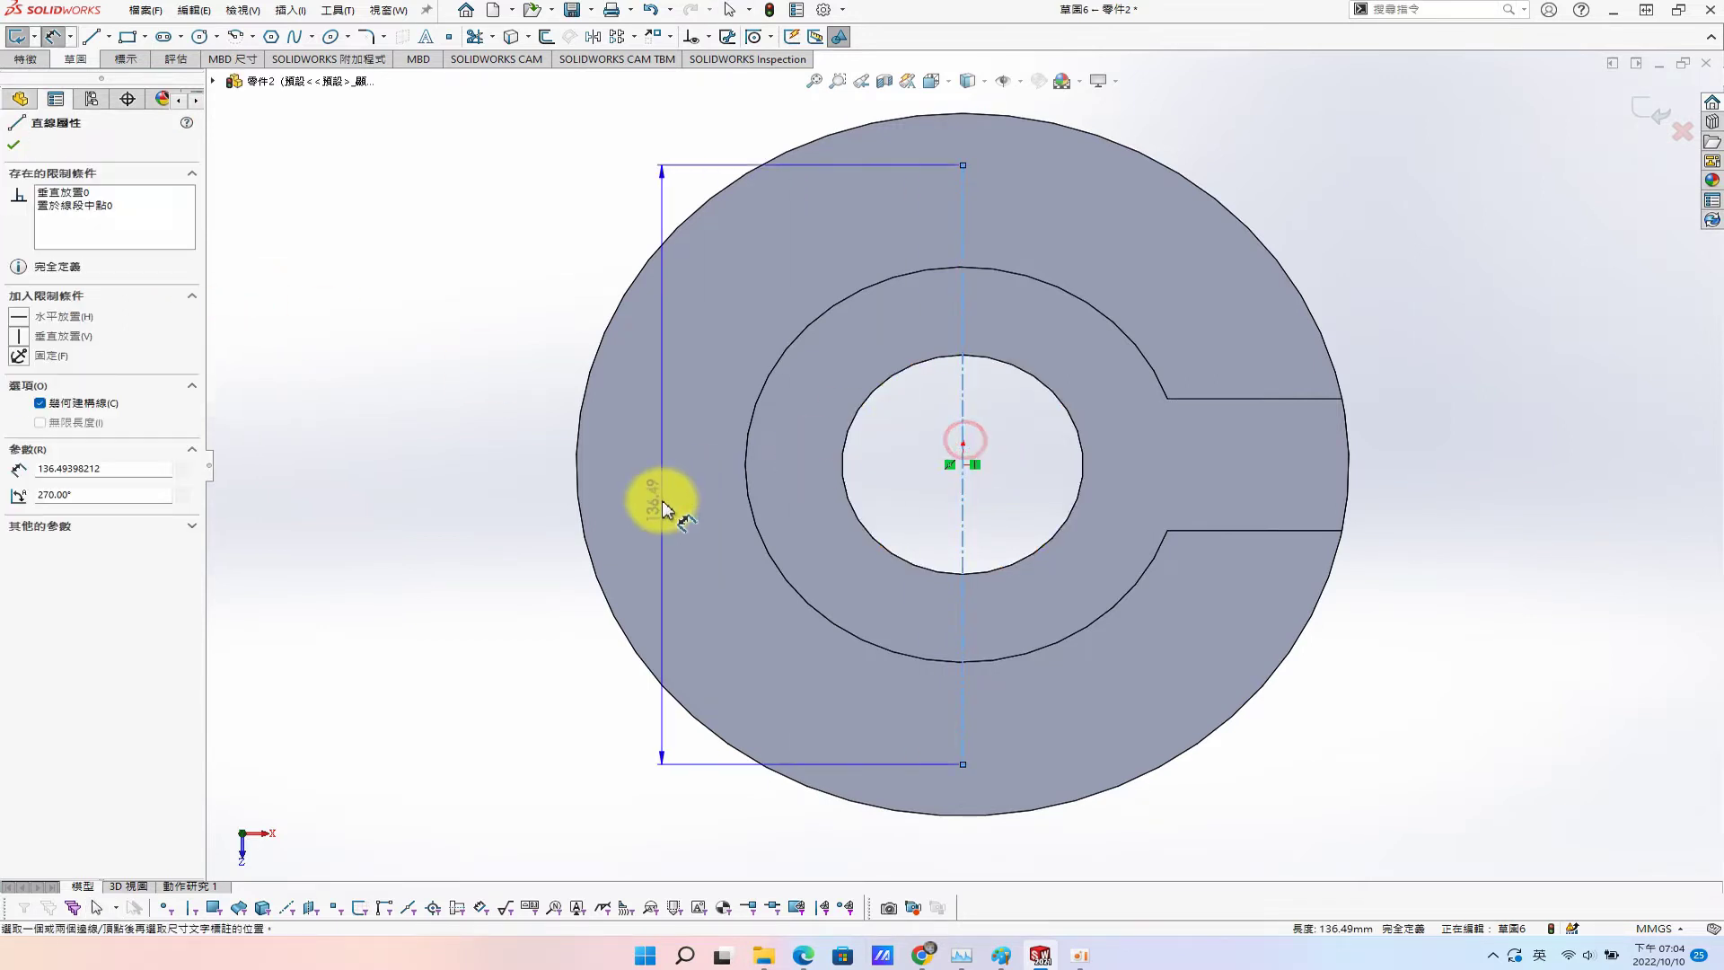
{"action": "left_click", "coordinate": [662, 498]}
{"action": "type", "text": "120"}
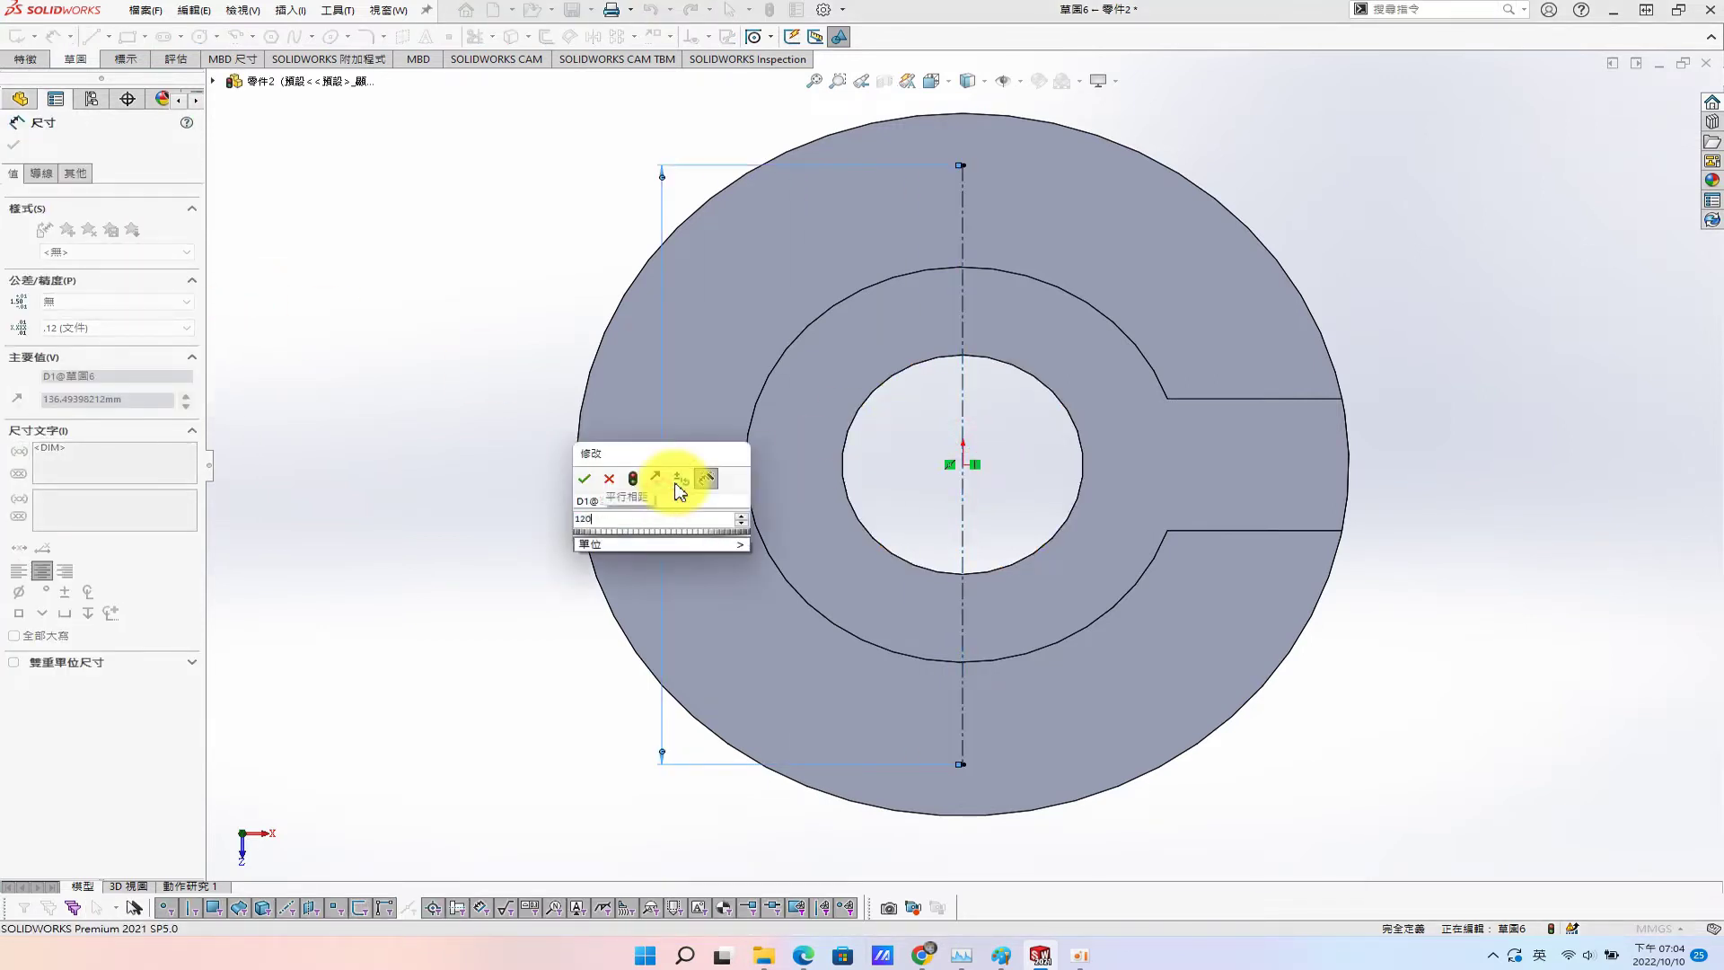
{"action": "key", "text": "Return"}
Draw circles at both ends of the 120 mm centreline and make them Equal.
{"action": "key", "text": "s"}
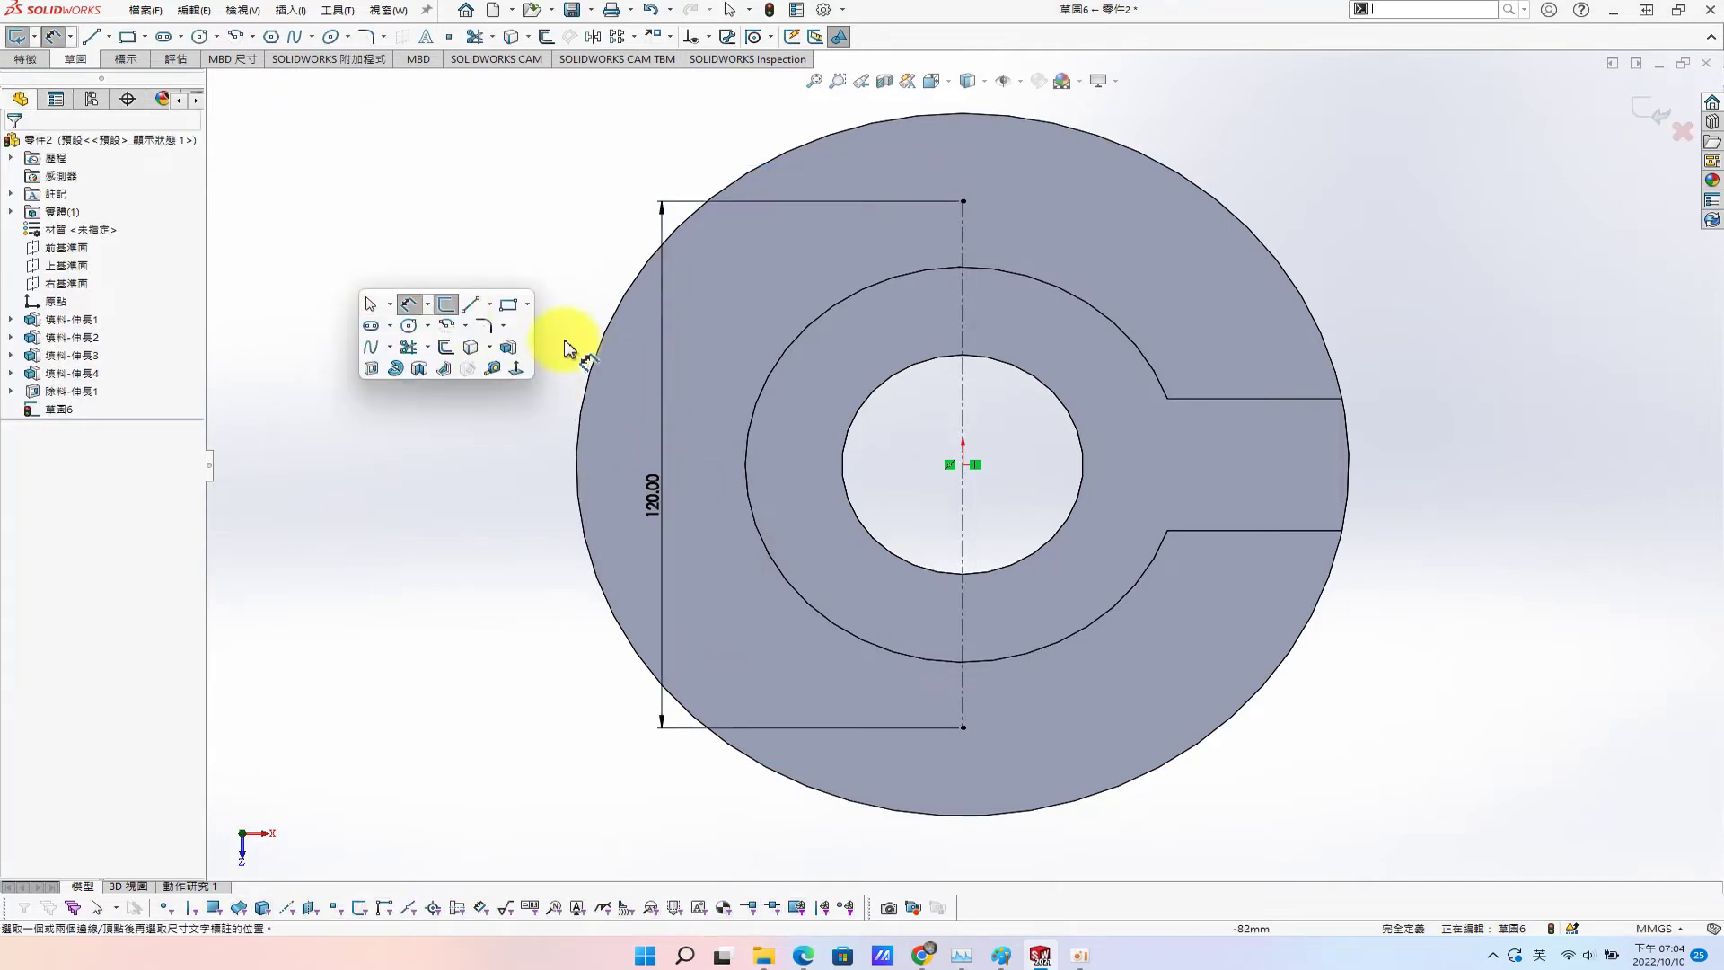
{"action": "left_click", "coordinate": [408, 325]}
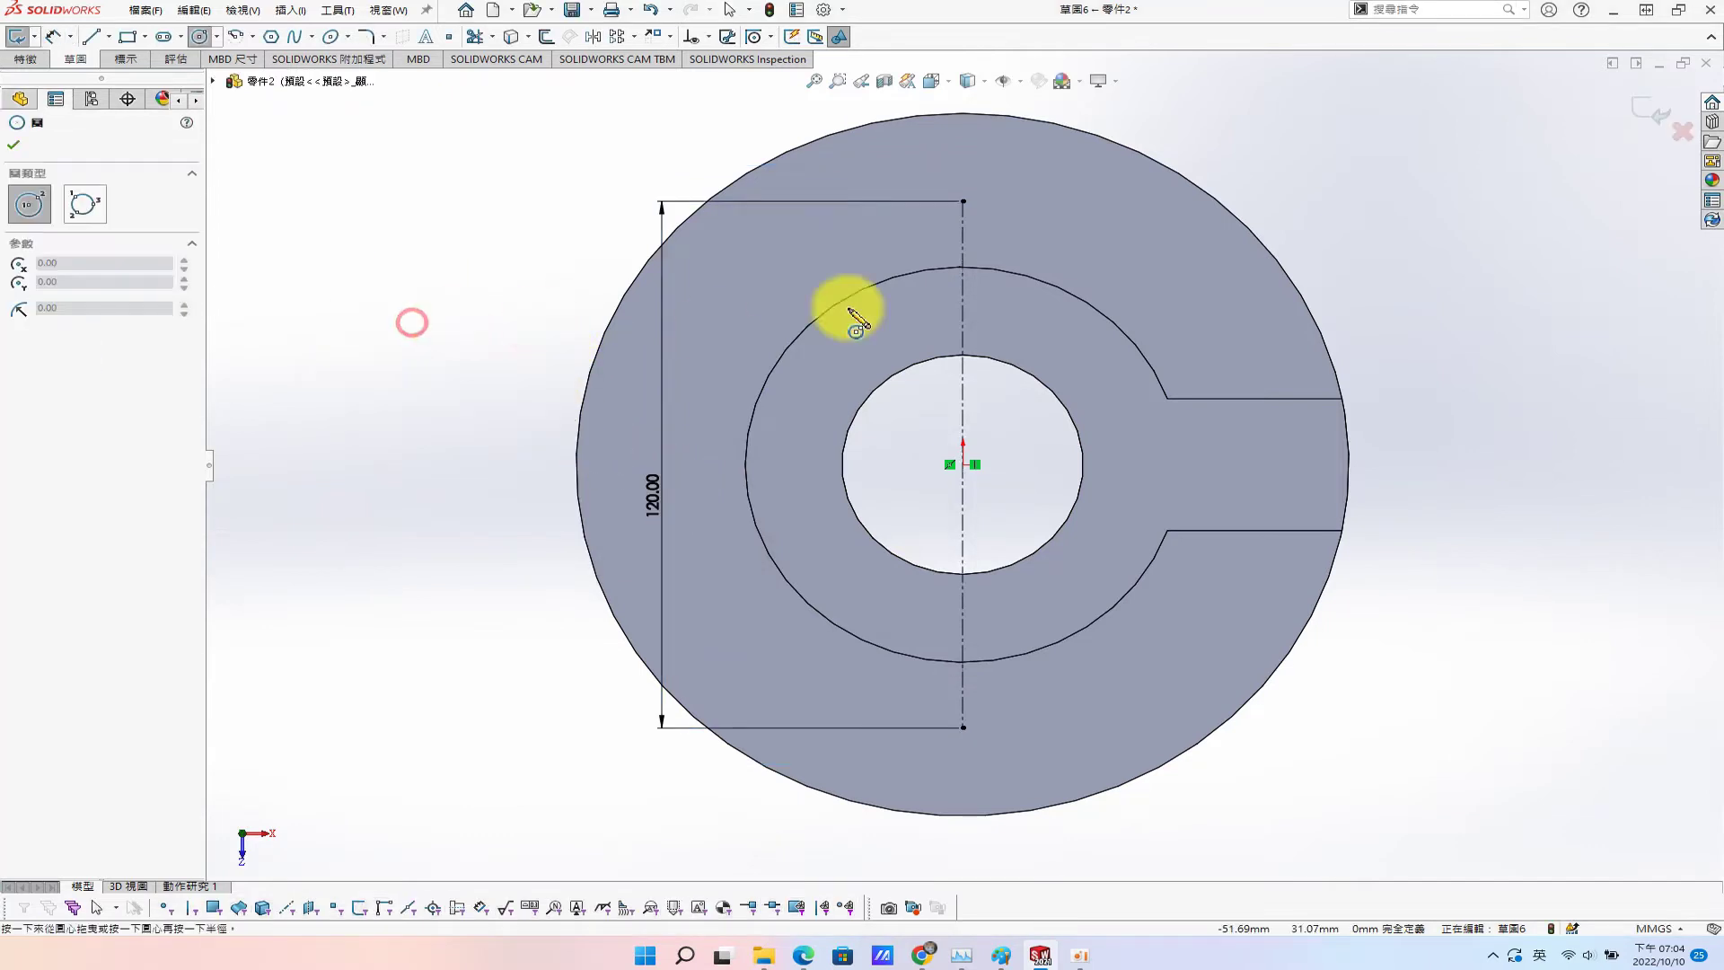
{"action": "left_click", "coordinate": [962, 201]}
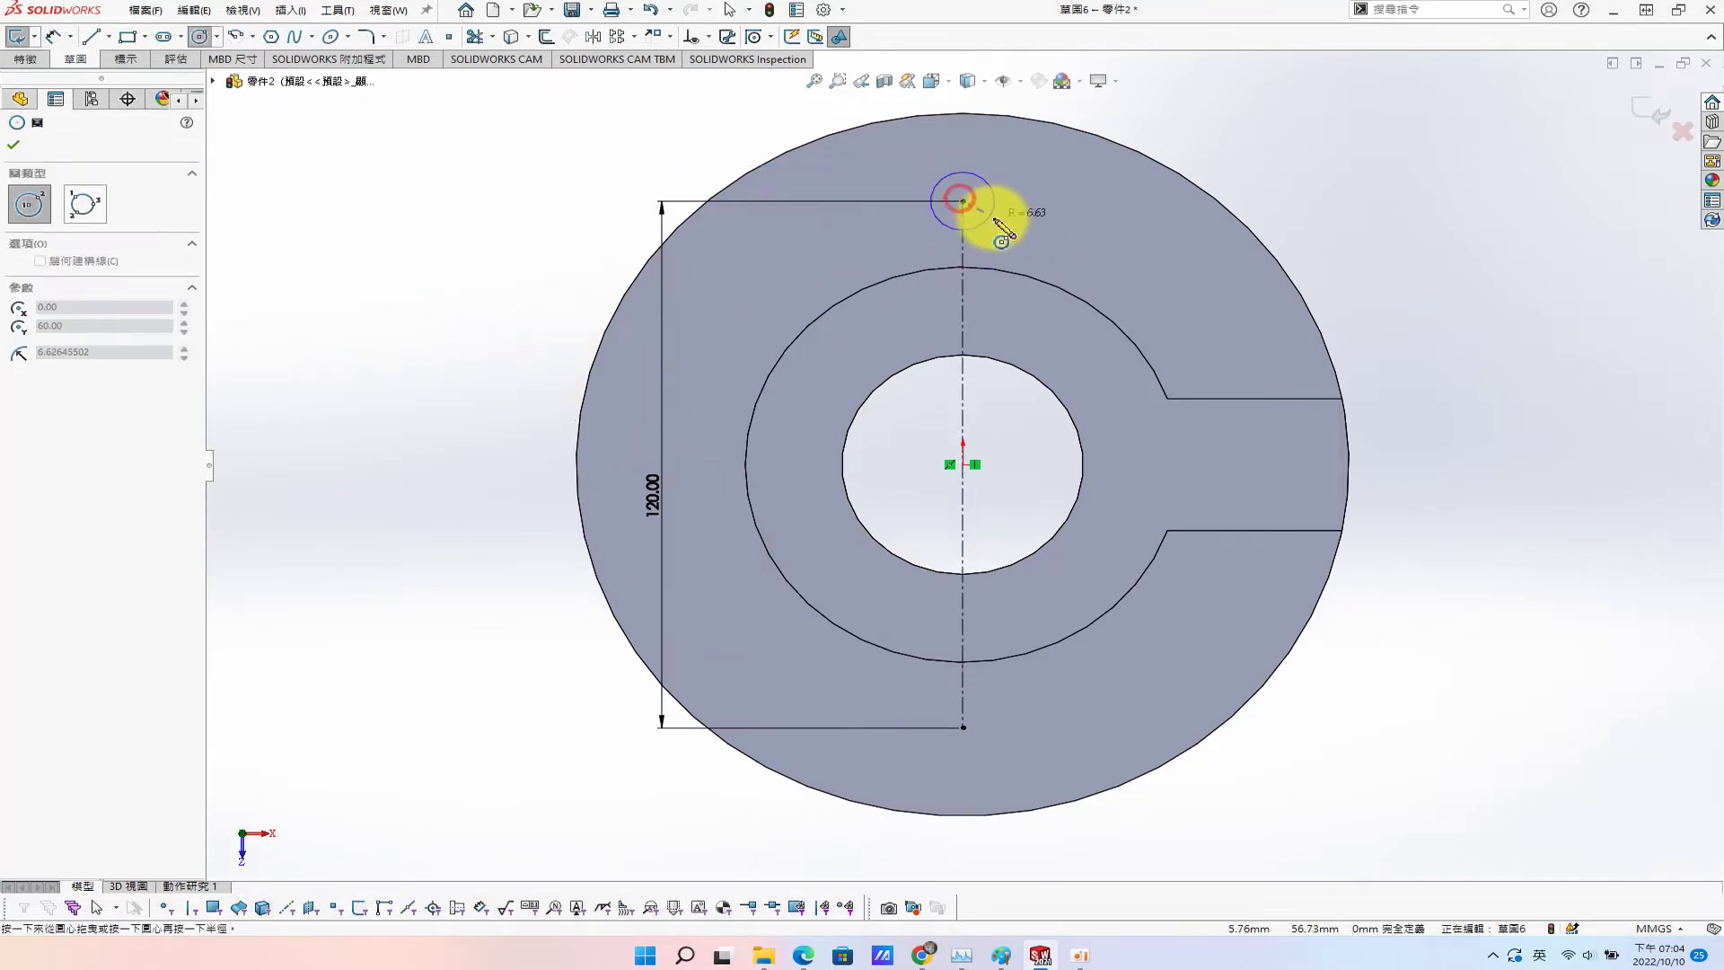
{"action": "left_click", "coordinate": [962, 727]}
{"action": "left_click", "coordinate": [994, 759]}
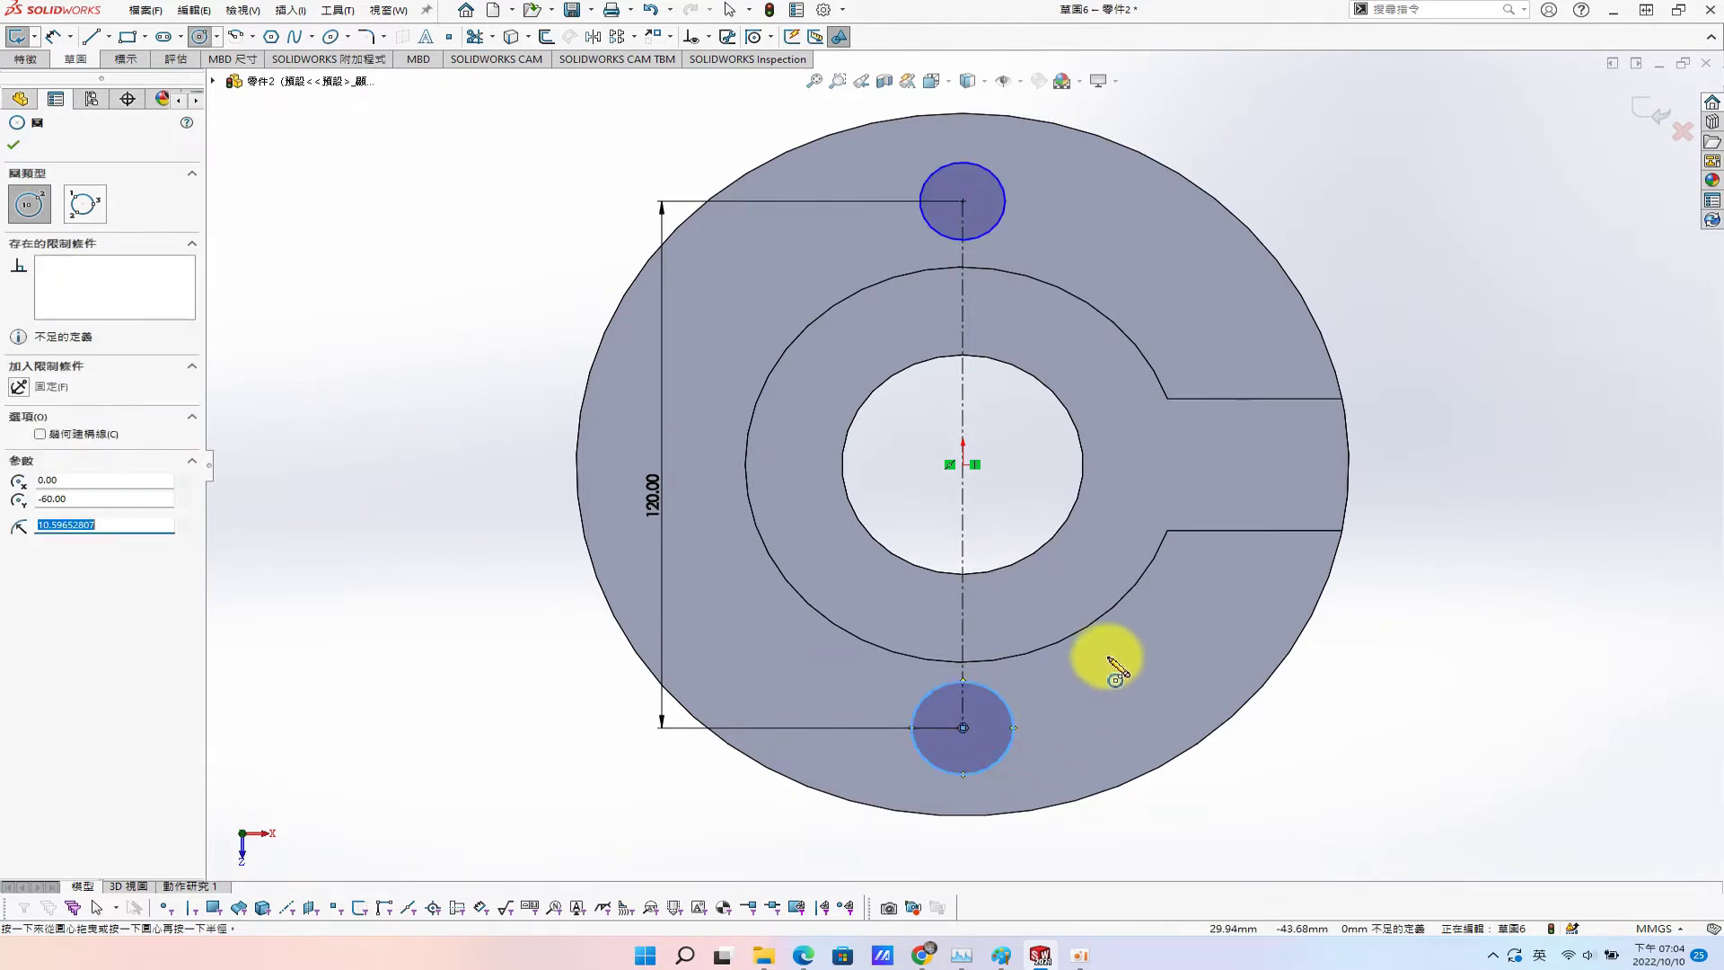
{"action": "key", "text": "Escape"}
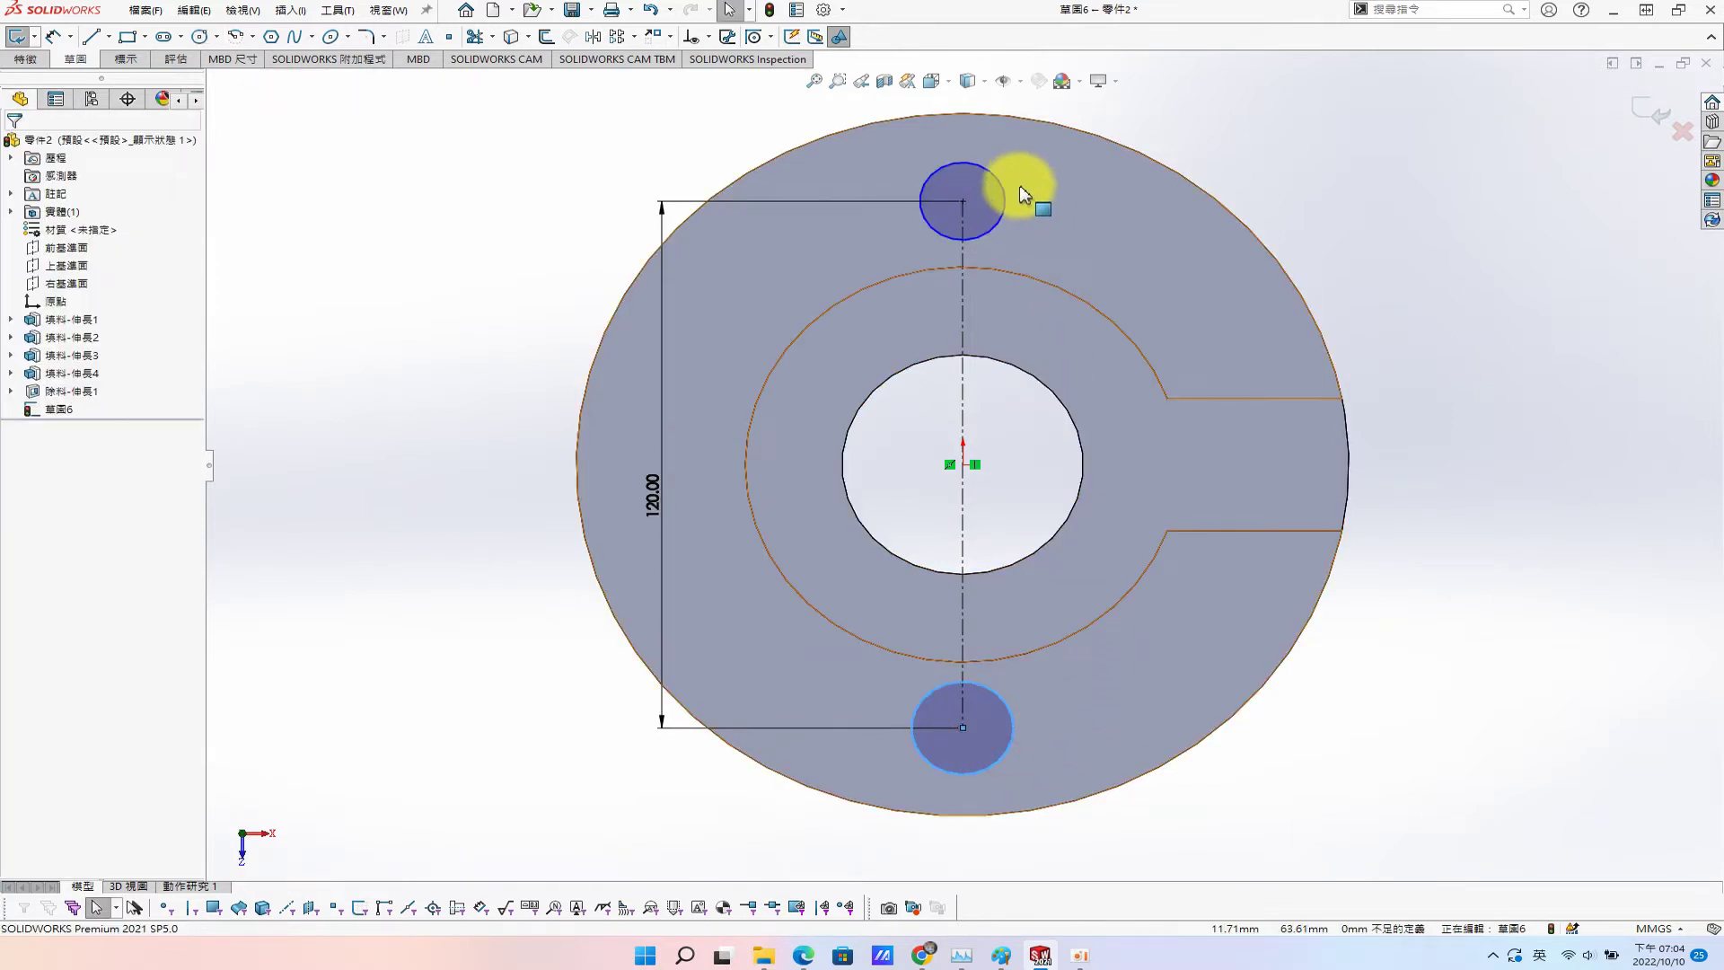
{"action": "left_click", "coordinate": [1003, 197], "text": "ctrl"}
{"action": "left_click", "coordinate": [1124, 123]}
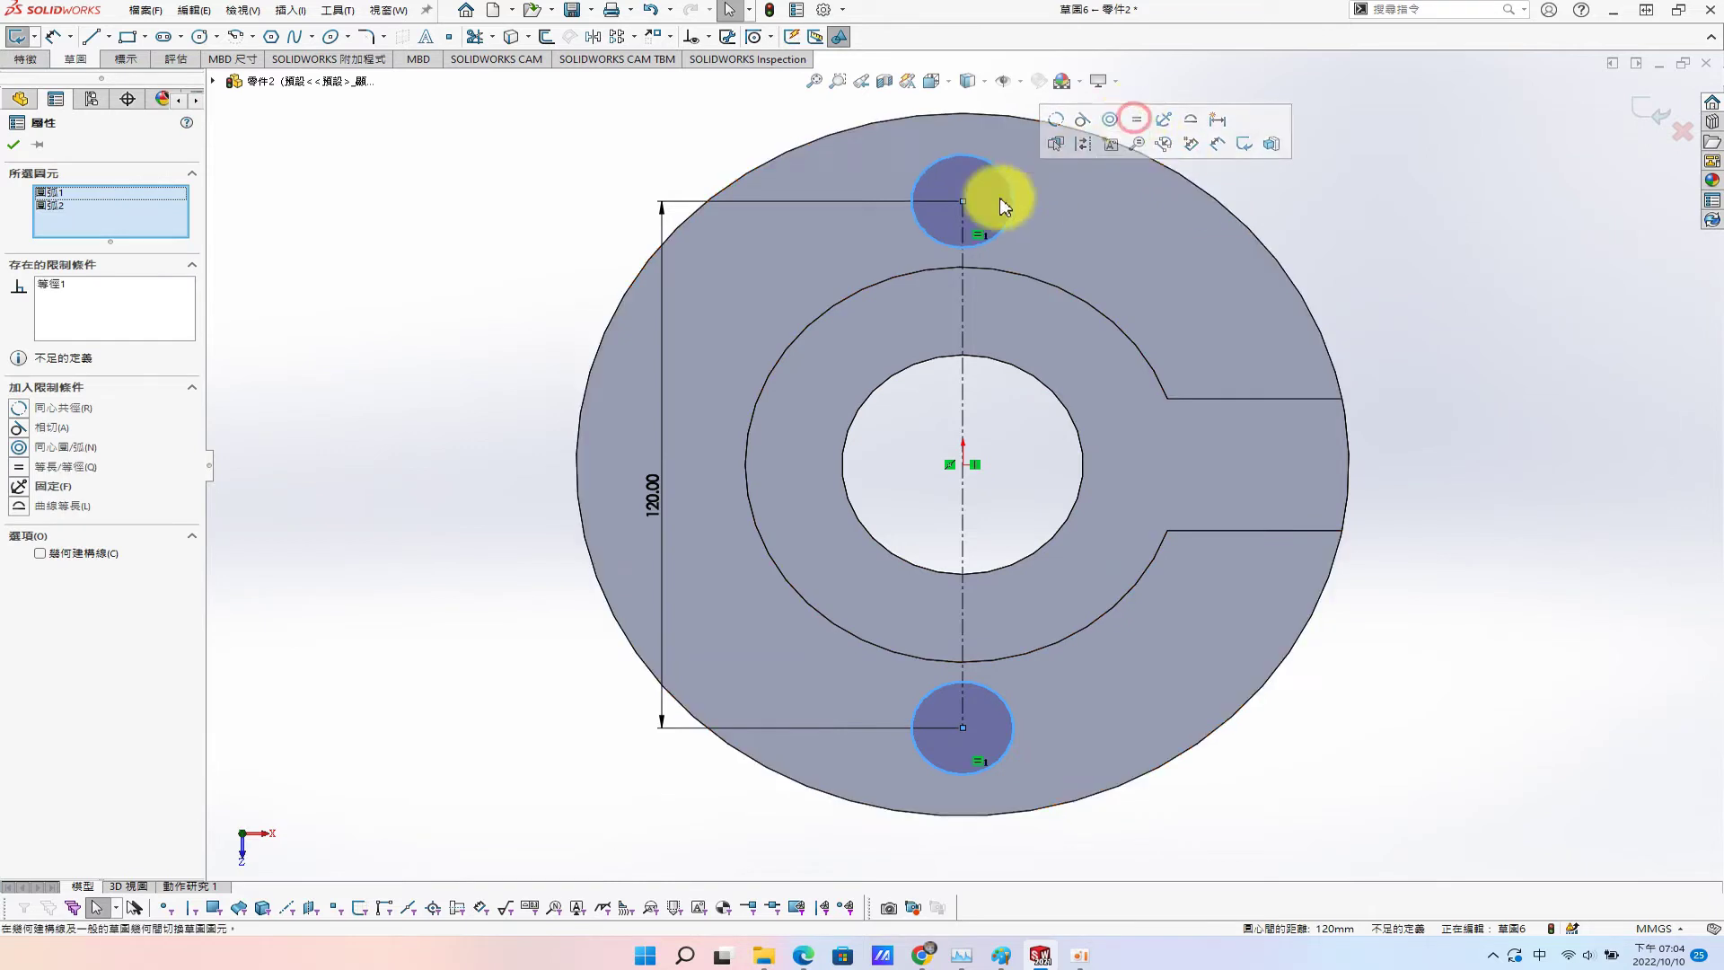
{"action": "left_click", "coordinate": [13, 146]}
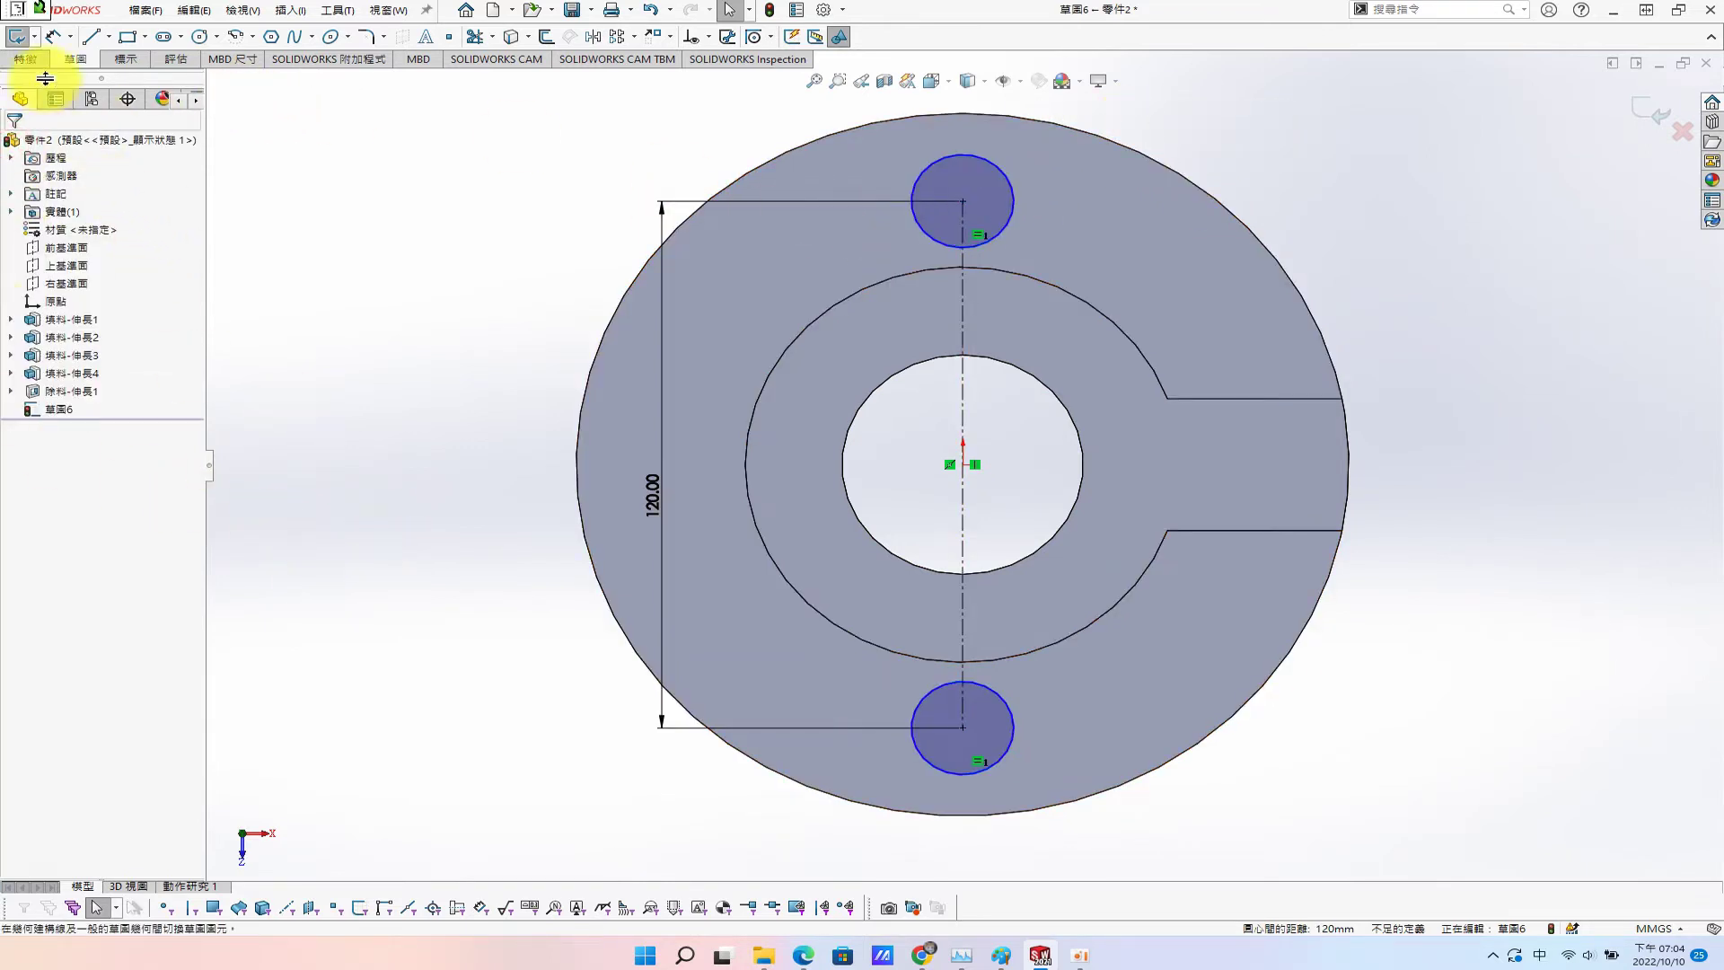
Dimension the top circle's diameter as 15 mm.
{"action": "key", "text": "s"}
{"action": "left_click", "coordinate": [180, 147]}
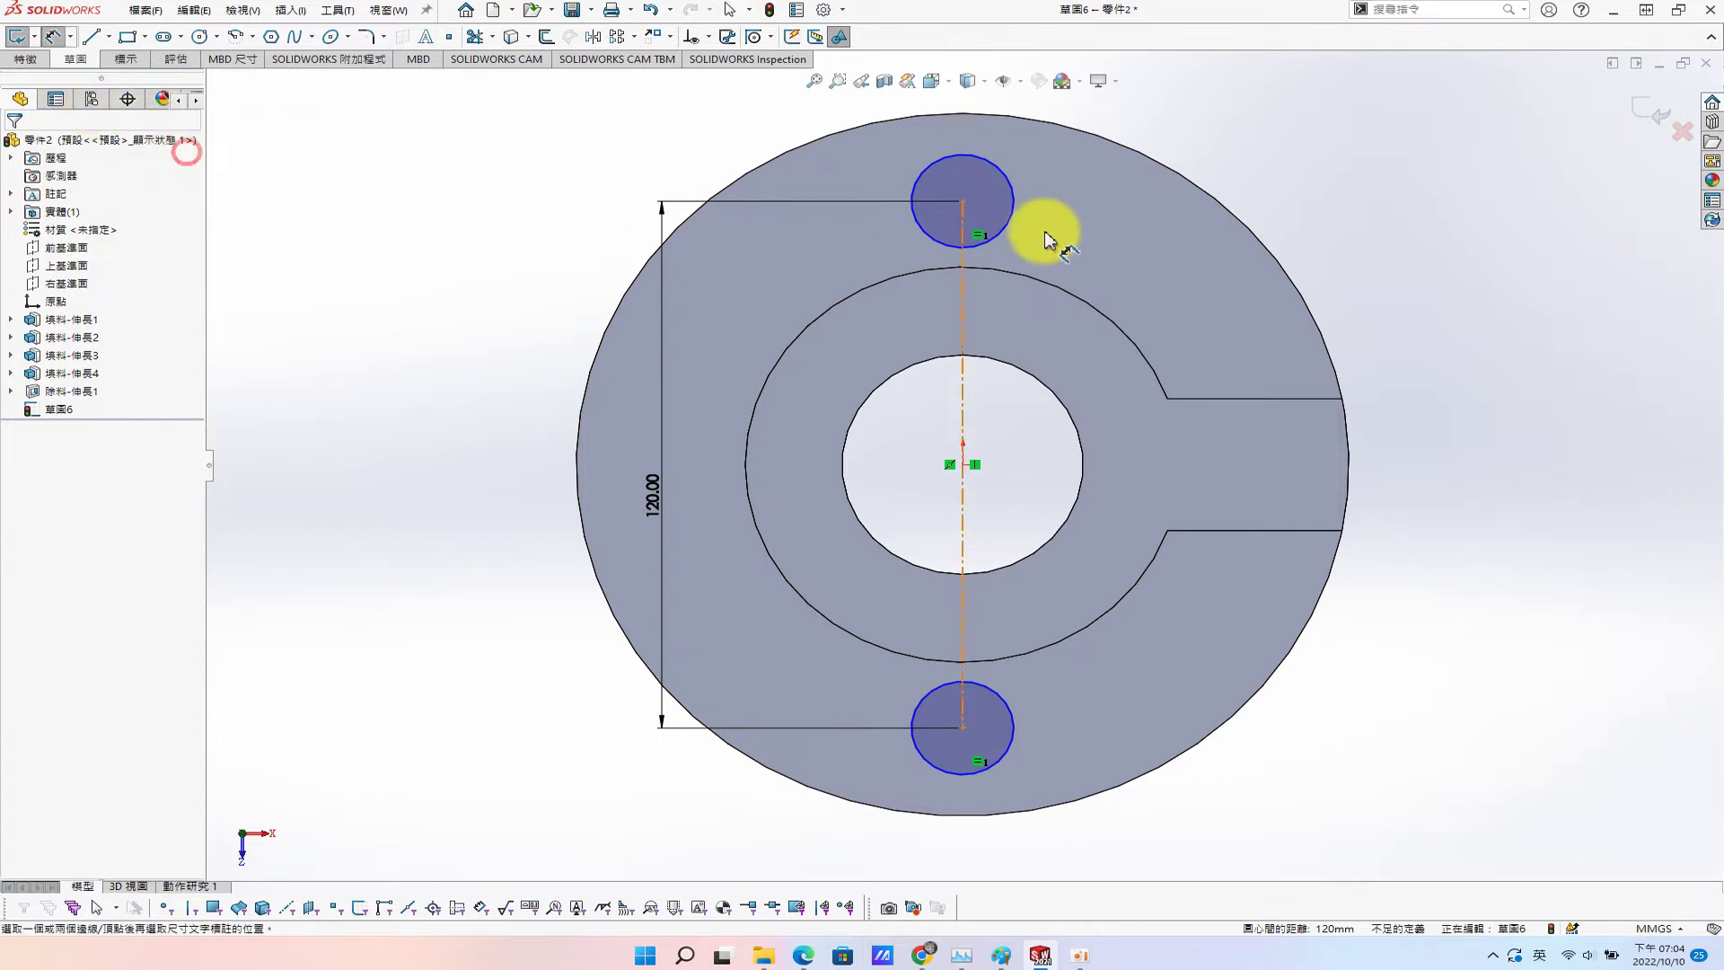
{"action": "left_click", "coordinate": [1009, 222]}
{"action": "left_click", "coordinate": [1097, 244]}
{"action": "type", "text": "15"}
{"action": "key", "text": "Return"}
Extrude-cut both circles Through All to create the two bolt holes.
{"action": "key", "text": "s"}
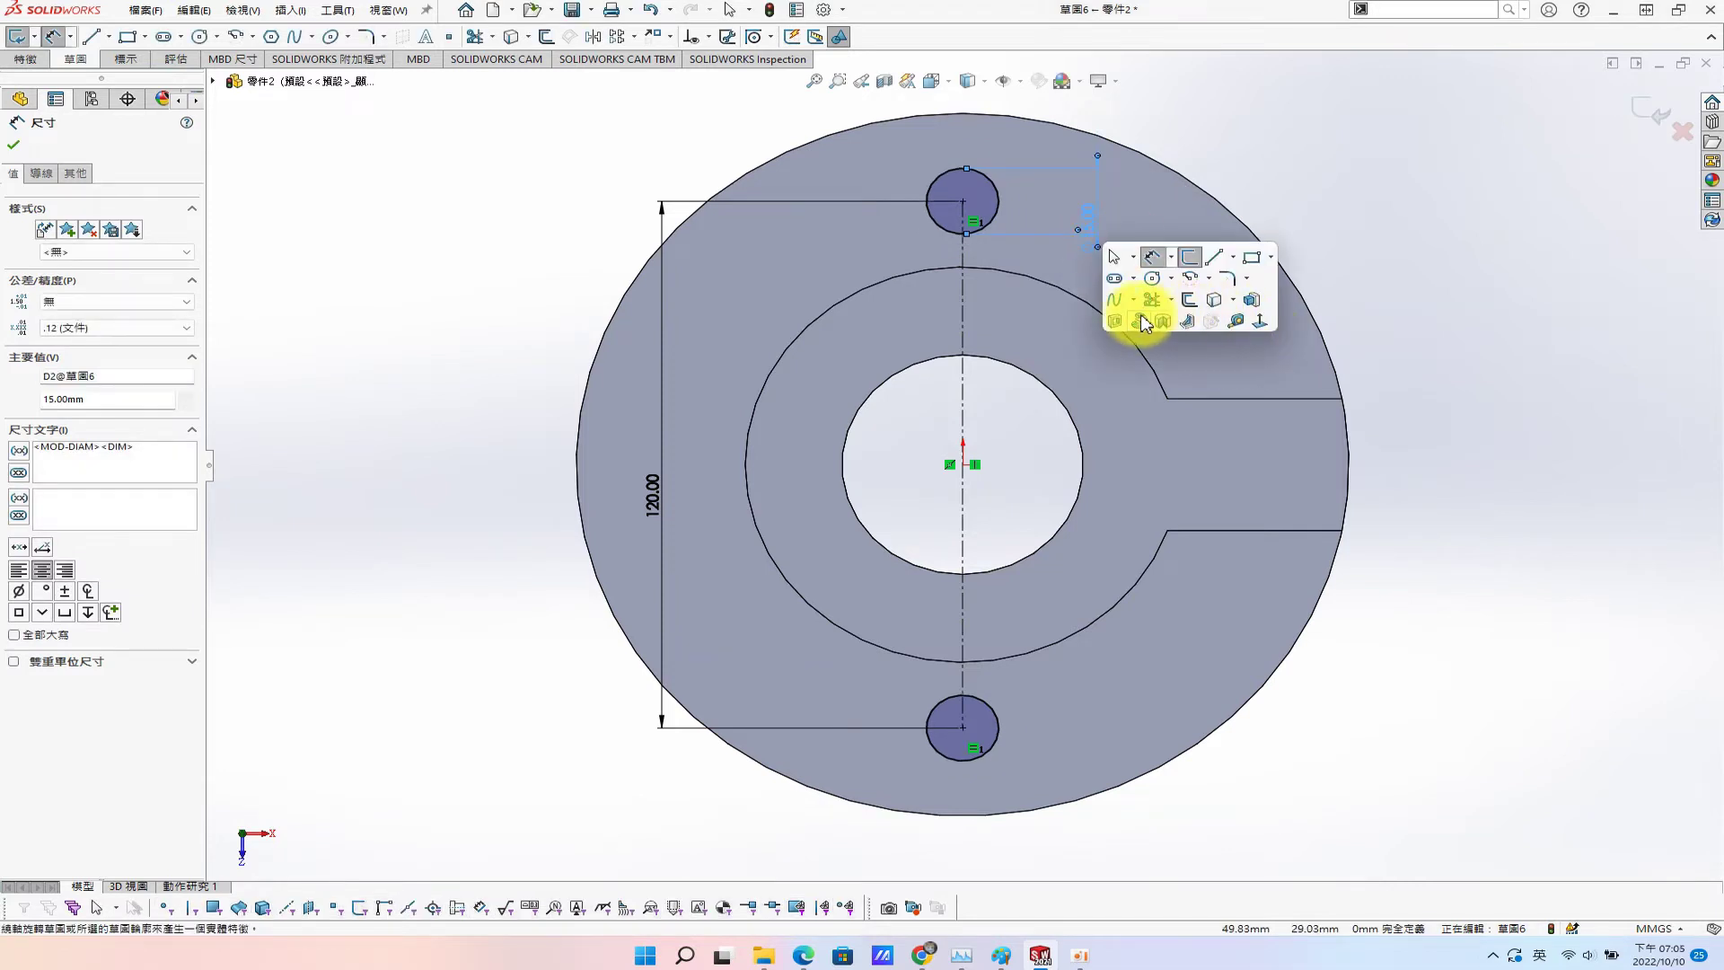
{"action": "left_click", "coordinate": [1115, 321]}
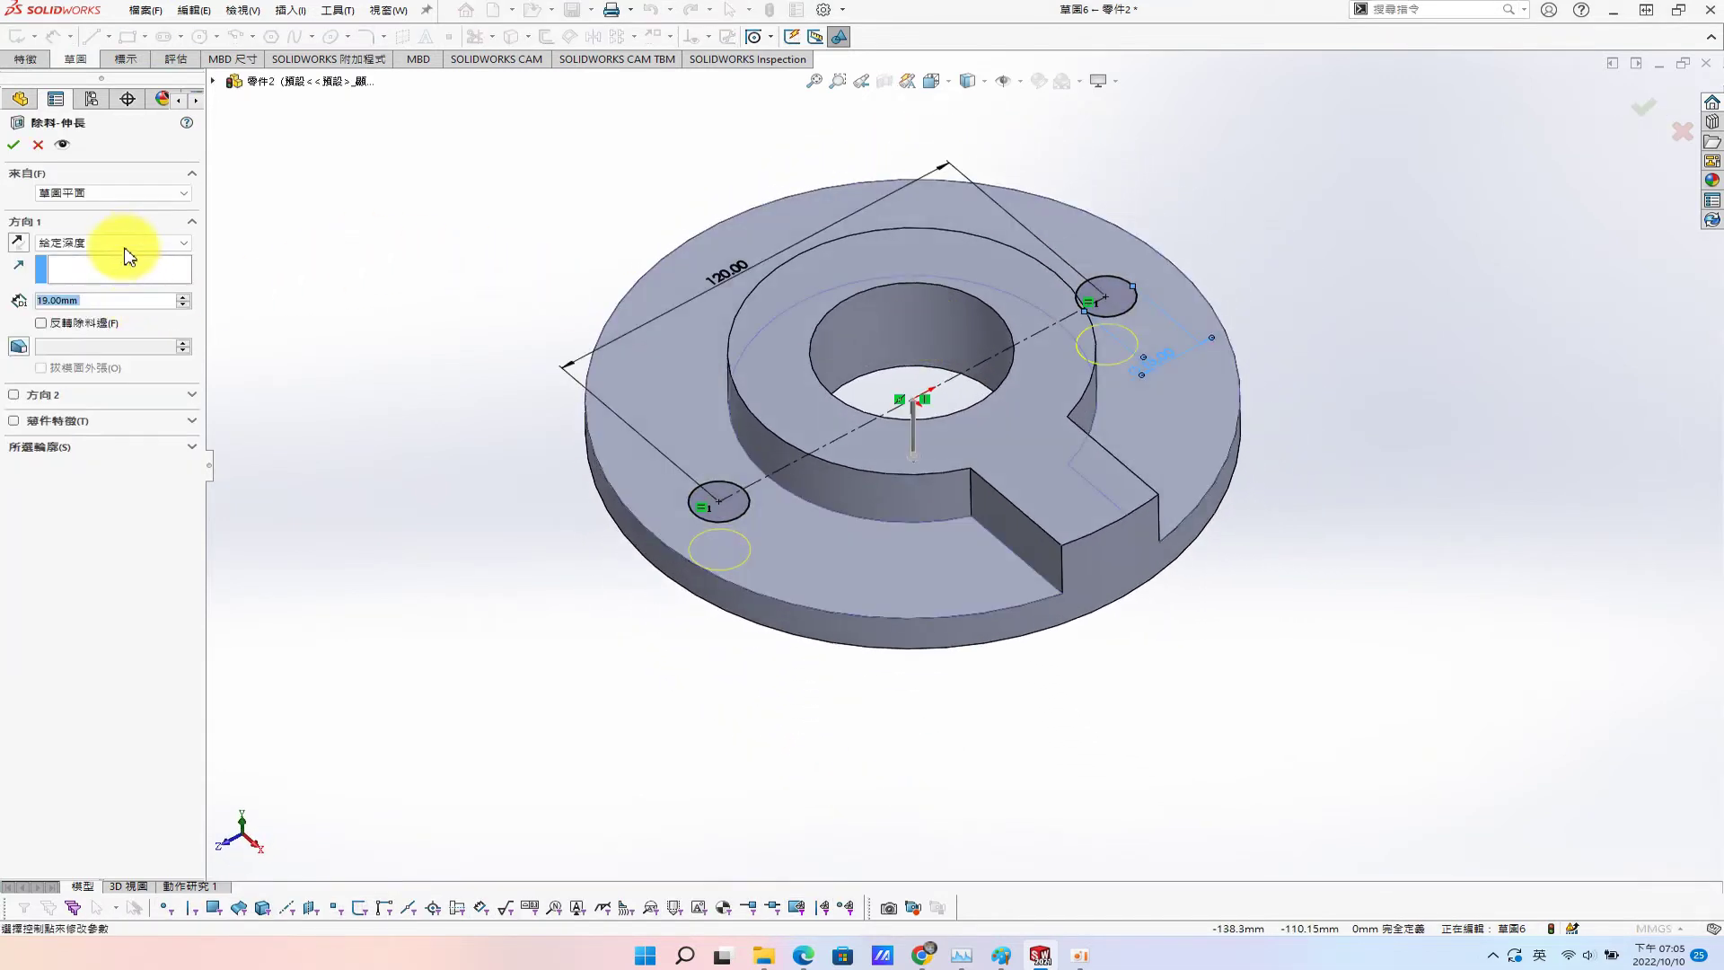
{"action": "left_click", "coordinate": [130, 242]}
{"action": "left_click", "coordinate": [119, 271]}
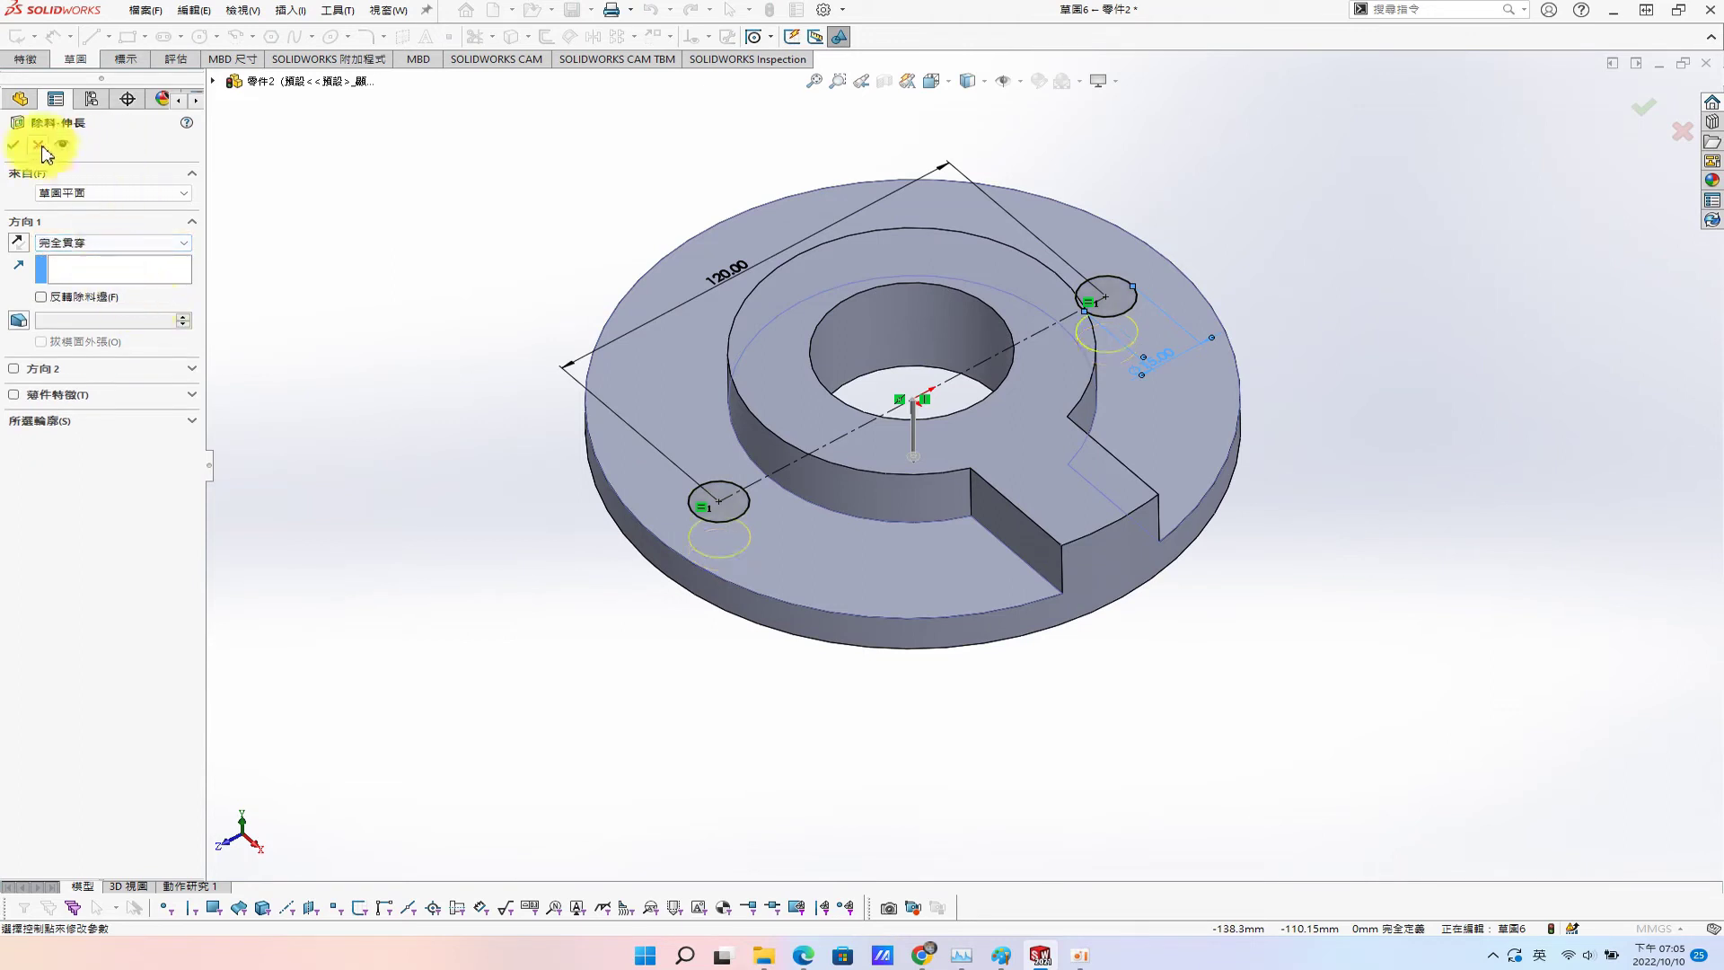
{"action": "left_click", "coordinate": [13, 145]}
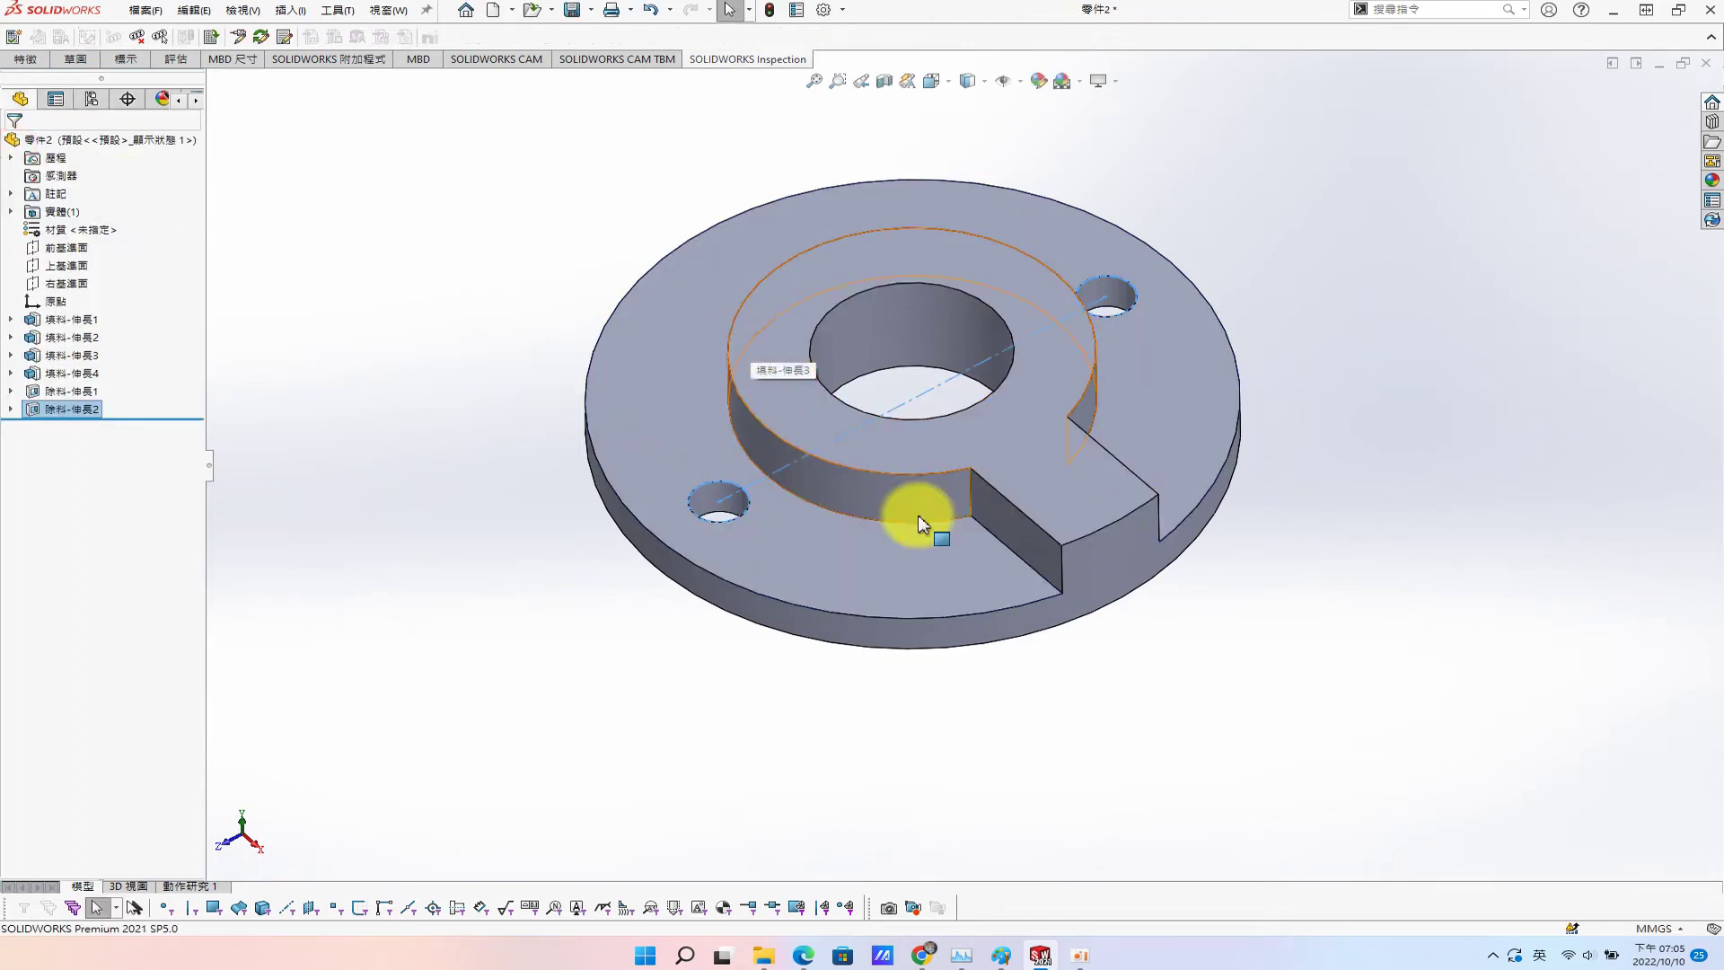
{"action": "left_click", "coordinate": [1106, 592]}
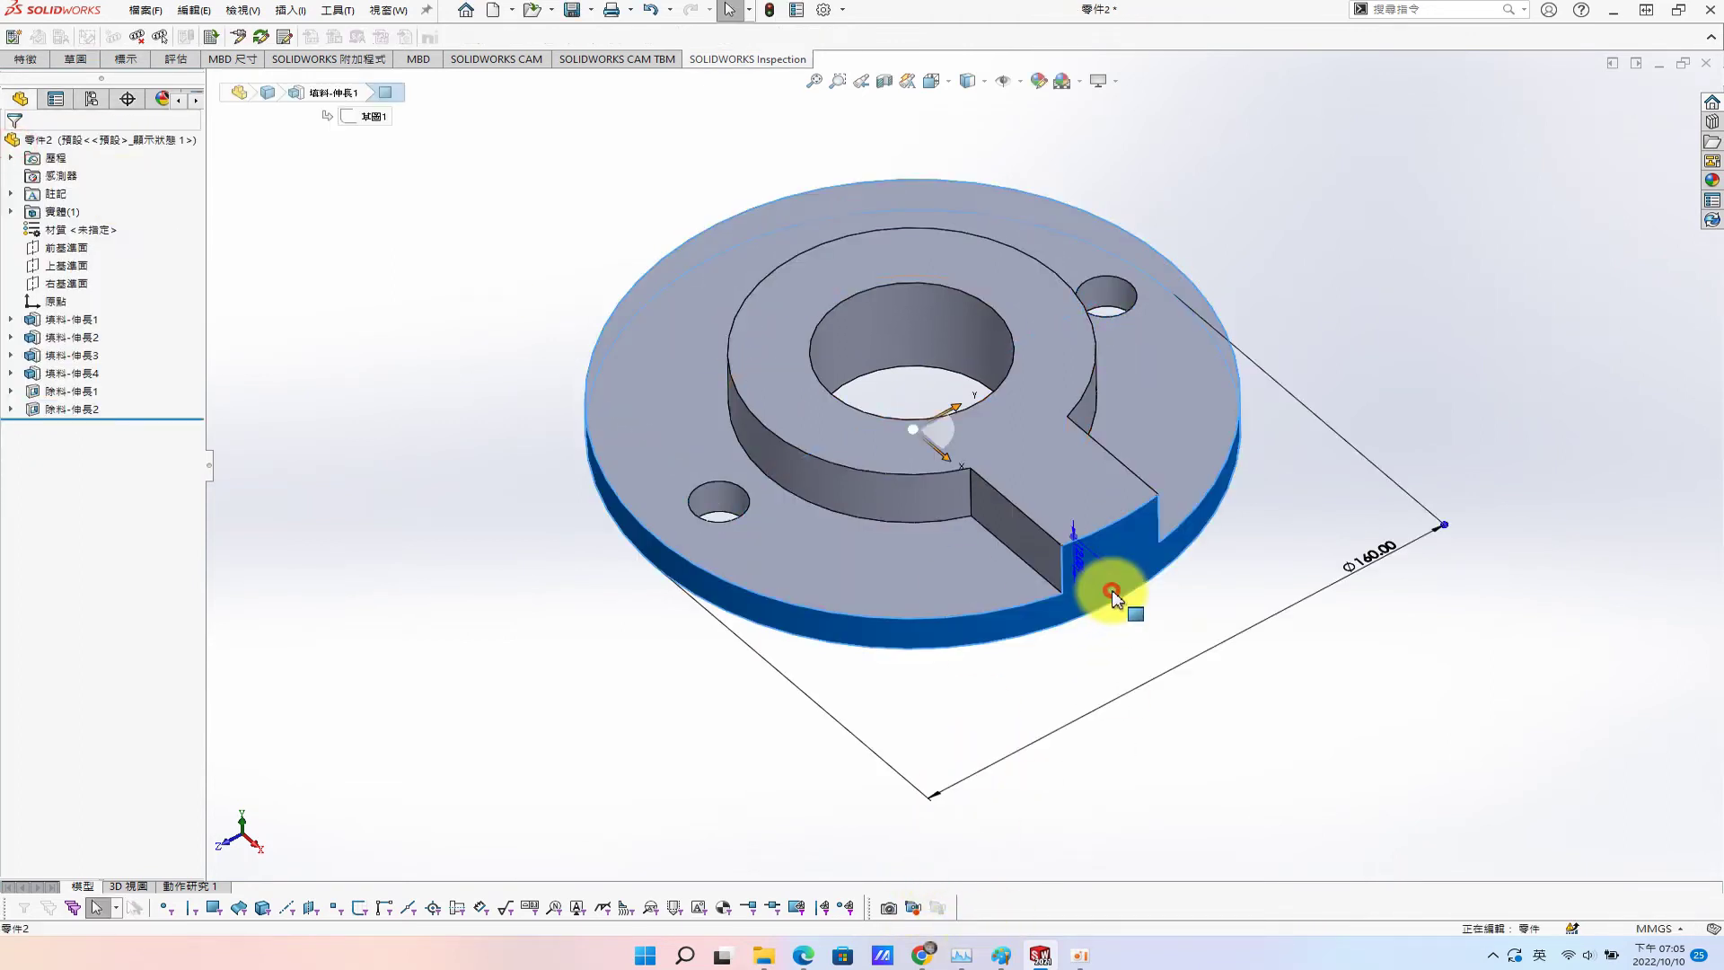
{"action": "left_click", "coordinate": [72, 283]}
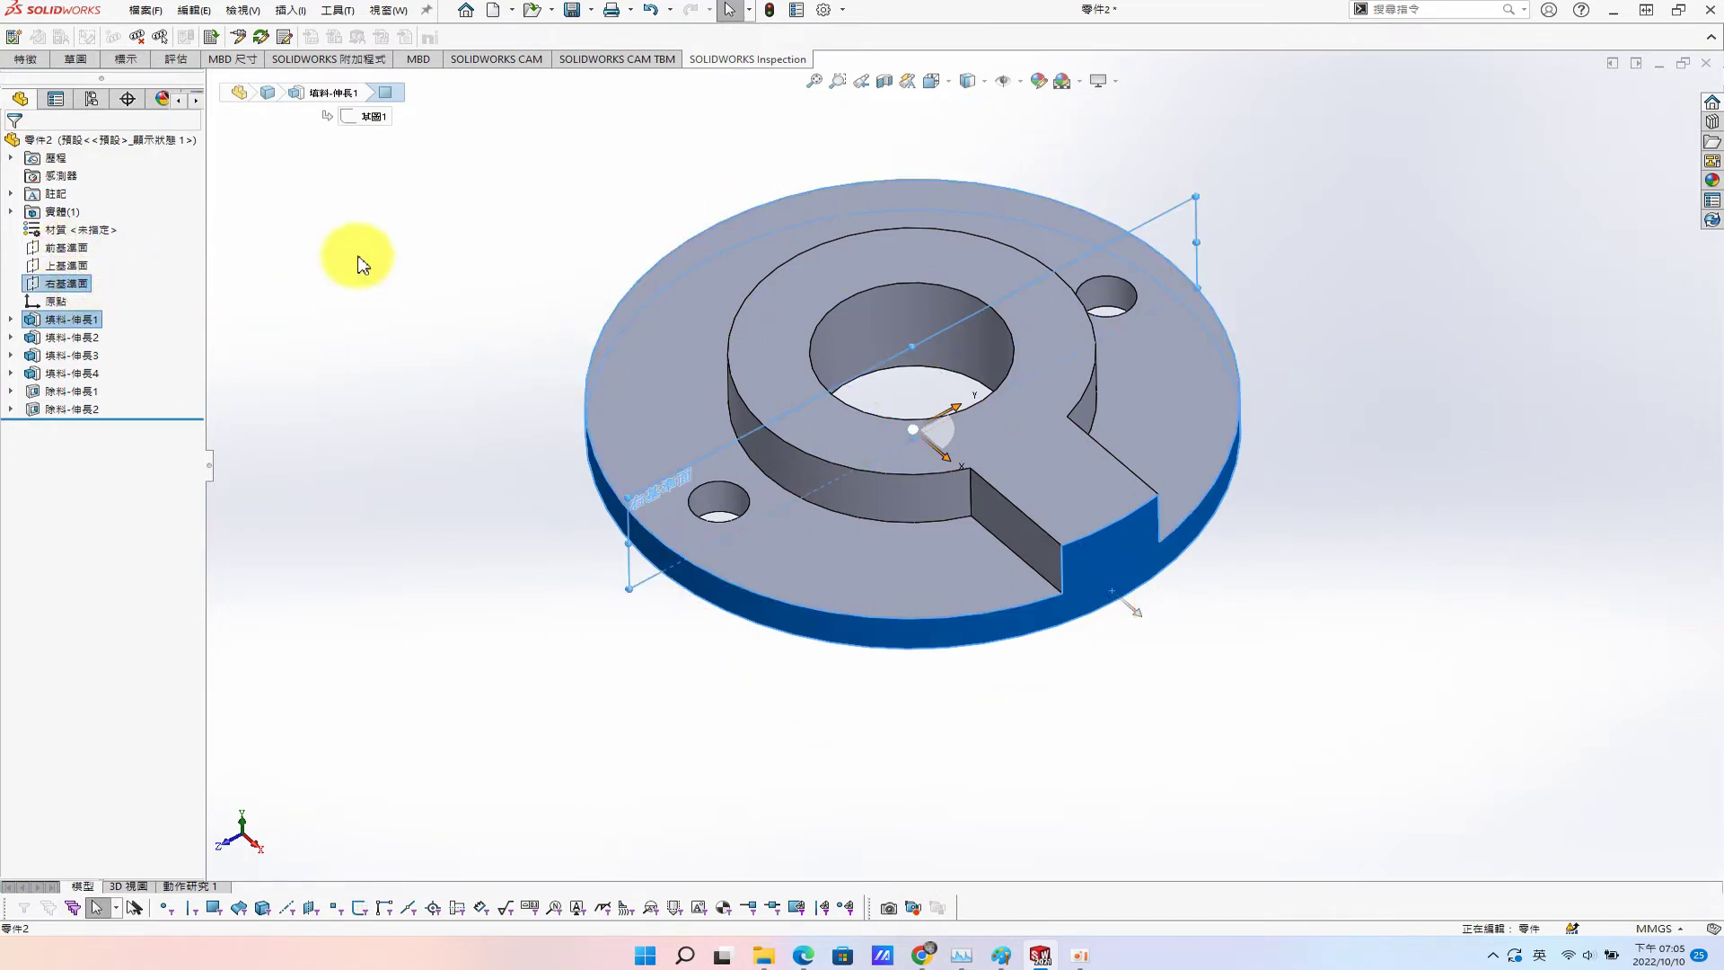
{"action": "key", "text": "s"}
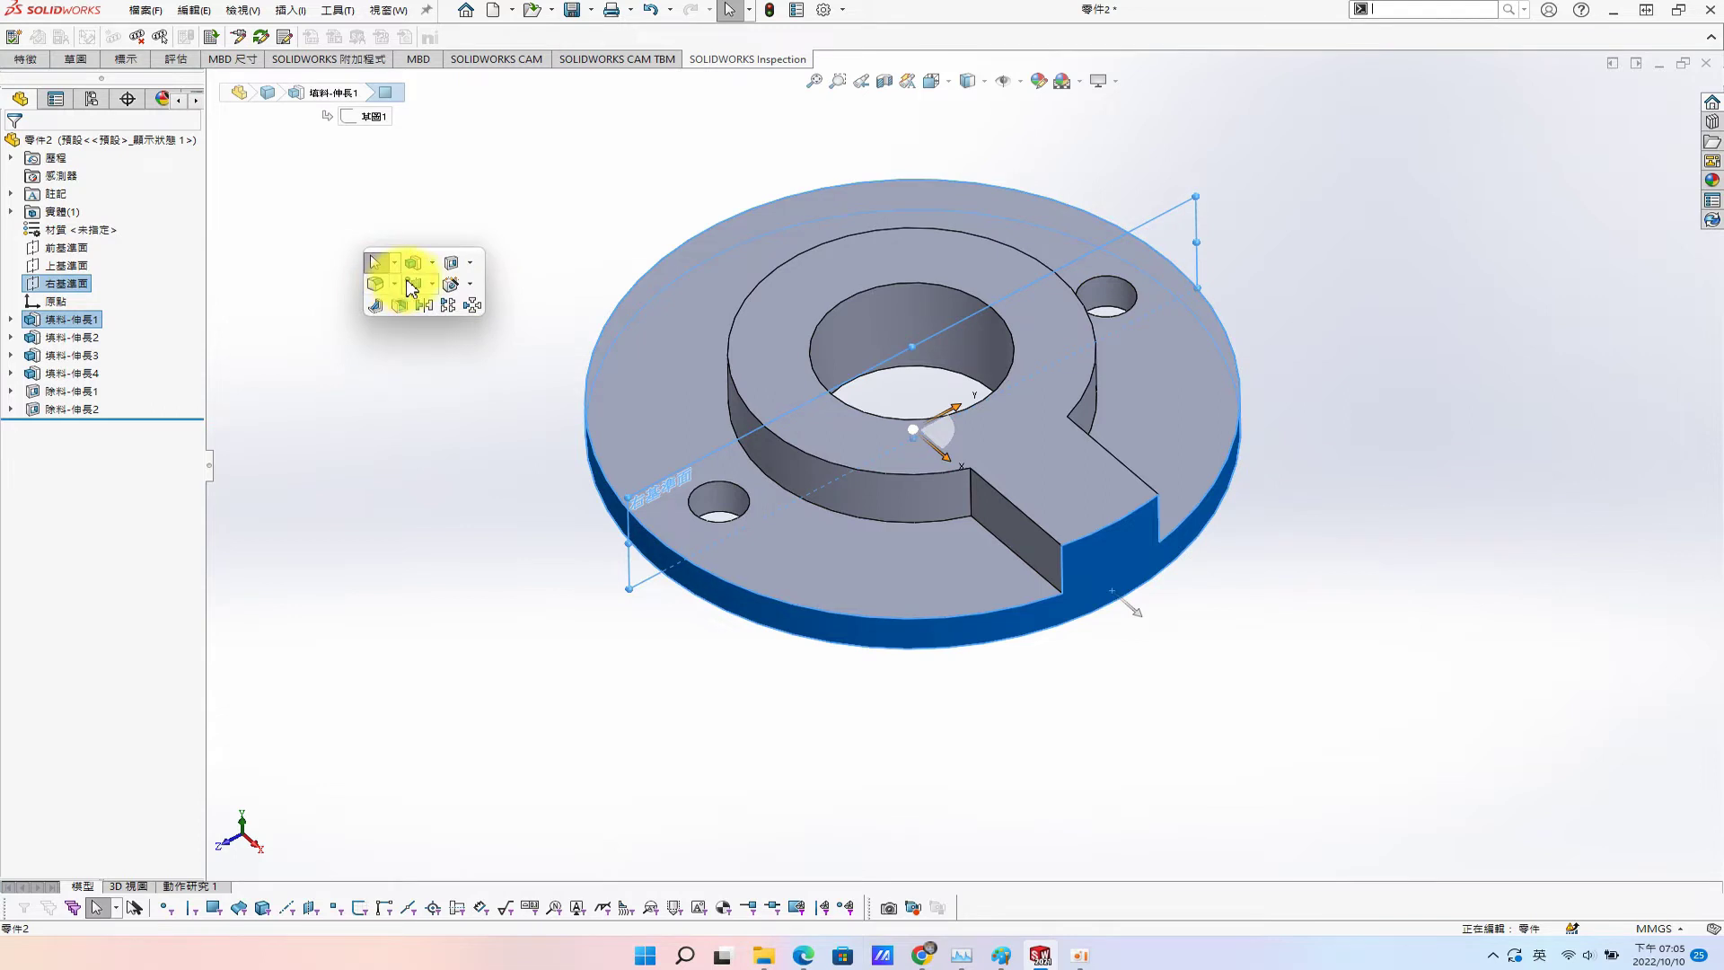
{"action": "left_click", "coordinate": [412, 284]}
{"action": "left_click", "coordinate": [454, 306]}
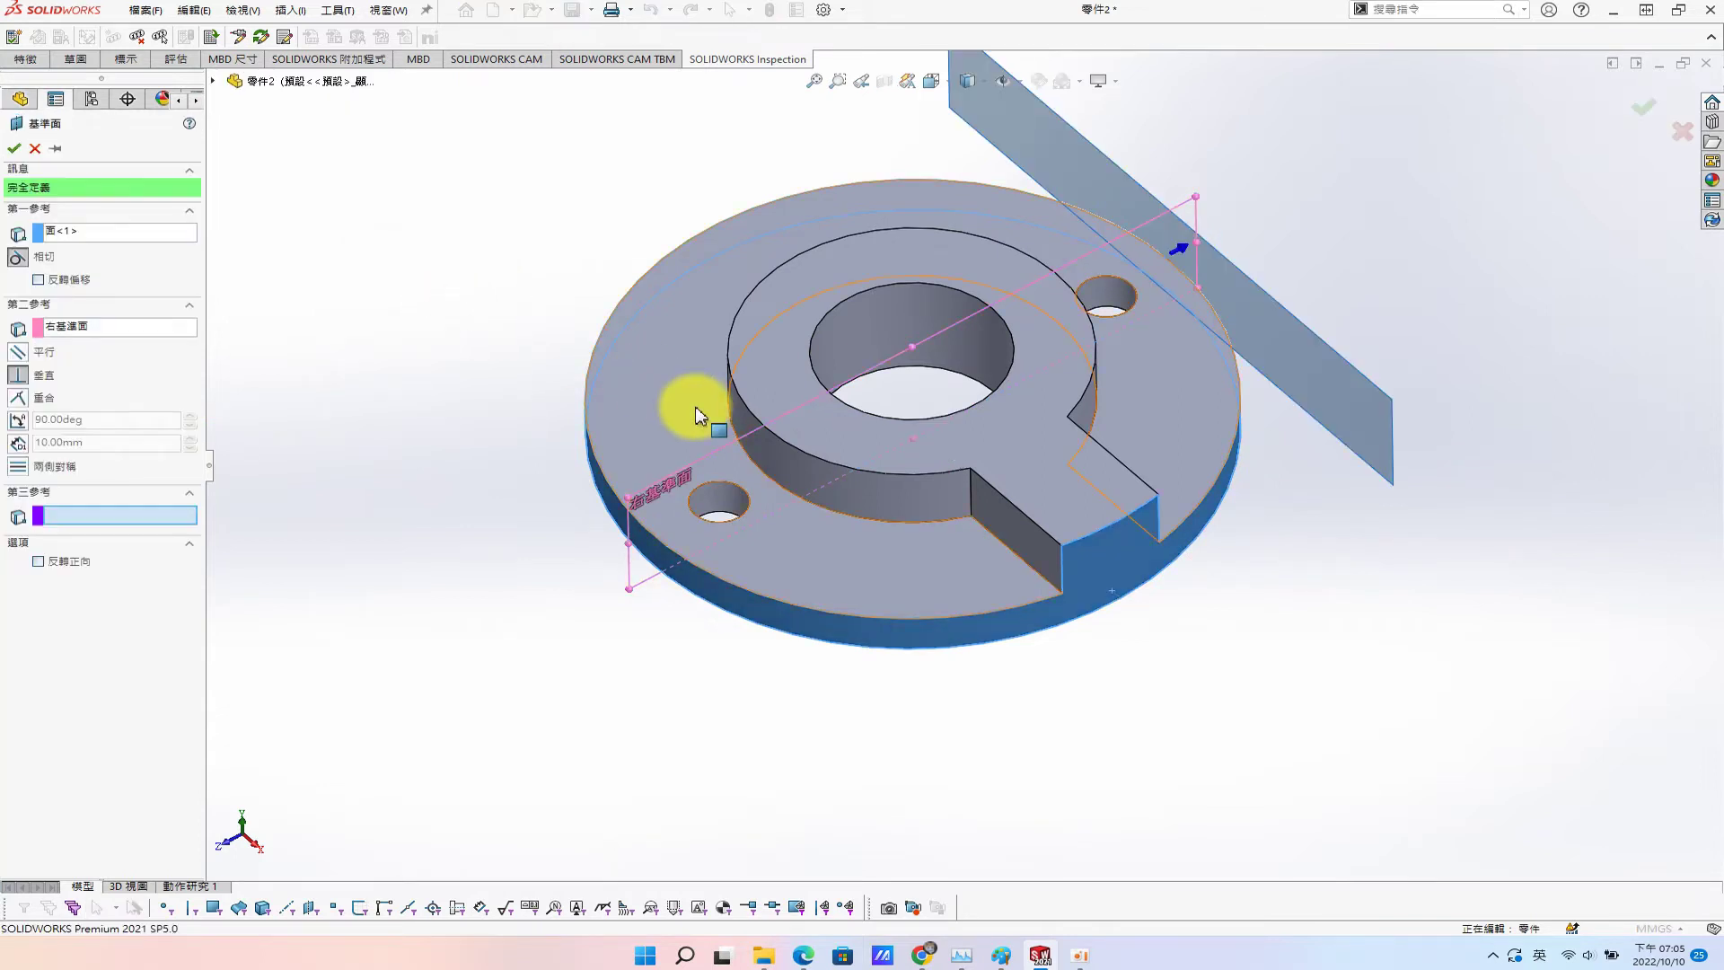
{"action": "key", "text": "Escape"}
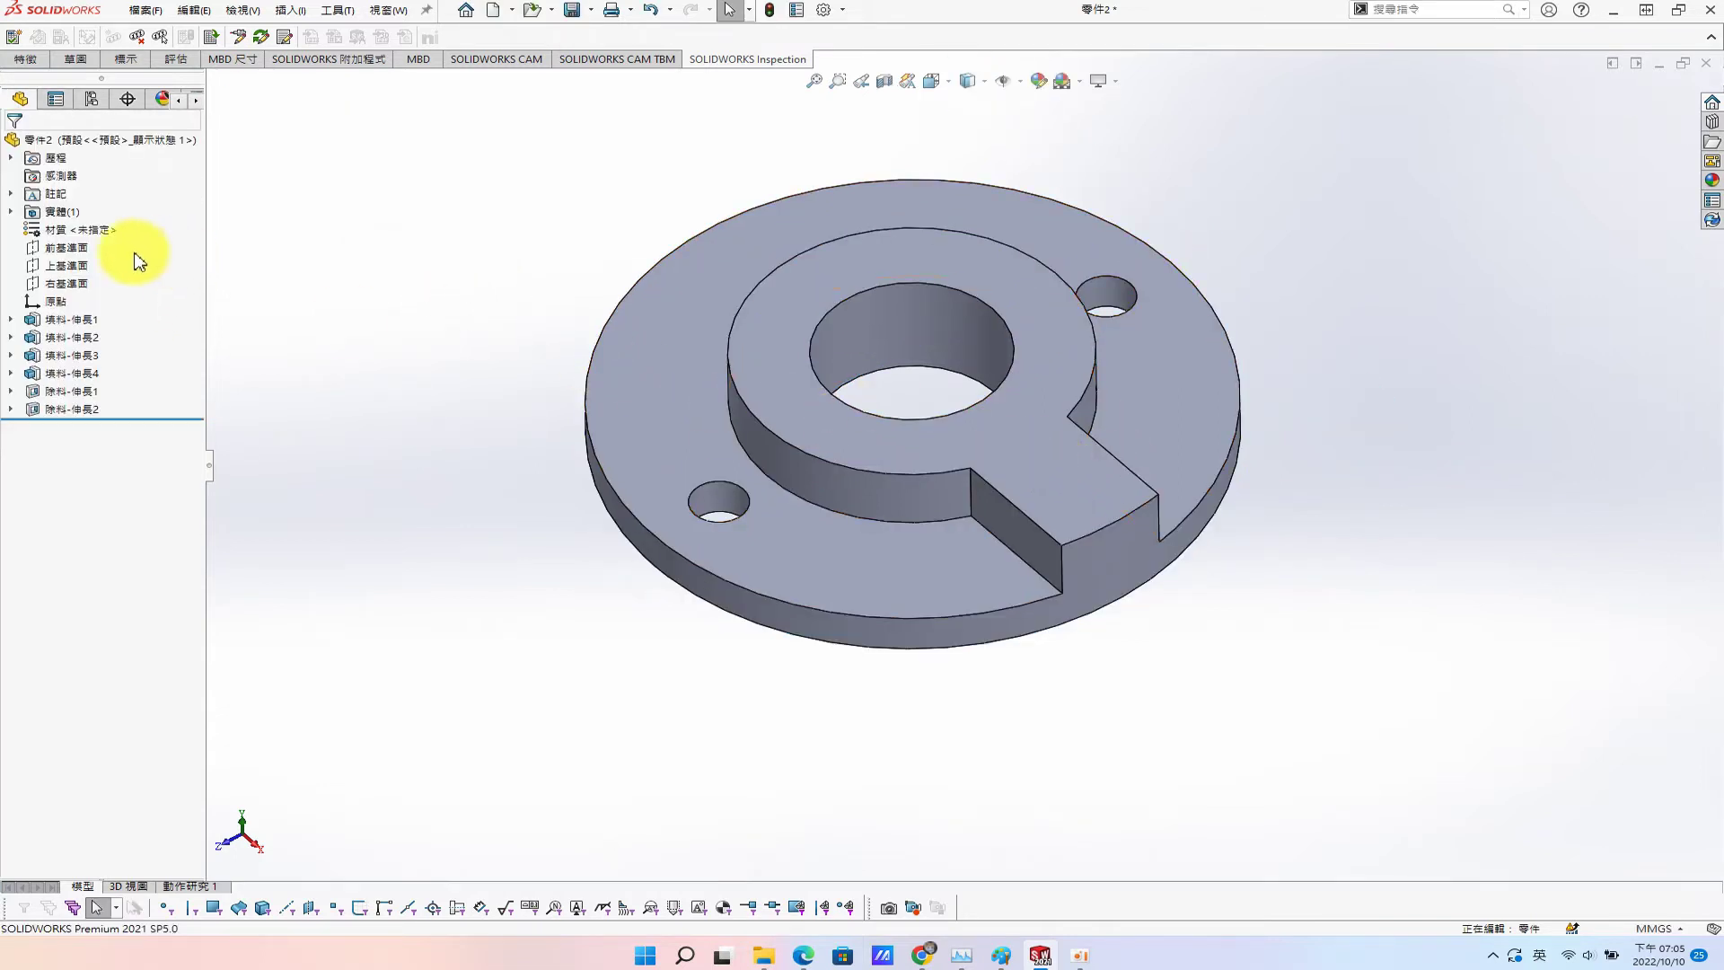
{"action": "left_click", "coordinate": [66, 249]}
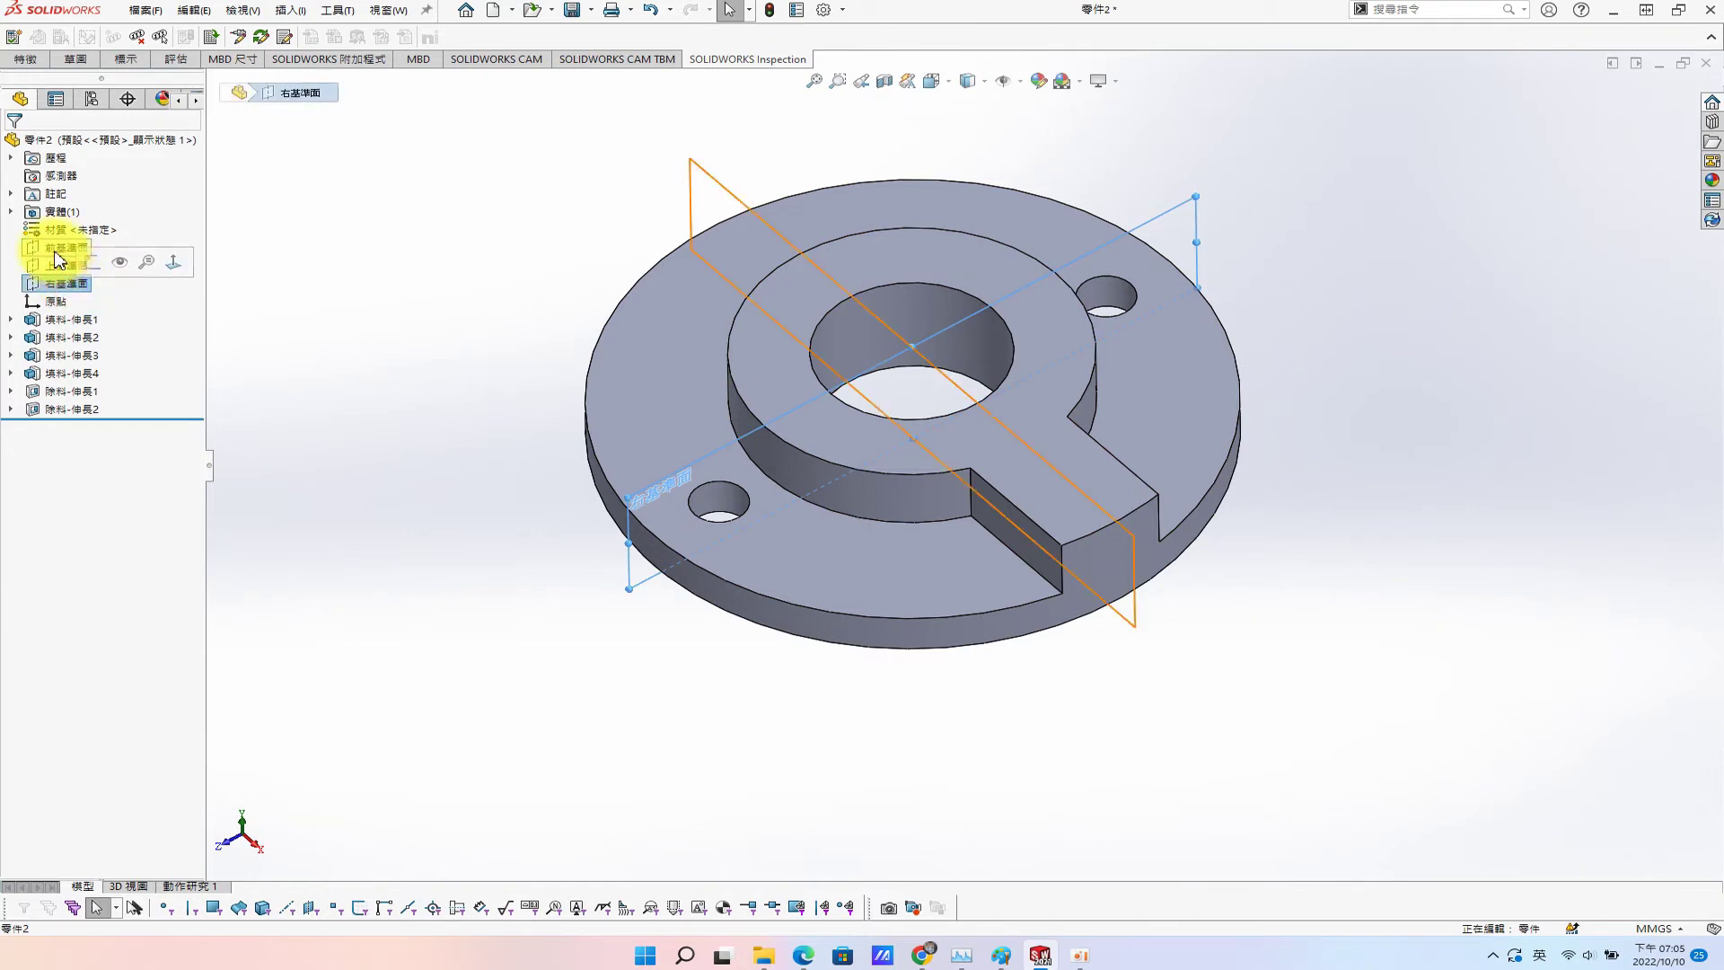
Start a sketch on the Front Plane with Hidden Lines Visible display.
{"action": "left_click", "coordinate": [71, 227]}
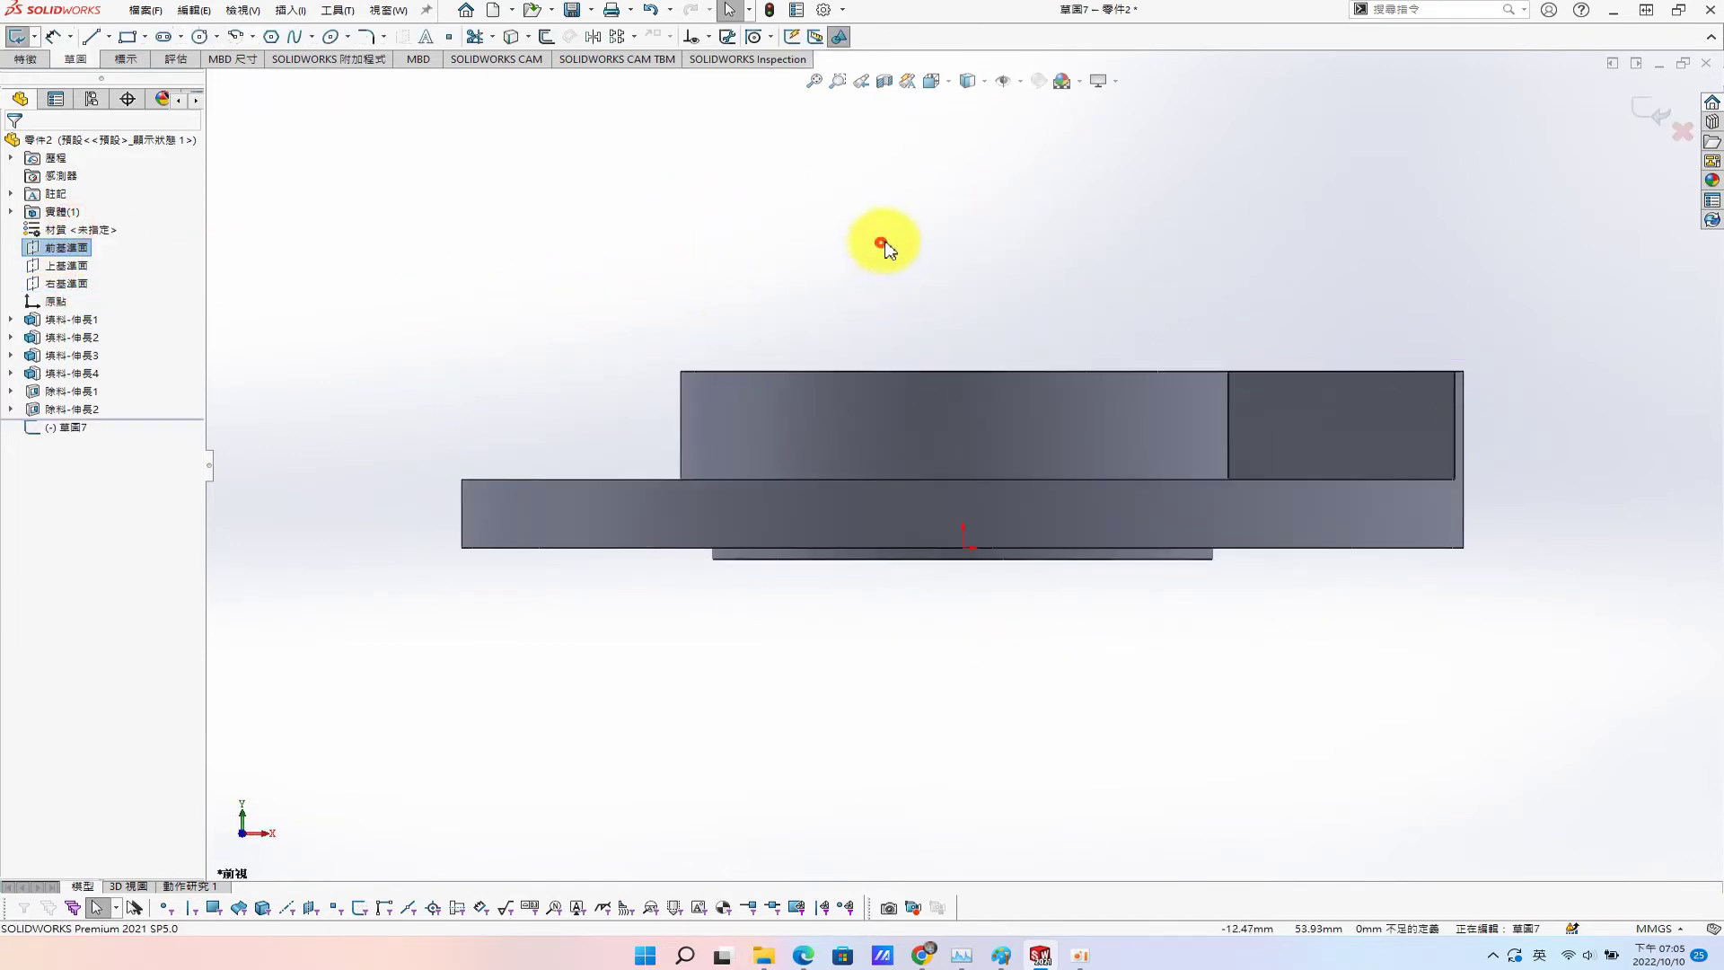
{"action": "scroll", "coordinate": [1327, 400], "scroll_direction": "down", "scroll_amount": 3}
{"action": "key", "text": "s"}
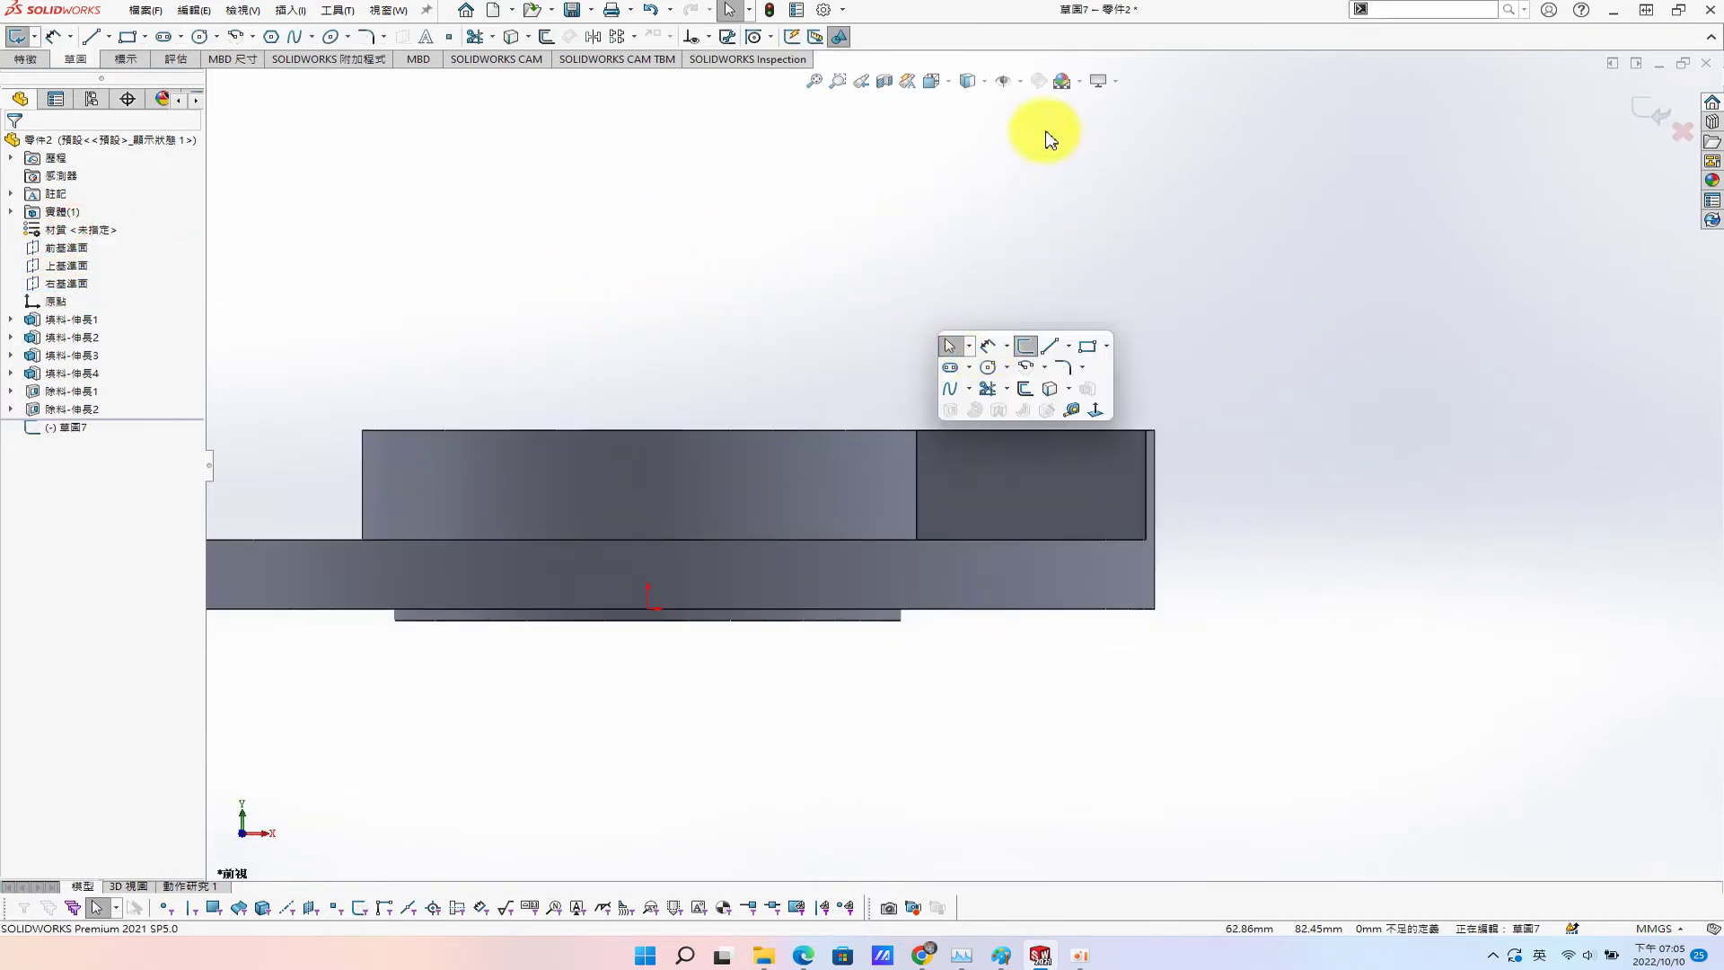
{"action": "left_click", "coordinate": [983, 83]}
{"action": "left_click", "coordinate": [968, 170]}
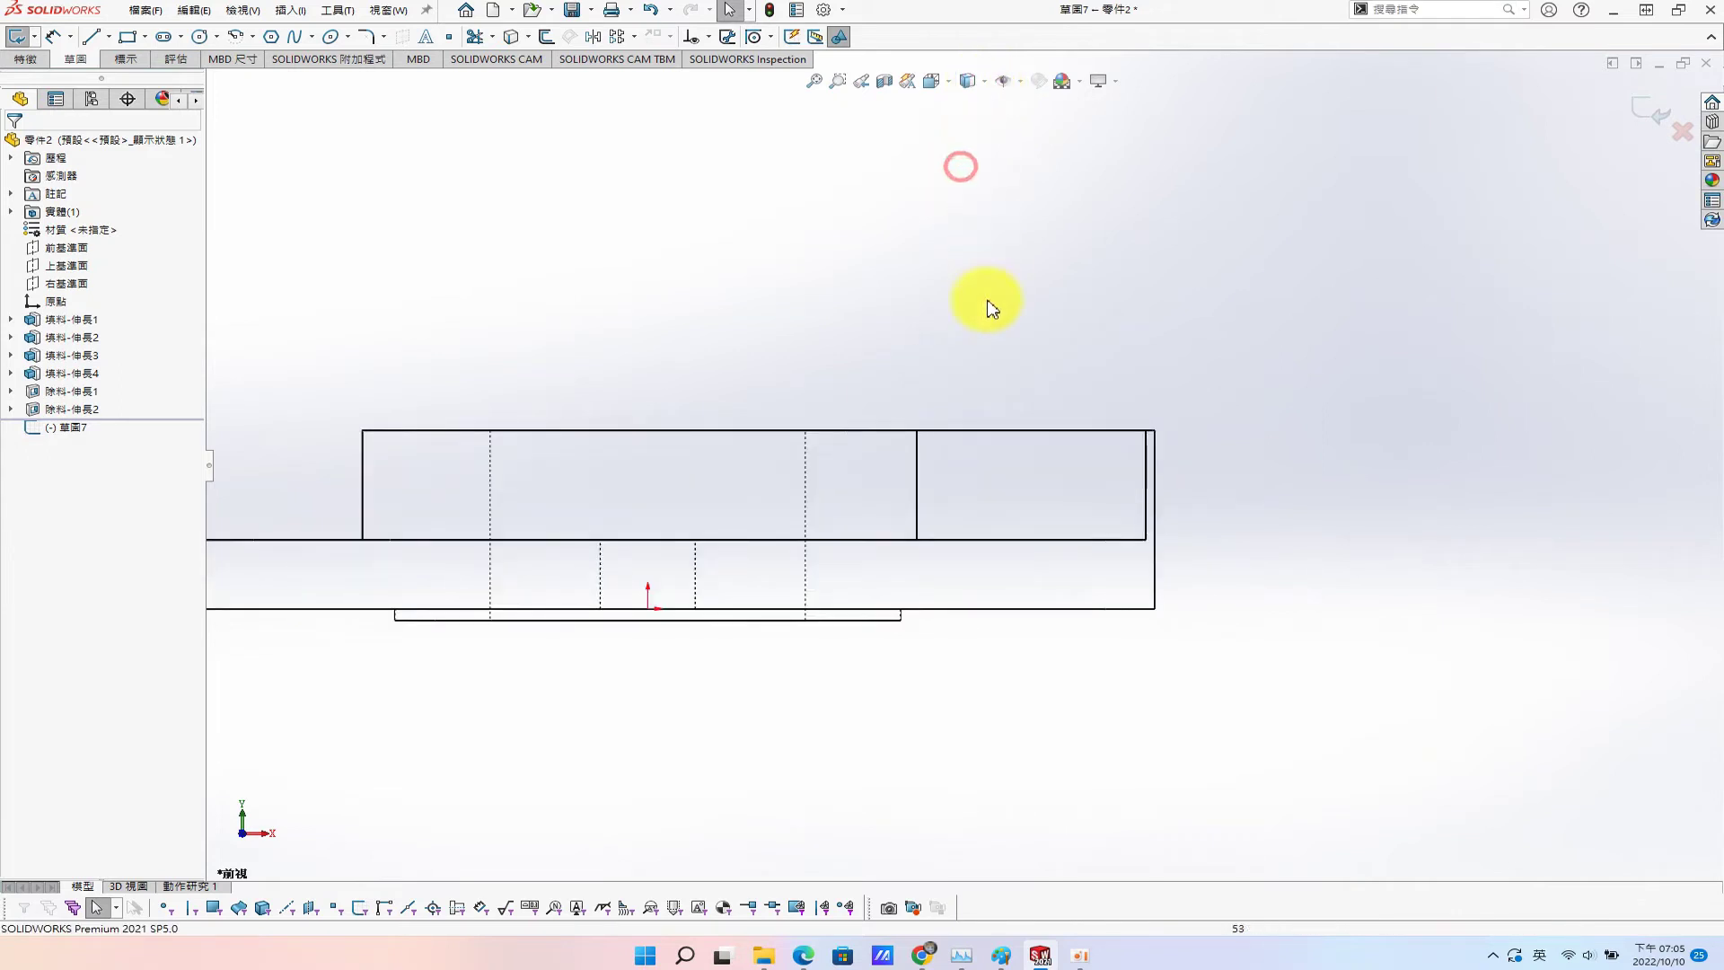
Begin a horizontal centreline from a point inside the boss.
{"action": "key", "text": "s"}
{"action": "left_click", "coordinate": [864, 329]}
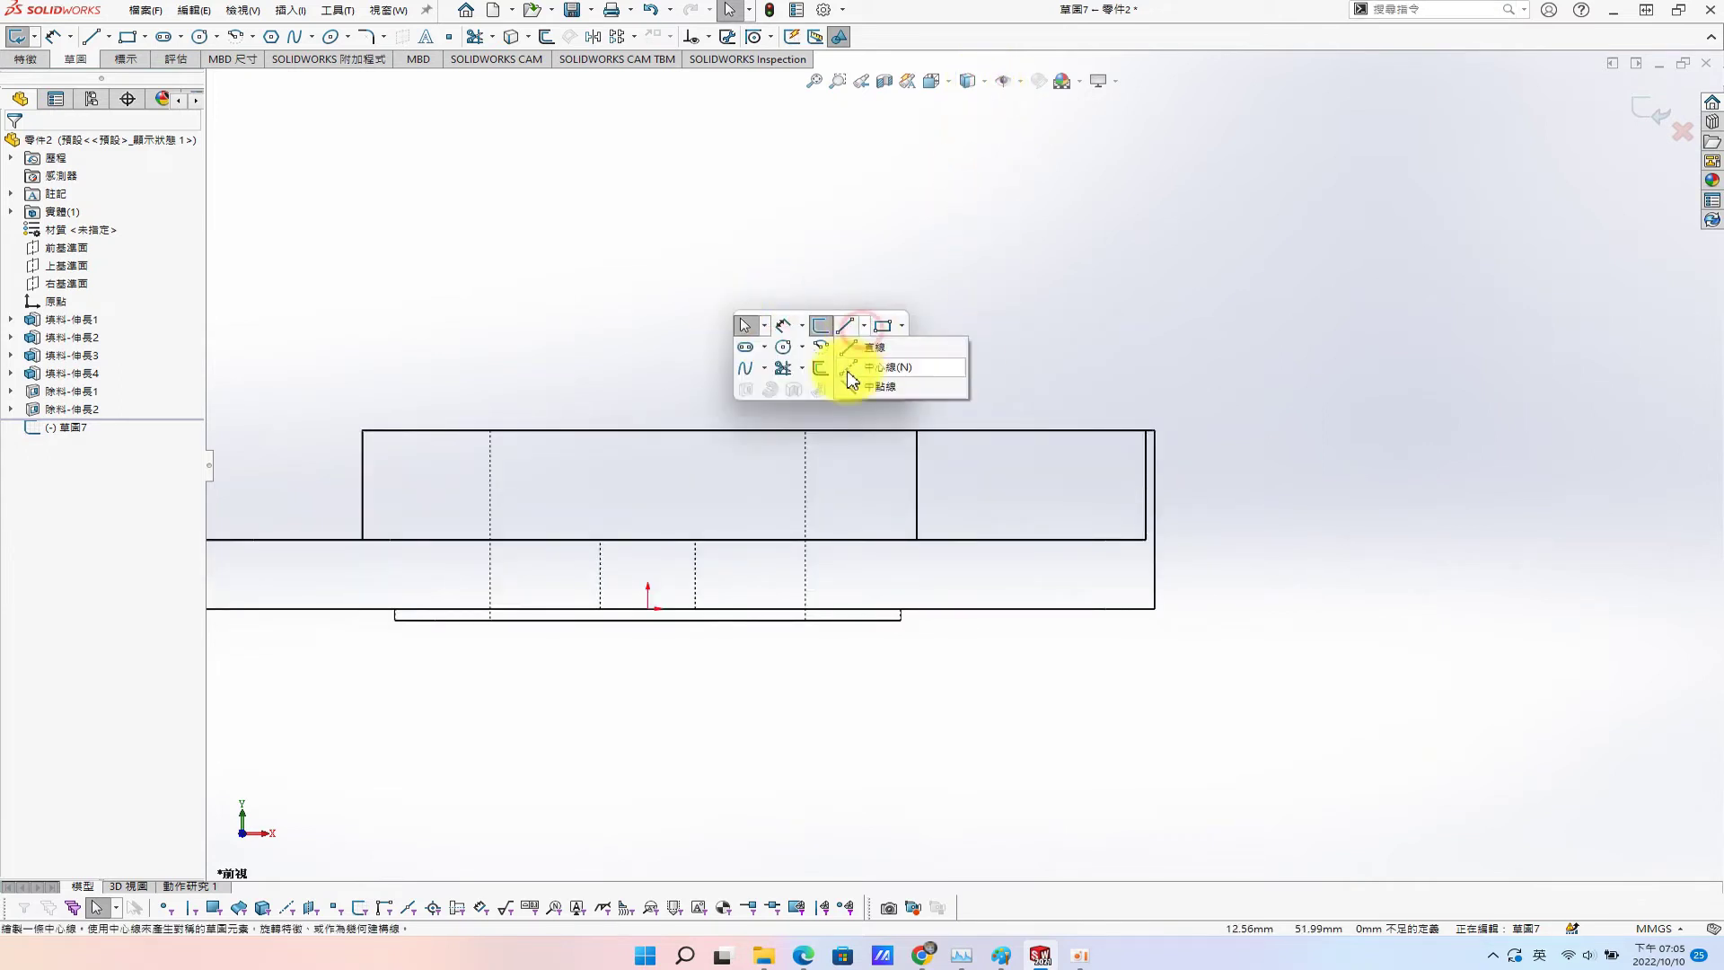
{"action": "left_click", "coordinate": [849, 362]}
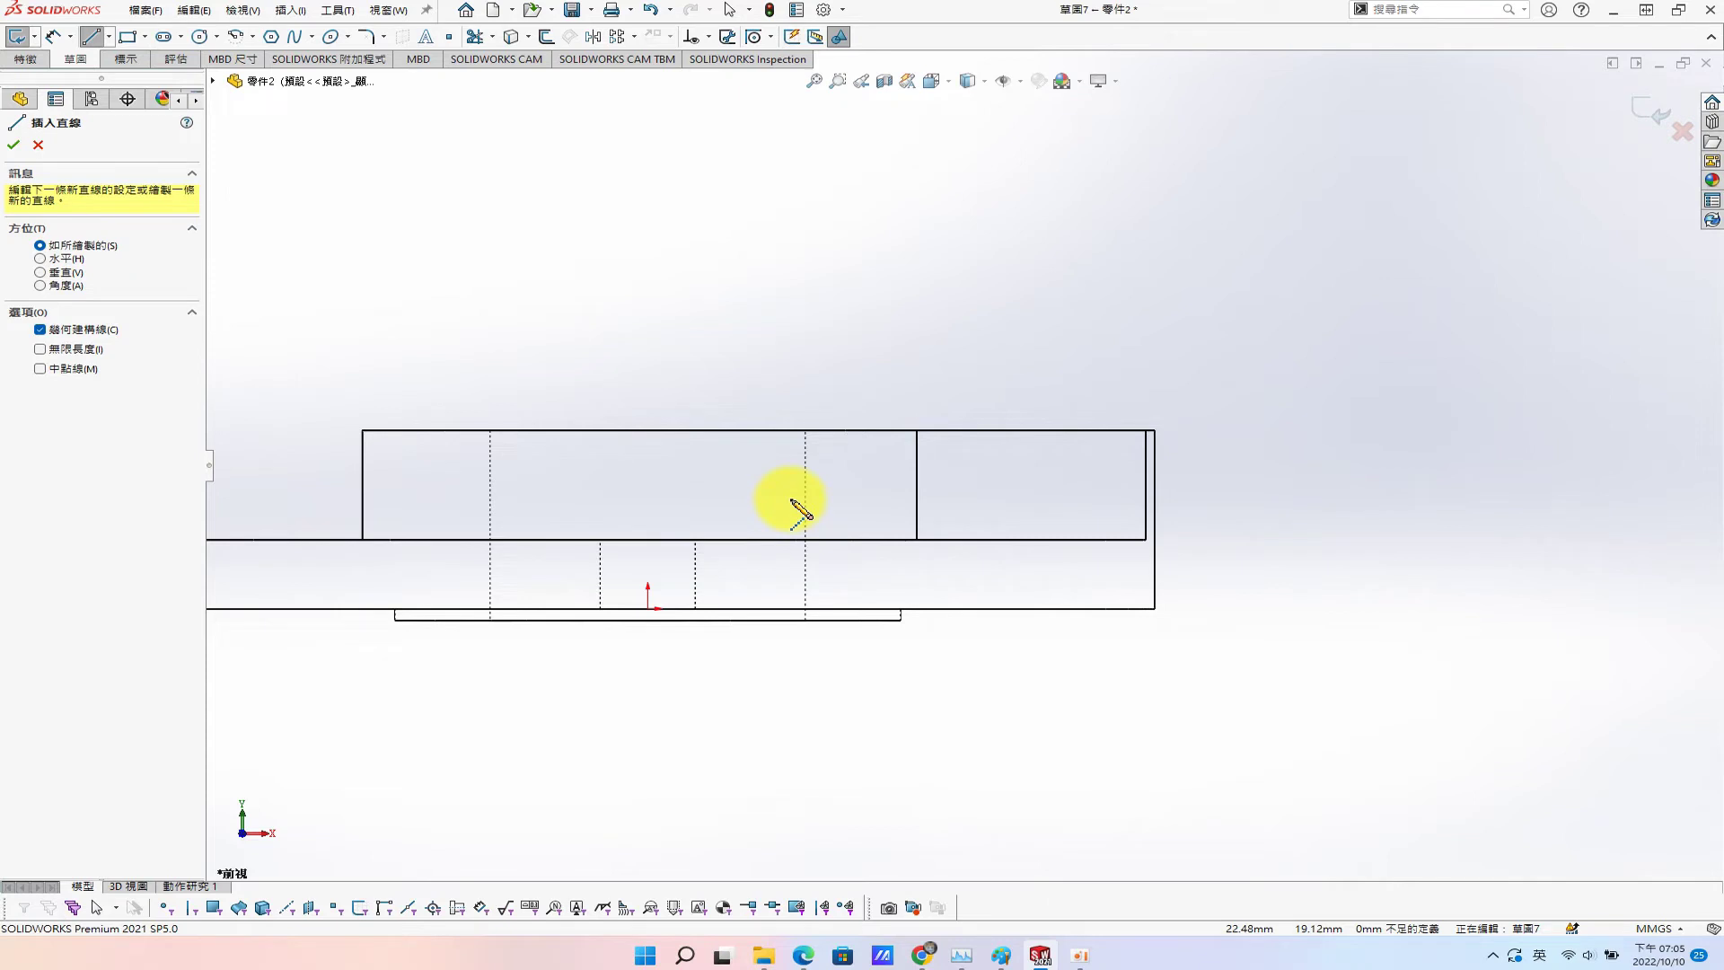
{"action": "left_click", "coordinate": [679, 487]}
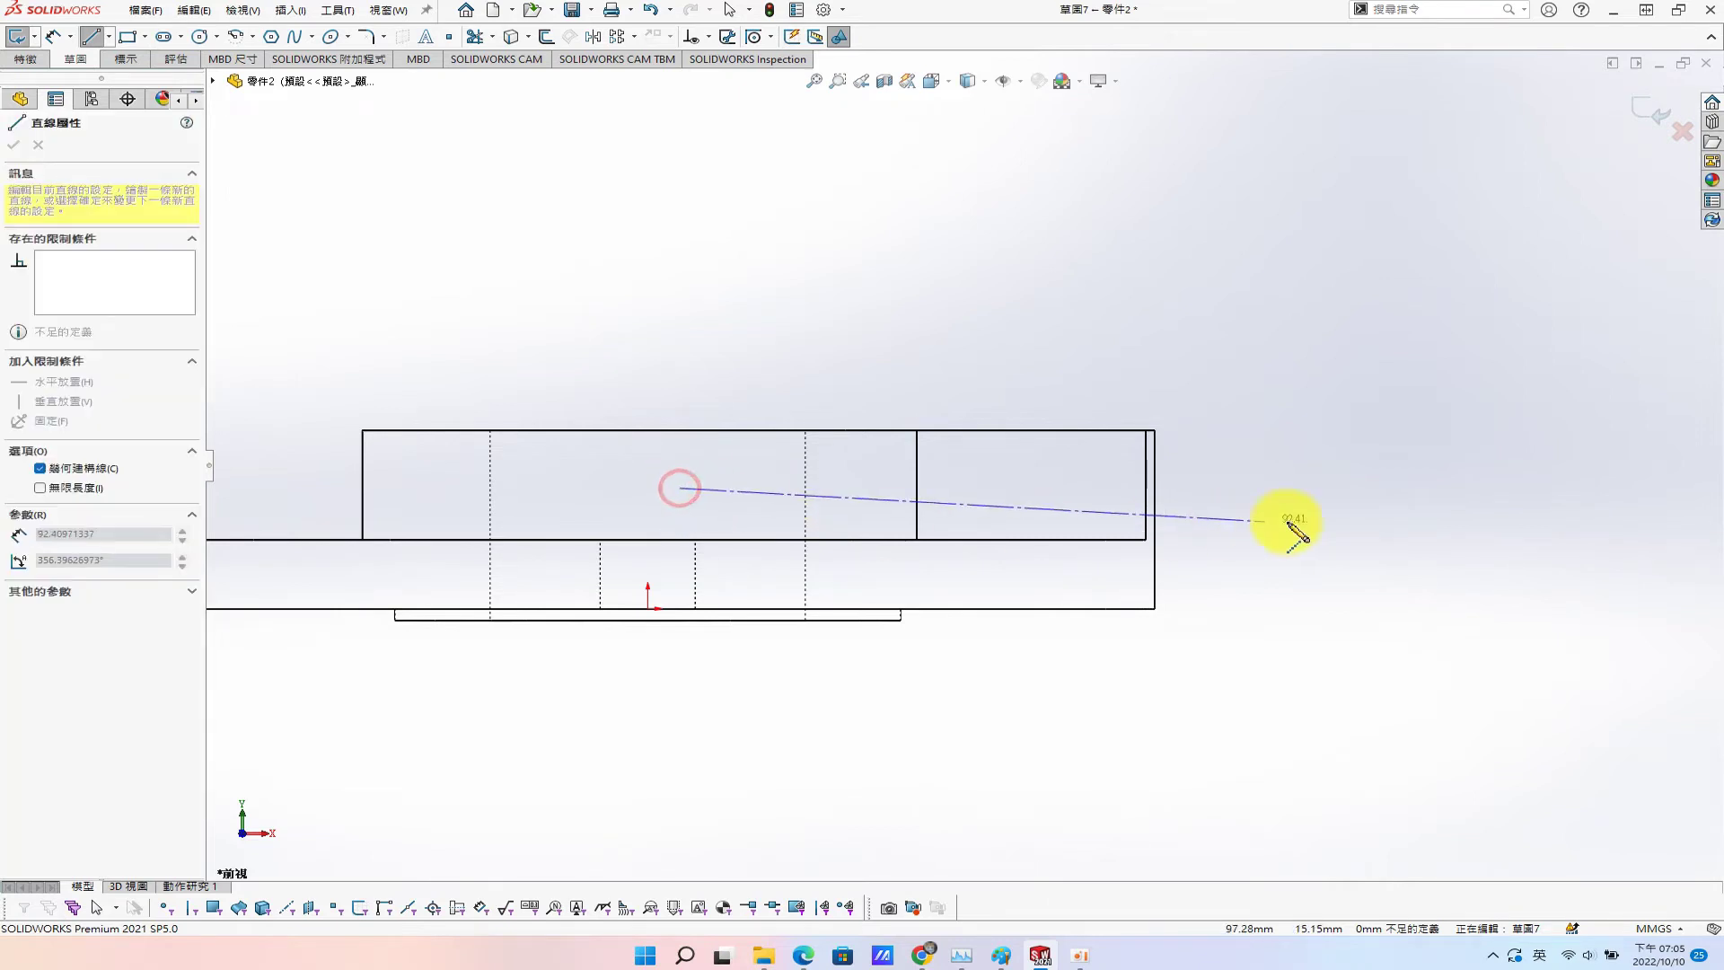
Finish the centreline right of the part and dimension it 10 mm below the boss's top edge.
{"action": "left_click", "coordinate": [1371, 487]}
{"action": "key", "text": "Escape"}
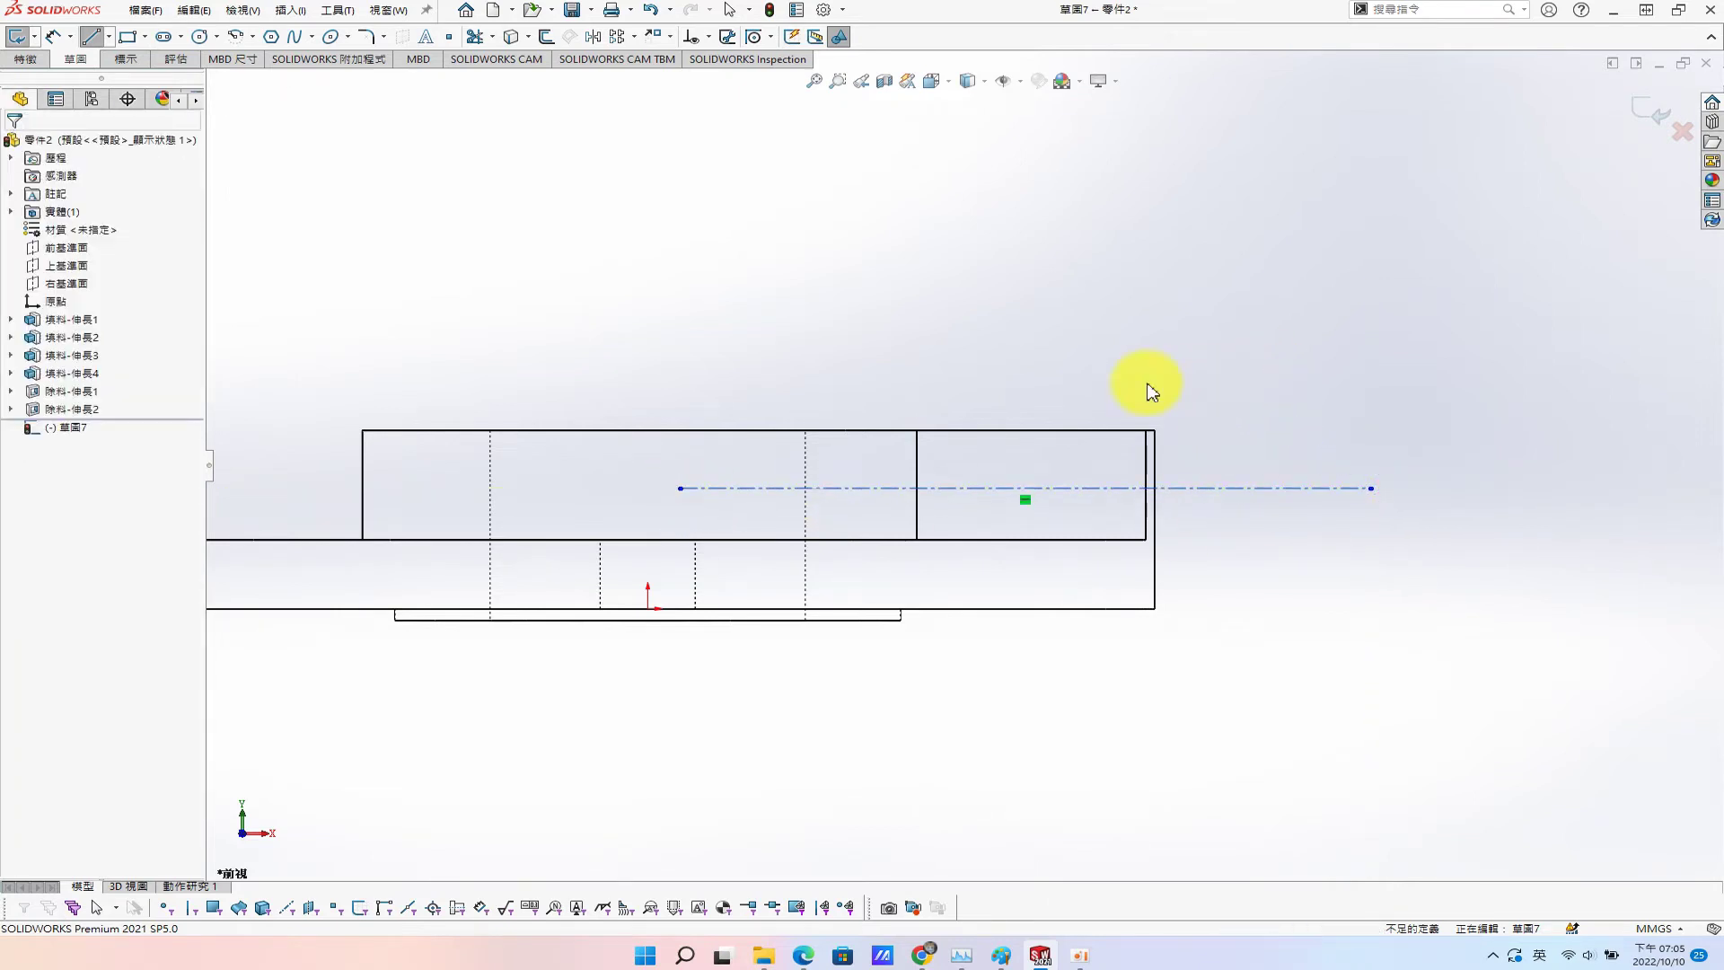
{"action": "key", "text": "s"}
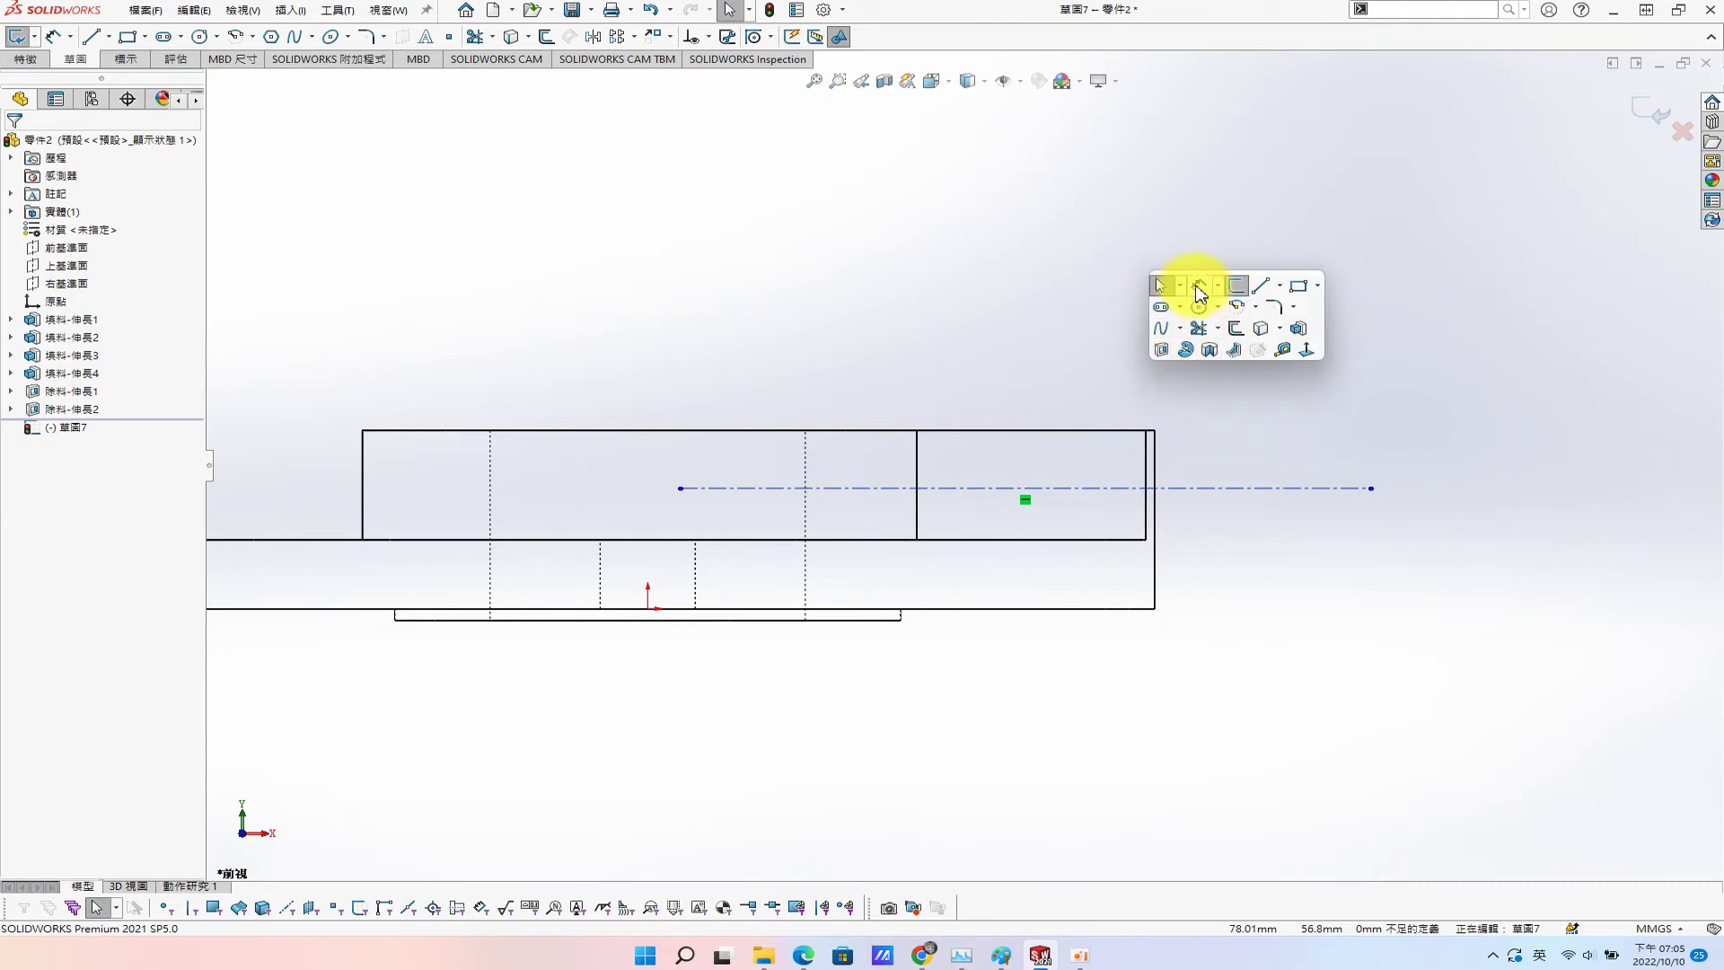
{"action": "left_click", "coordinate": [1201, 288]}
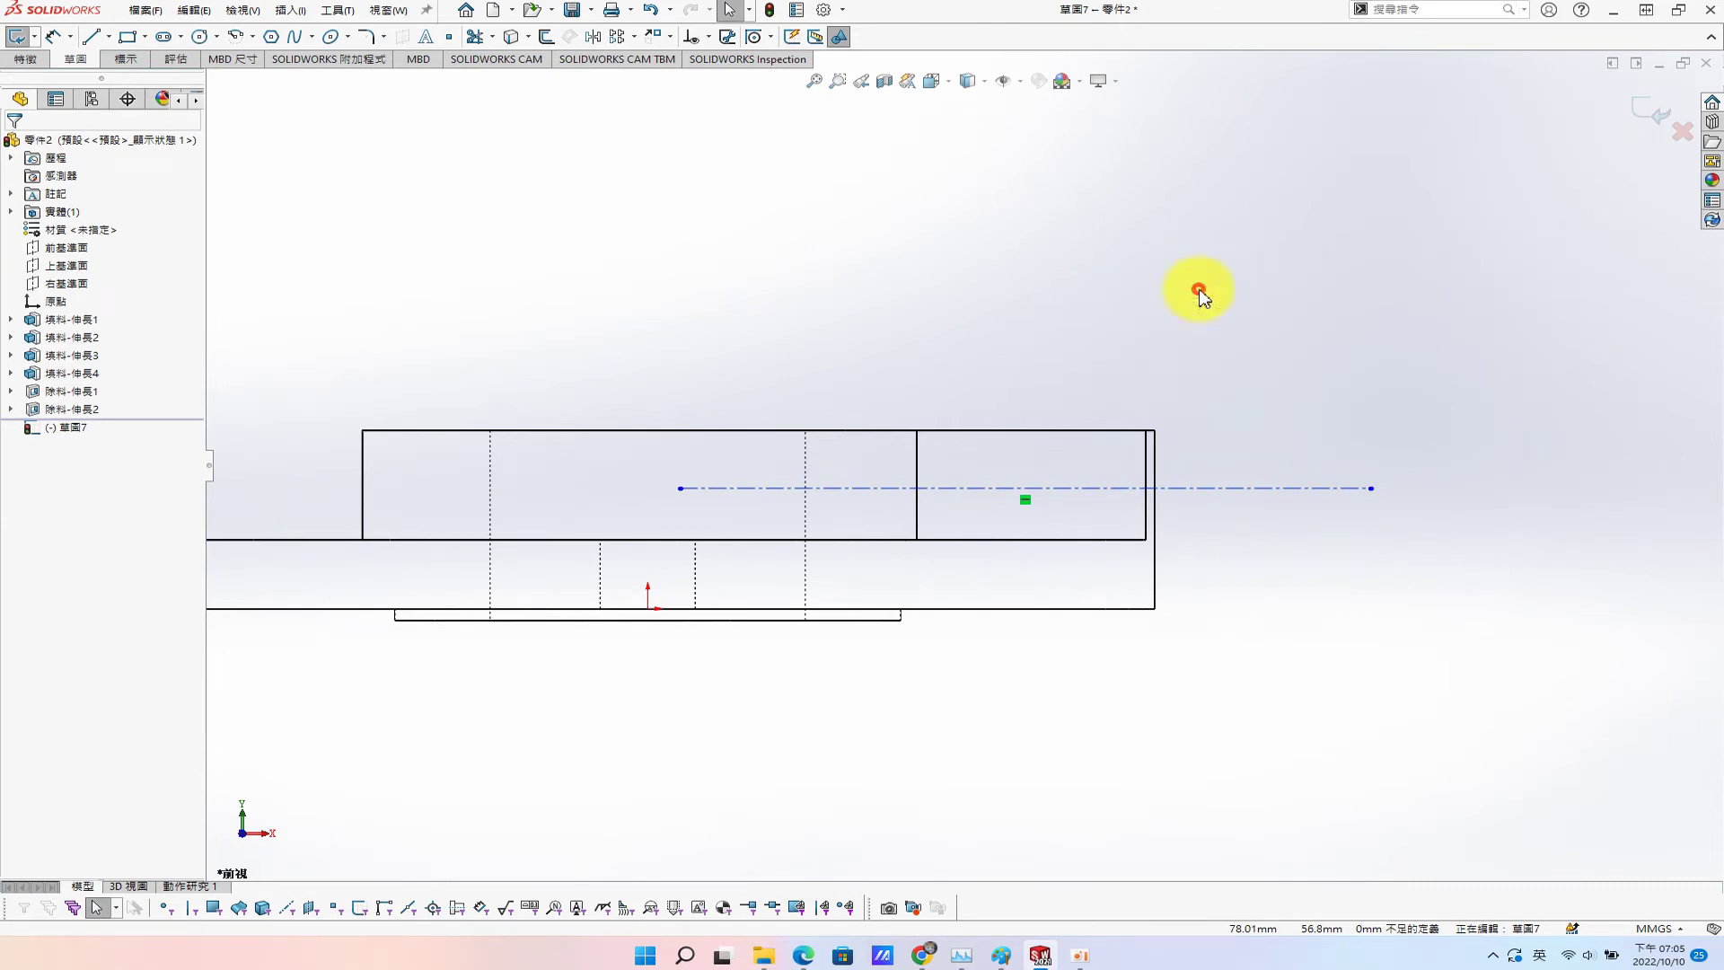
{"action": "left_click", "coordinate": [1118, 431]}
{"action": "left_click", "coordinate": [1231, 488]}
{"action": "left_click", "coordinate": [1293, 414]}
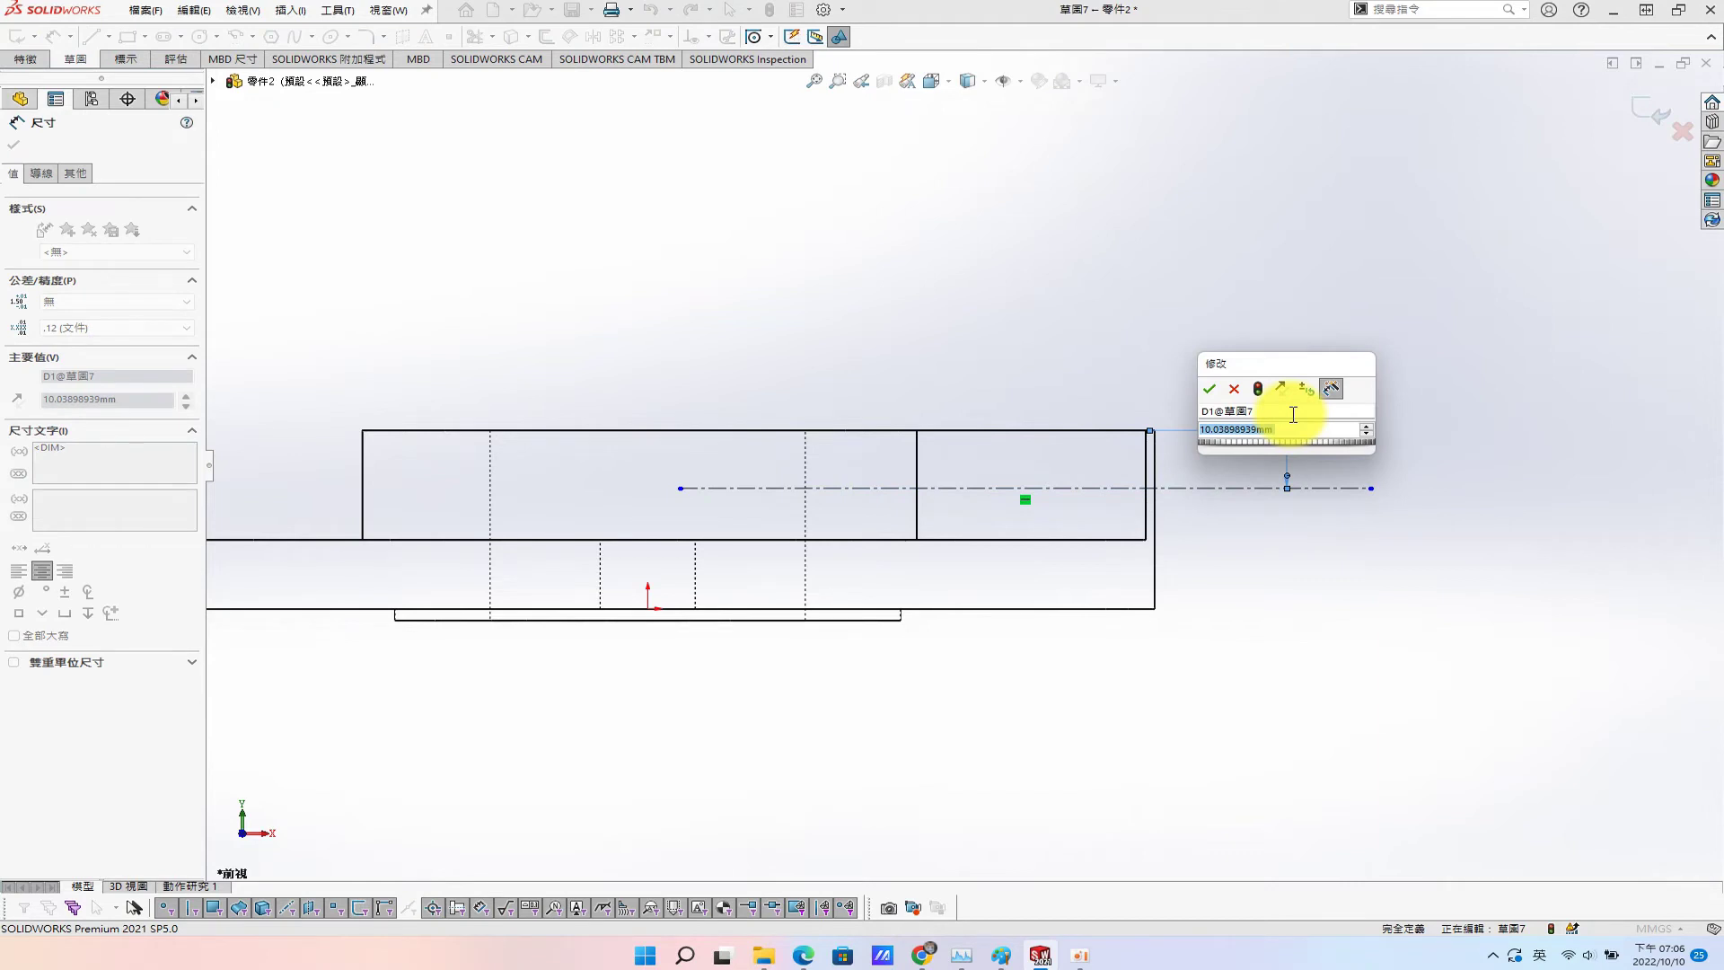
{"action": "type", "text": "10"}
{"action": "key", "text": "Return"}
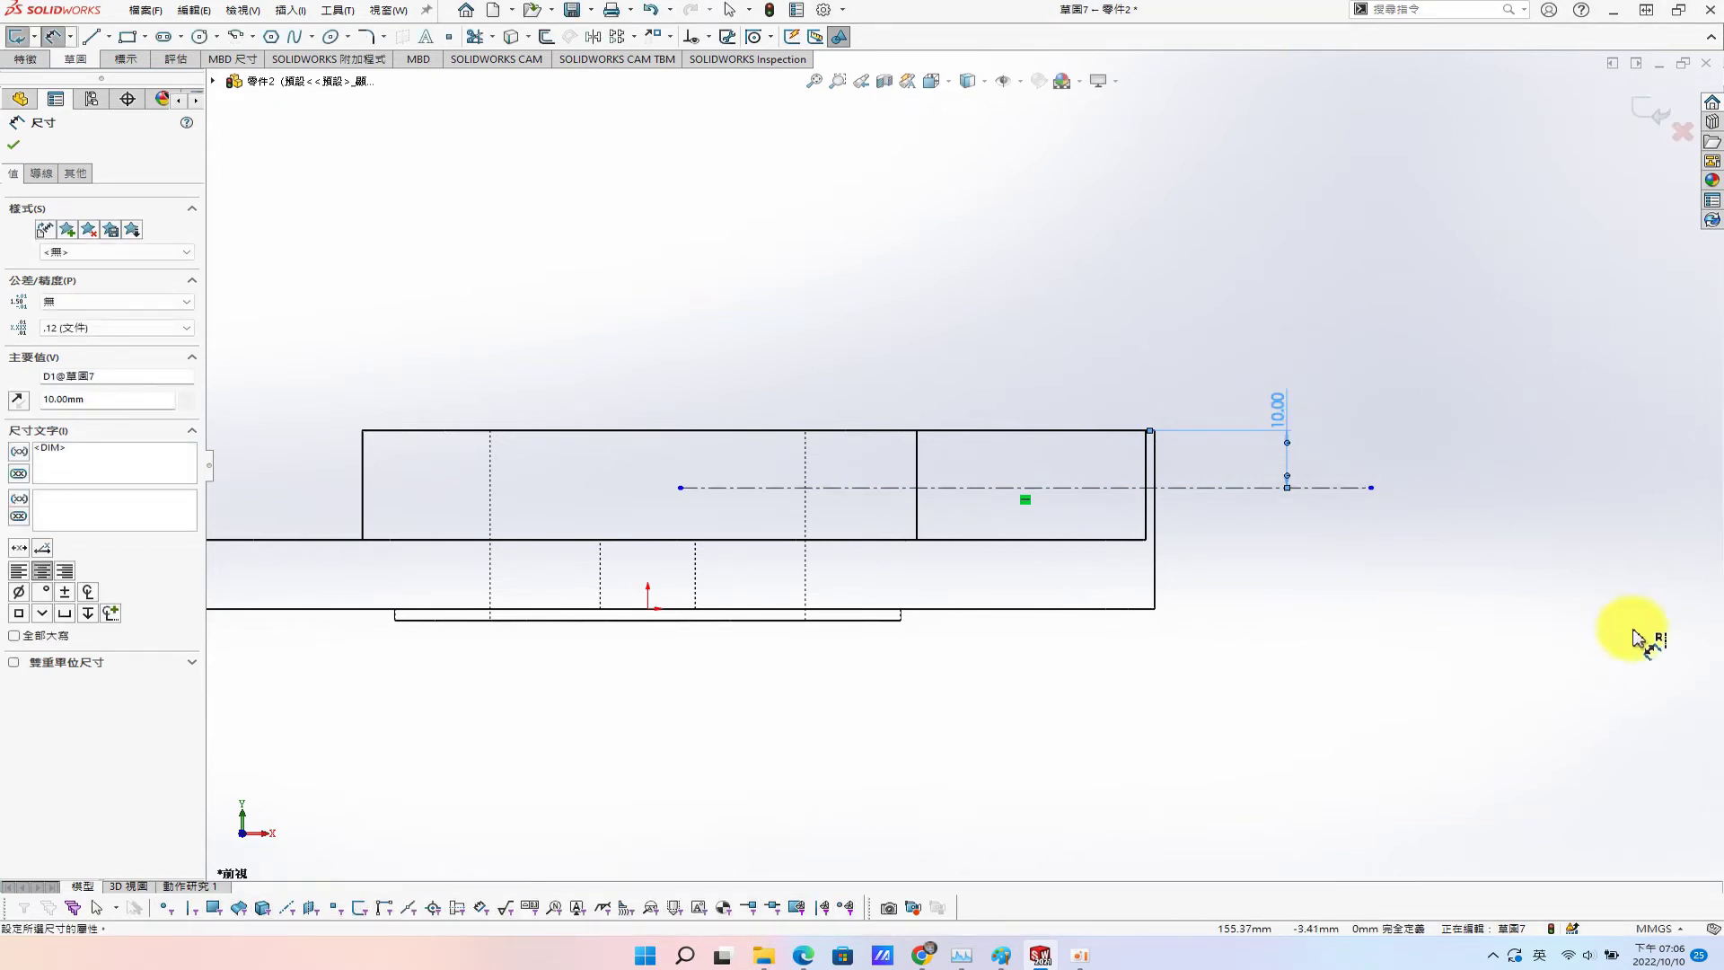
{"action": "key", "text": "Escape"}
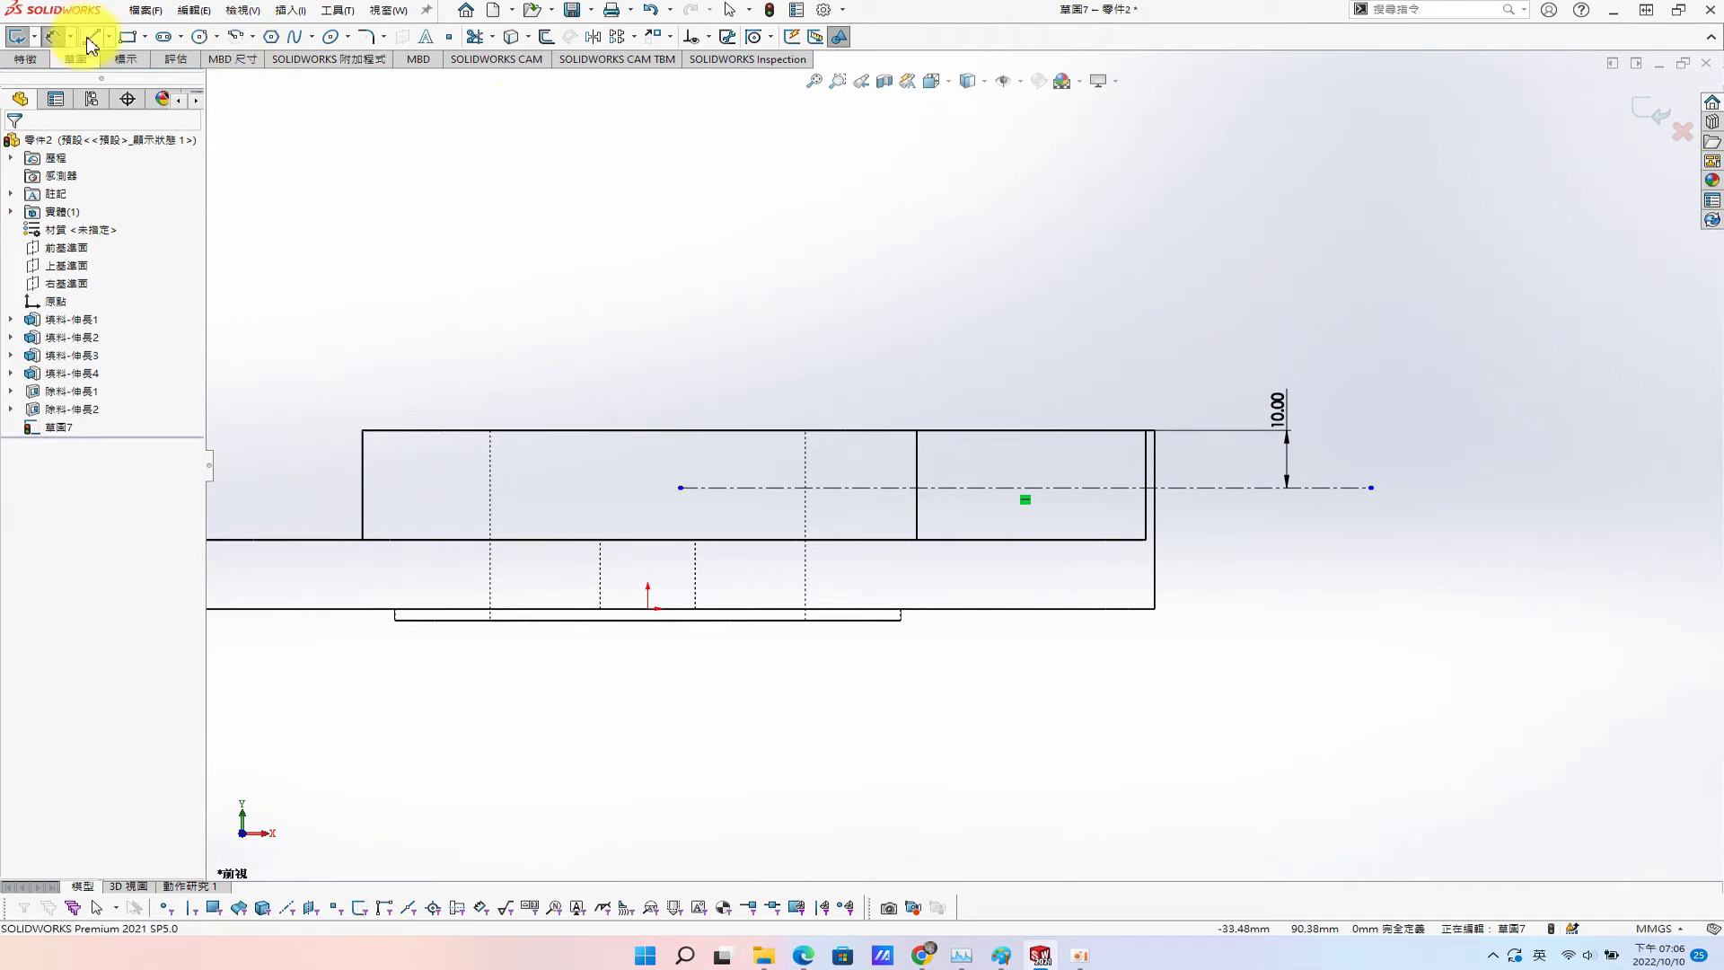
{"action": "left_click", "coordinate": [90, 38]}
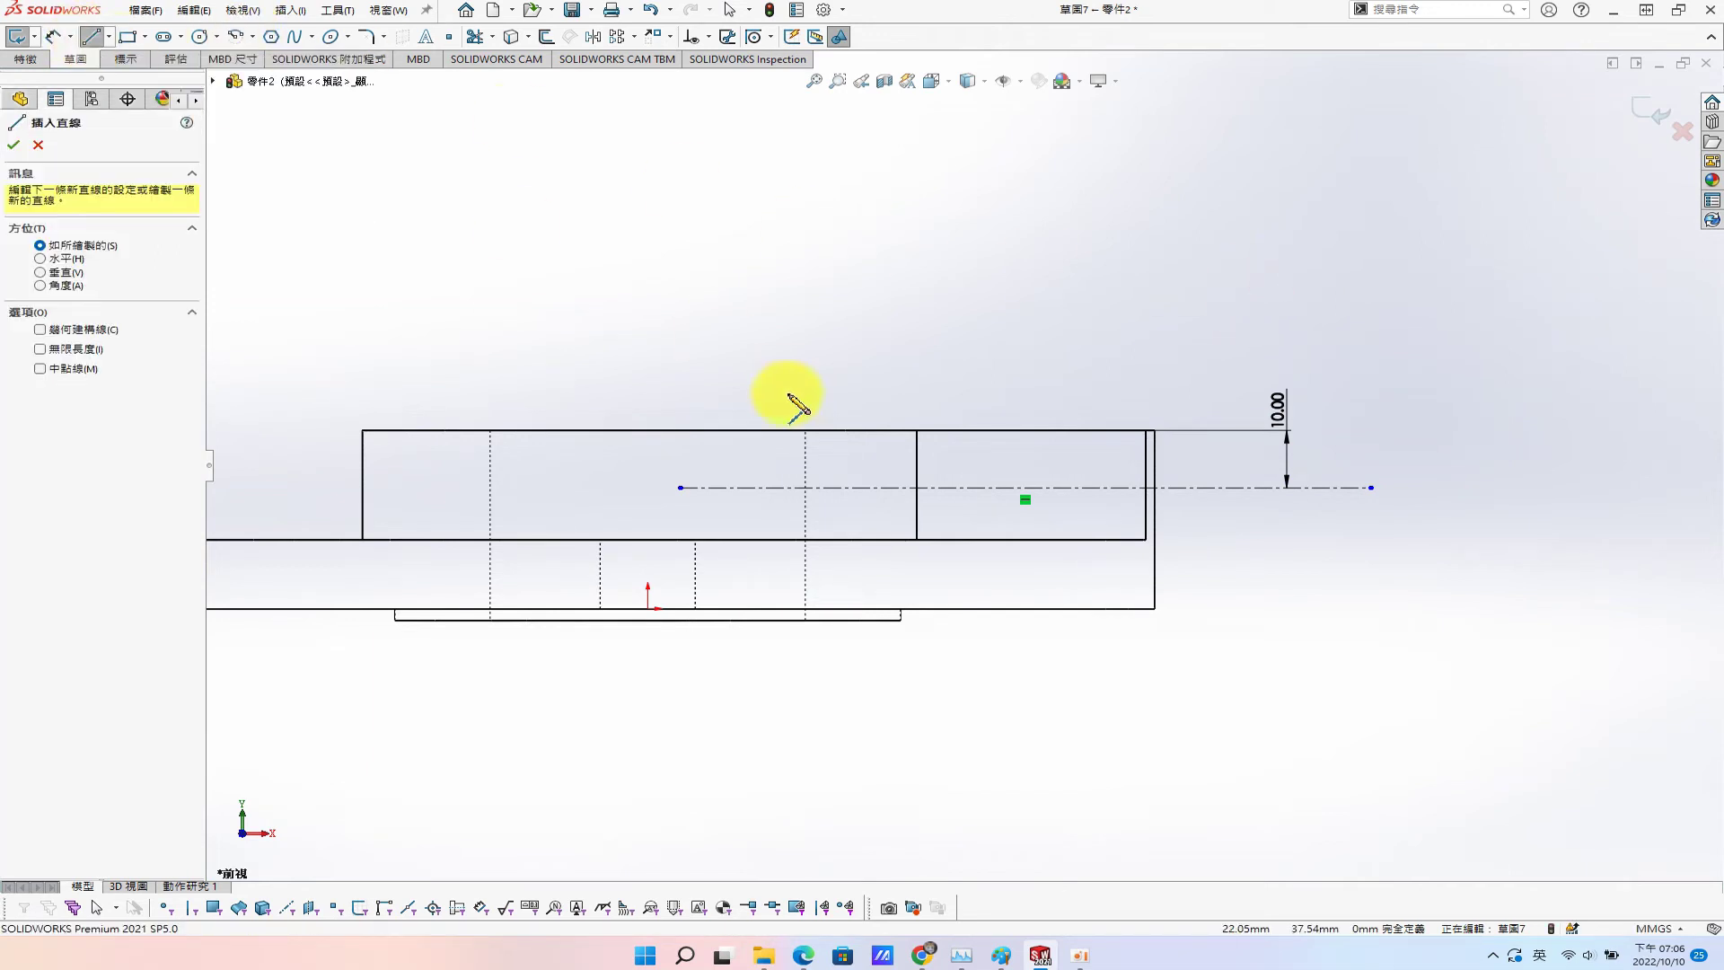
Make the centreline's left endpoint Vertical with the origin.
{"action": "key", "text": "Escape"}
{"action": "left_click", "coordinate": [681, 487]}
{"action": "left_click", "coordinate": [650, 609], "text": "ctrl"}
{"action": "left_click", "coordinate": [14, 433]}
{"action": "left_click", "coordinate": [735, 281]}
Sketch a closed stepped line outline sitting on the centreline.
{"action": "key", "text": "s"}
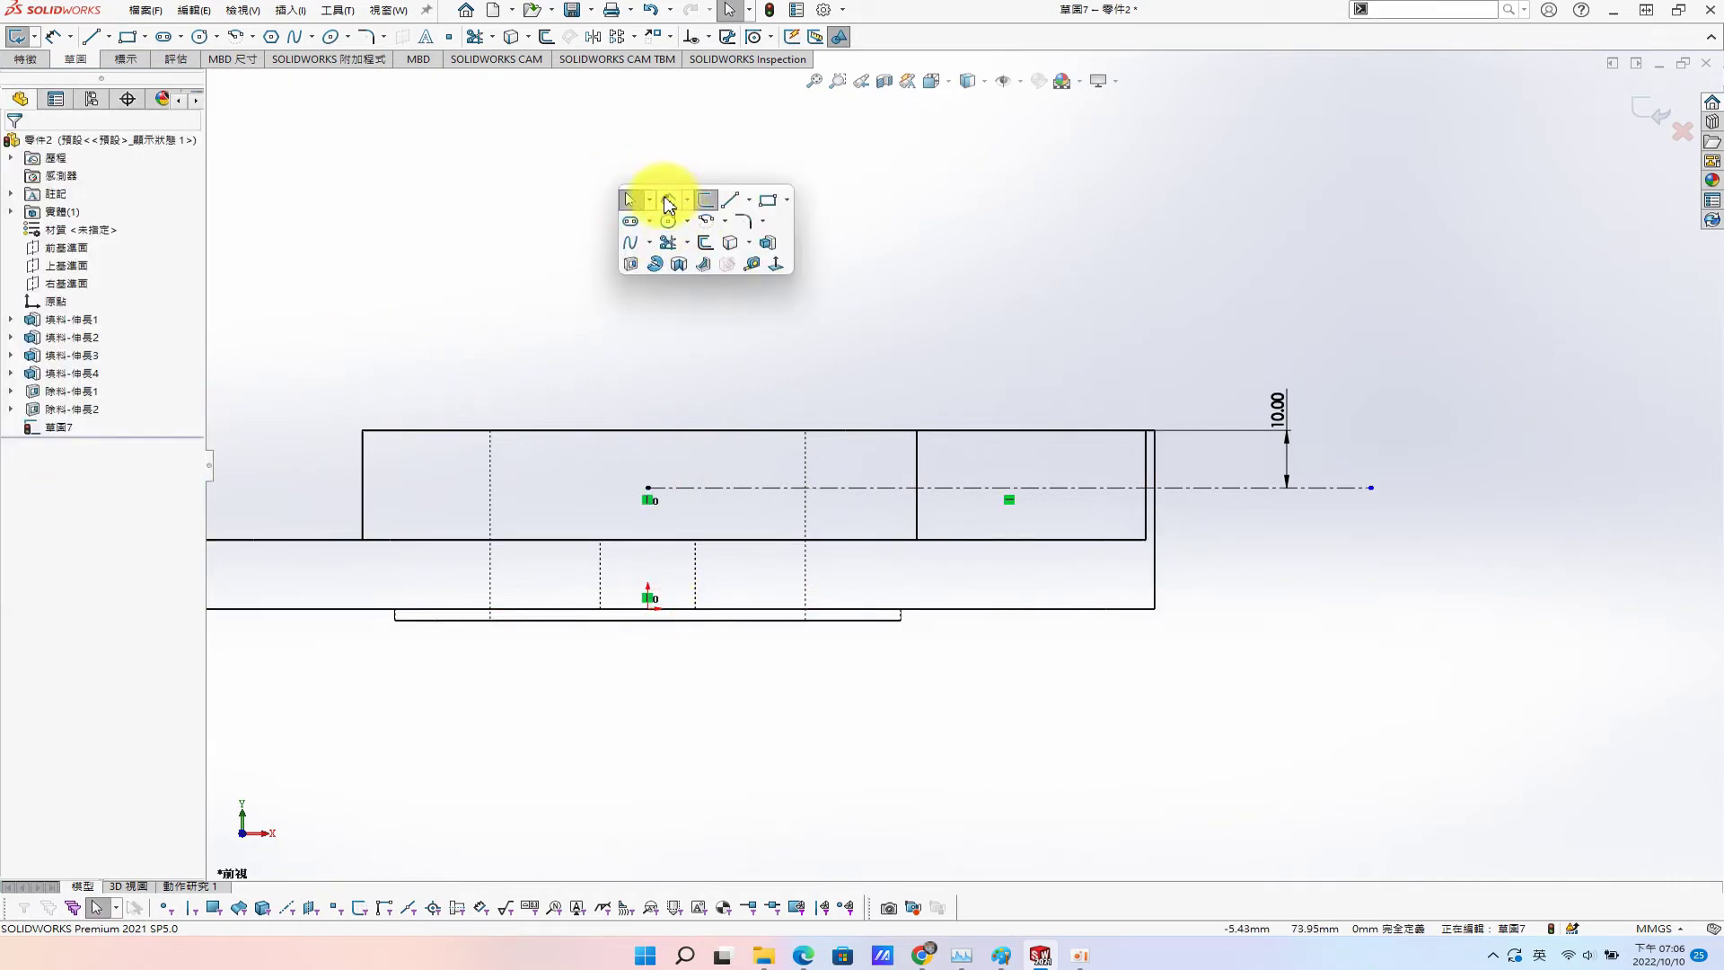
{"action": "left_click", "coordinate": [732, 202]}
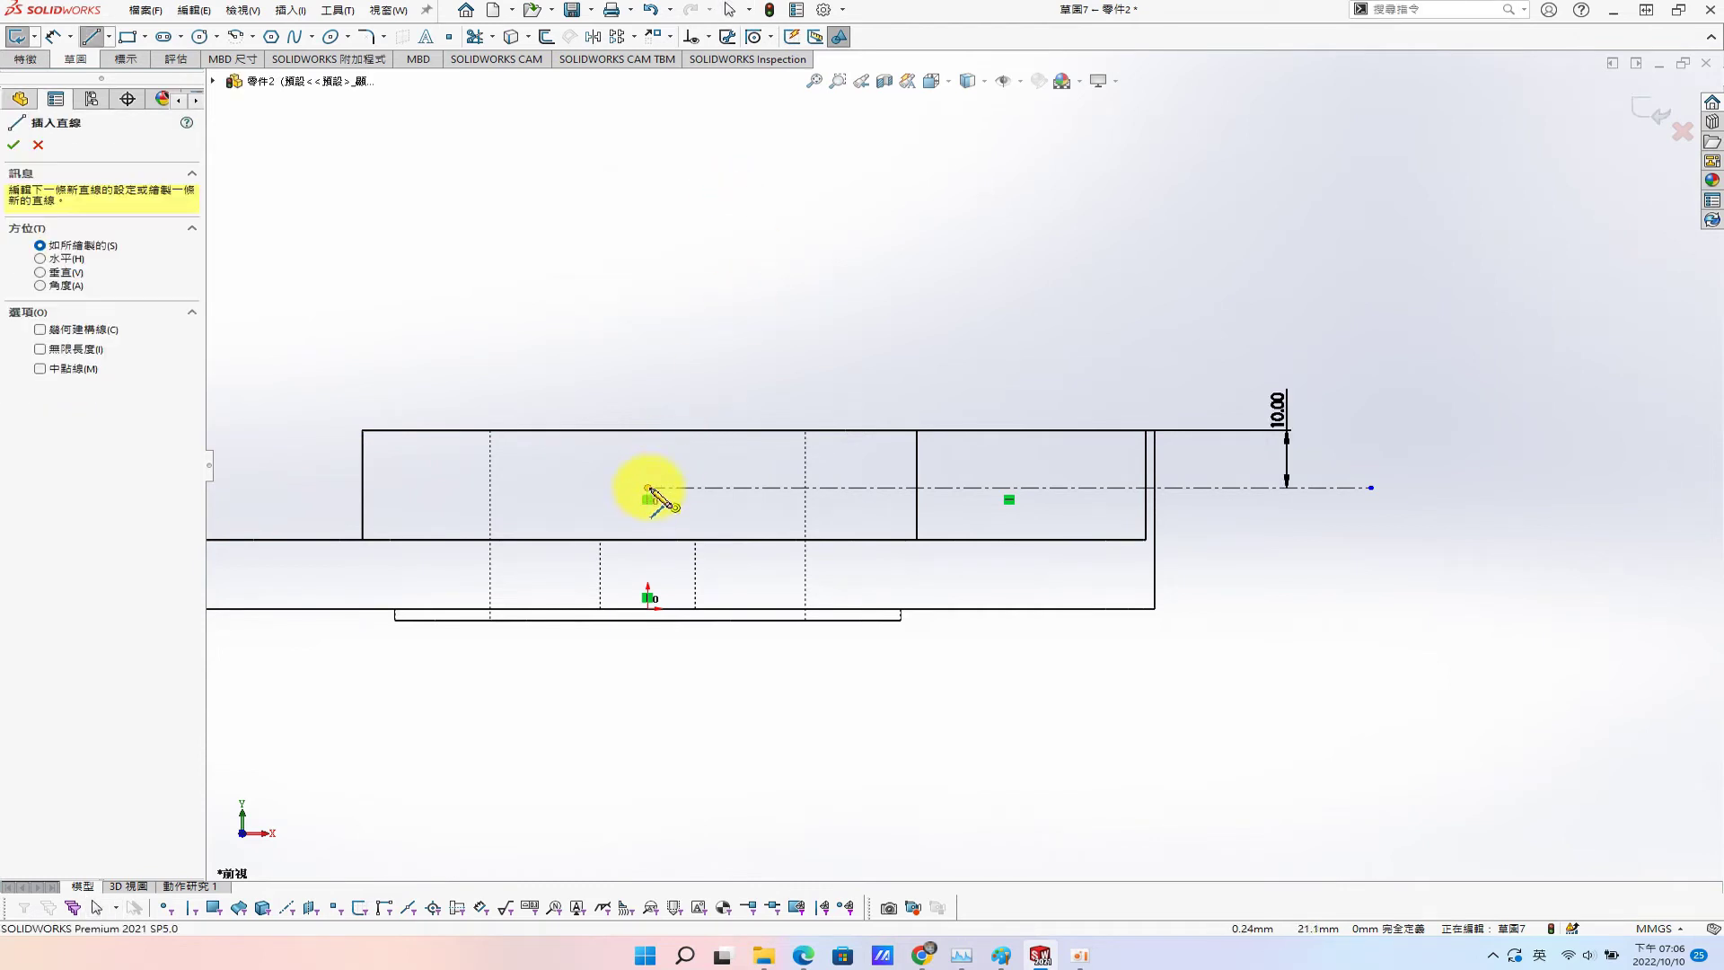
{"action": "left_click", "coordinate": [648, 474]}
{"action": "left_click", "coordinate": [1022, 472]}
{"action": "left_click", "coordinate": [1022, 455]}
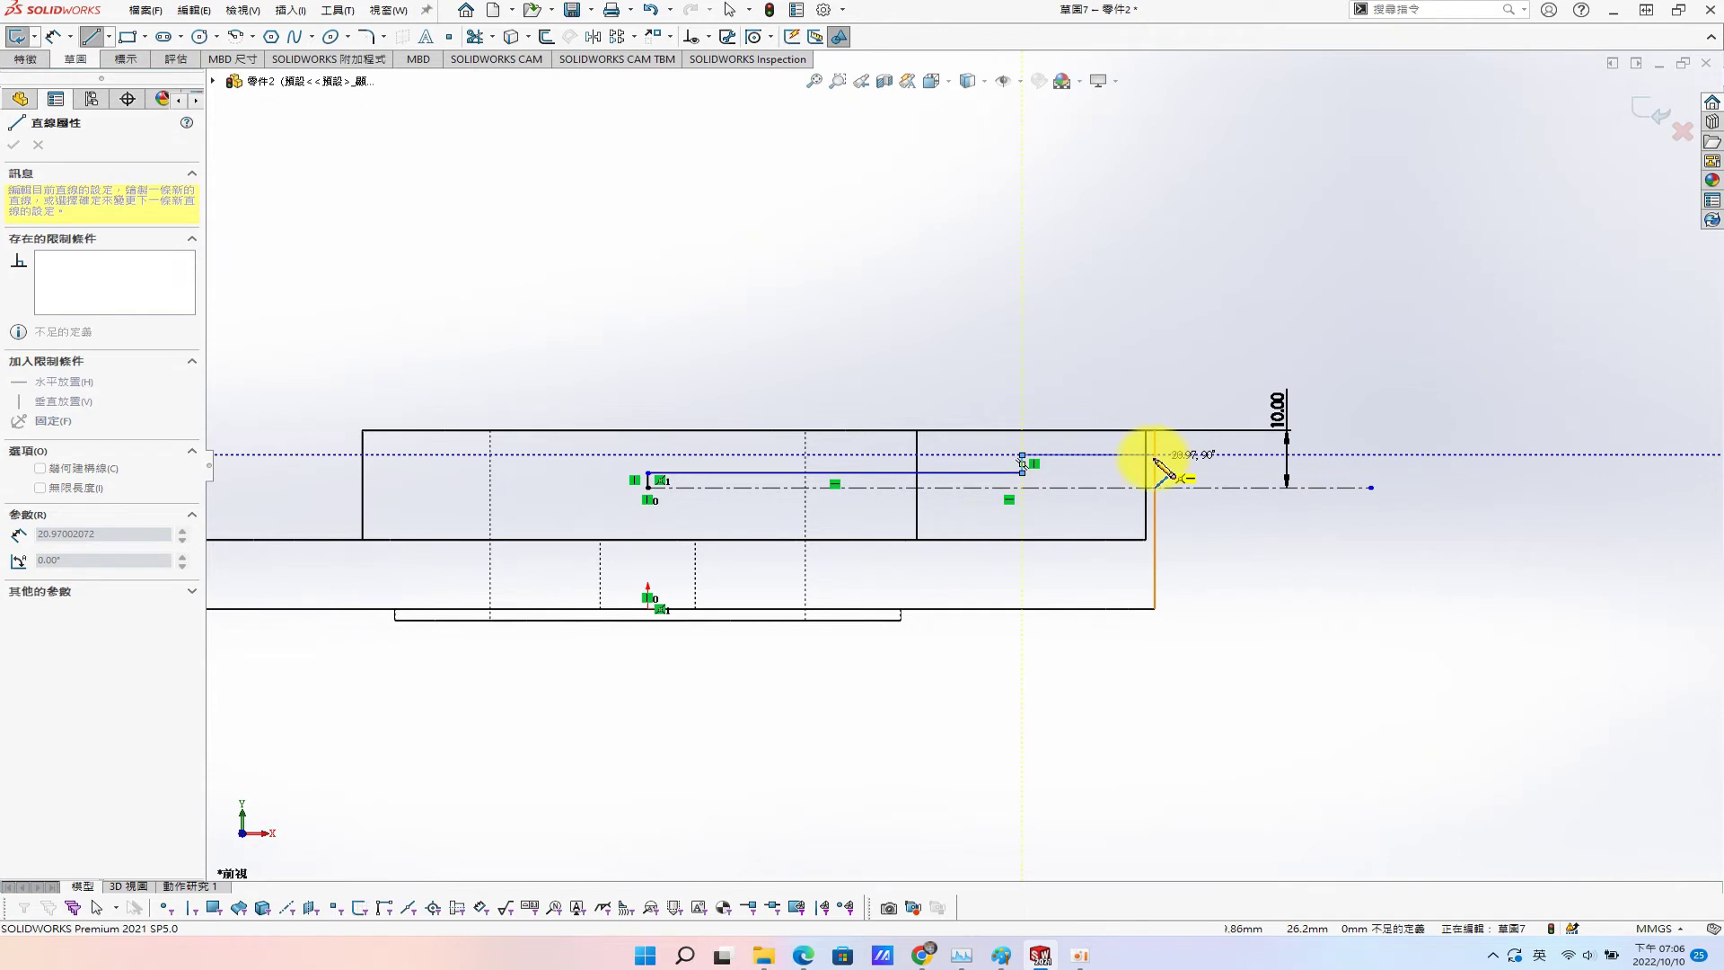
{"action": "left_click", "coordinate": [1154, 455]}
{"action": "left_click", "coordinate": [1154, 488]}
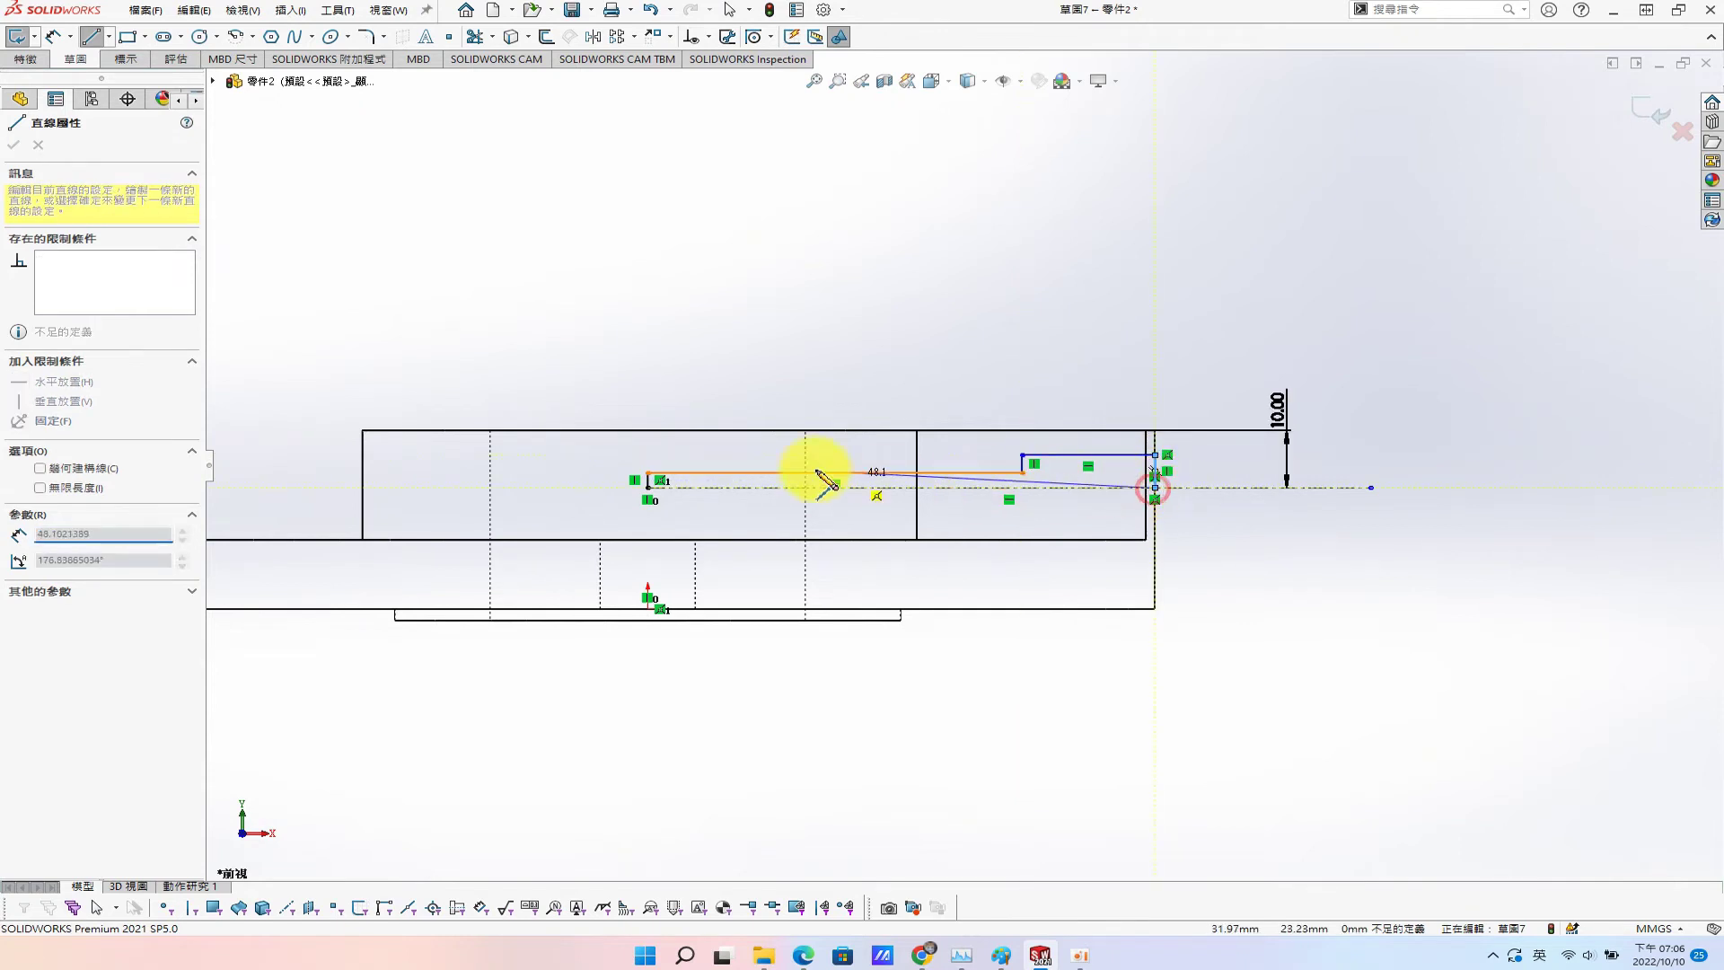
{"action": "left_click", "coordinate": [648, 487]}
{"action": "key", "text": "Escape"}
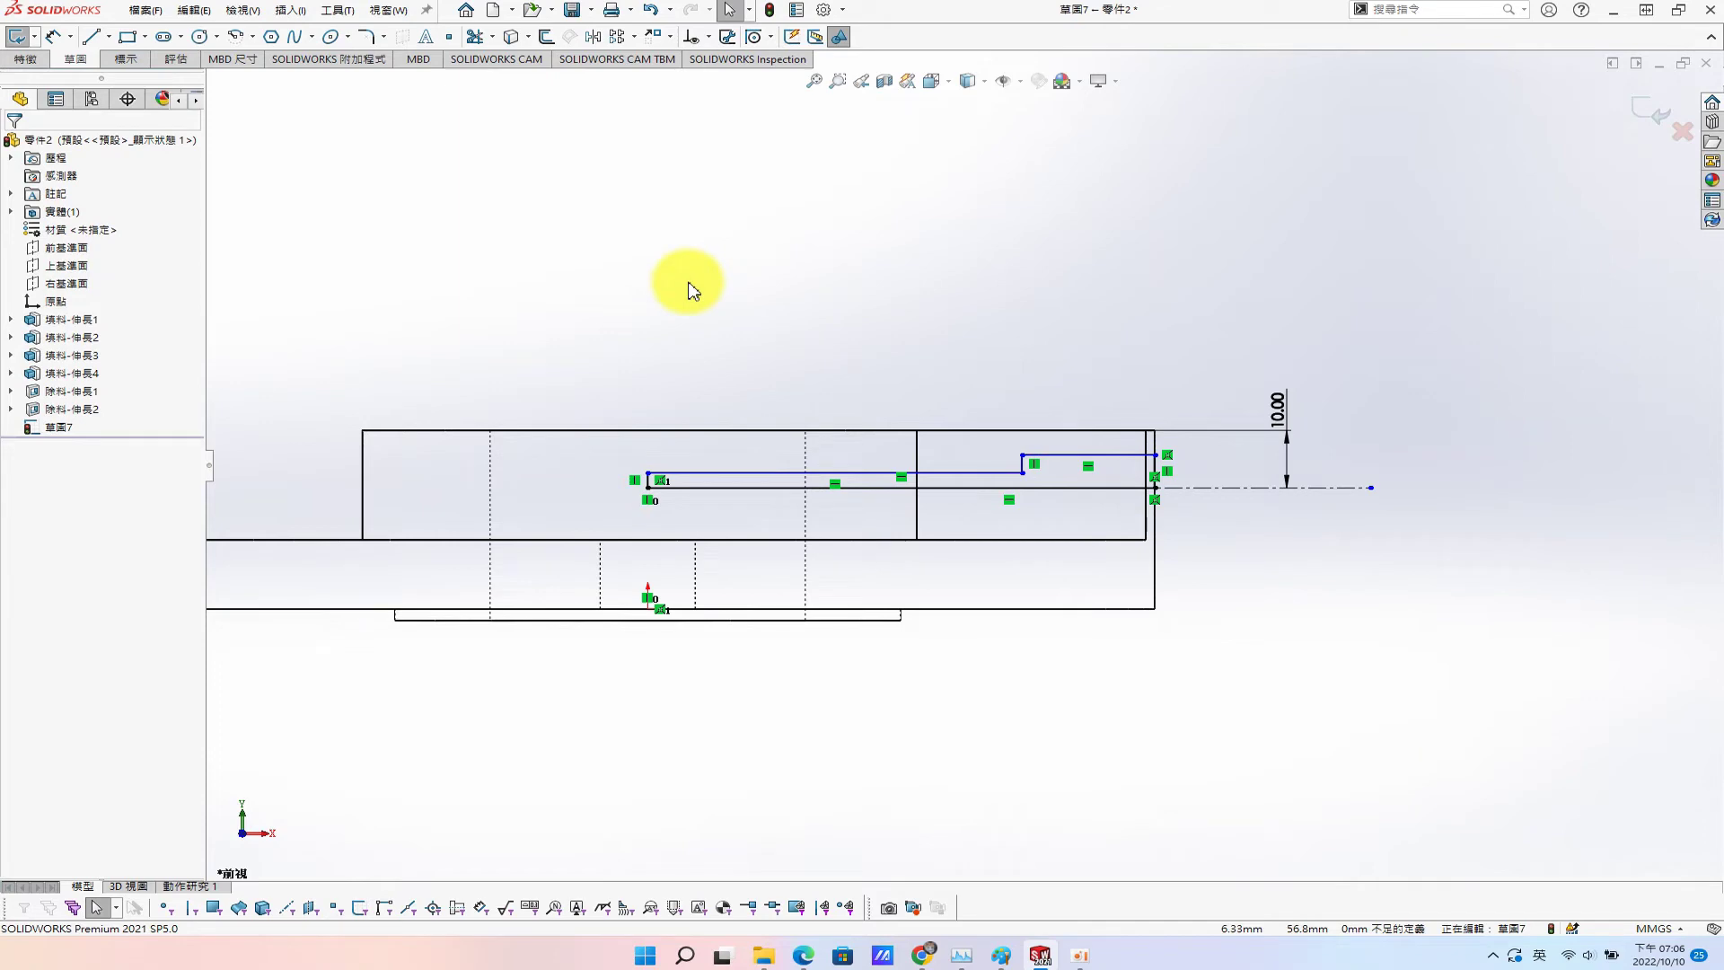
{"action": "key", "text": "s"}
{"action": "left_click", "coordinate": [773, 295]}
Dimension the upper step's length as 6.00.
{"action": "left_click", "coordinate": [1080, 460]}
{"action": "left_click", "coordinate": [1118, 321]}
{"action": "type", "text": "6"}
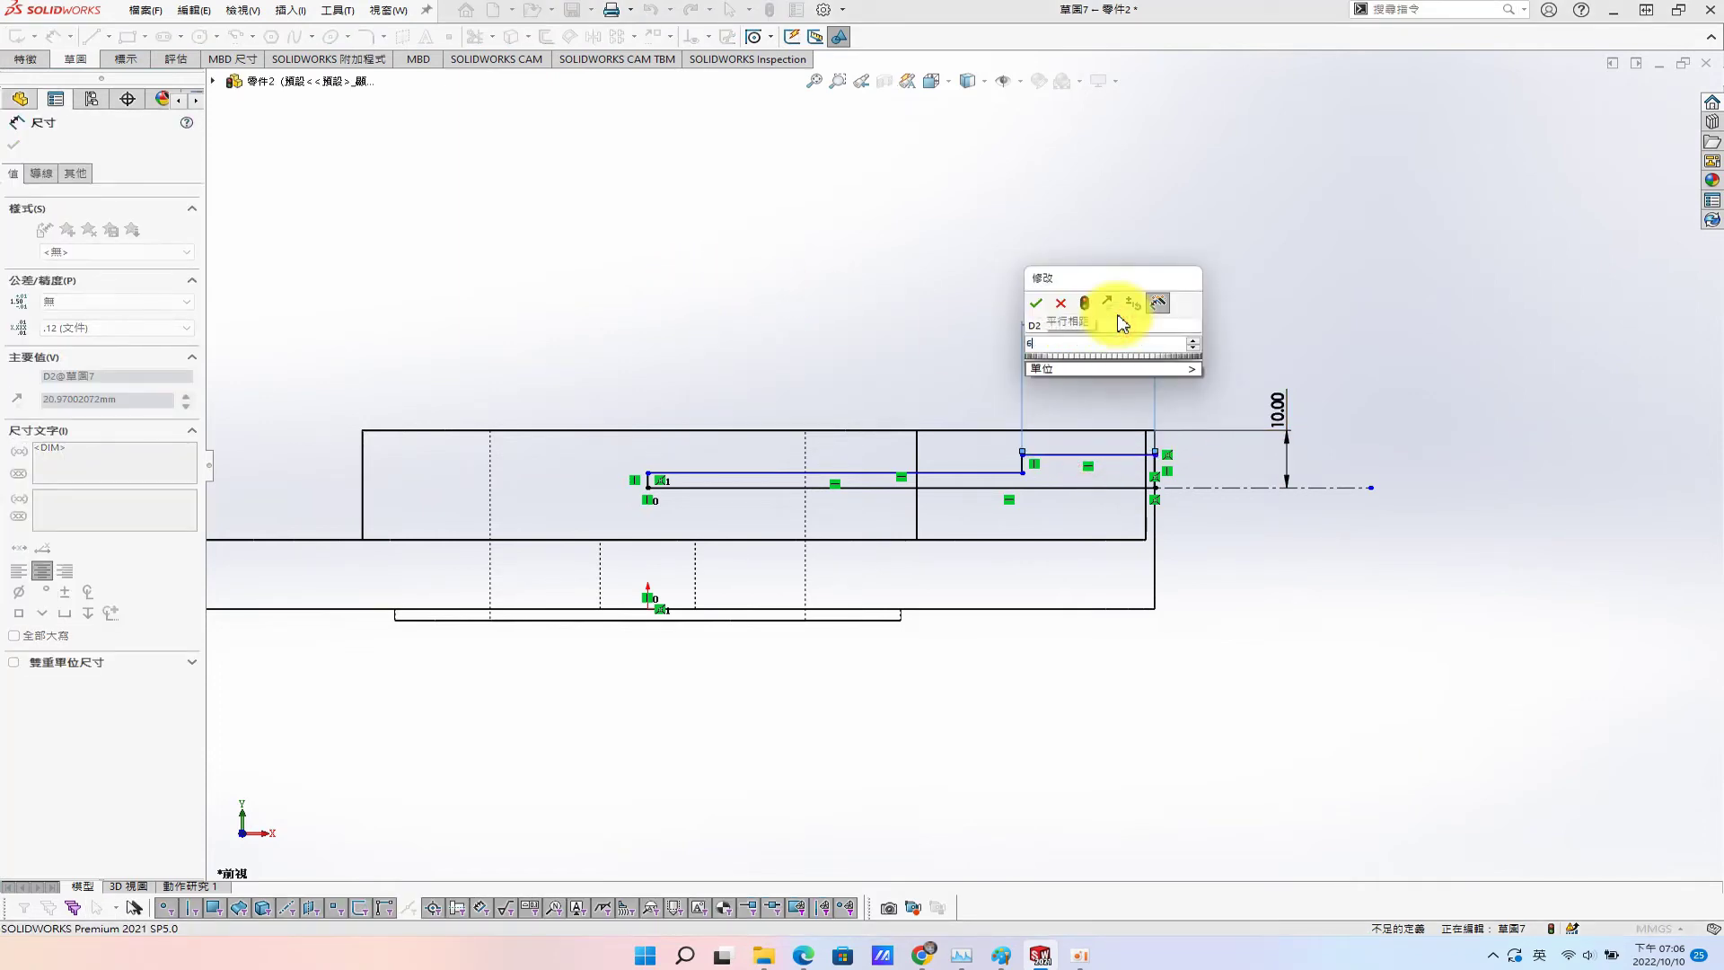
{"action": "key", "text": "Return"}
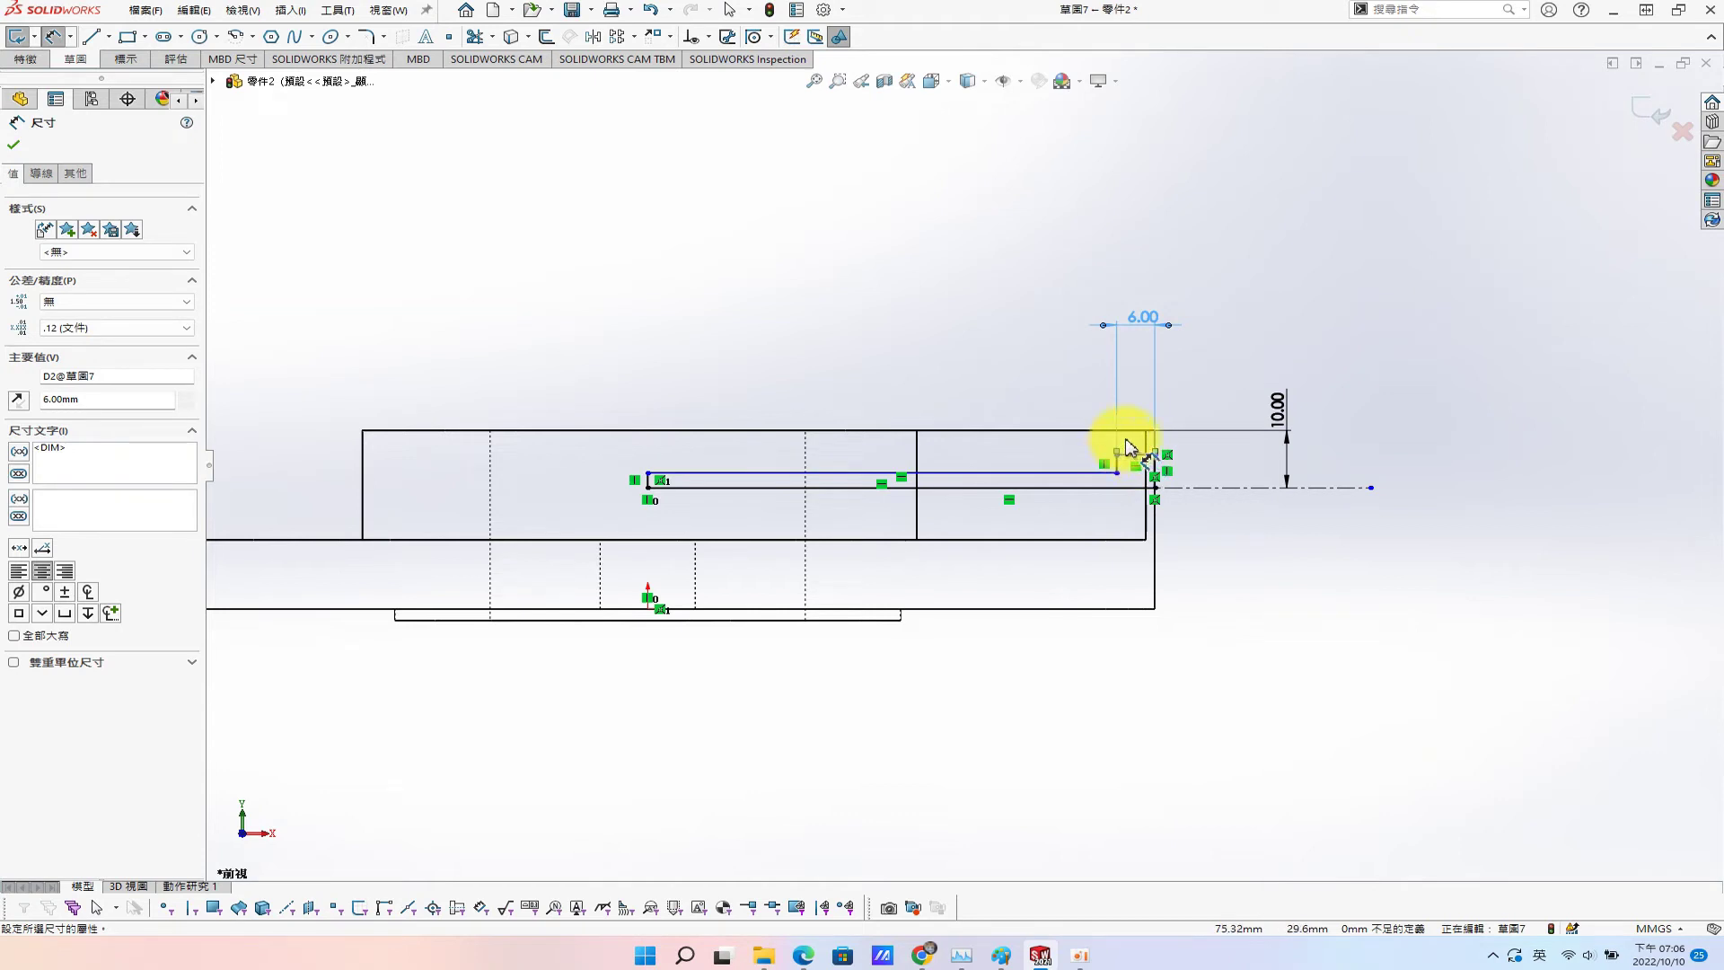
Add trial 2.65 and 5.77 dimensions to the centreline, then delete both.
{"action": "left_click", "coordinate": [1077, 472]}
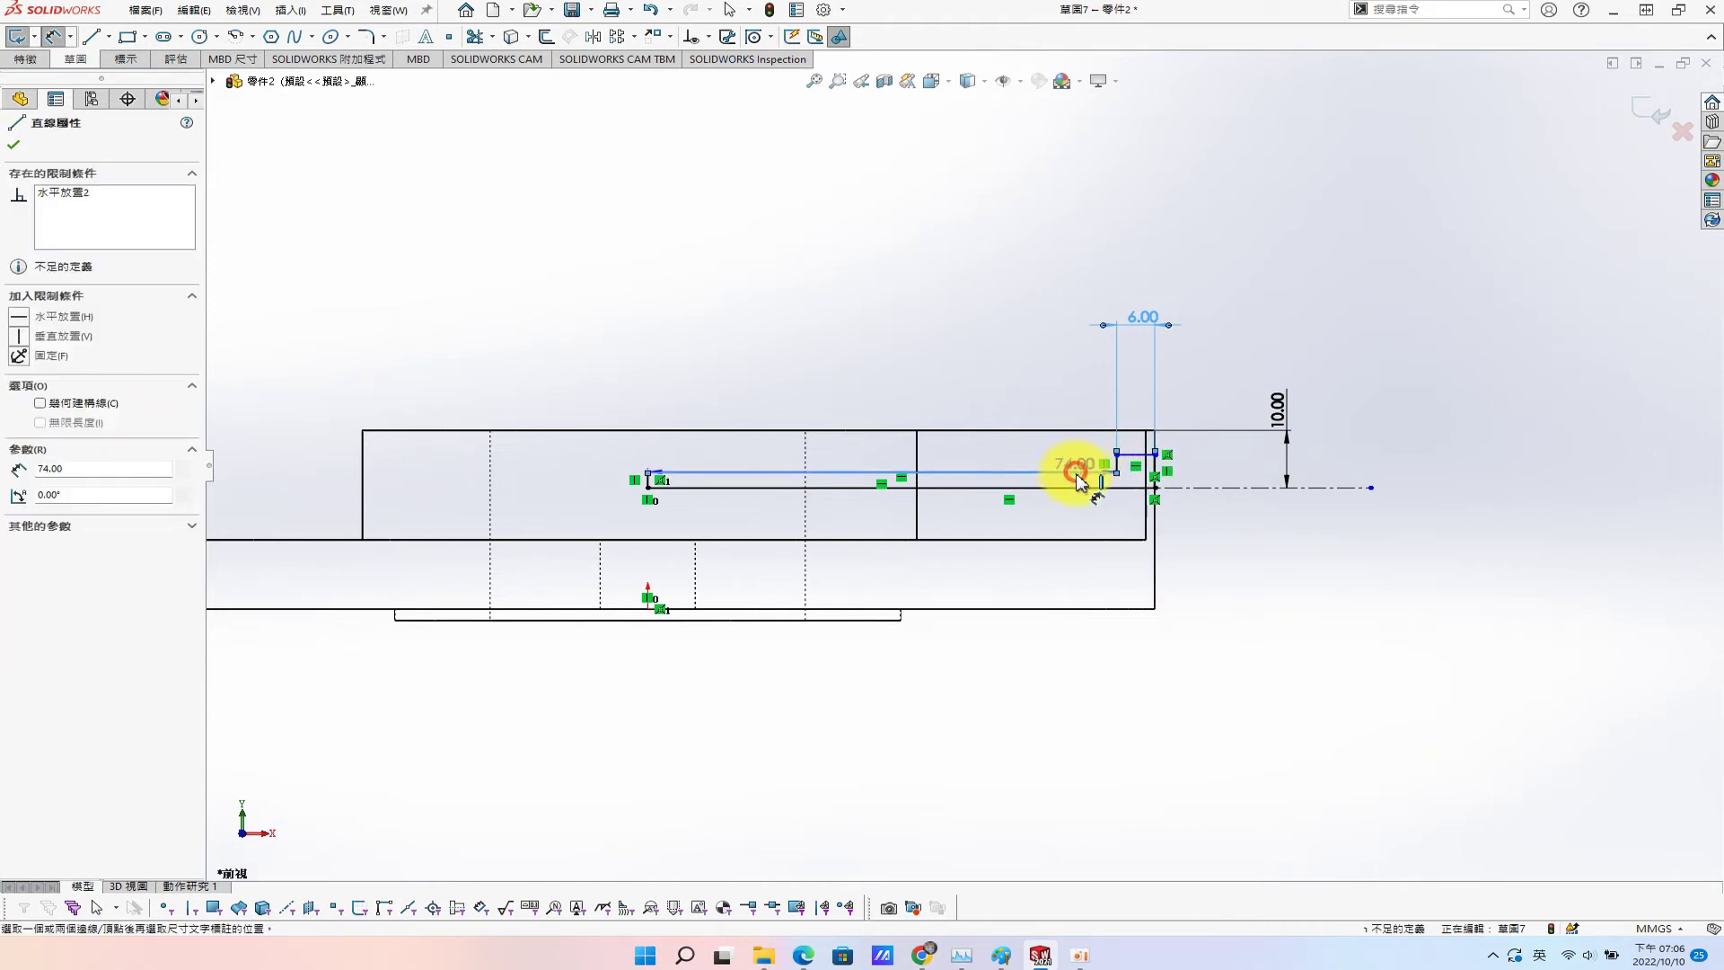
{"action": "left_click", "coordinate": [1227, 487]}
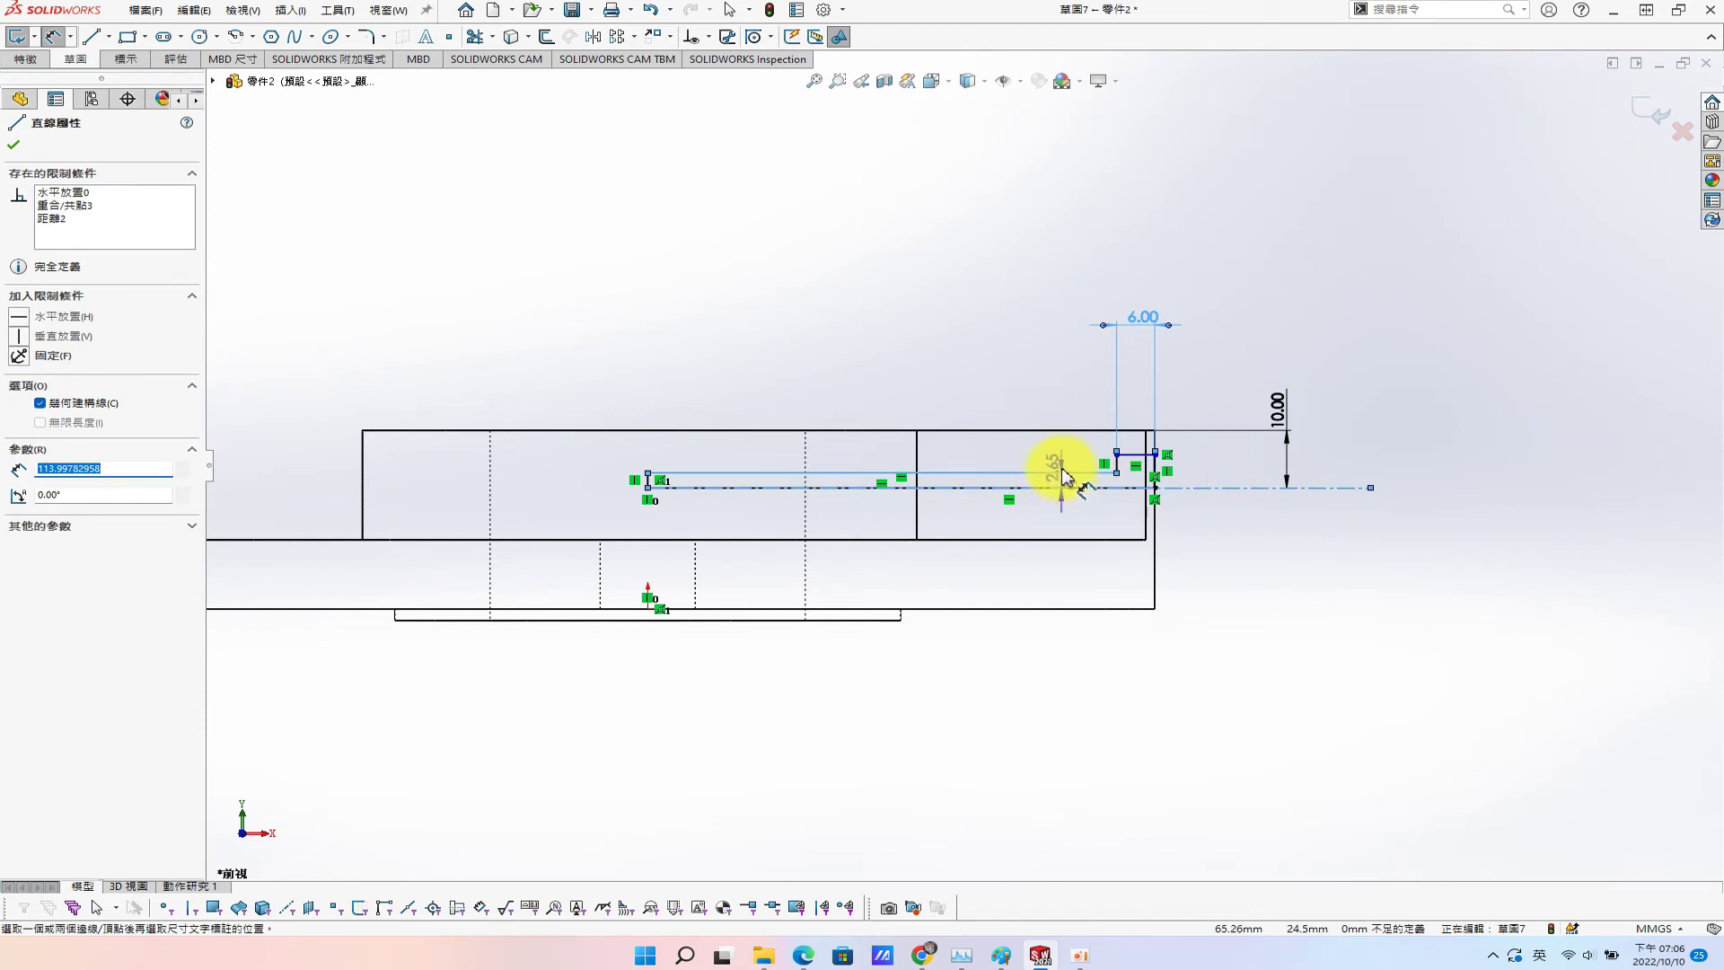
{"action": "left_click", "coordinate": [1060, 473]}
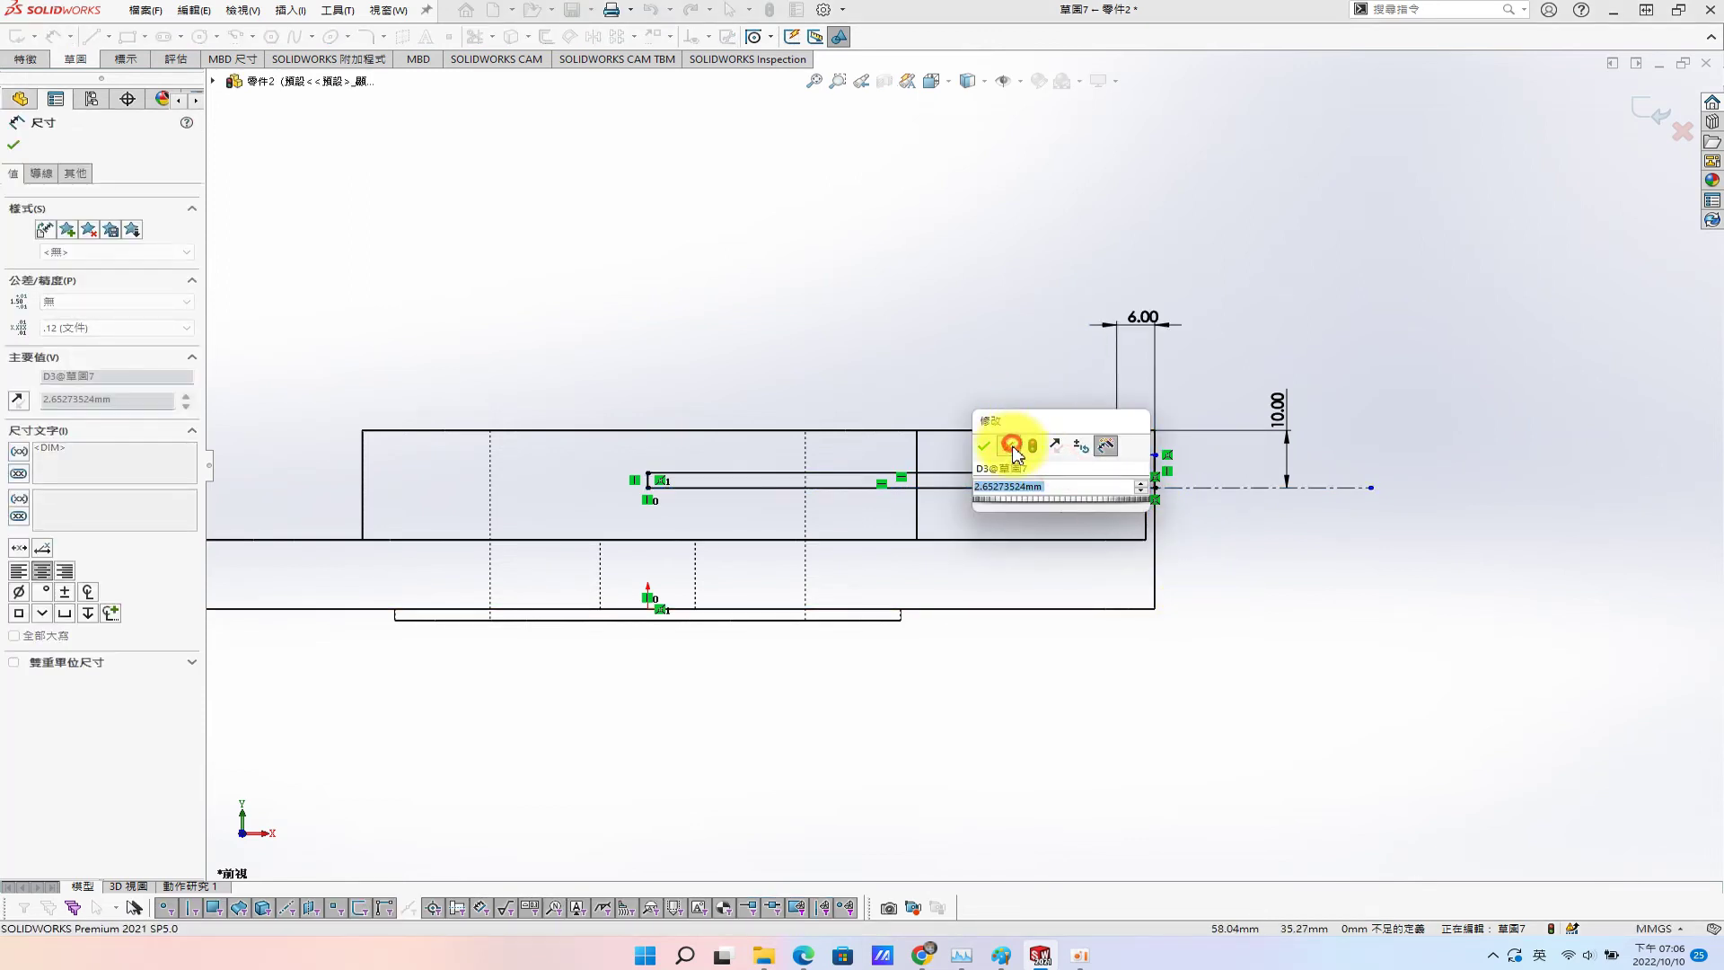
{"action": "left_click", "coordinate": [1012, 445]}
{"action": "key", "text": "Delete"}
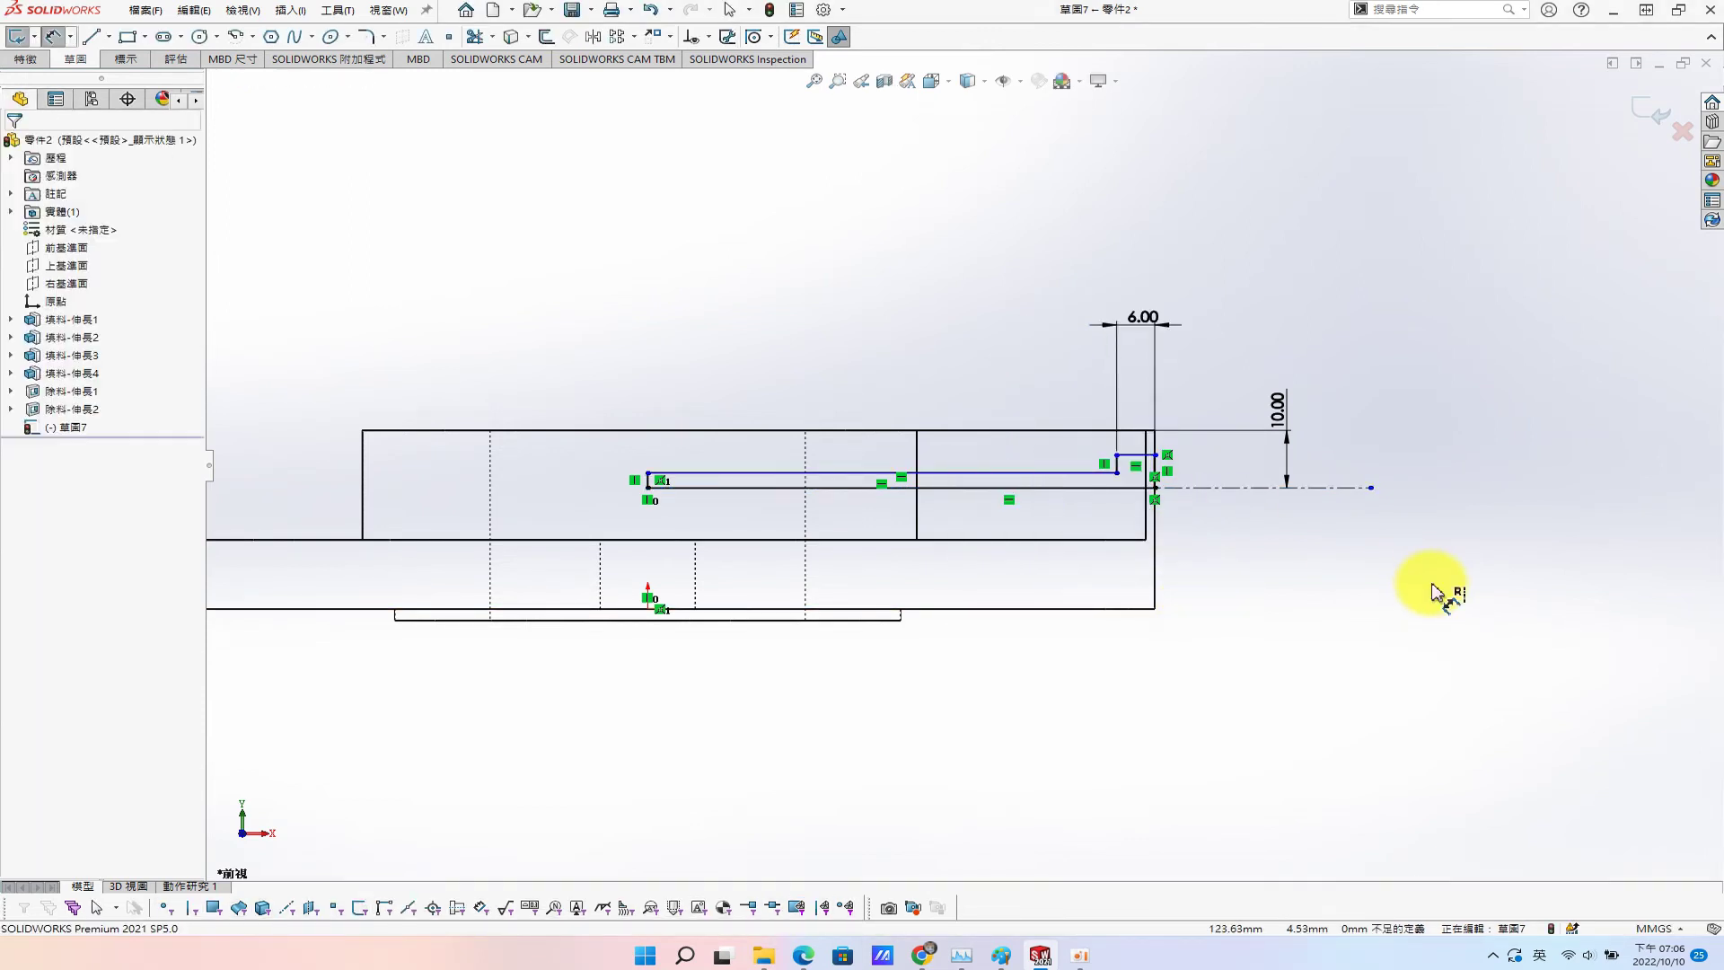
{"action": "left_click", "coordinate": [1130, 455]}
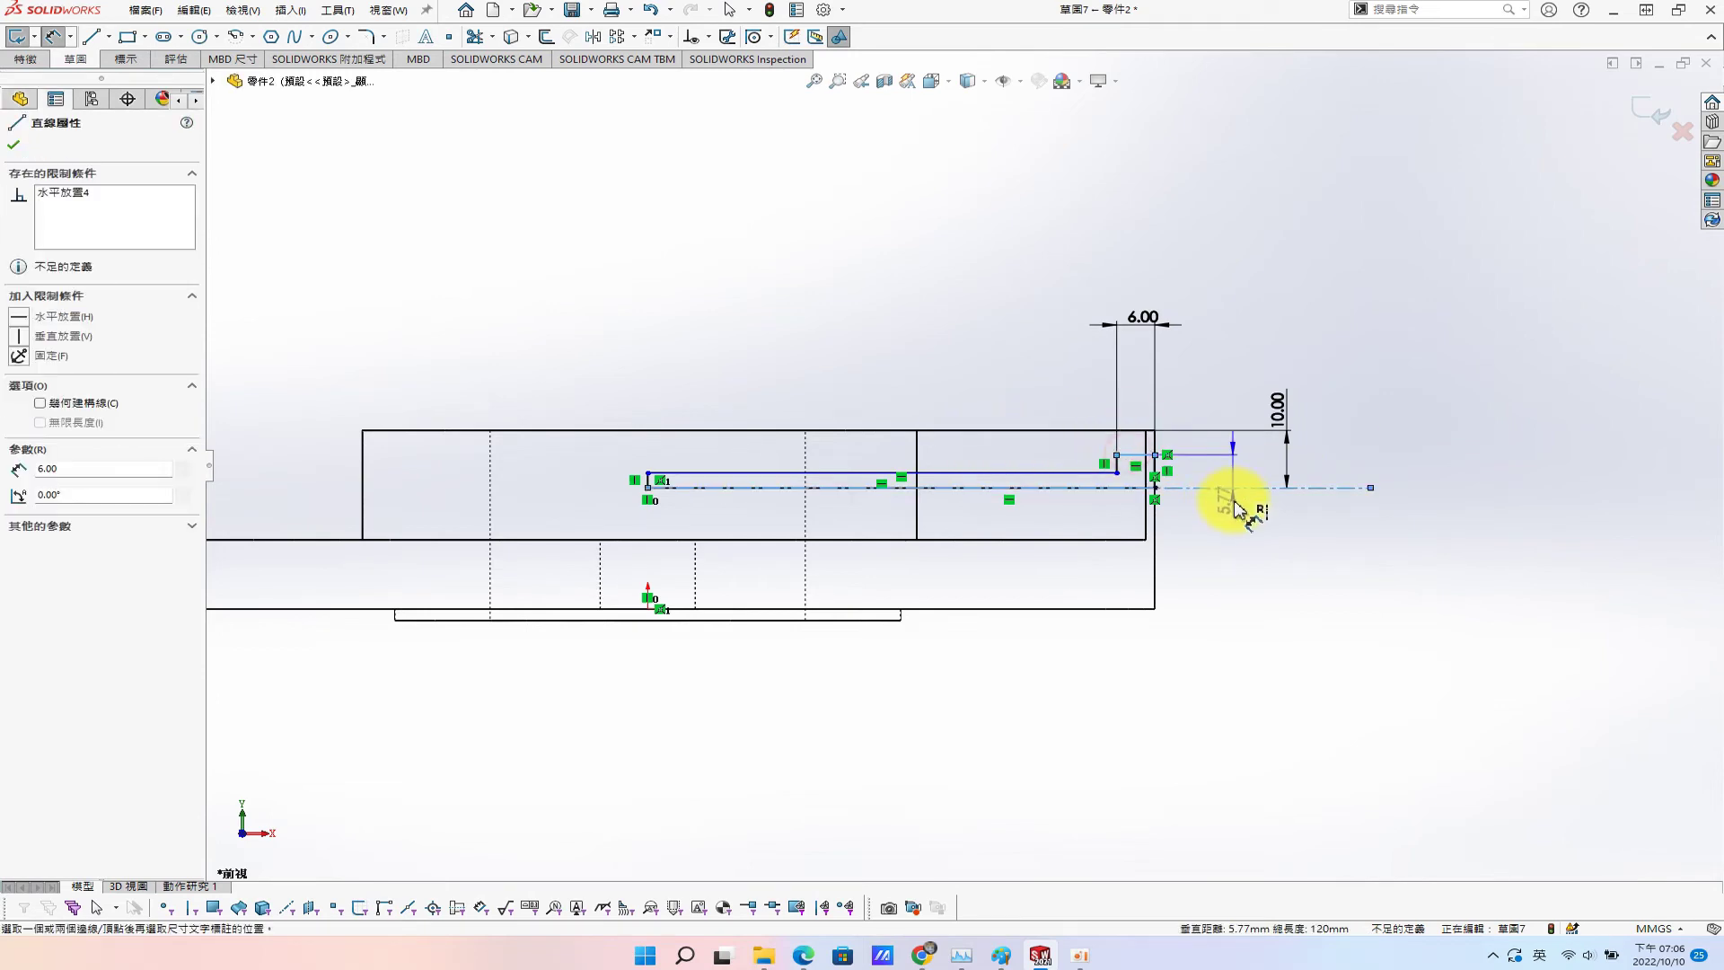
{"action": "left_click", "coordinate": [1240, 489]}
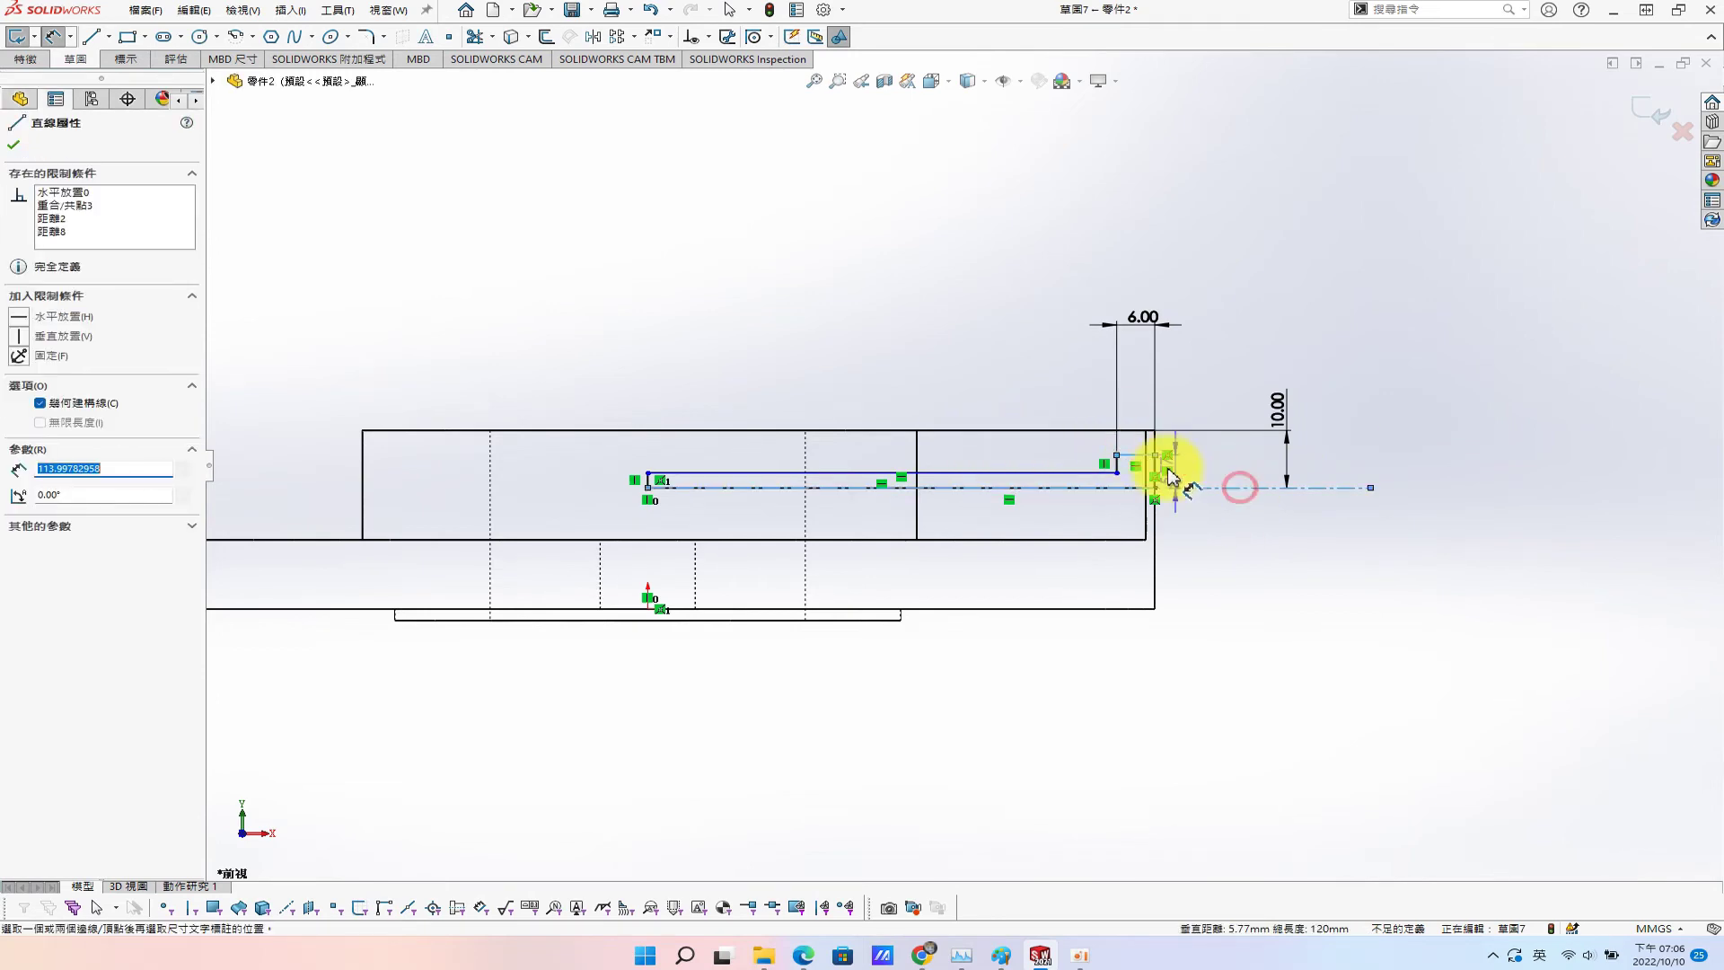
{"action": "left_click", "coordinate": [1138, 461]}
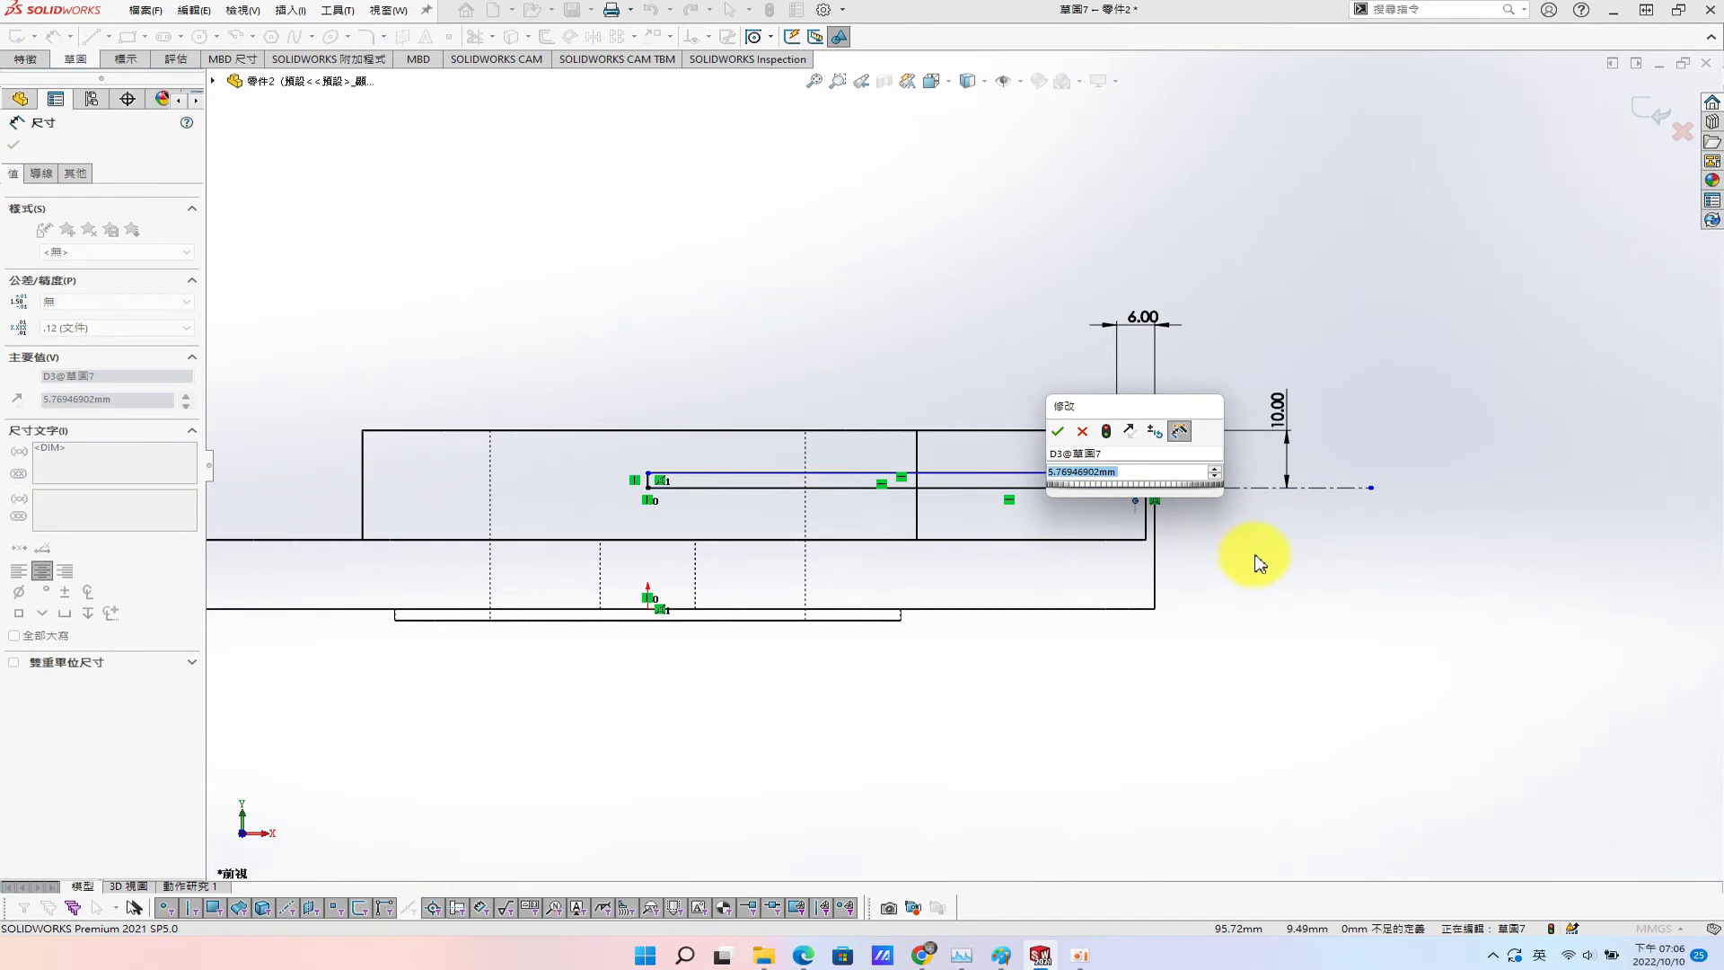
{"action": "left_click", "coordinate": [1256, 562]}
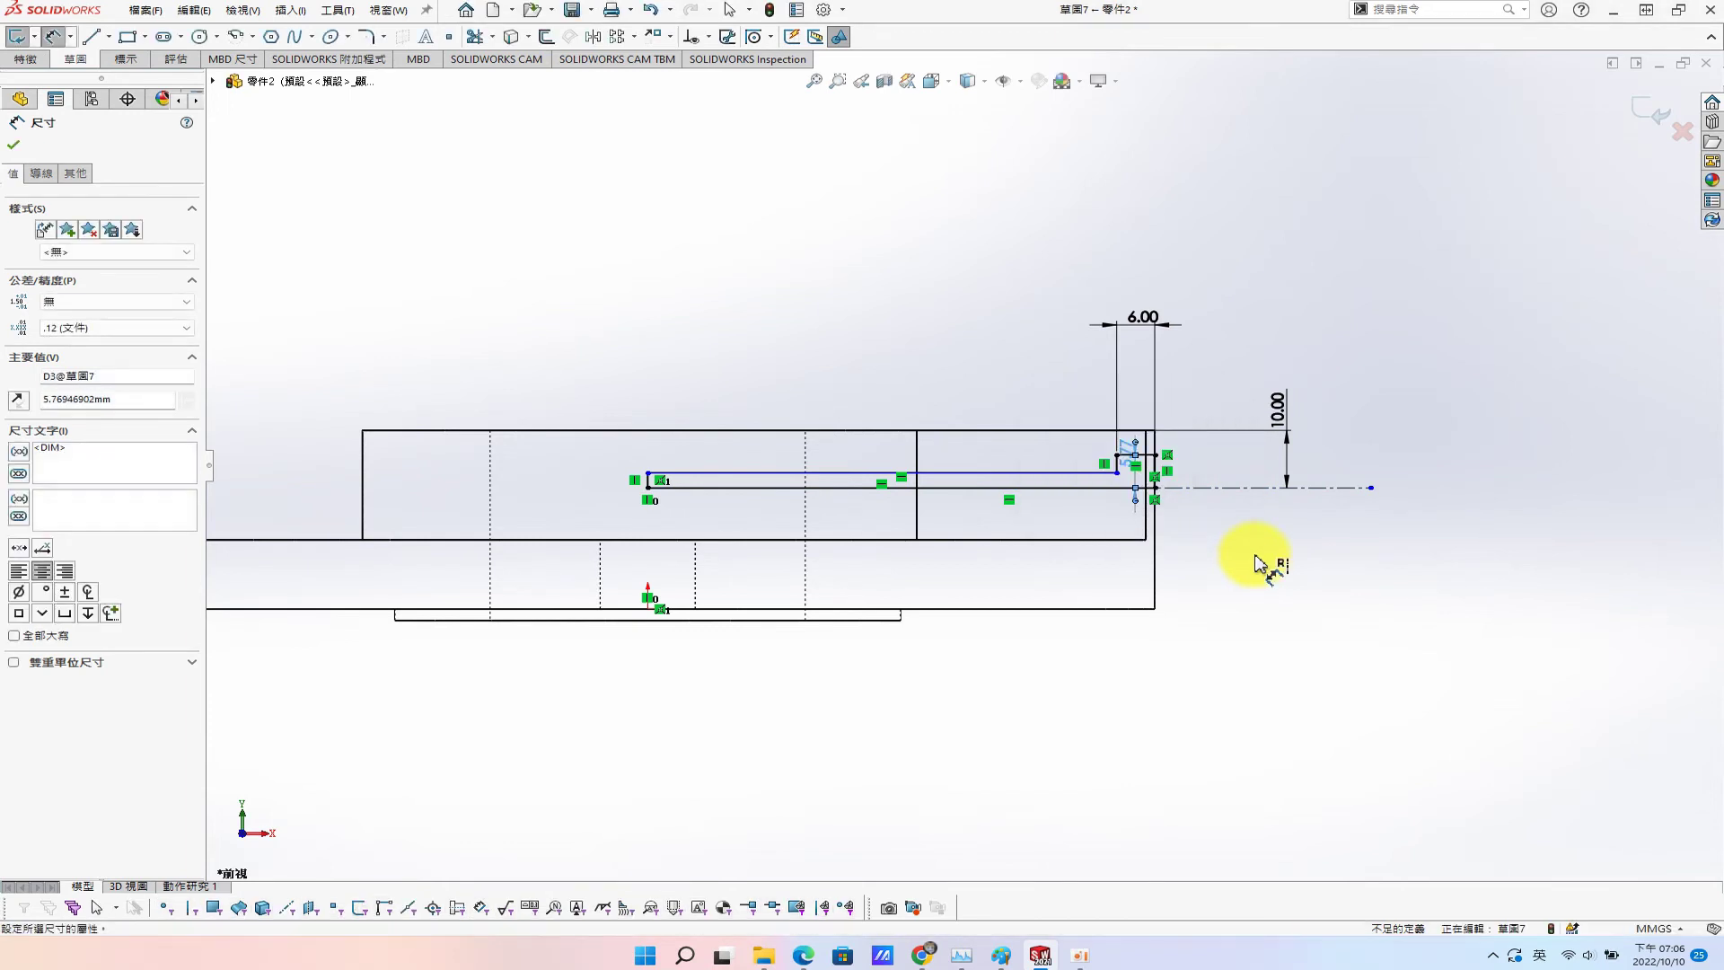
{"action": "key", "text": "Escape"}
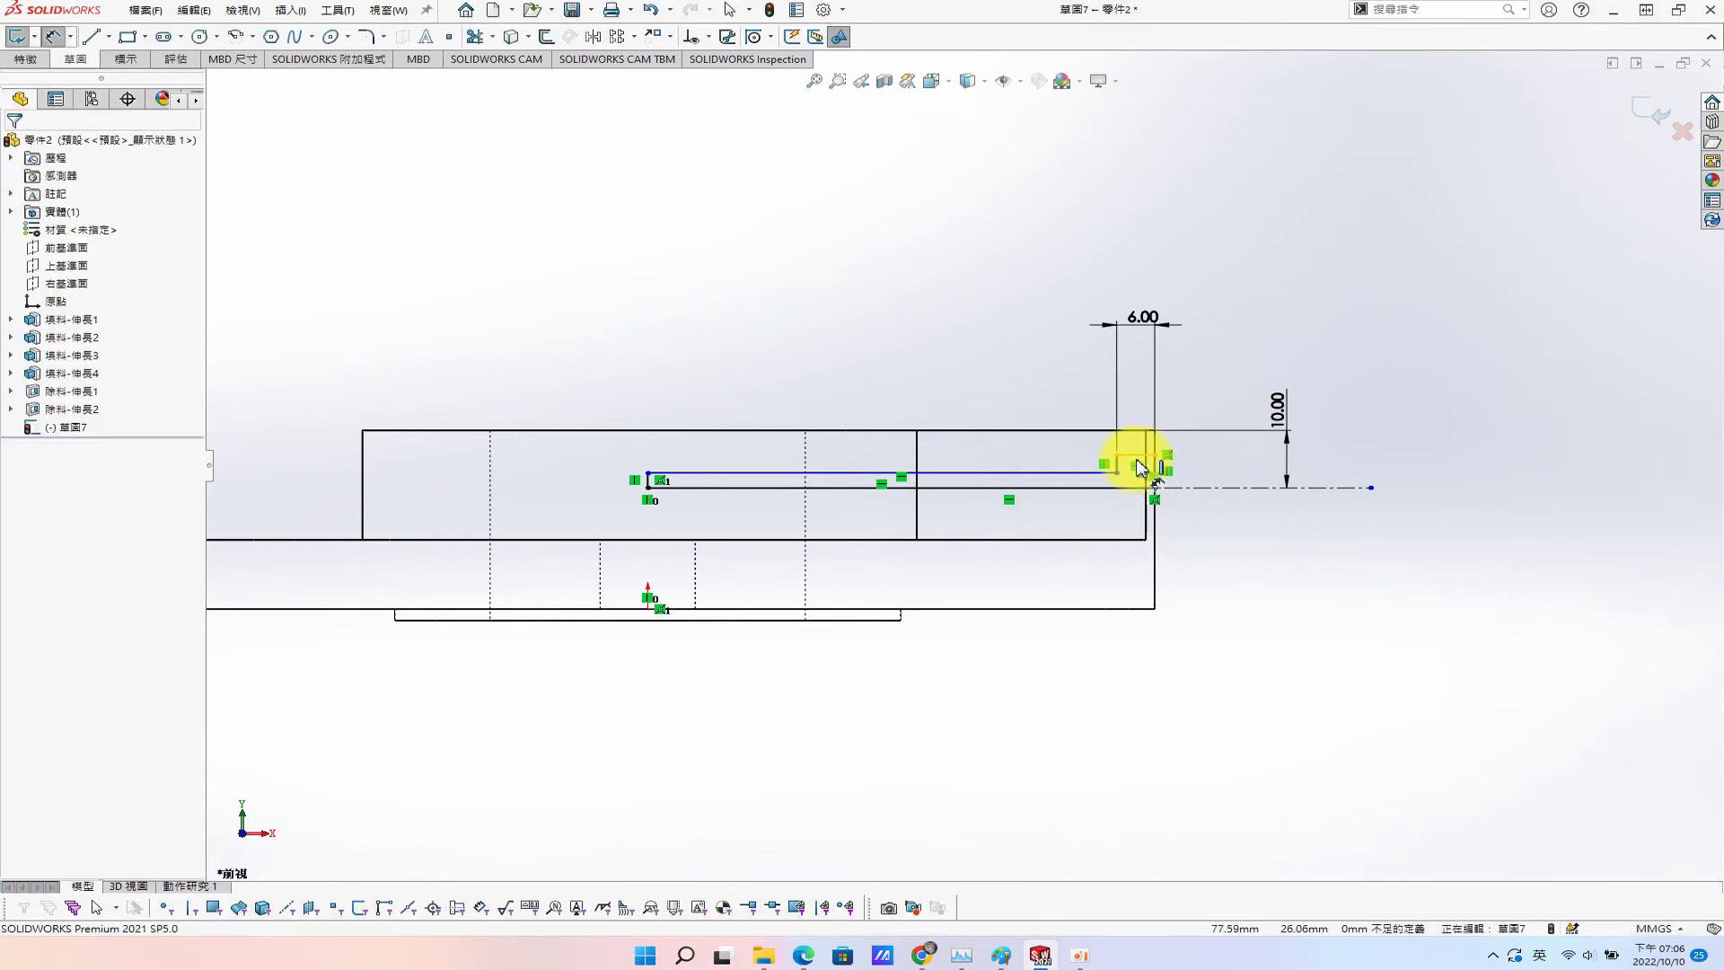
{"action": "left_click", "coordinate": [1136, 464]}
{"action": "left_click", "coordinate": [1241, 557]}
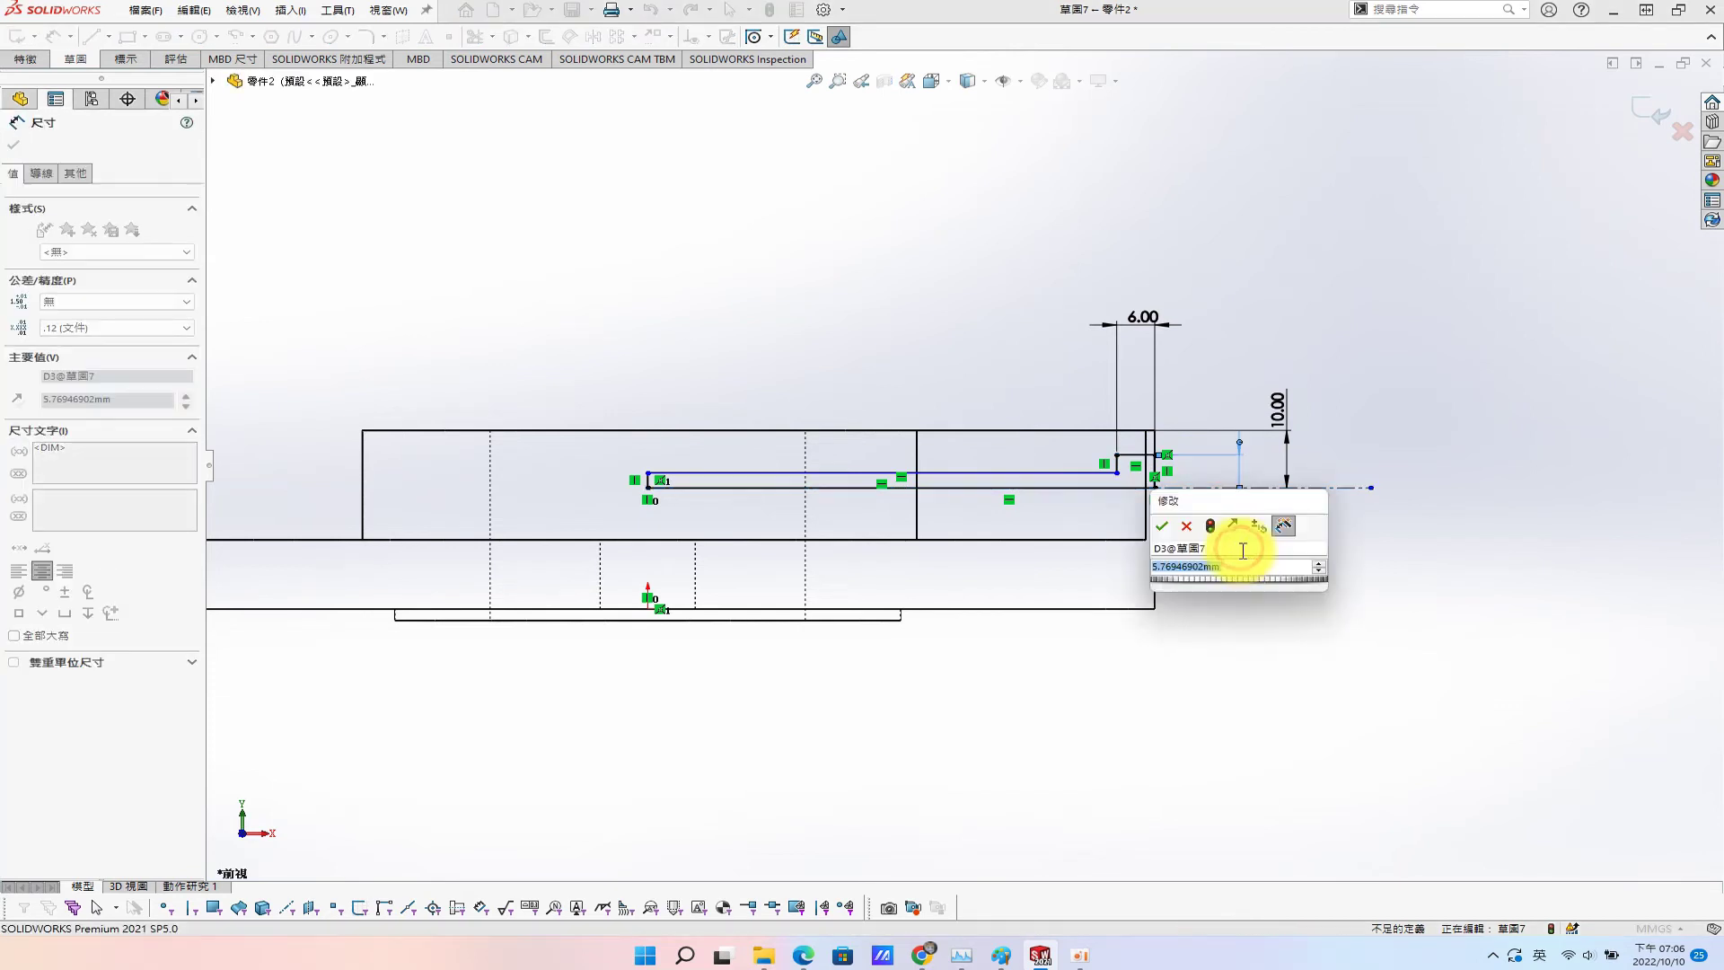
{"action": "key", "text": "Return"}
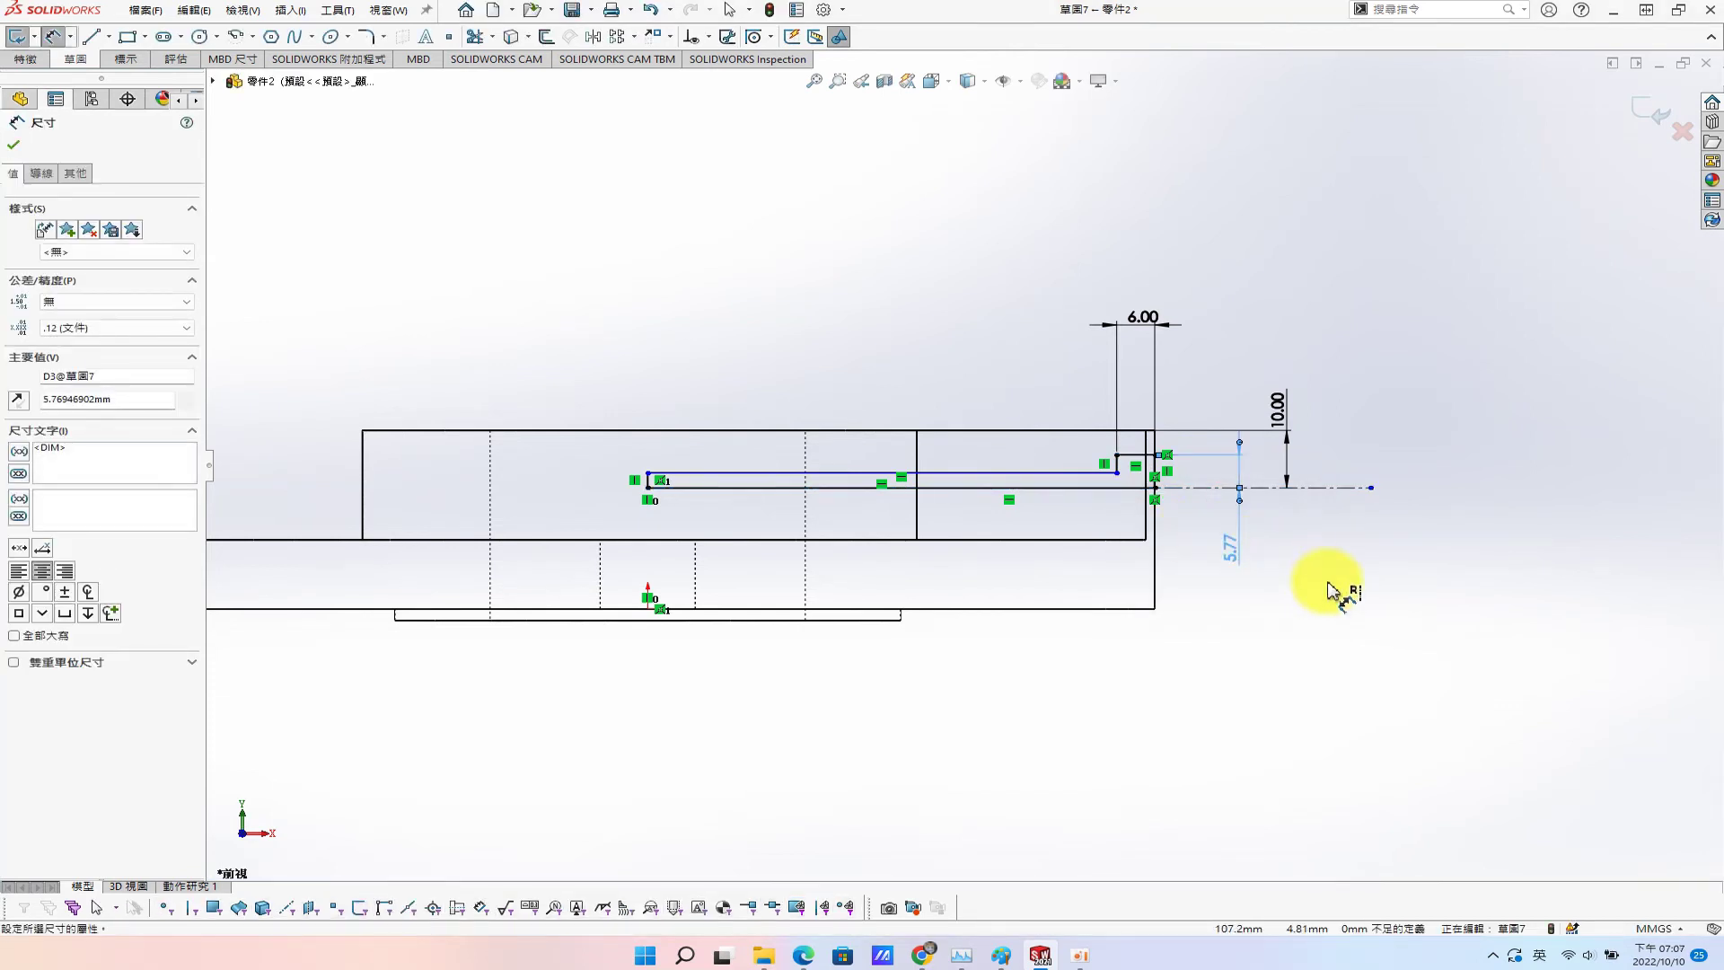
{"action": "key", "text": "Delete"}
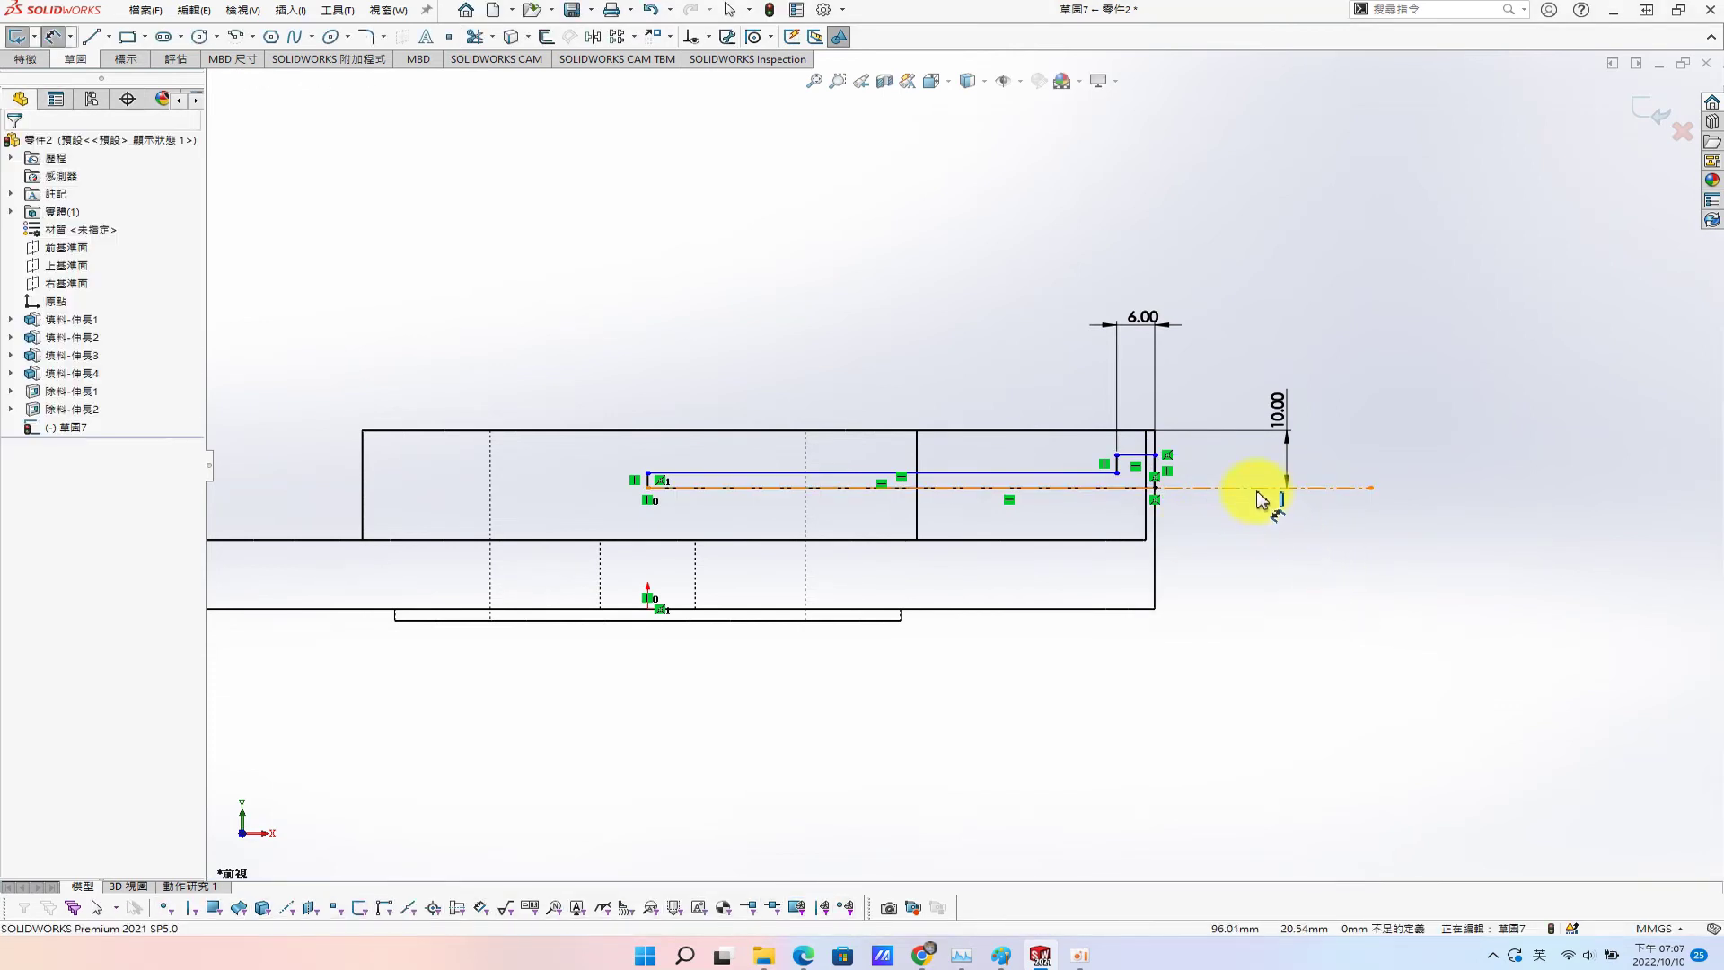
Add 15.00 and 9.00 diameter dimensions across the centreline.
{"action": "left_click", "coordinate": [1268, 488]}
{"action": "left_click", "coordinate": [1151, 454]}
{"action": "left_click", "coordinate": [1274, 597]}
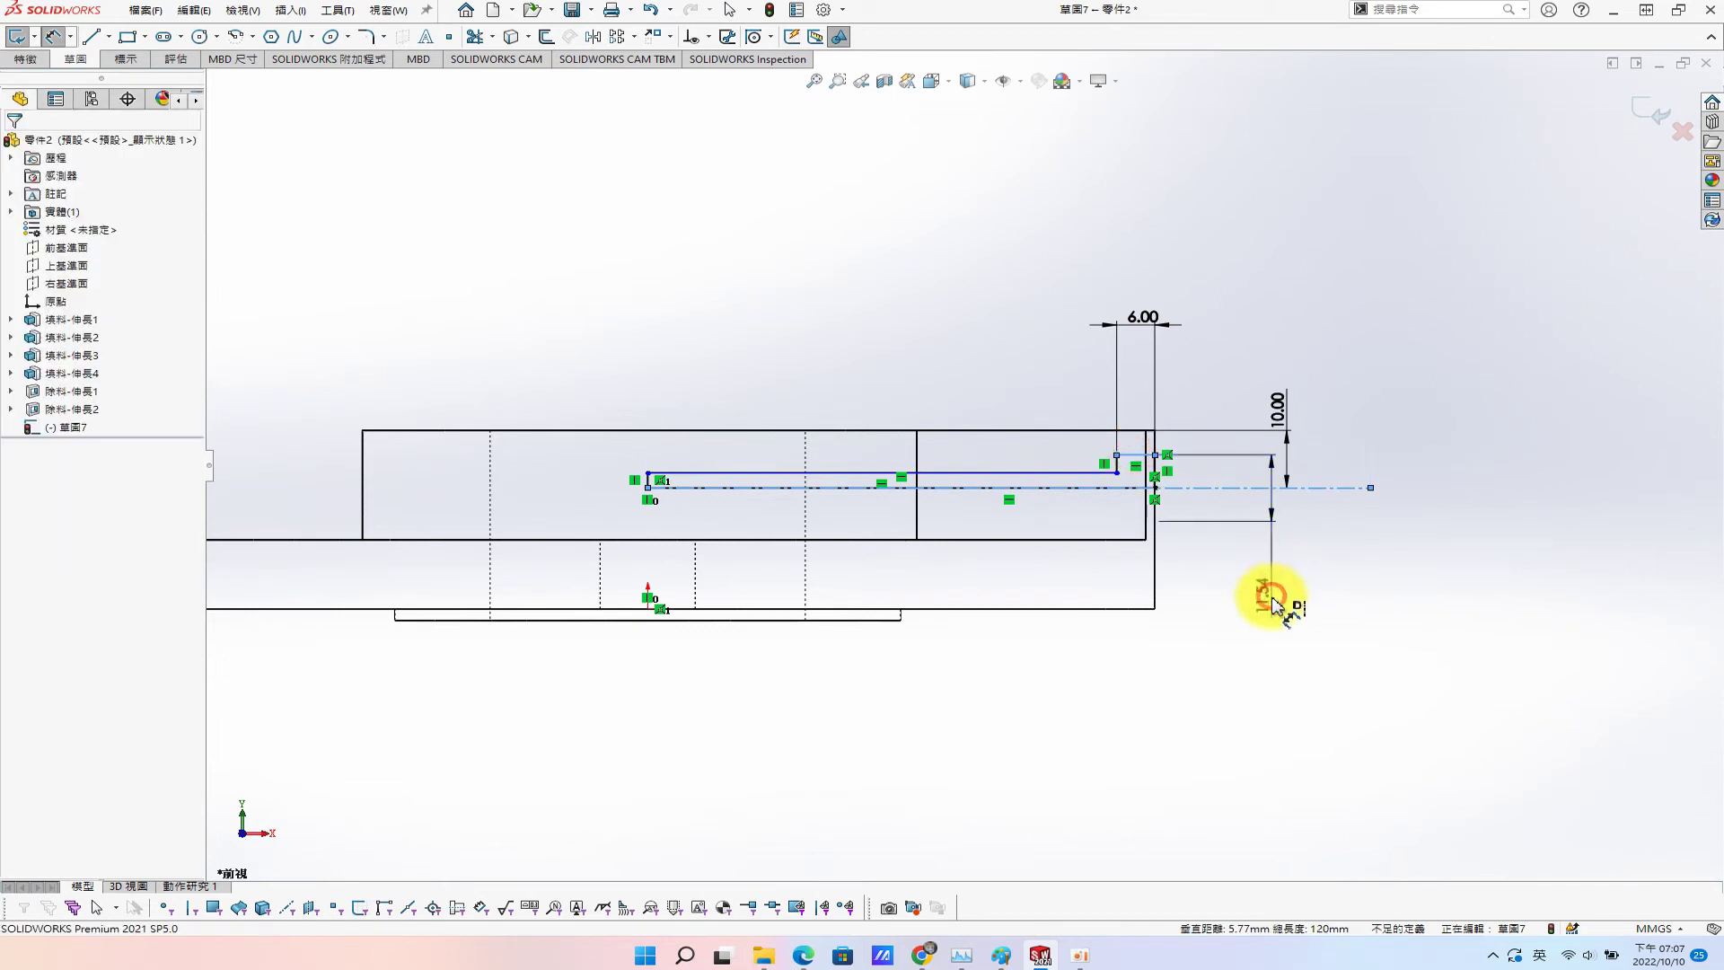
{"action": "type", "text": "15"}
{"action": "key", "text": "Return"}
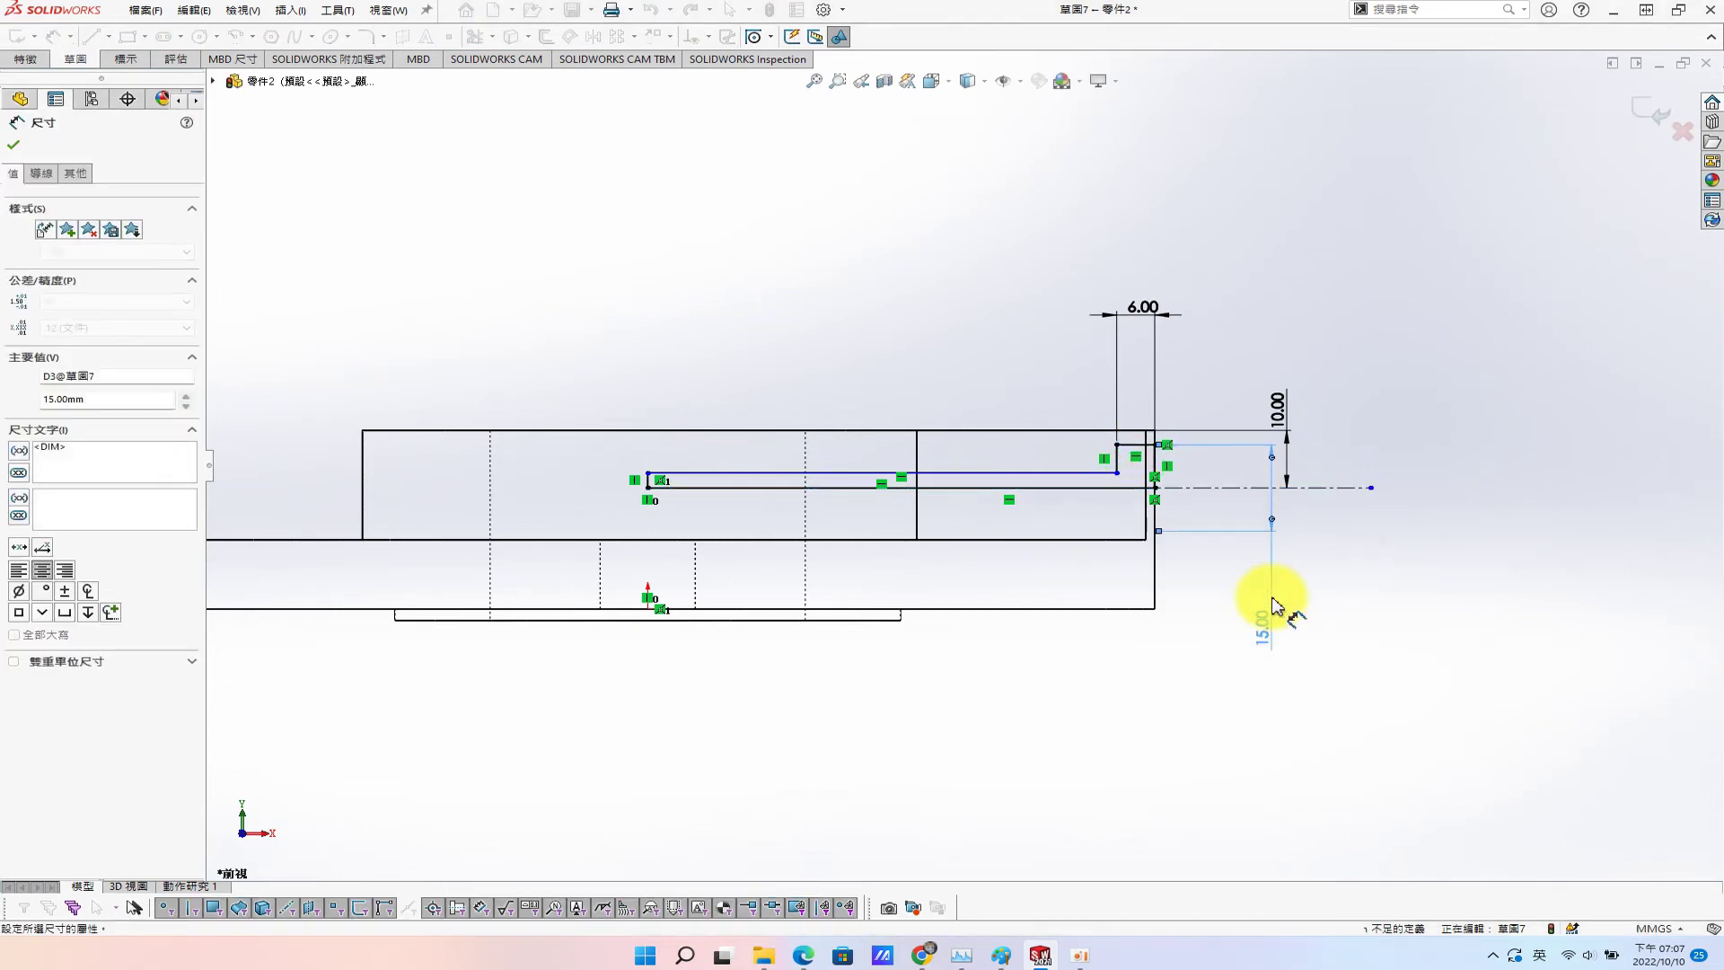
{"action": "left_click", "coordinate": [1088, 476]}
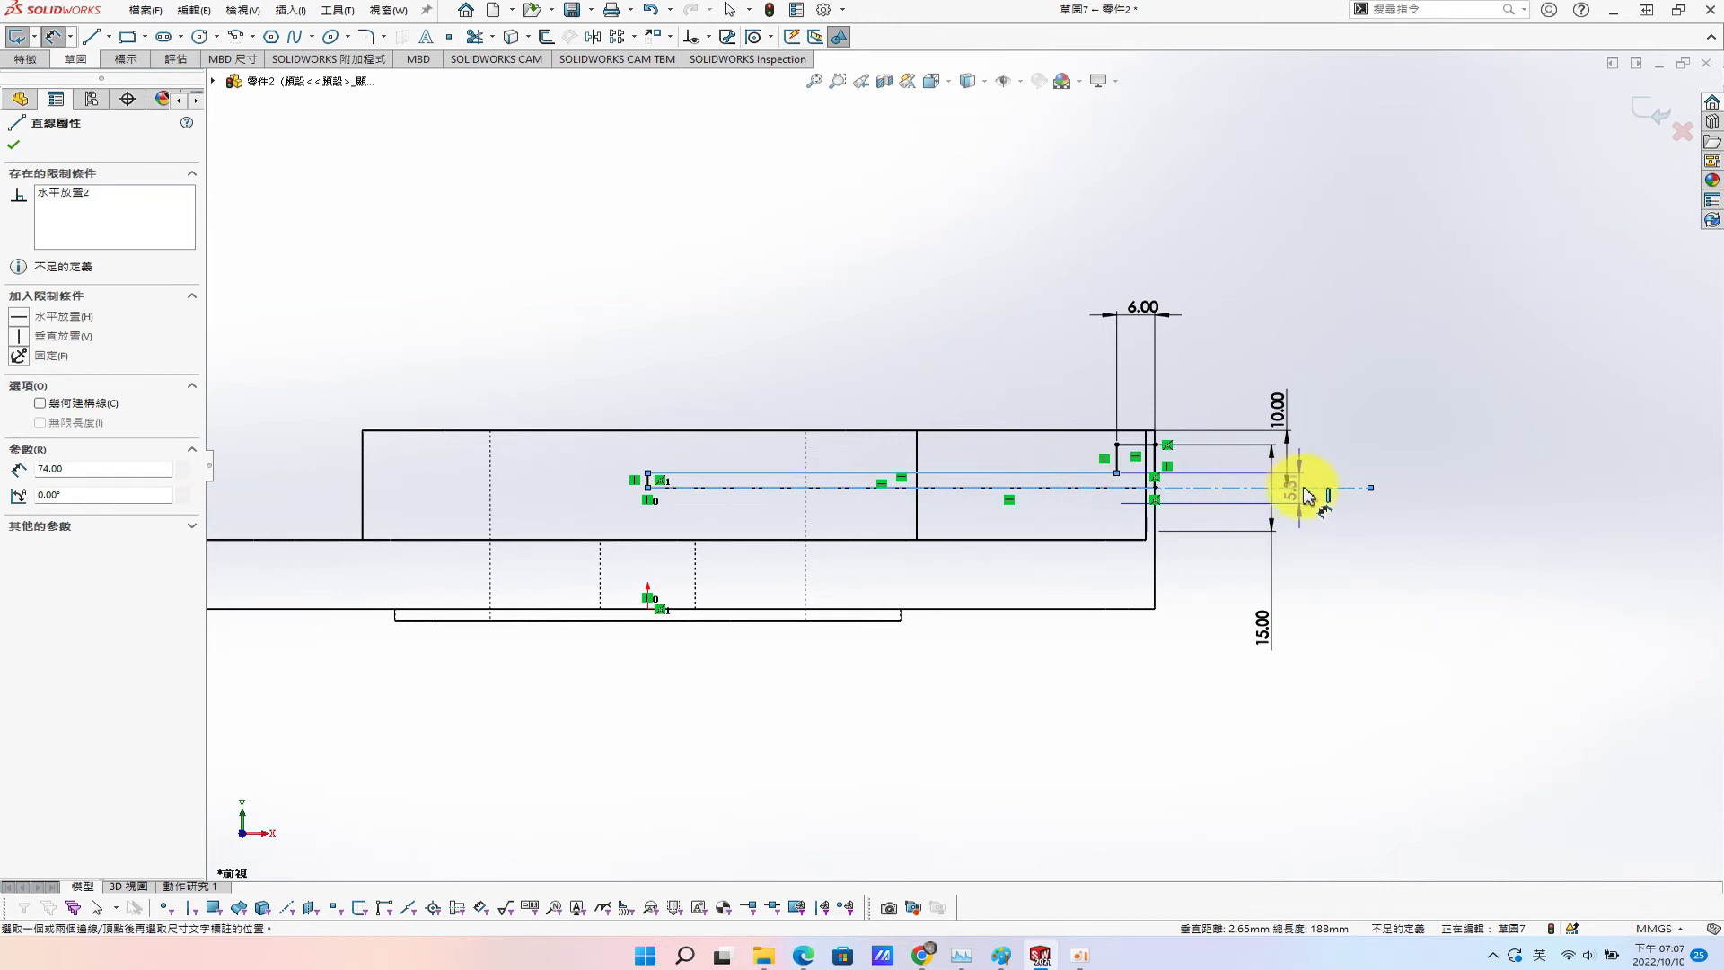
{"action": "left_click", "coordinate": [1364, 527]}
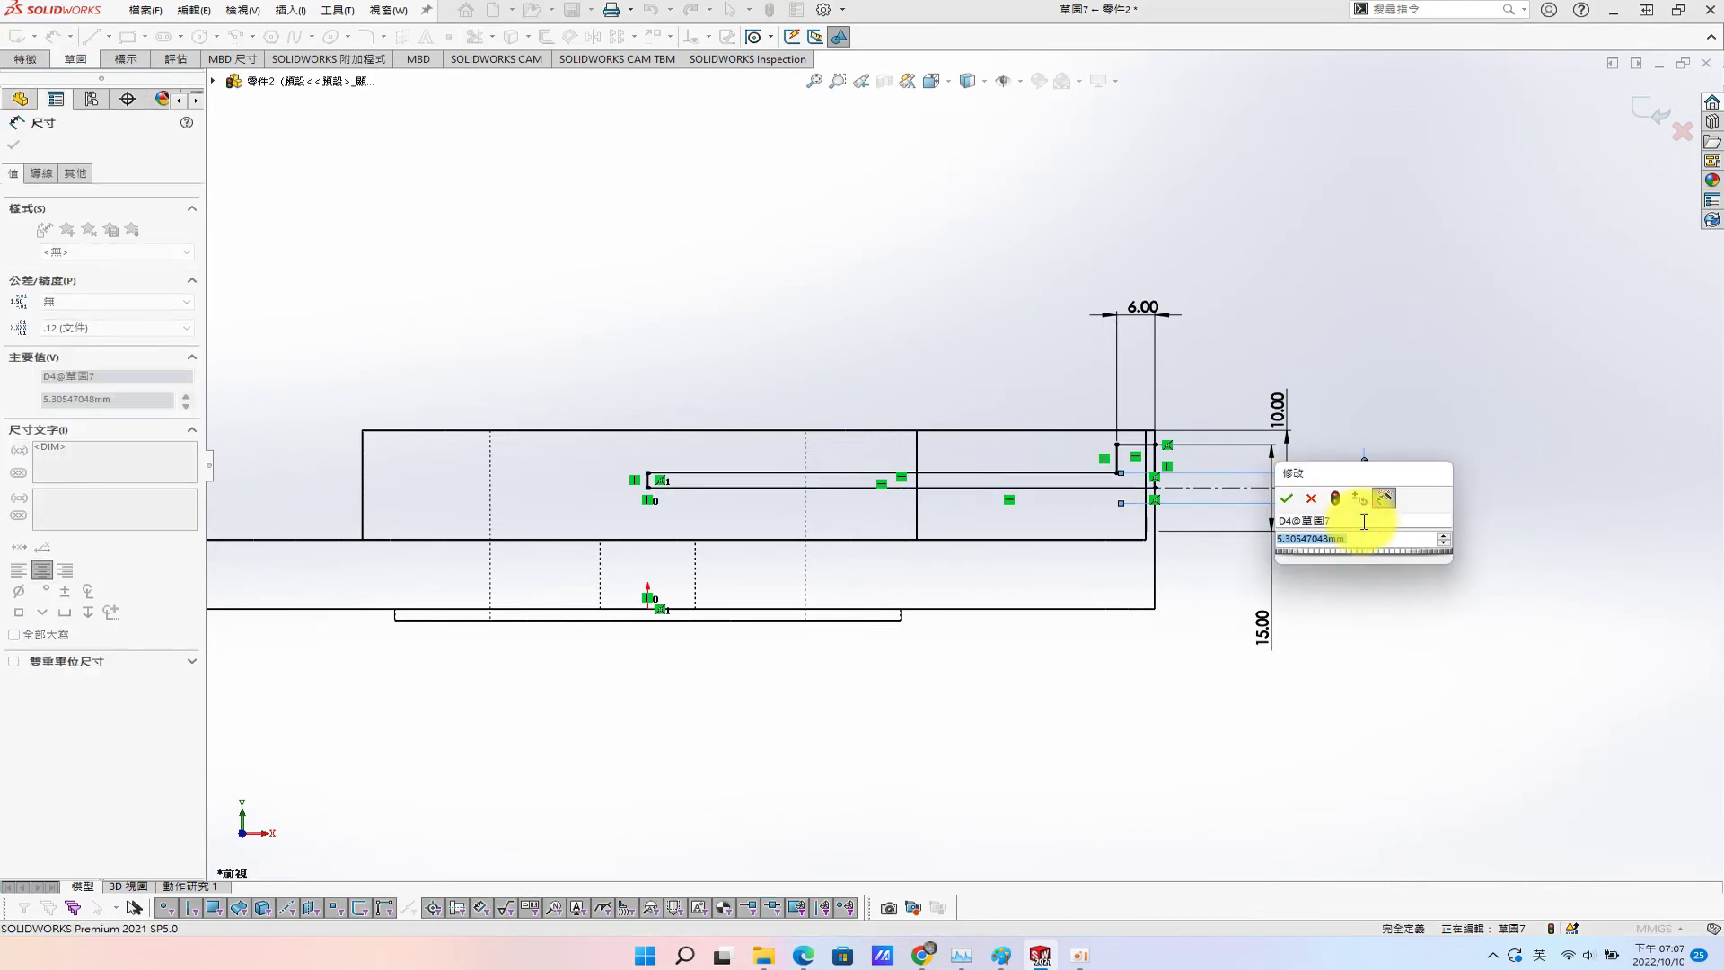
{"action": "type", "text": "9"}
{"action": "key", "text": "Return"}
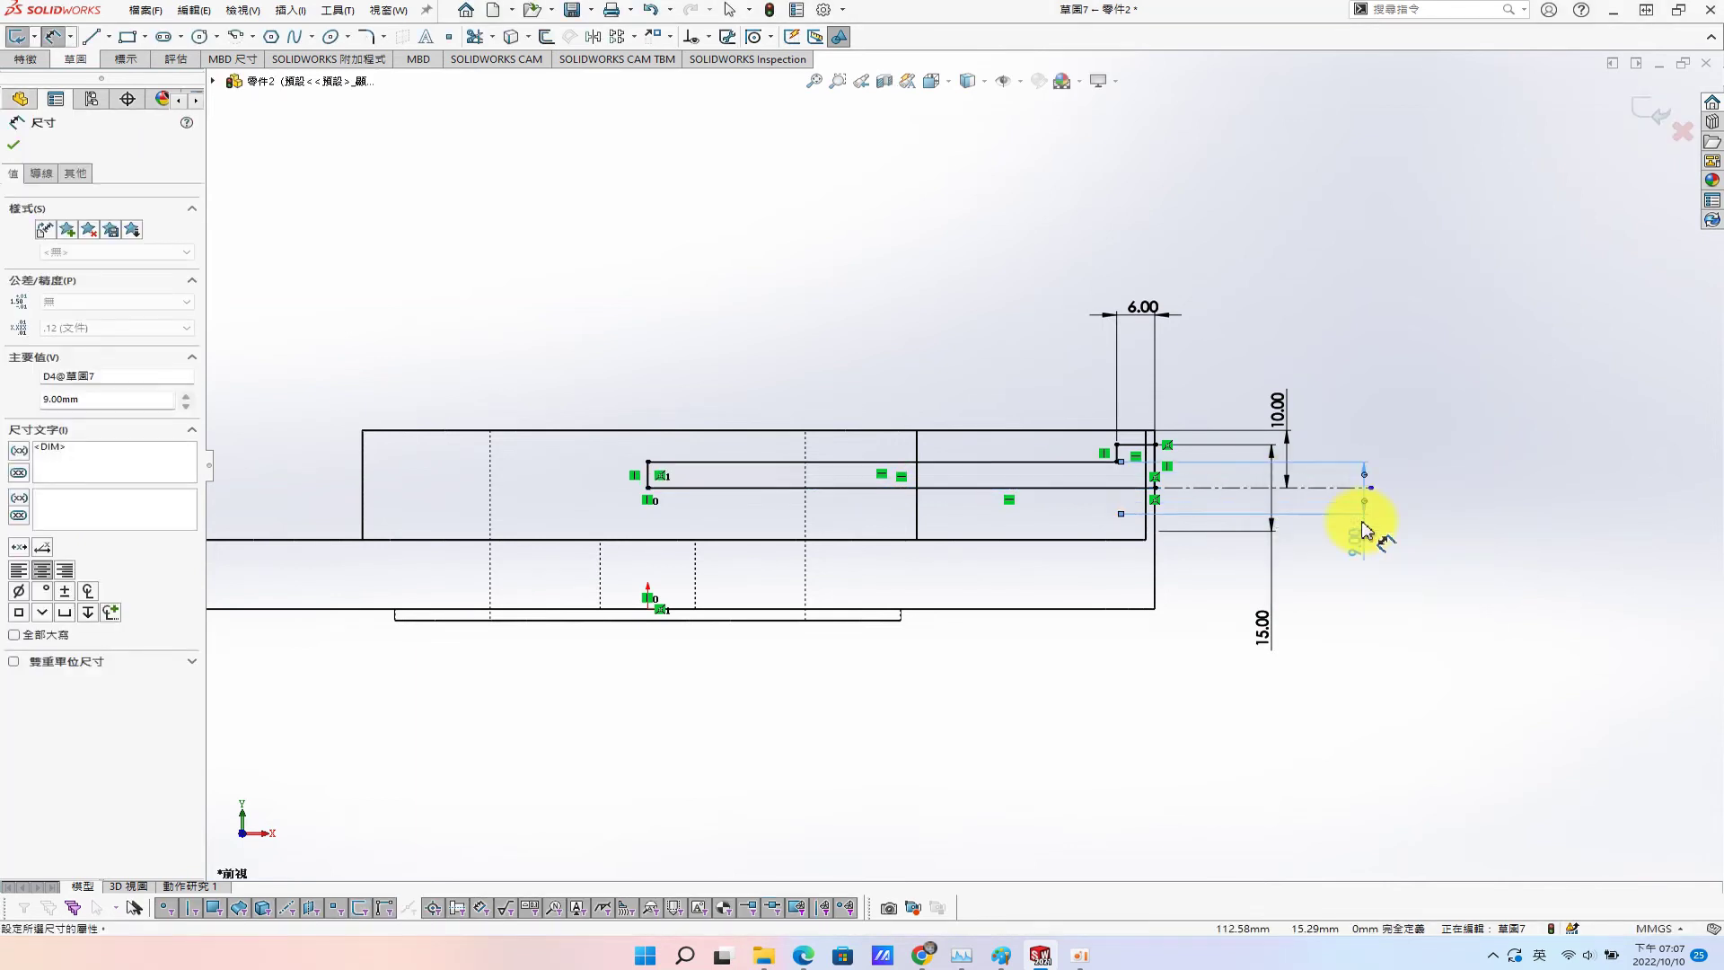
{"action": "left_click", "coordinate": [1520, 420]}
Revolve-cut Sketch7 360° about the centreline, then orbit to an isometric view.
{"action": "key", "text": "s"}
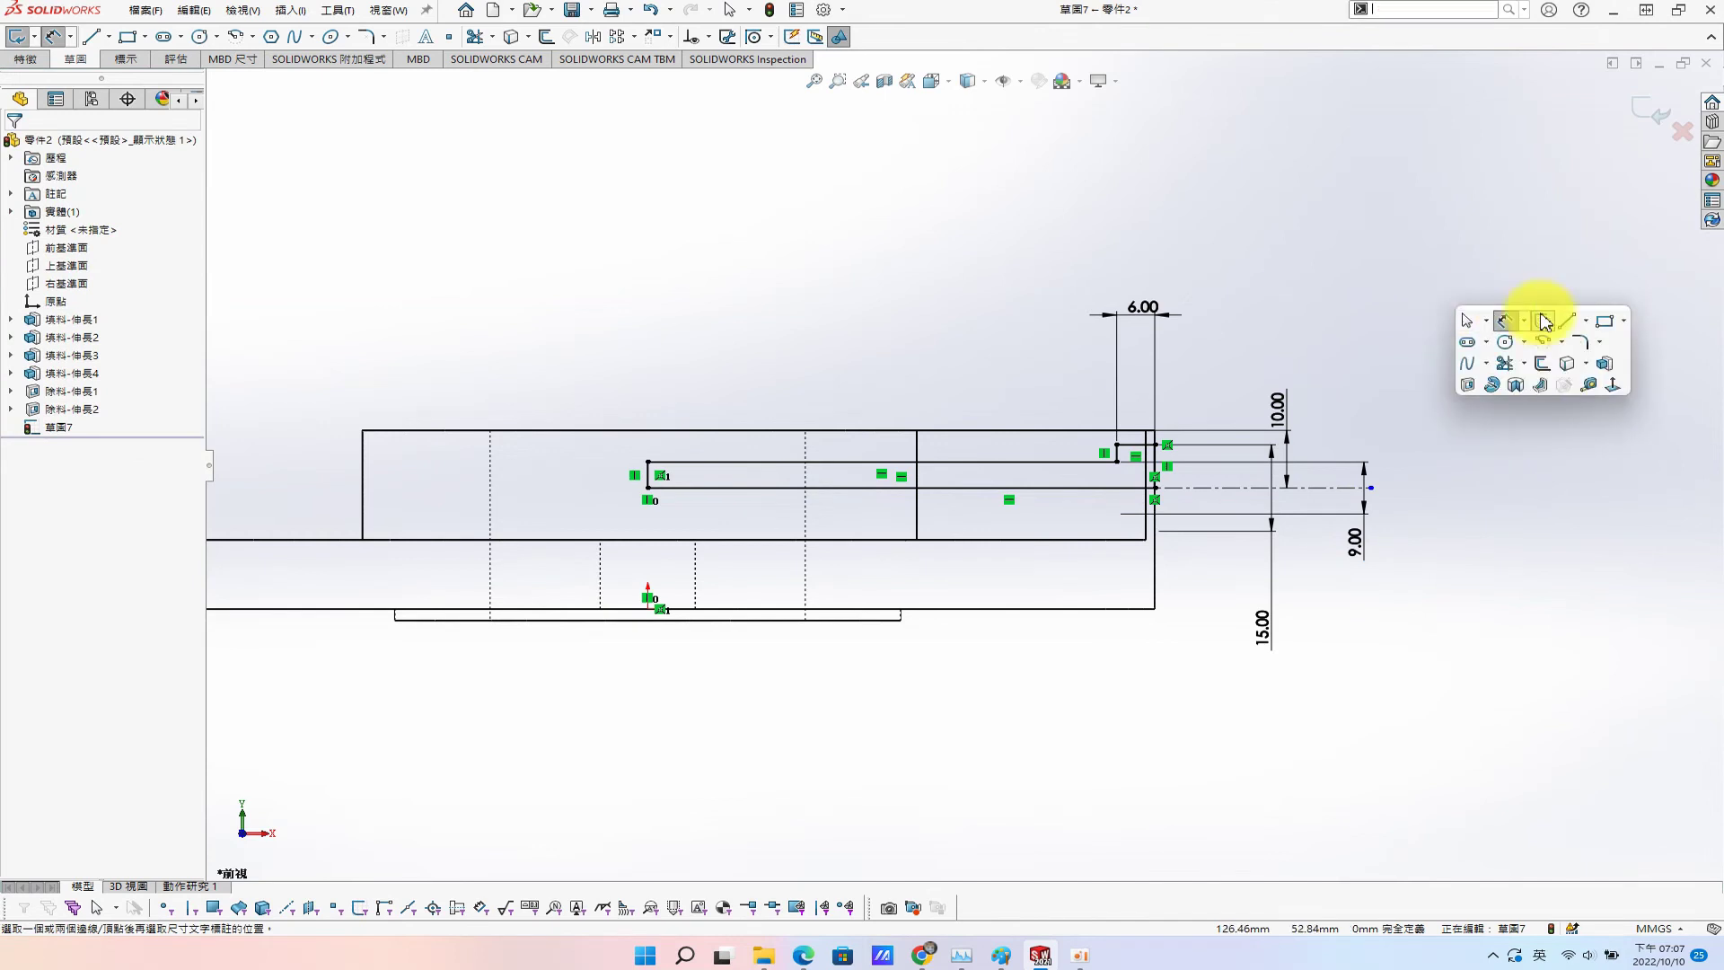
{"action": "left_click", "coordinate": [1517, 385]}
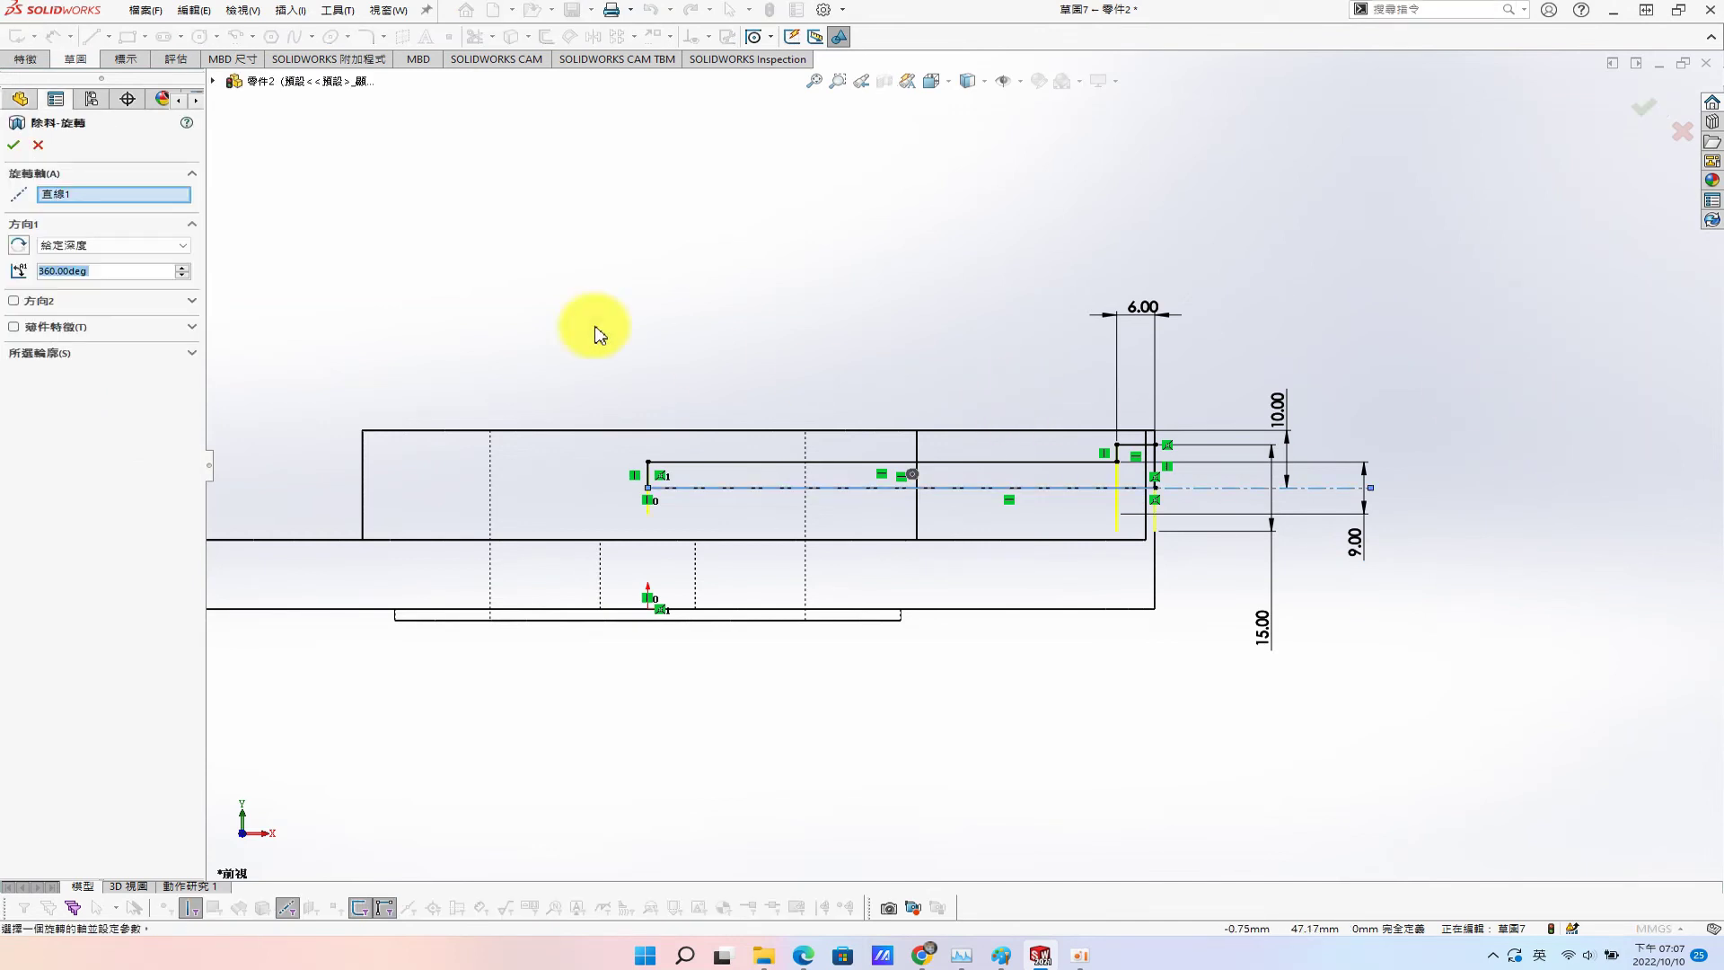
{"action": "left_click", "coordinate": [13, 144]}
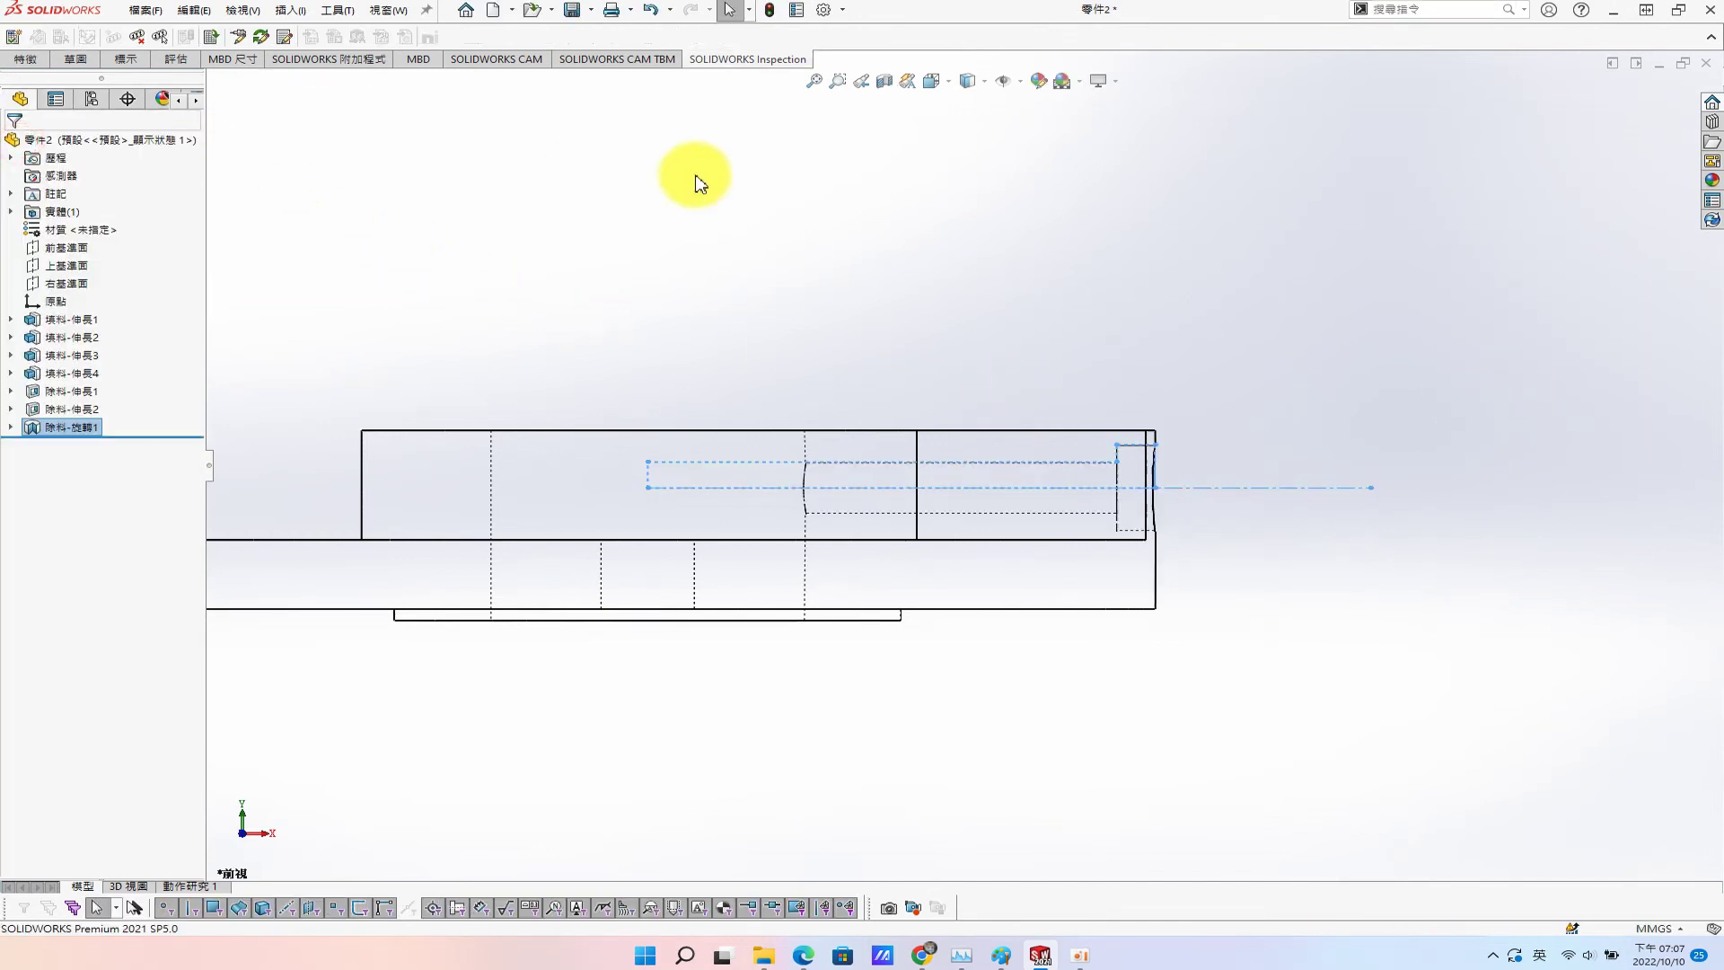
{"action": "middle_click_drag", "start_coordinate": [808, 300], "coordinate": [704, 371]}
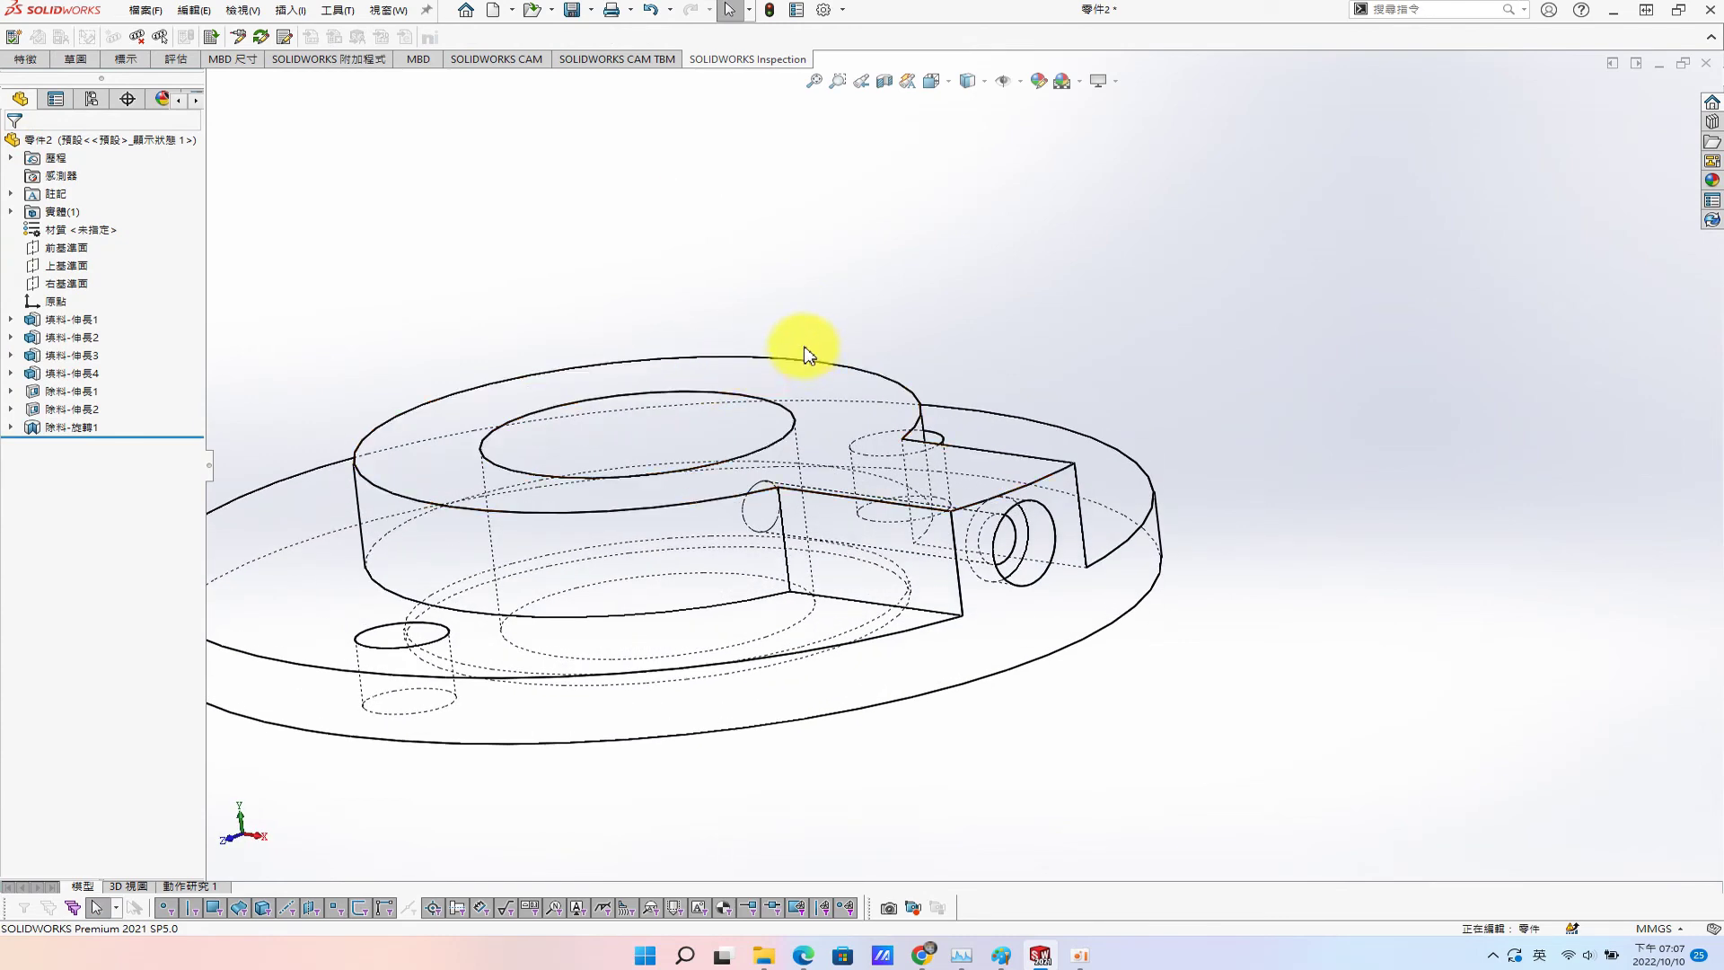
{"action": "scroll", "coordinate": [783, 465], "scroll_direction": "up", "scroll_amount": 3}
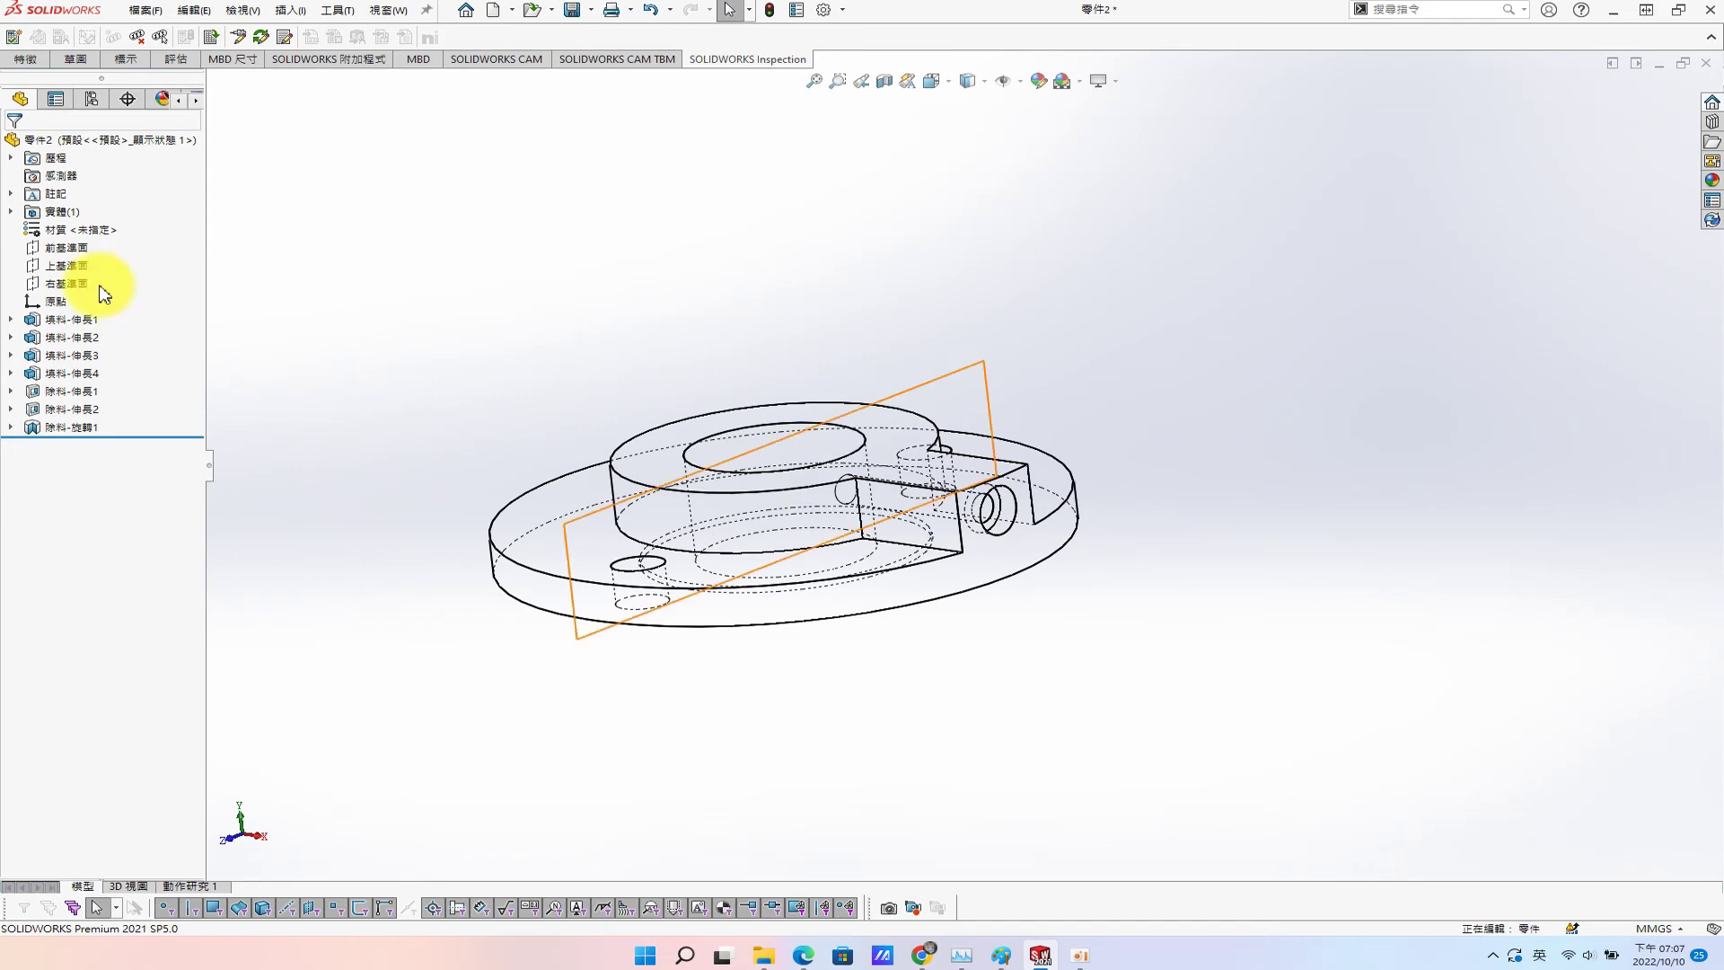
{"action": "left_click", "coordinate": [68, 249]}
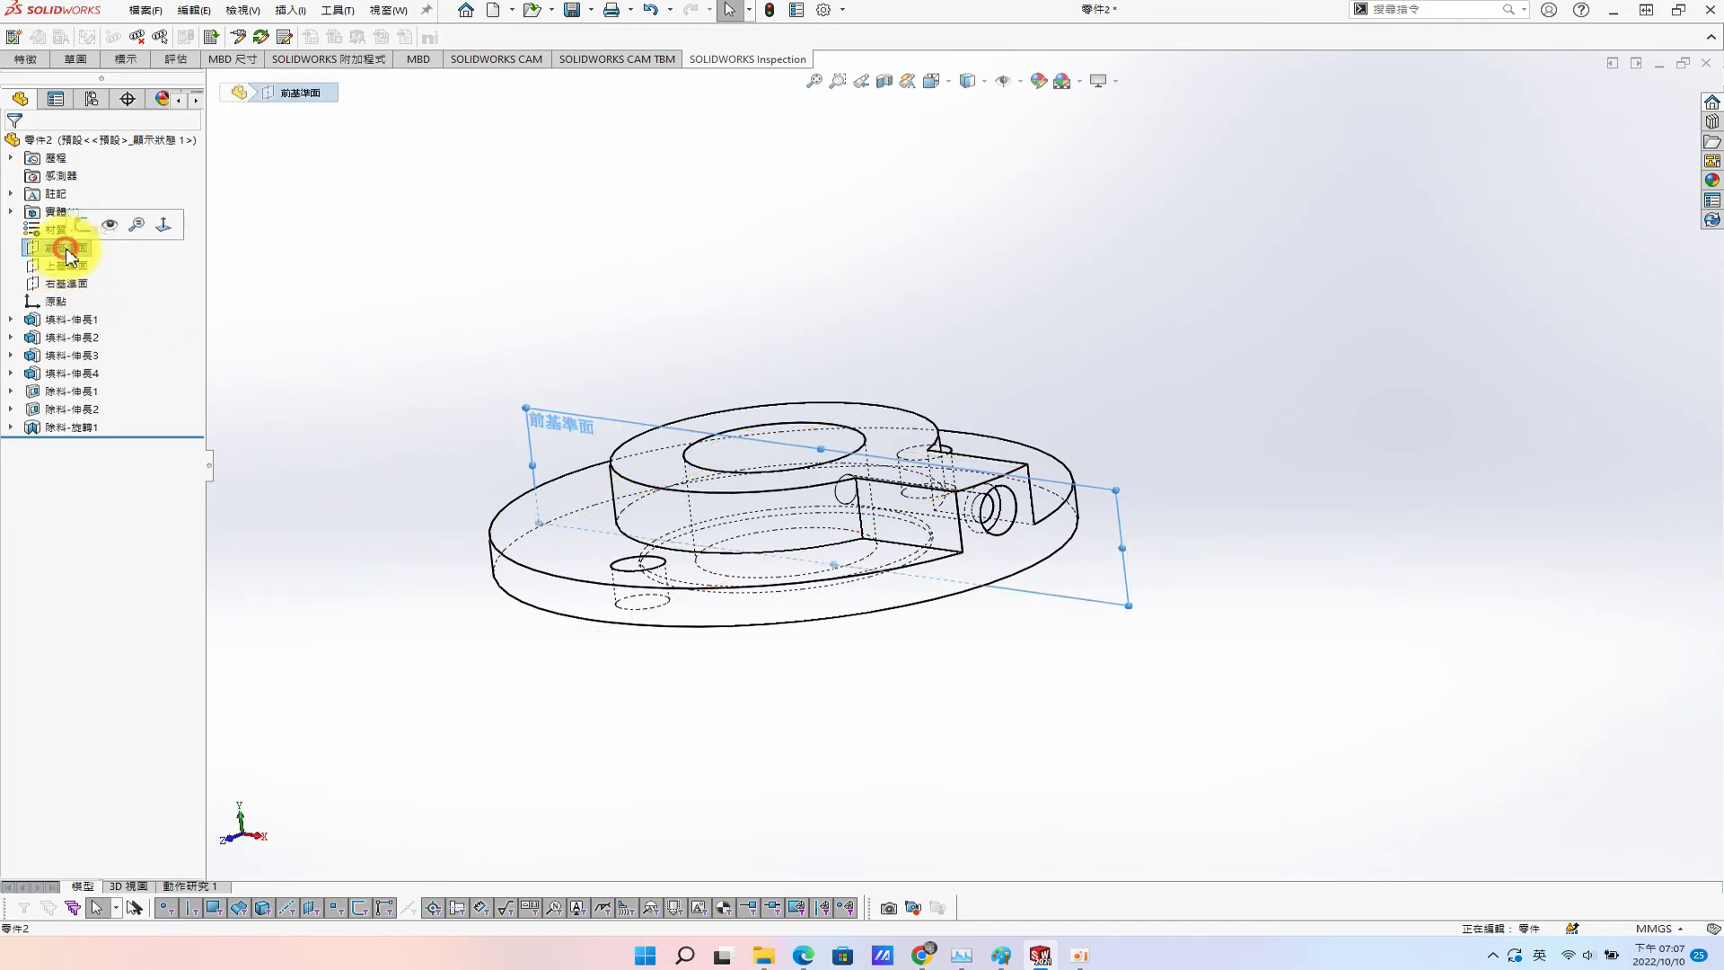
Sketch a 6 mm diameter circle on the Front Plane above the origin.
{"action": "left_click", "coordinate": [81, 226]}
{"action": "key", "text": "s"}
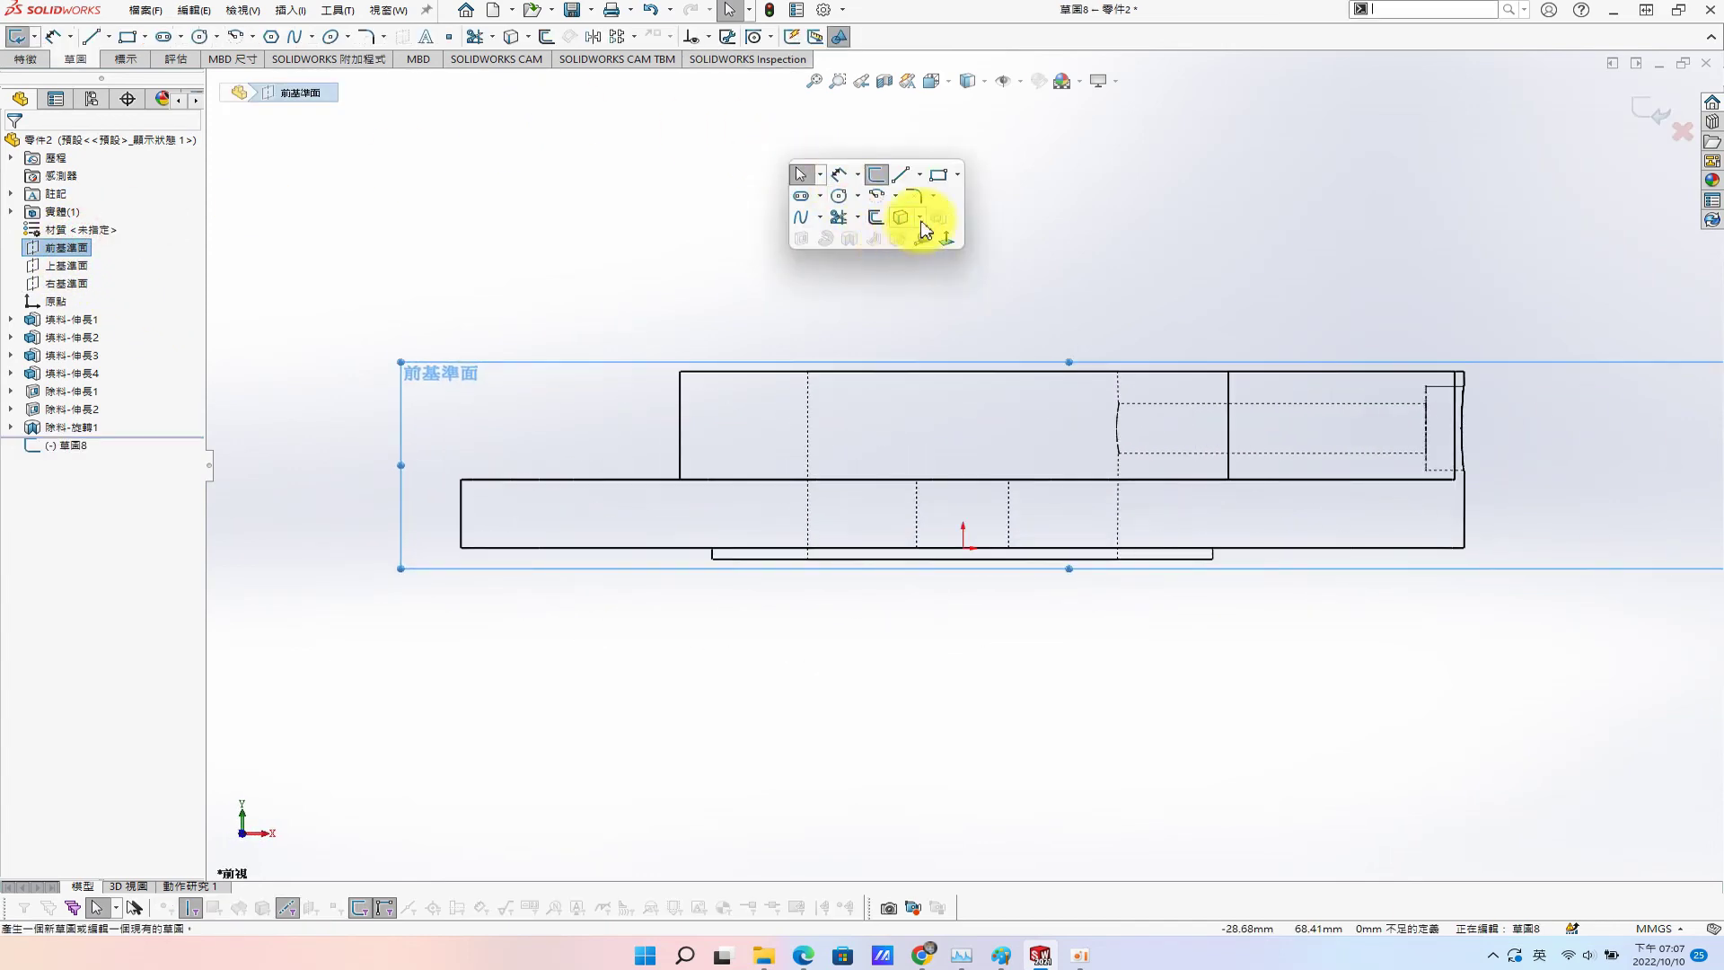
{"action": "left_click", "coordinate": [838, 203]}
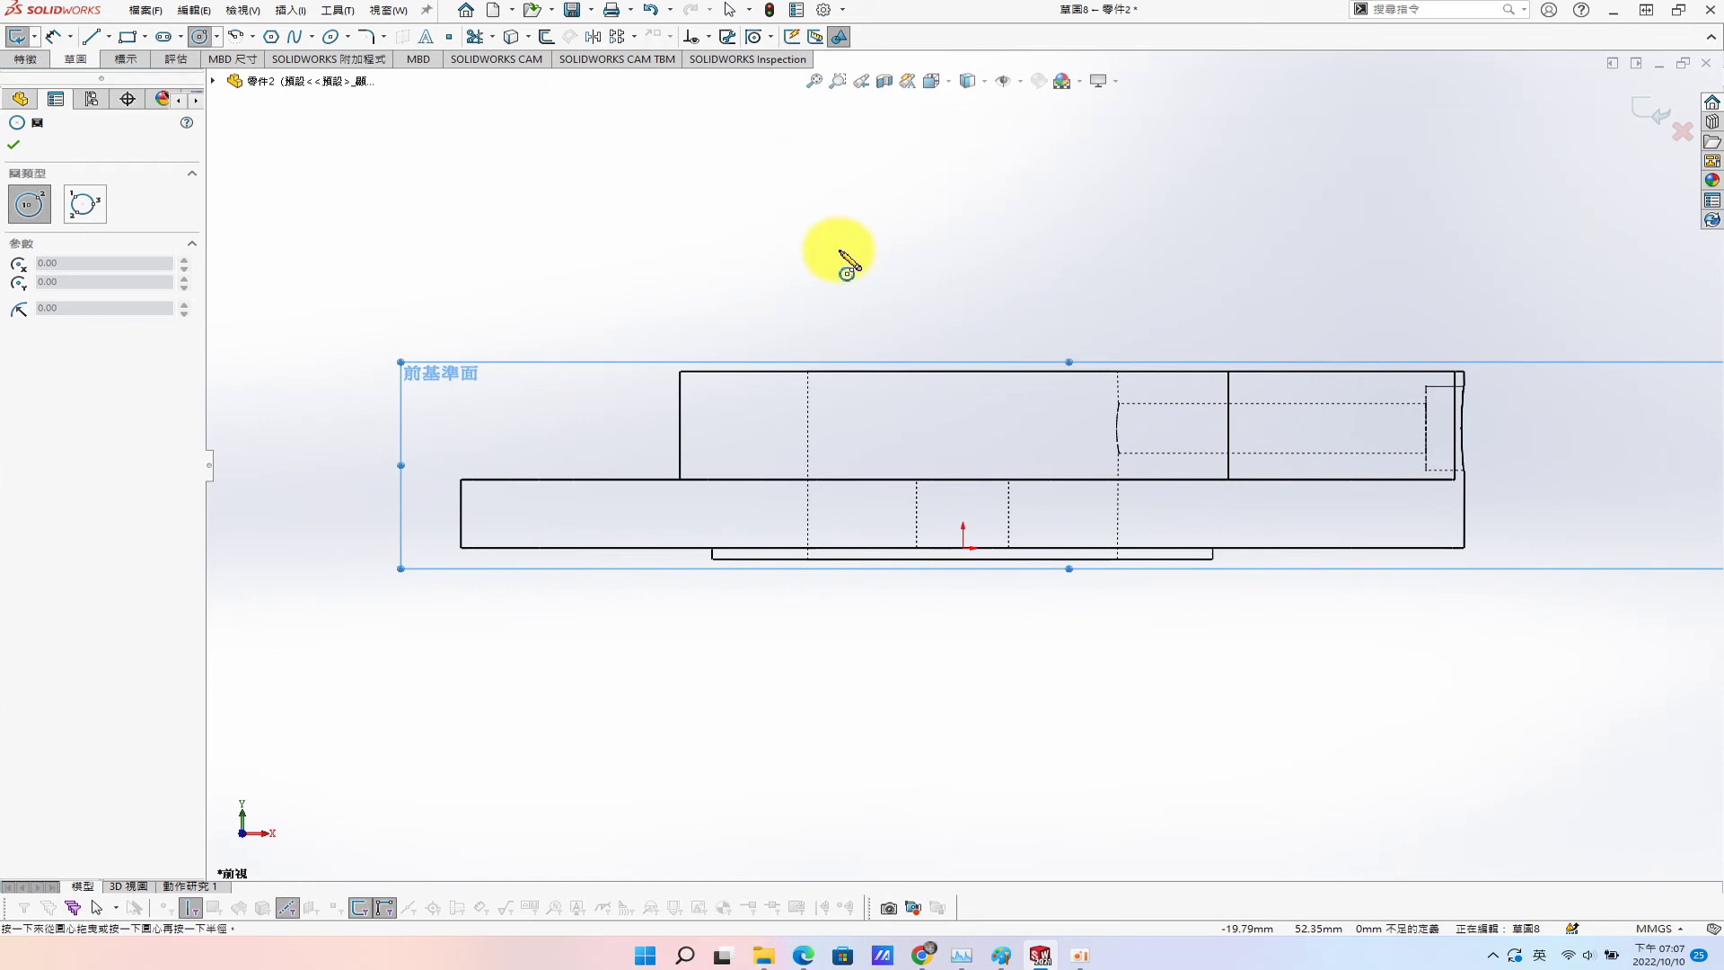
{"action": "left_click", "coordinate": [962, 414]}
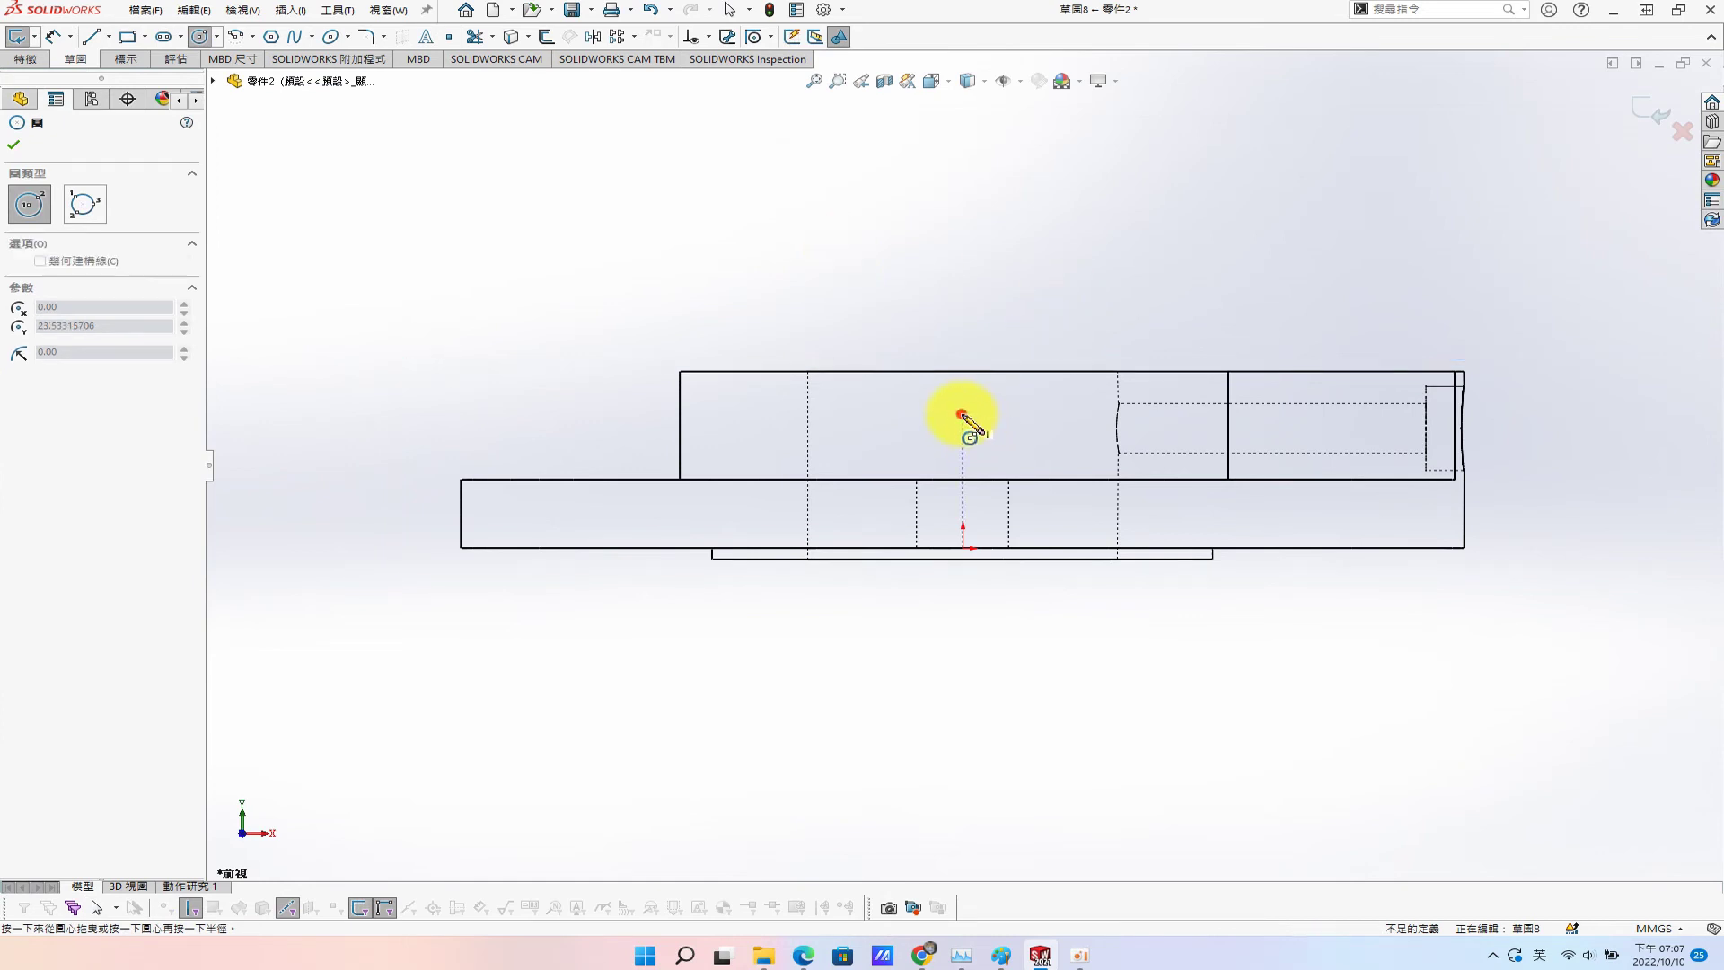
{"action": "left_click", "coordinate": [978, 433]}
{"action": "key", "text": "s"}
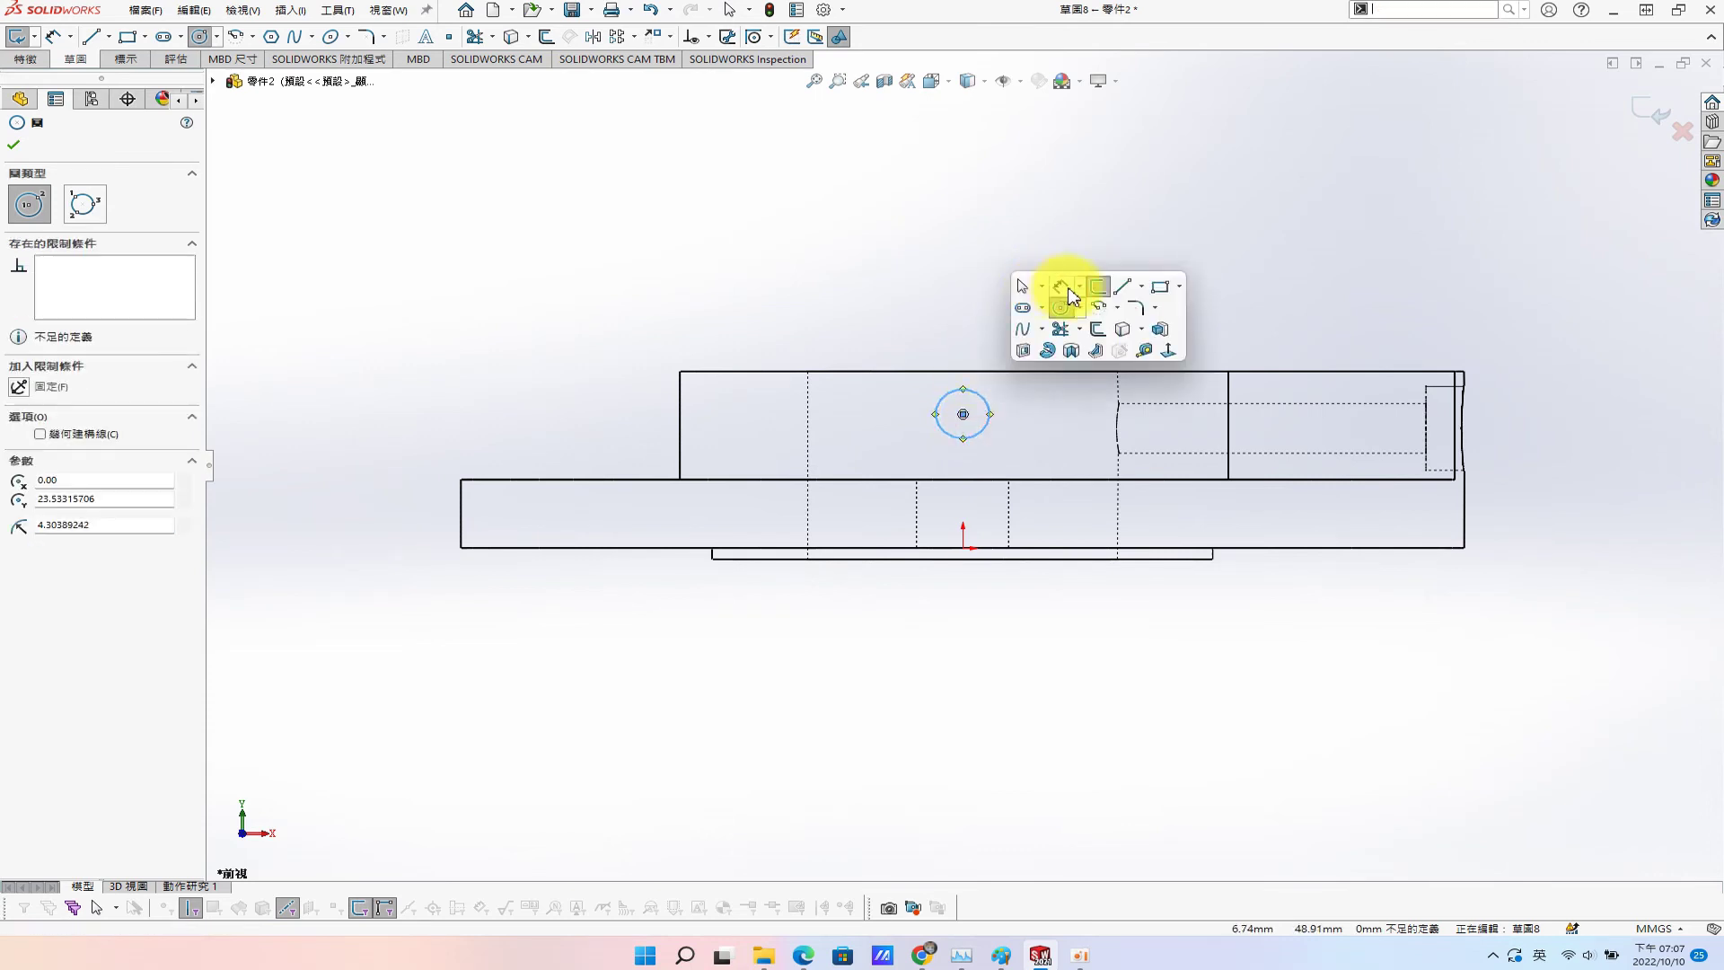
{"action": "left_click", "coordinate": [1066, 287]}
{"action": "left_click", "coordinate": [983, 402]}
{"action": "left_click", "coordinate": [1067, 309]}
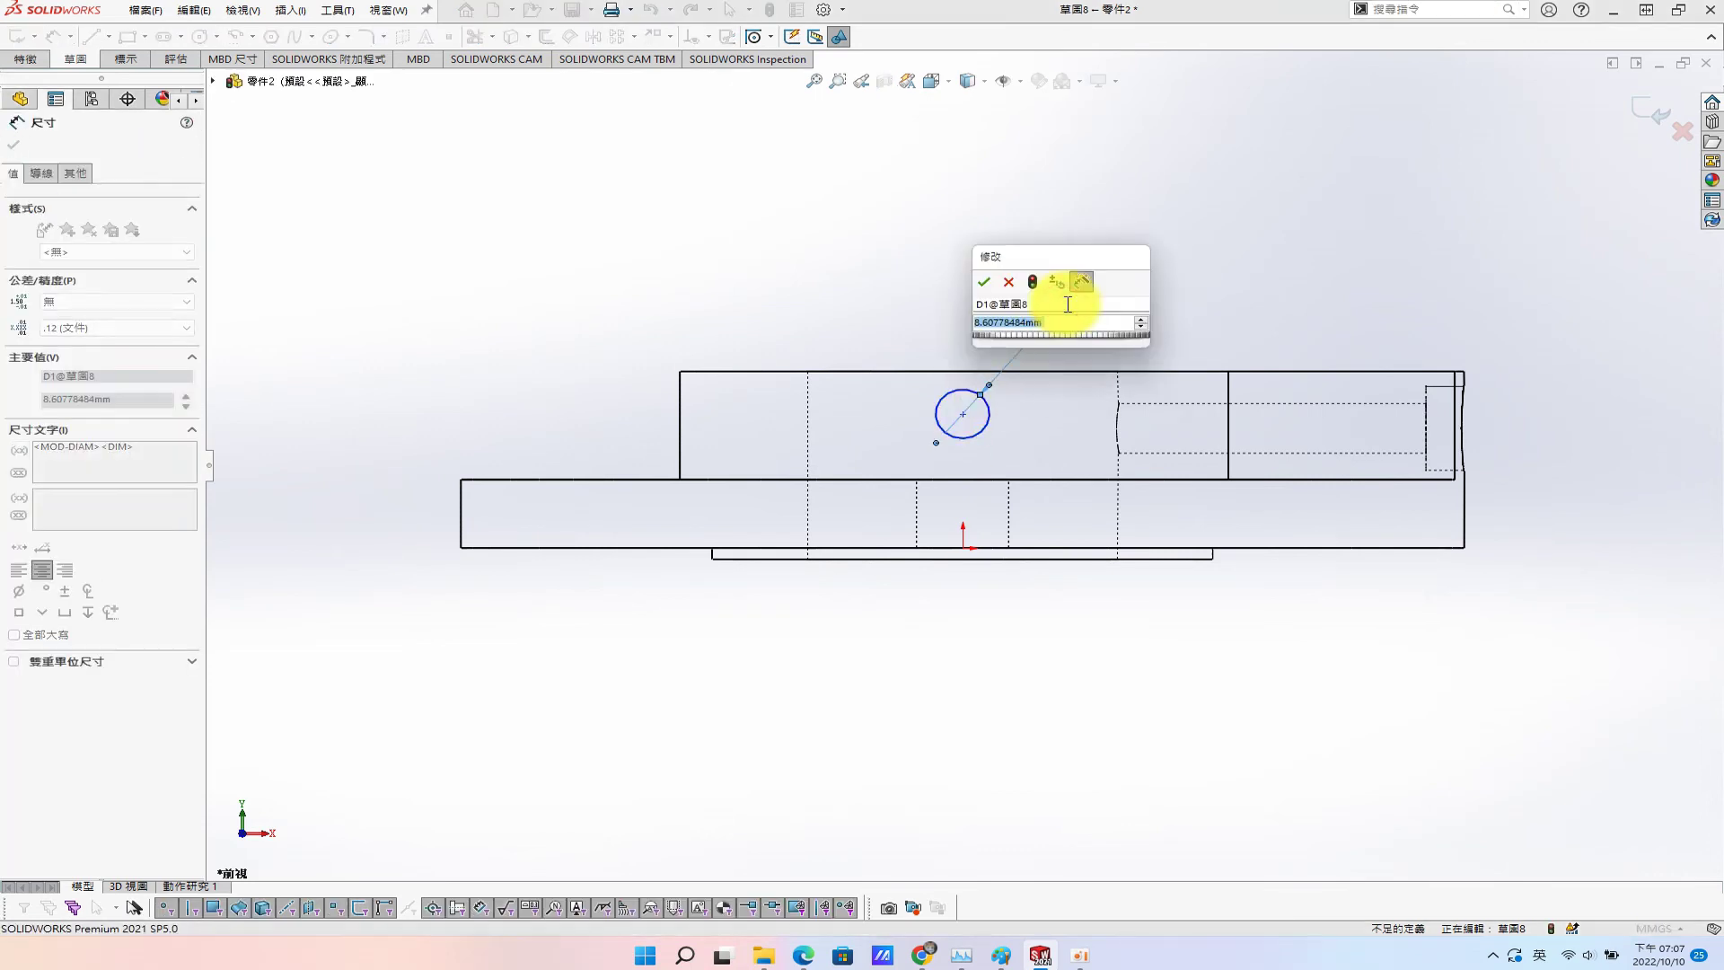
{"action": "key", "text": "Return"}
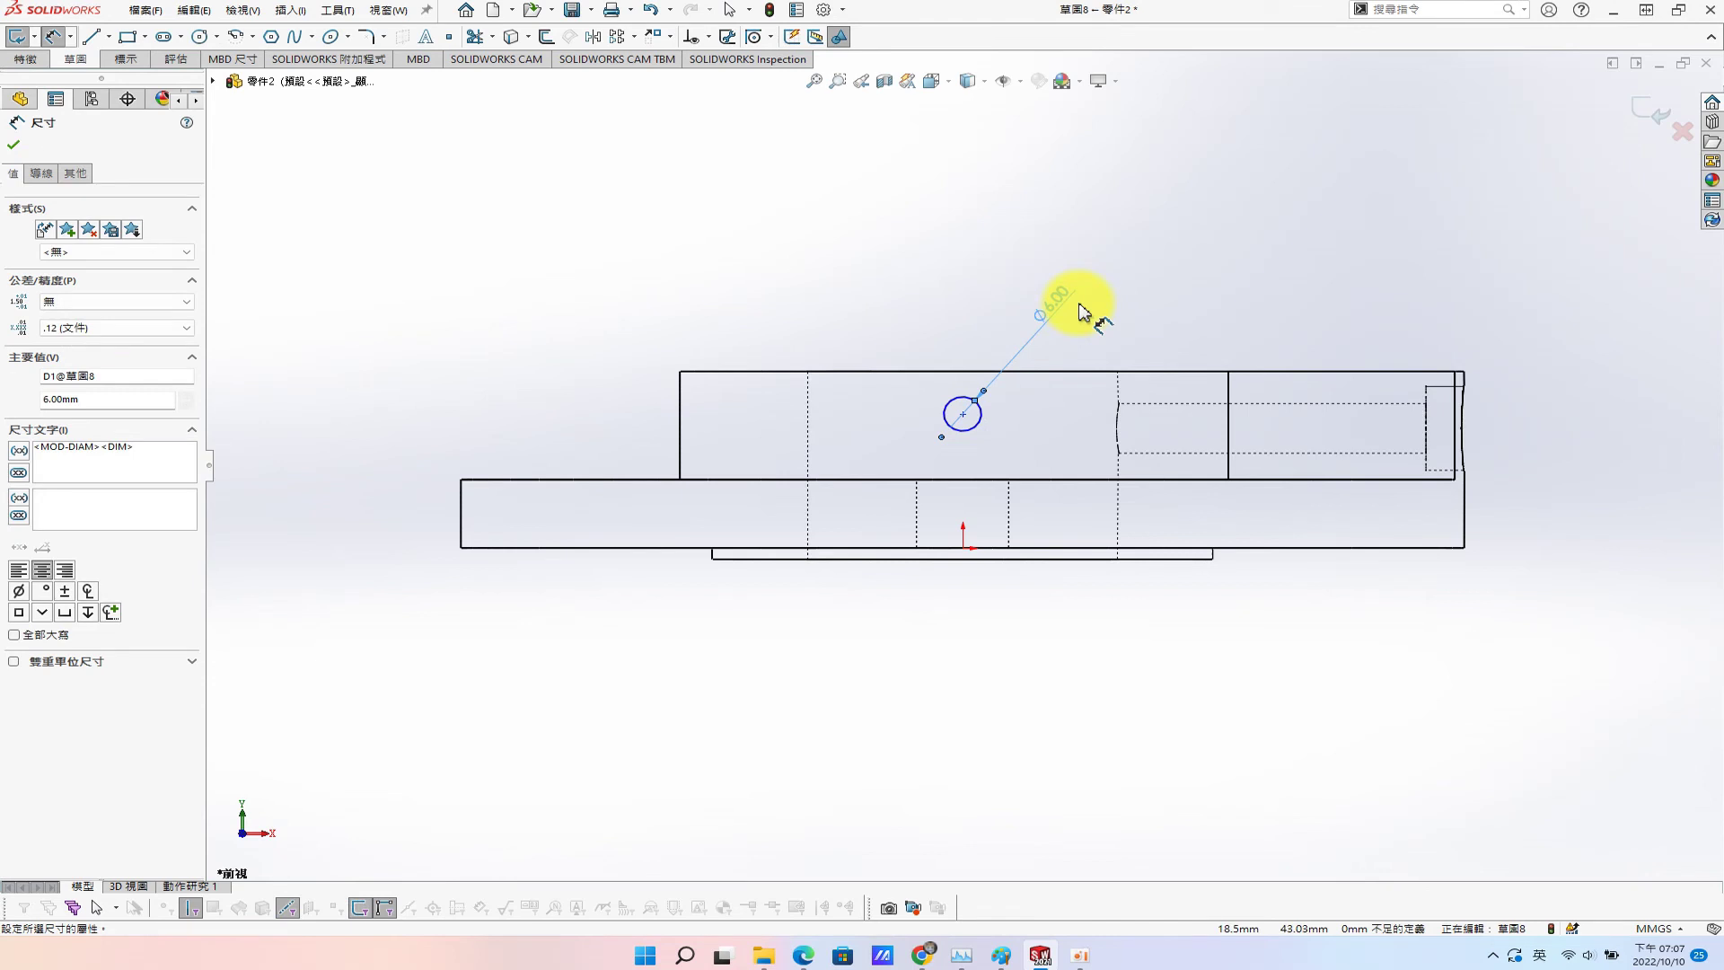
{"action": "key", "text": "Escape"}
Make the circle centre Vertical with the origin.
{"action": "left_click", "coordinate": [962, 414]}
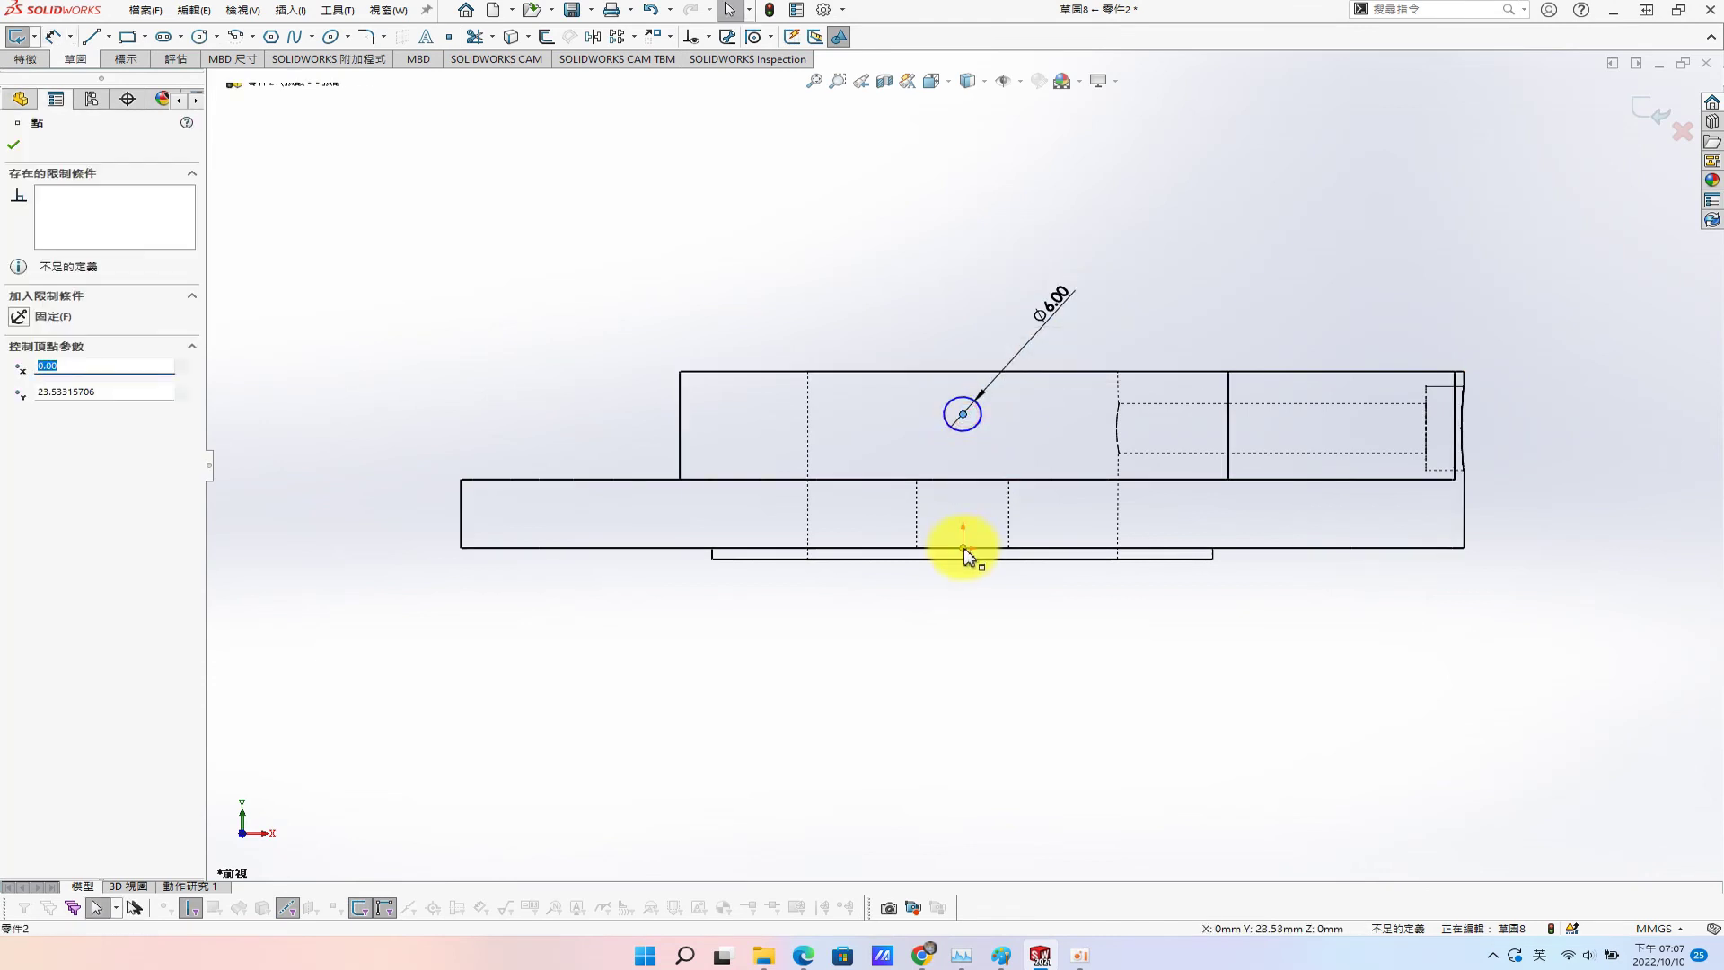
{"action": "left_click", "coordinate": [962, 547], "text": "ctrl"}
{"action": "left_click", "coordinate": [22, 428]}
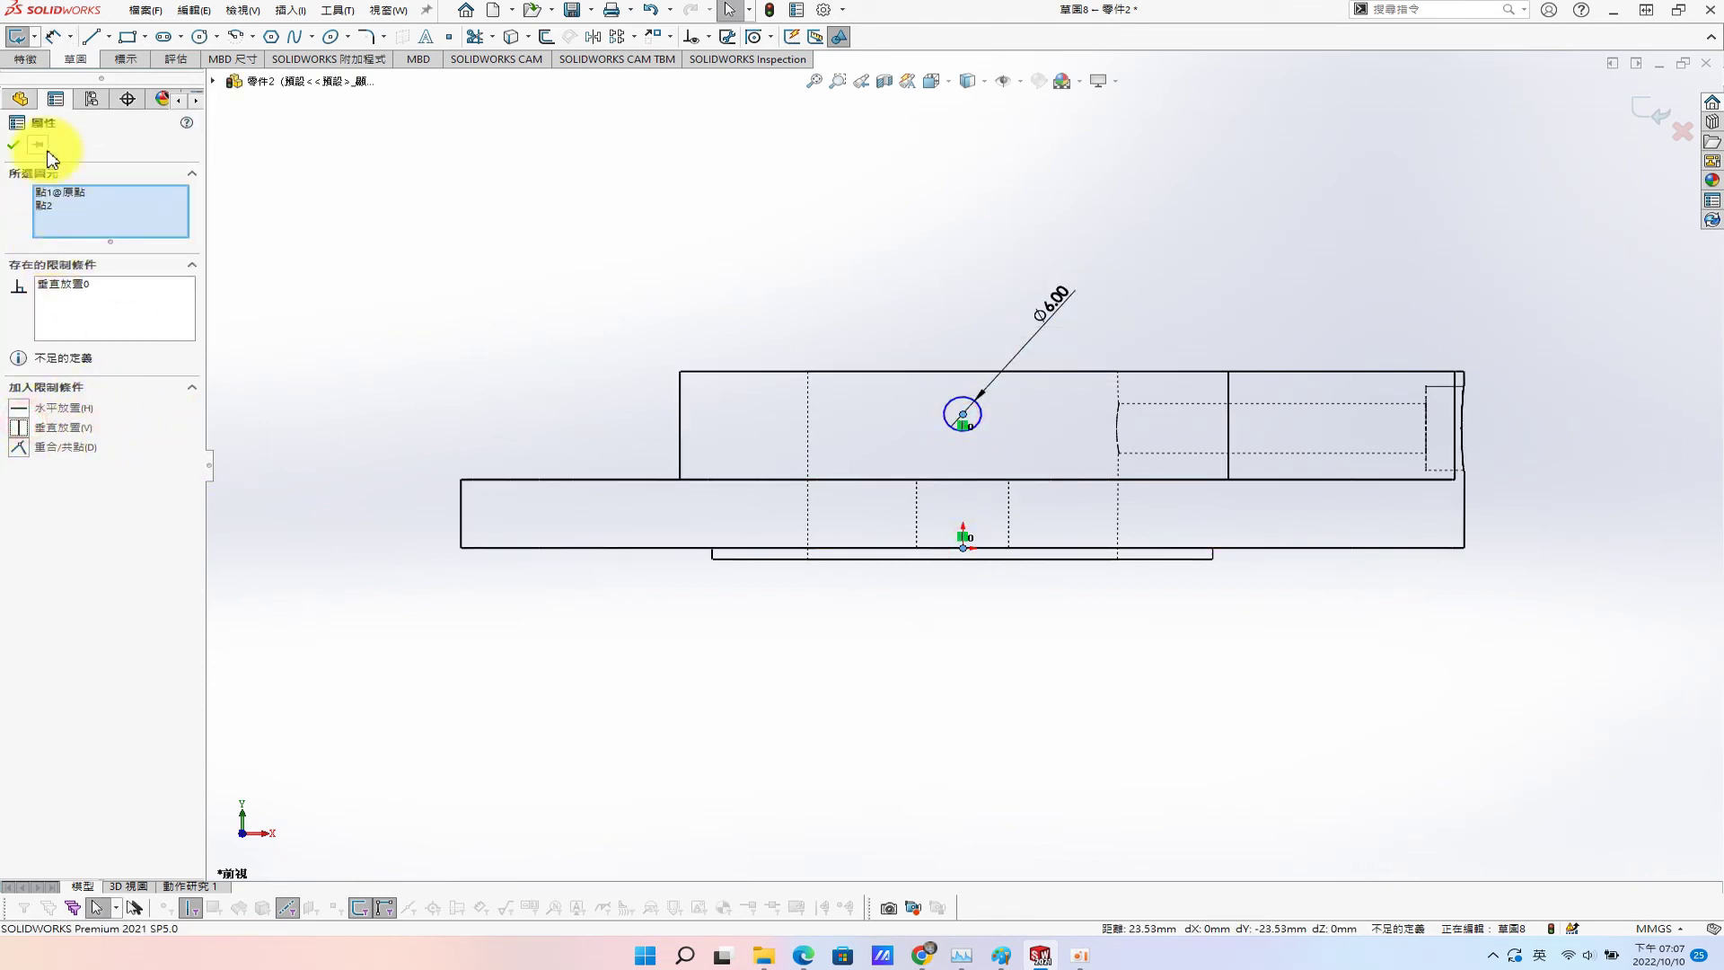
{"action": "left_click", "coordinate": [13, 145]}
Dimension the circle centre 10 mm below the boss's top edge.
{"action": "key", "text": "s"}
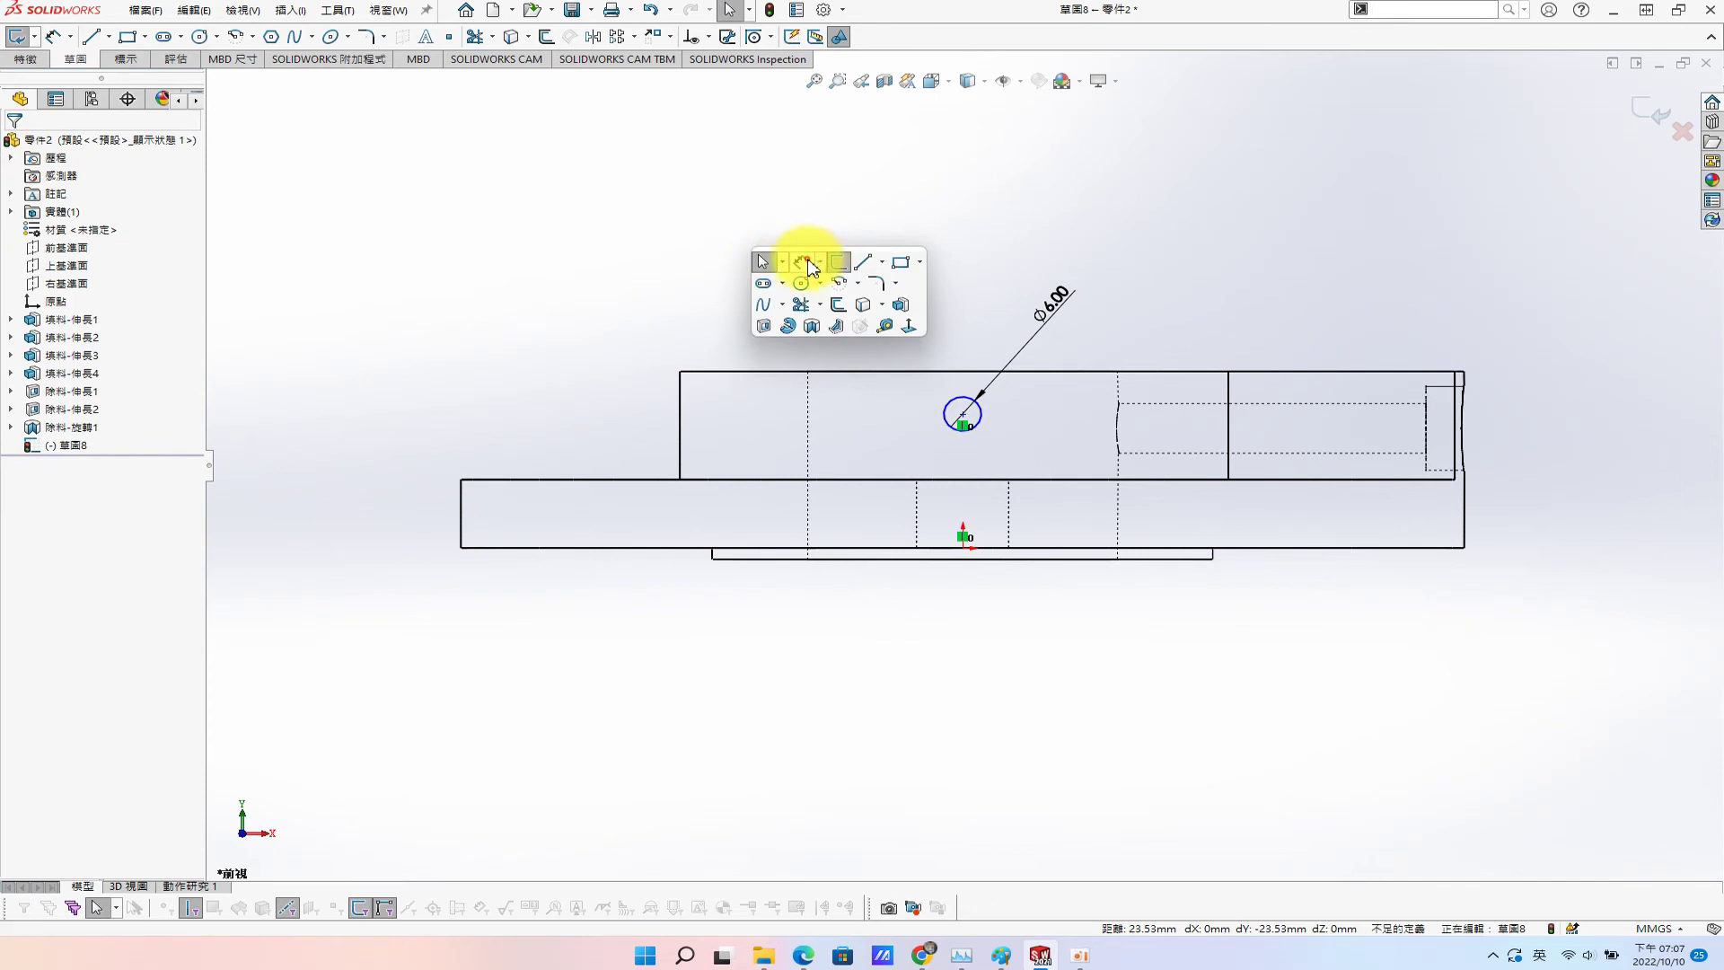
{"action": "left_click", "coordinate": [808, 264]}
{"action": "left_click", "coordinate": [889, 372]}
{"action": "left_click", "coordinate": [962, 414]}
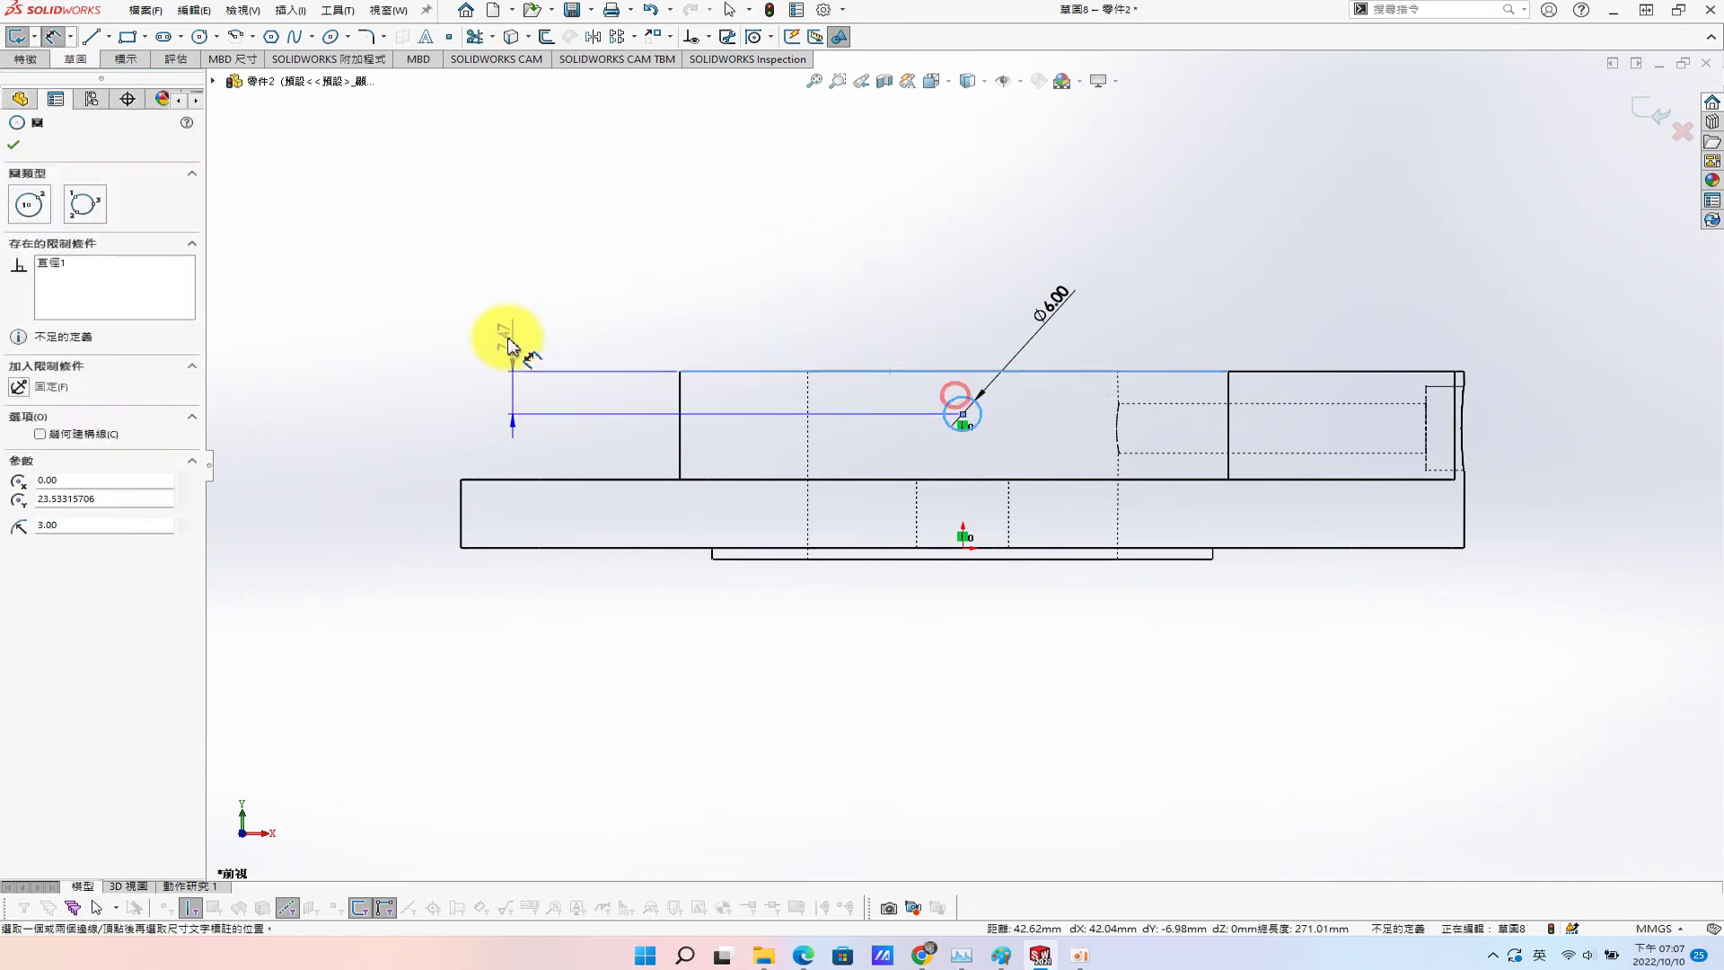
{"action": "left_click", "coordinate": [508, 346]}
{"action": "type", "text": "10"}
{"action": "key", "text": "Return"}
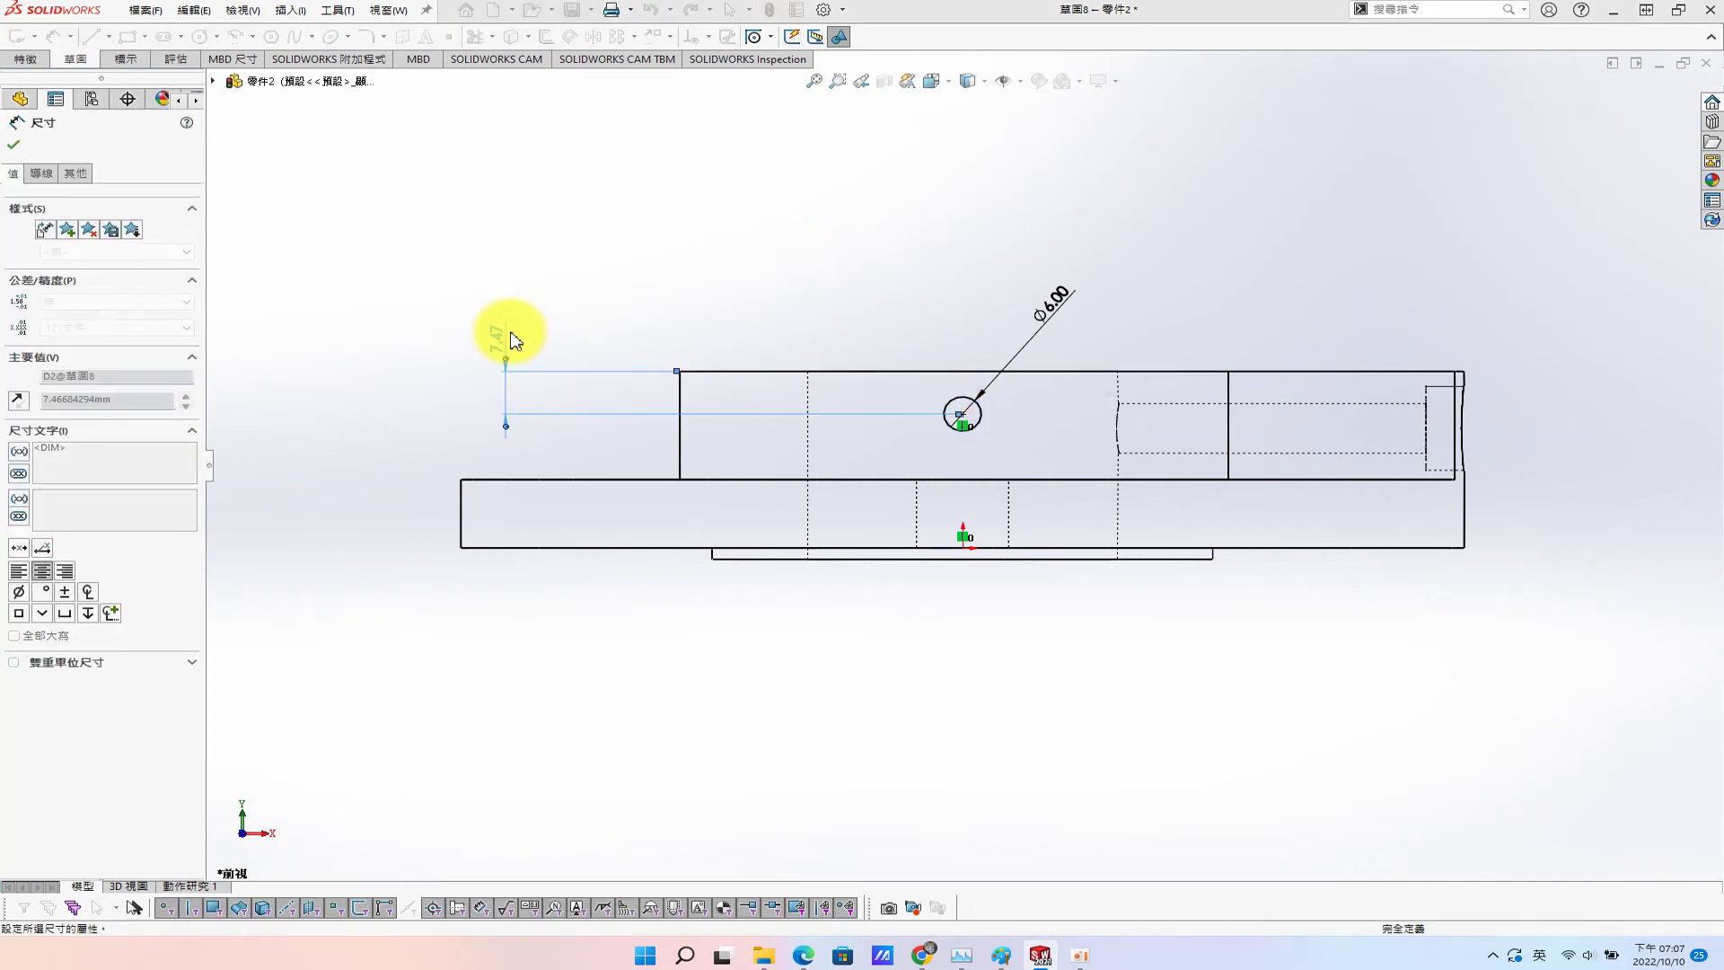
{"action": "key", "text": "s"}
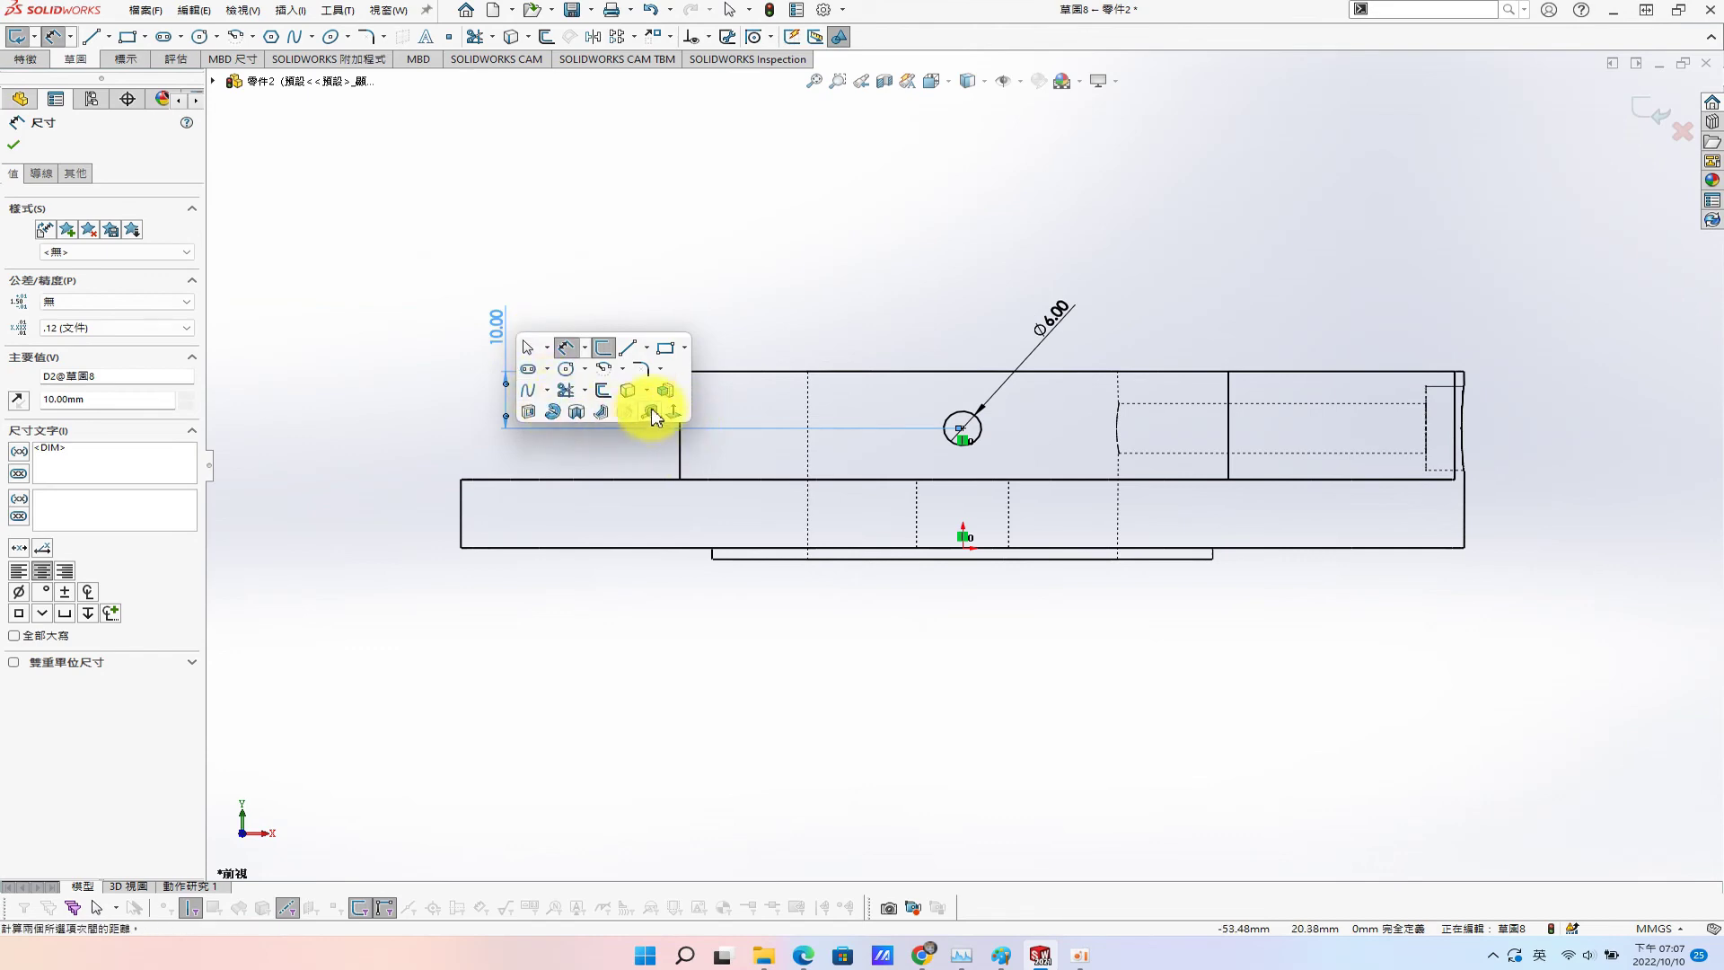
{"action": "left_click", "coordinate": [527, 411]}
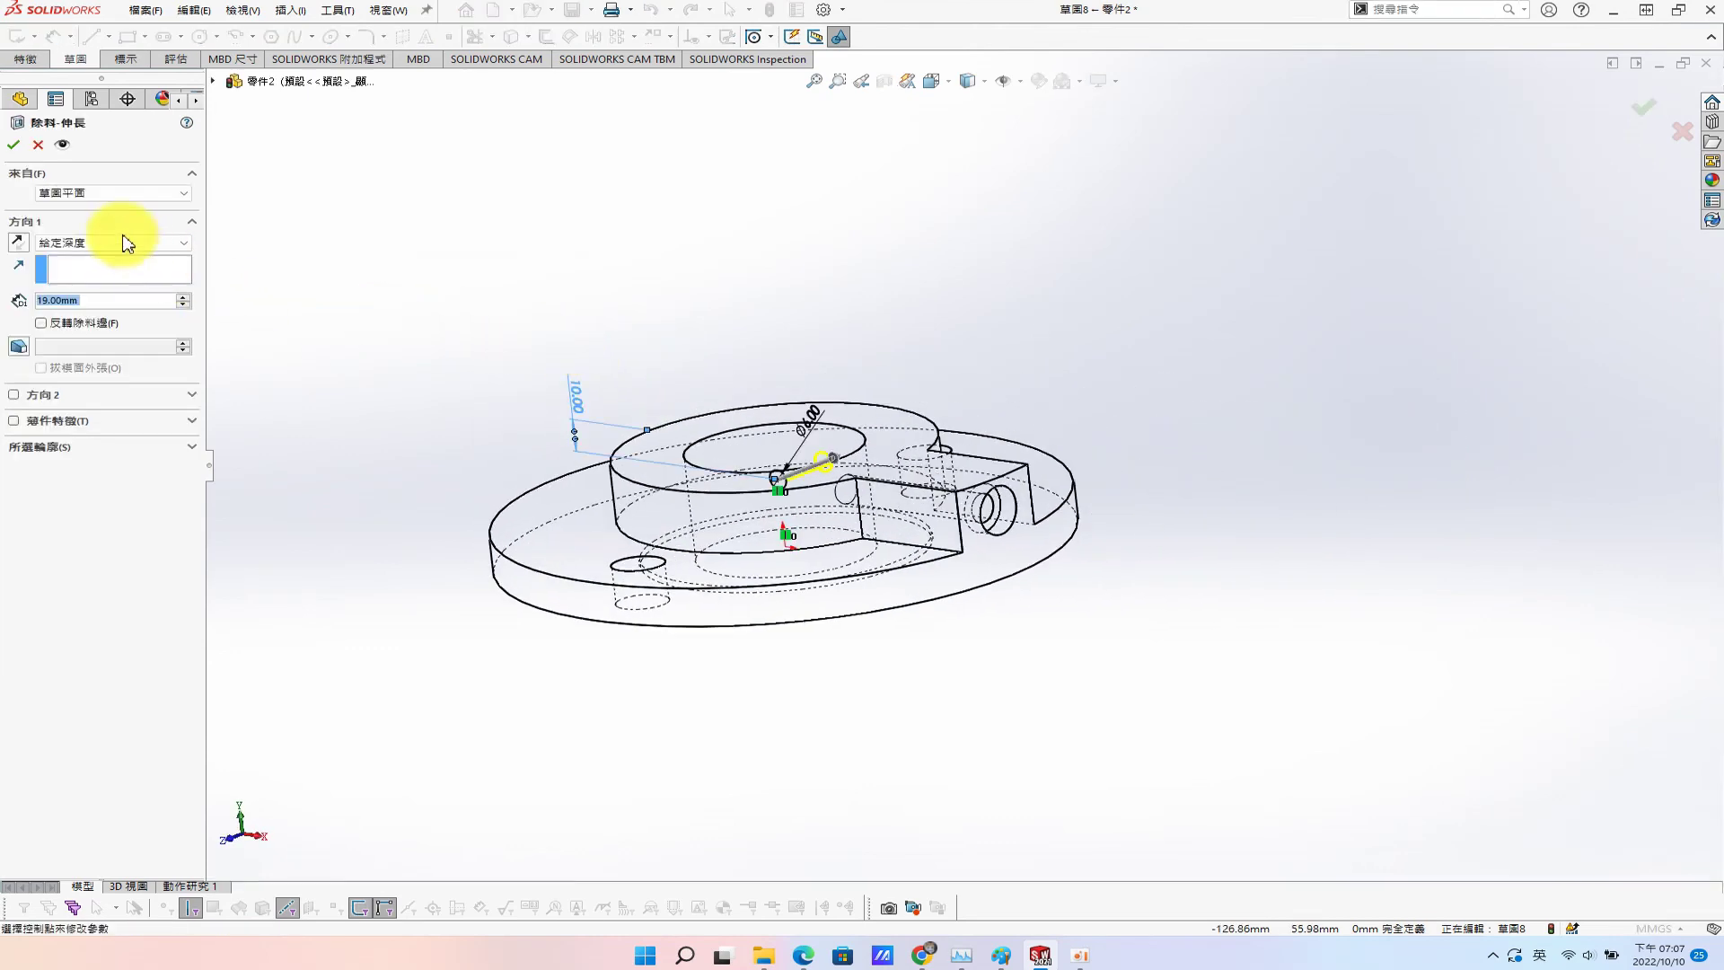
Cut the 6 mm circle Through All – Both directions, then display Shaded With Edges.
{"action": "left_click", "coordinate": [109, 240]}
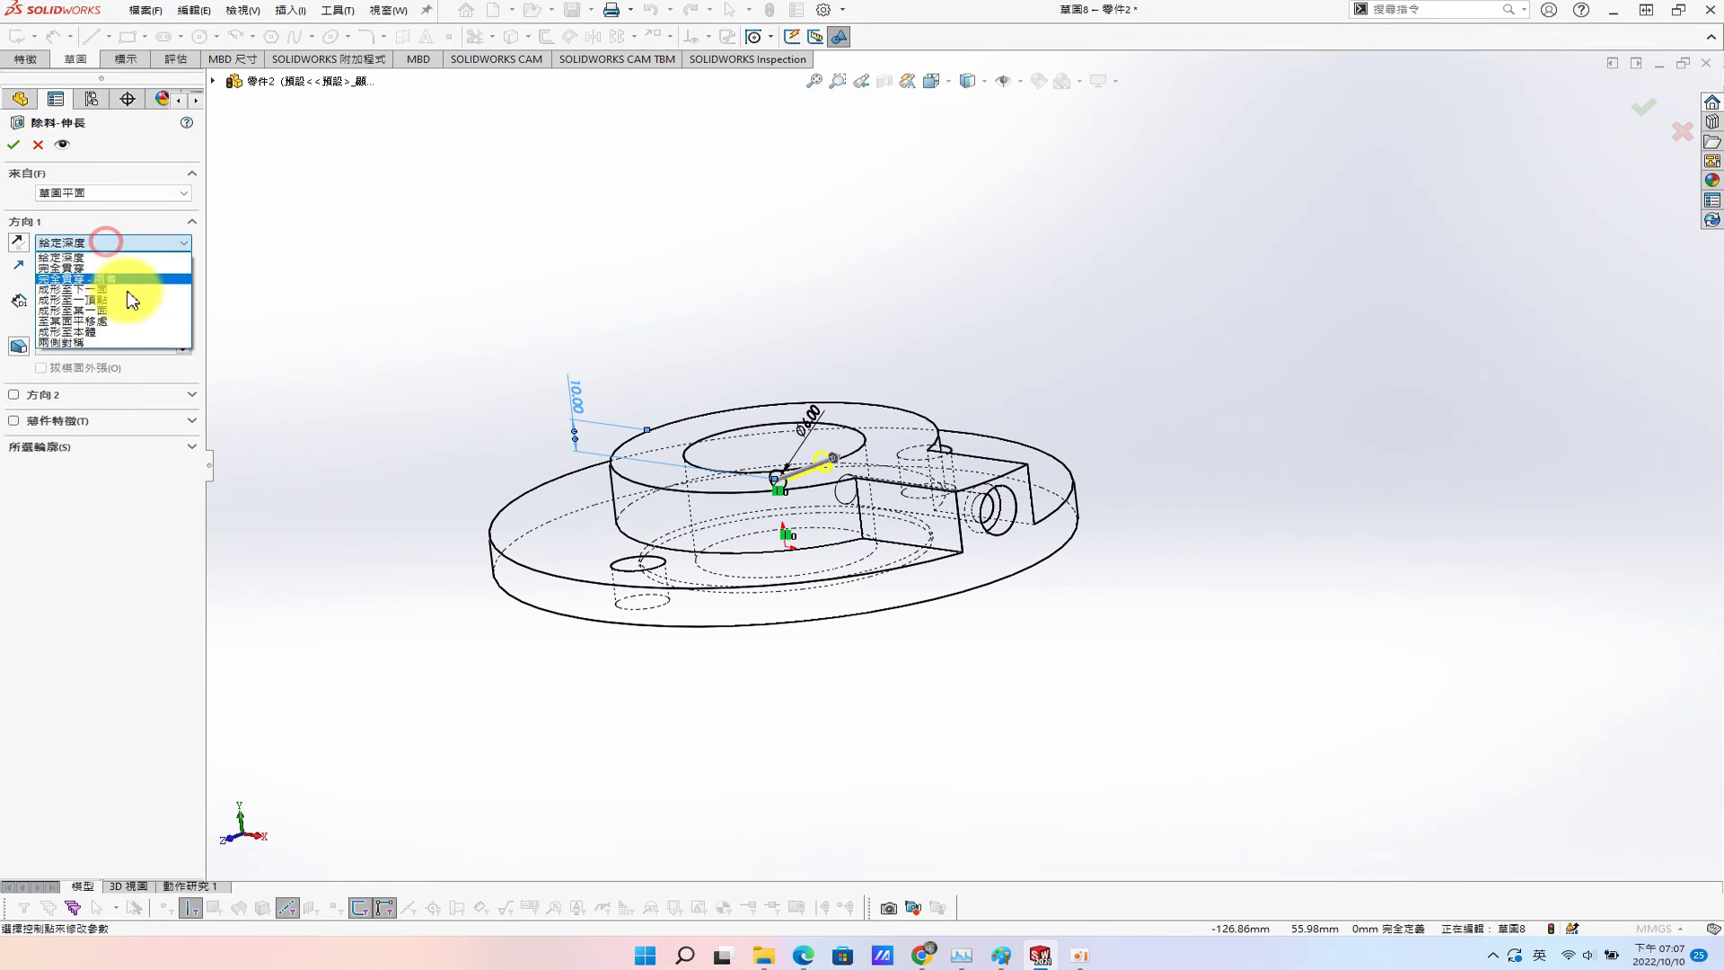
{"action": "left_click", "coordinate": [99, 278]}
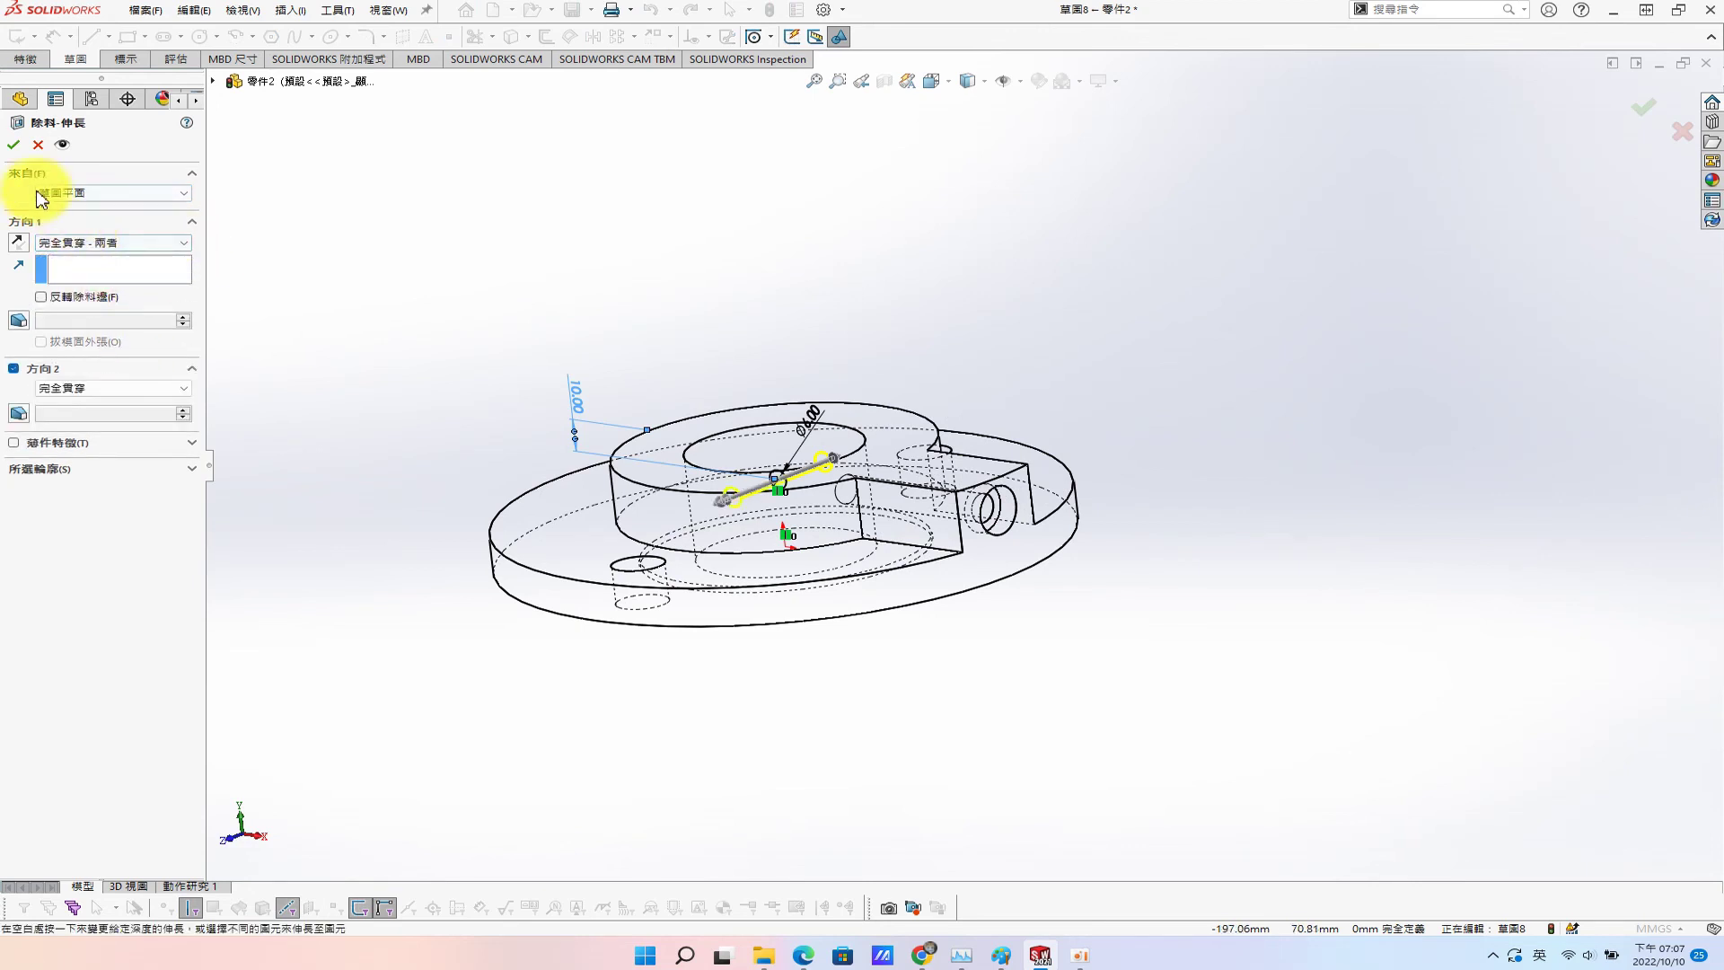
{"action": "left_click", "coordinate": [15, 142]}
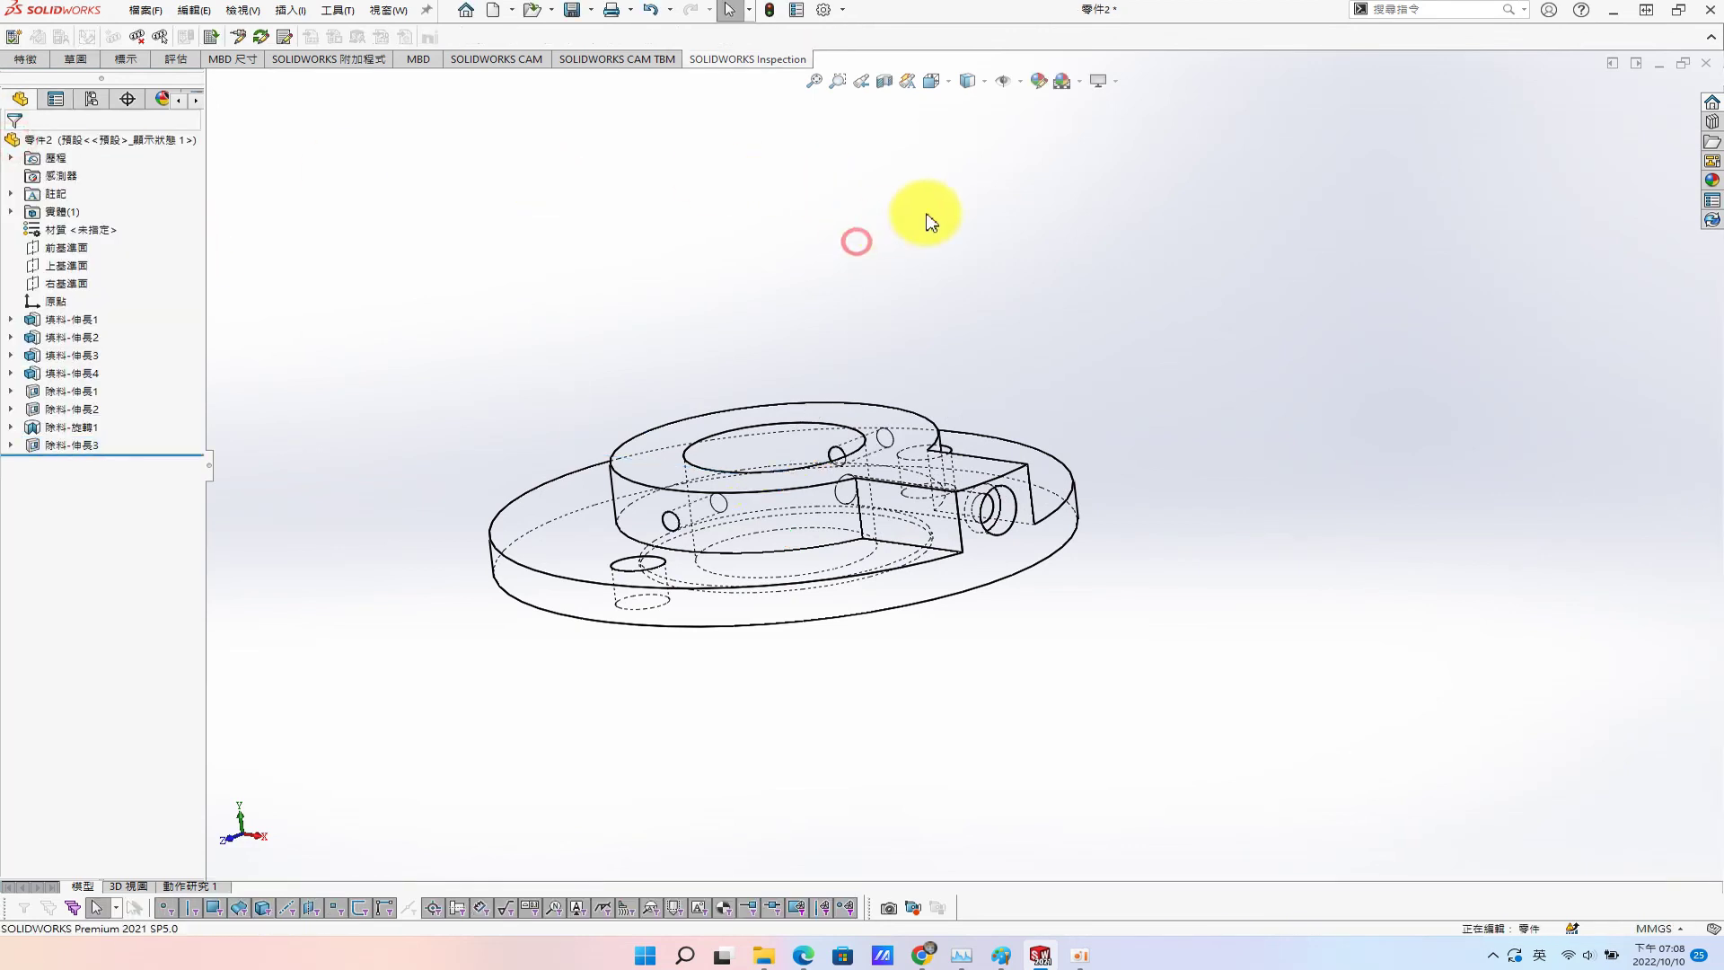
{"action": "left_click", "coordinate": [968, 85]}
{"action": "left_click", "coordinate": [970, 108]}
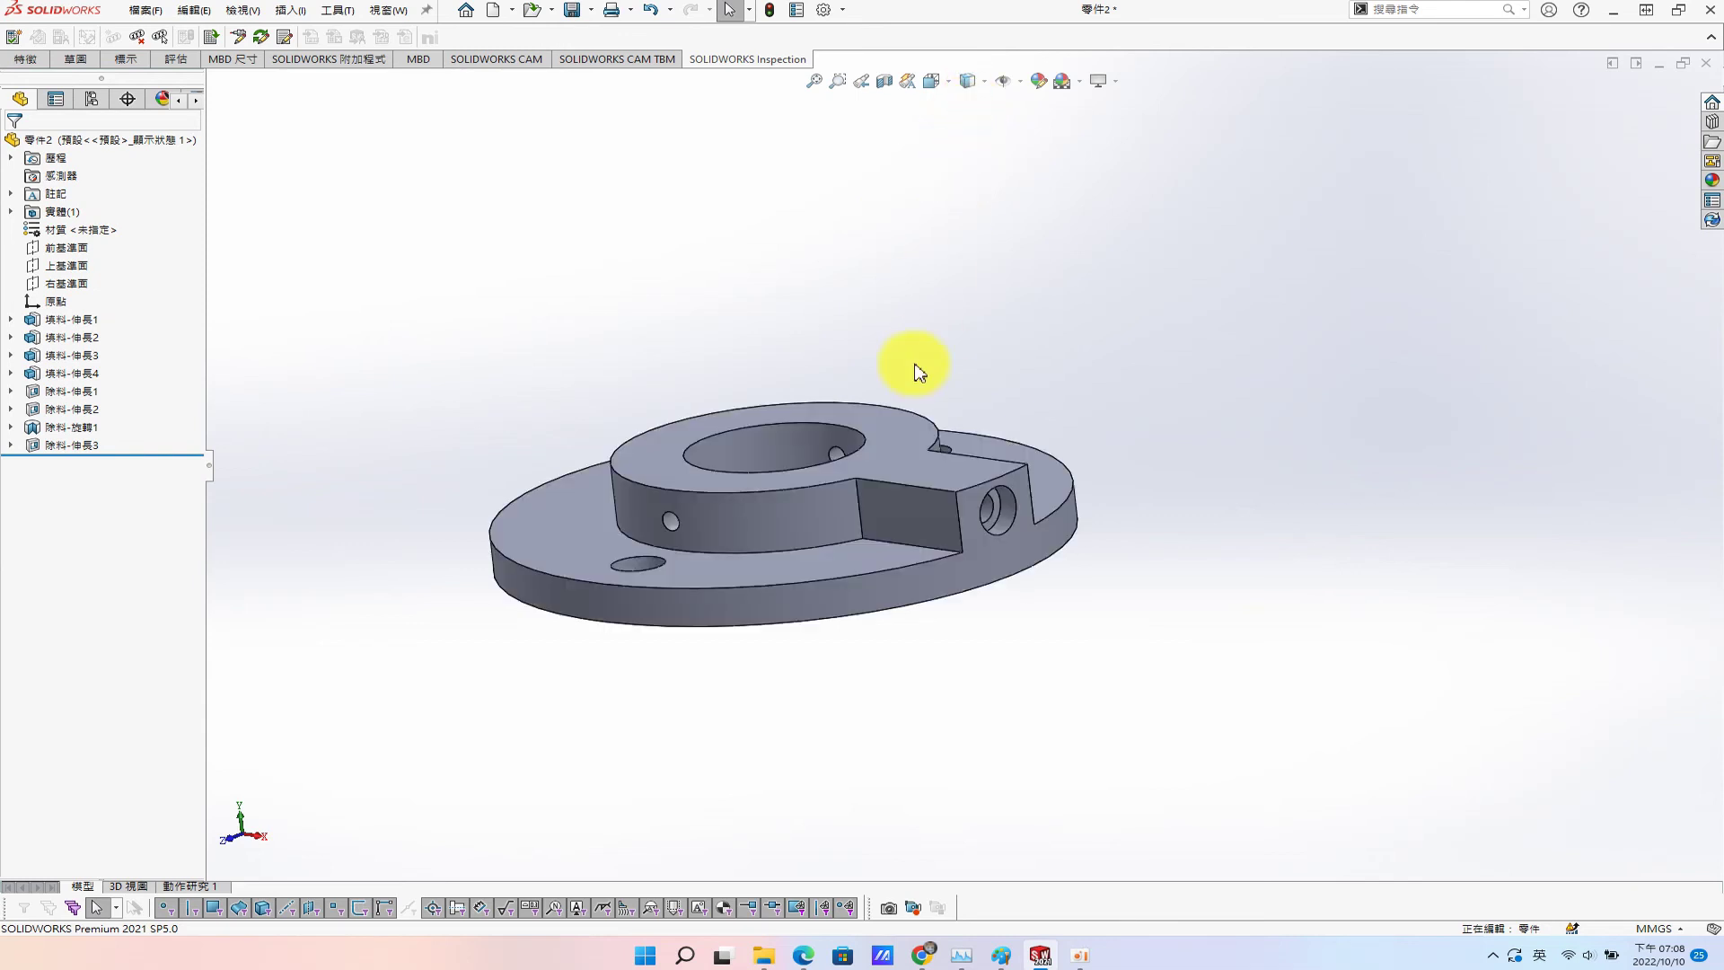
Fillet the two vertical slot-to-boss edges with a 10 mm radius.
{"action": "left_click", "coordinate": [781, 423]}
{"action": "left_click", "coordinate": [799, 470]}
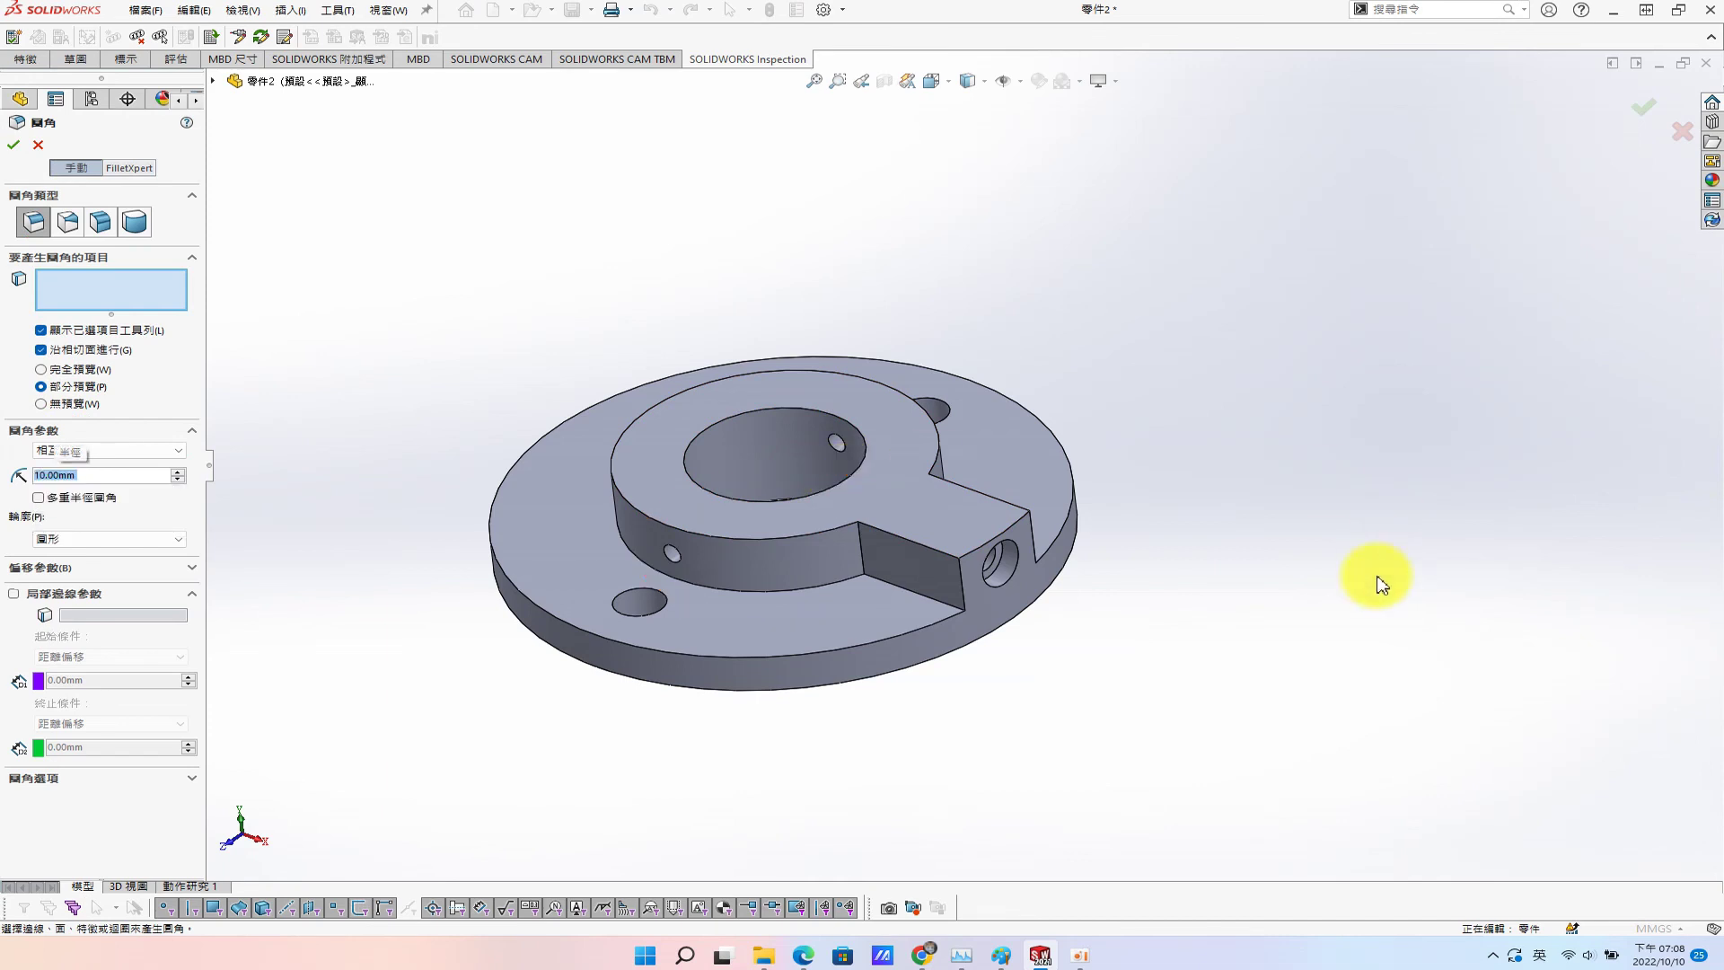
{"action": "left_click", "coordinate": [862, 544]}
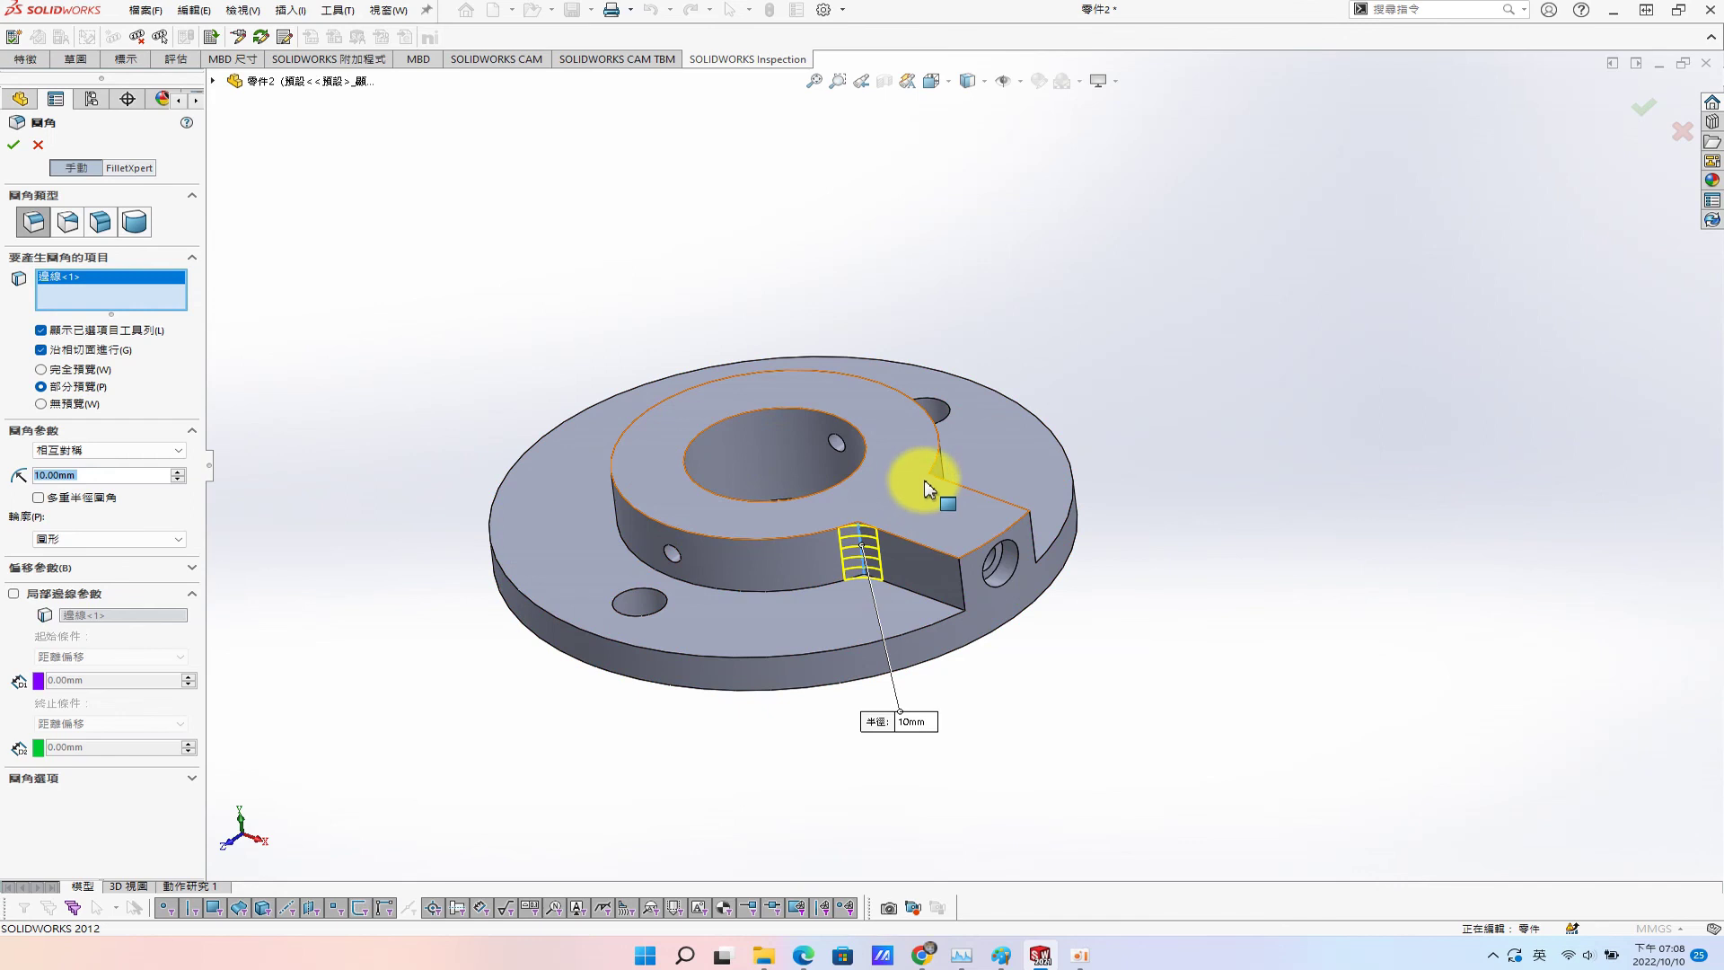
{"action": "left_click", "coordinate": [929, 490]}
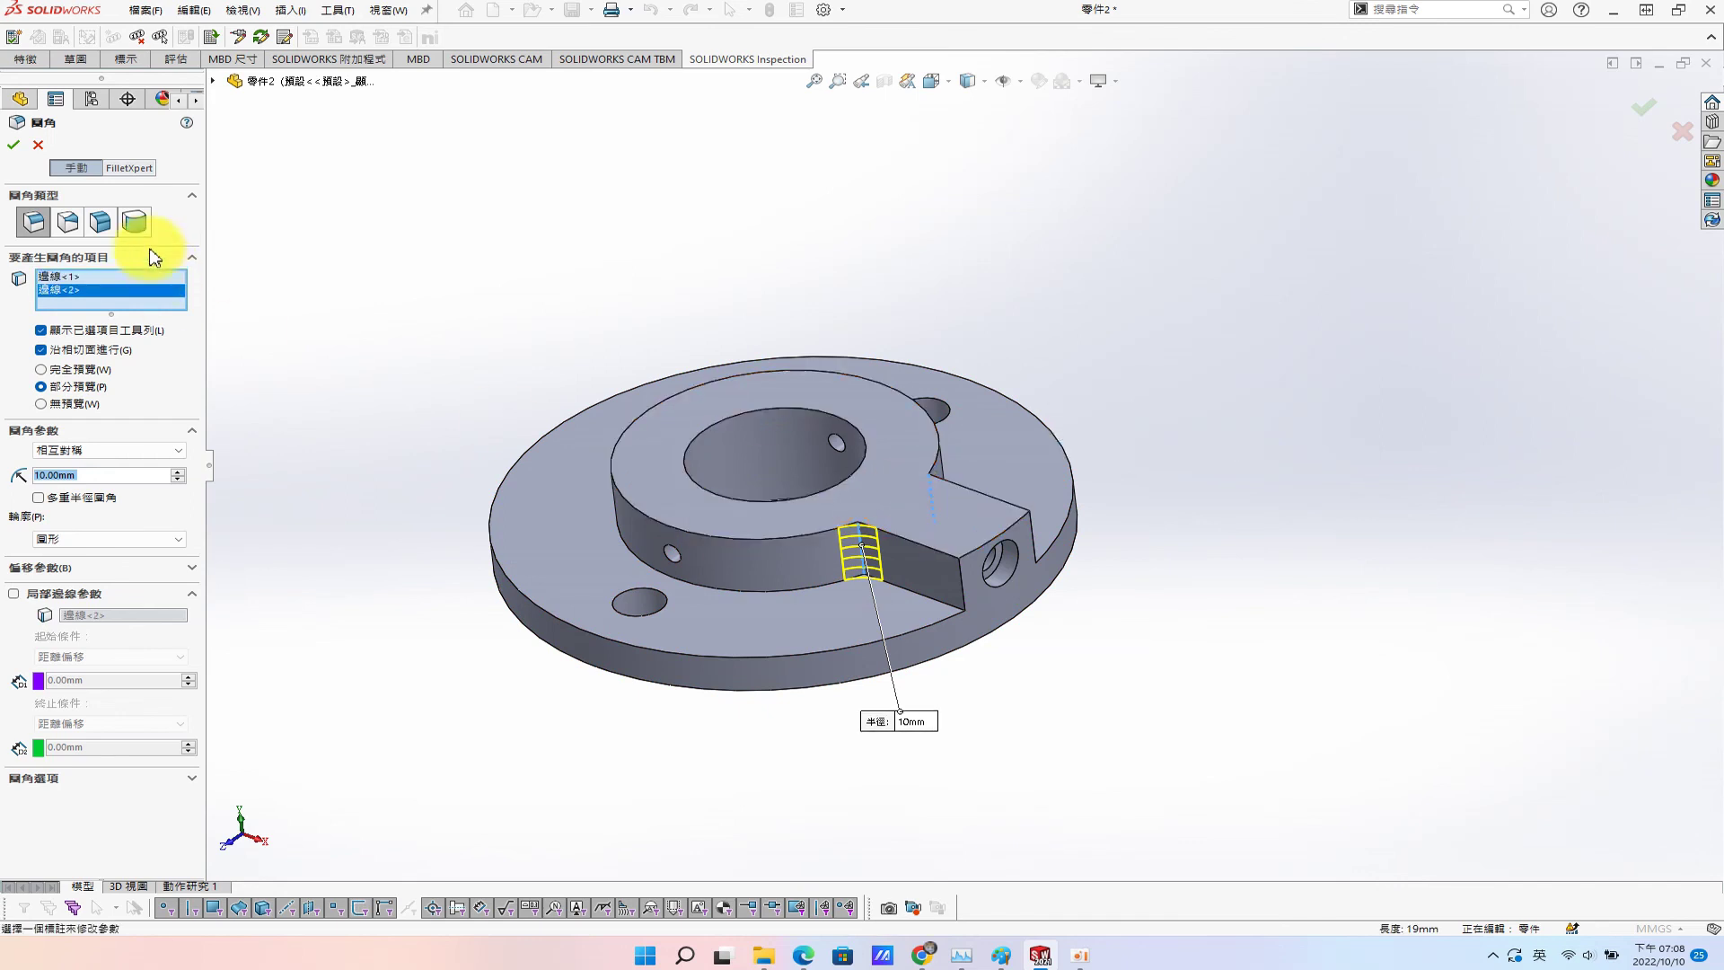
{"action": "left_click", "coordinate": [14, 144]}
{"action": "scroll", "coordinate": [711, 500], "scroll_direction": "up", "scroll_amount": 3}
{"action": "scroll", "coordinate": [674, 469], "scroll_direction": "up", "scroll_amount": 2}
{"action": "mouse_move", "coordinate": [916, 522]}
{"action": "middle_mouse_down"}
{"action": "mouse_move", "coordinate": [1032, 547]}
{"action": "mouse_move", "coordinate": [912, 521]}
{"action": "middle_mouse_up"}
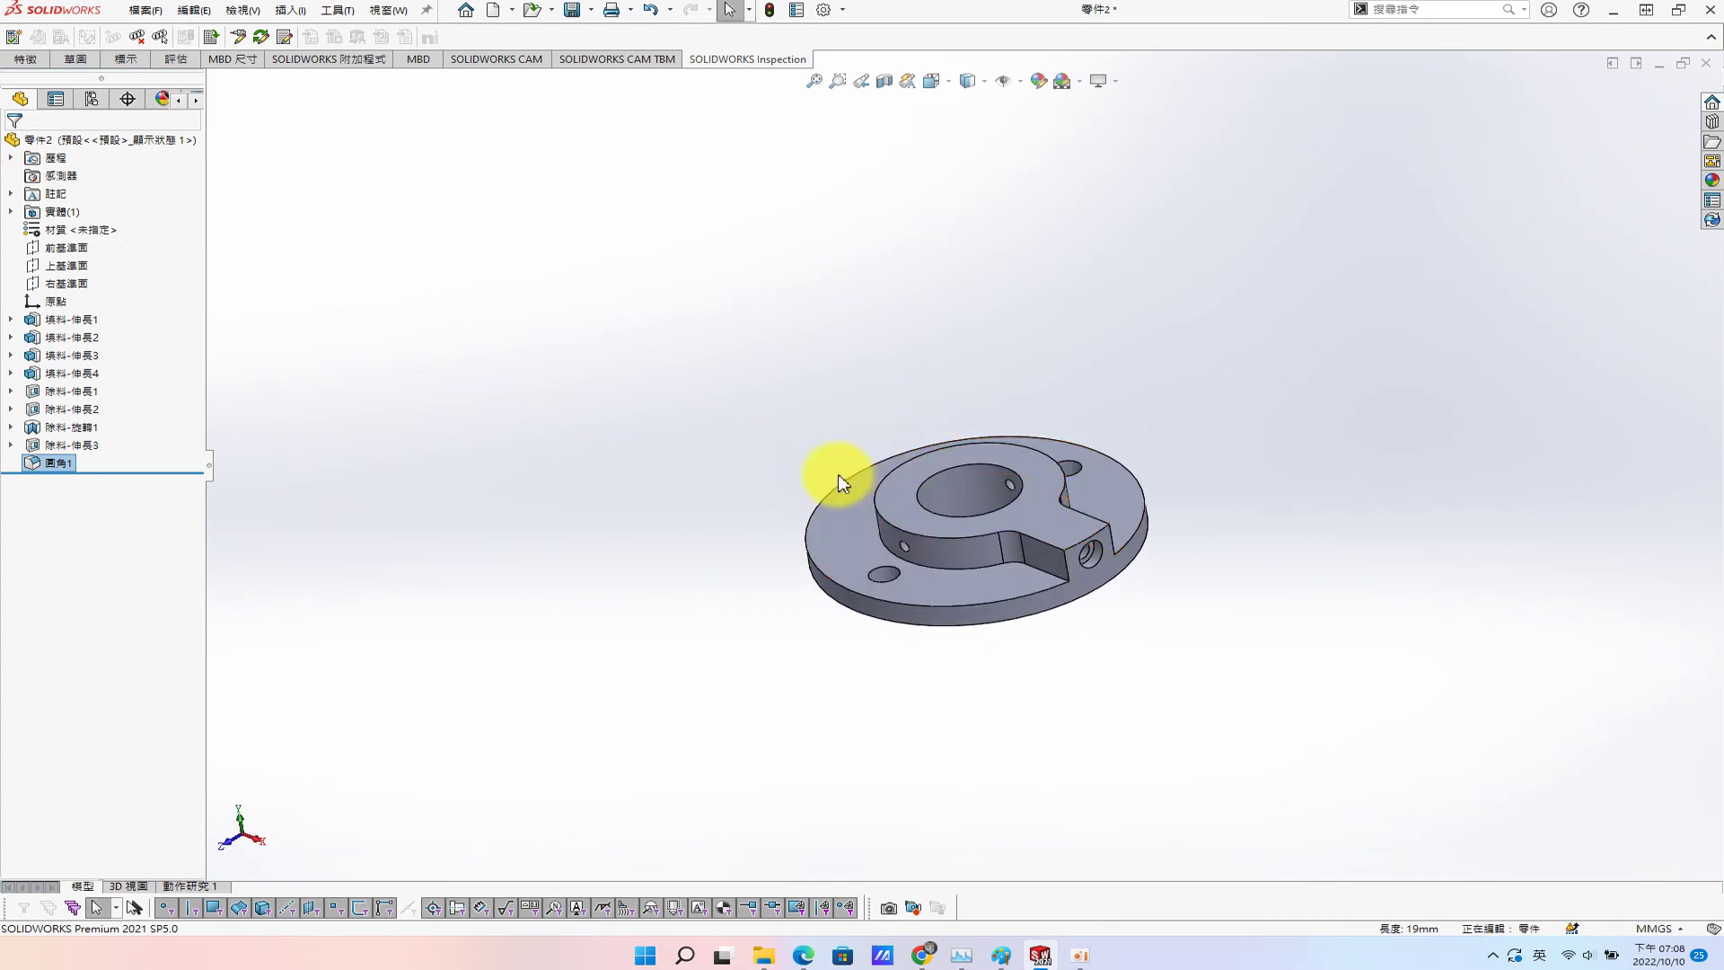
Save the part as 零件2.sldprt and bring the Paint reference drawing forward.
{"action": "mouse_move", "coordinate": [918, 488]}
{"action": "middle_mouse_down"}
{"action": "mouse_move", "coordinate": [1138, 462]}
{"action": "mouse_move", "coordinate": [1282, 536]}
{"action": "mouse_move", "coordinate": [1076, 590]}
{"action": "middle_mouse_up"}
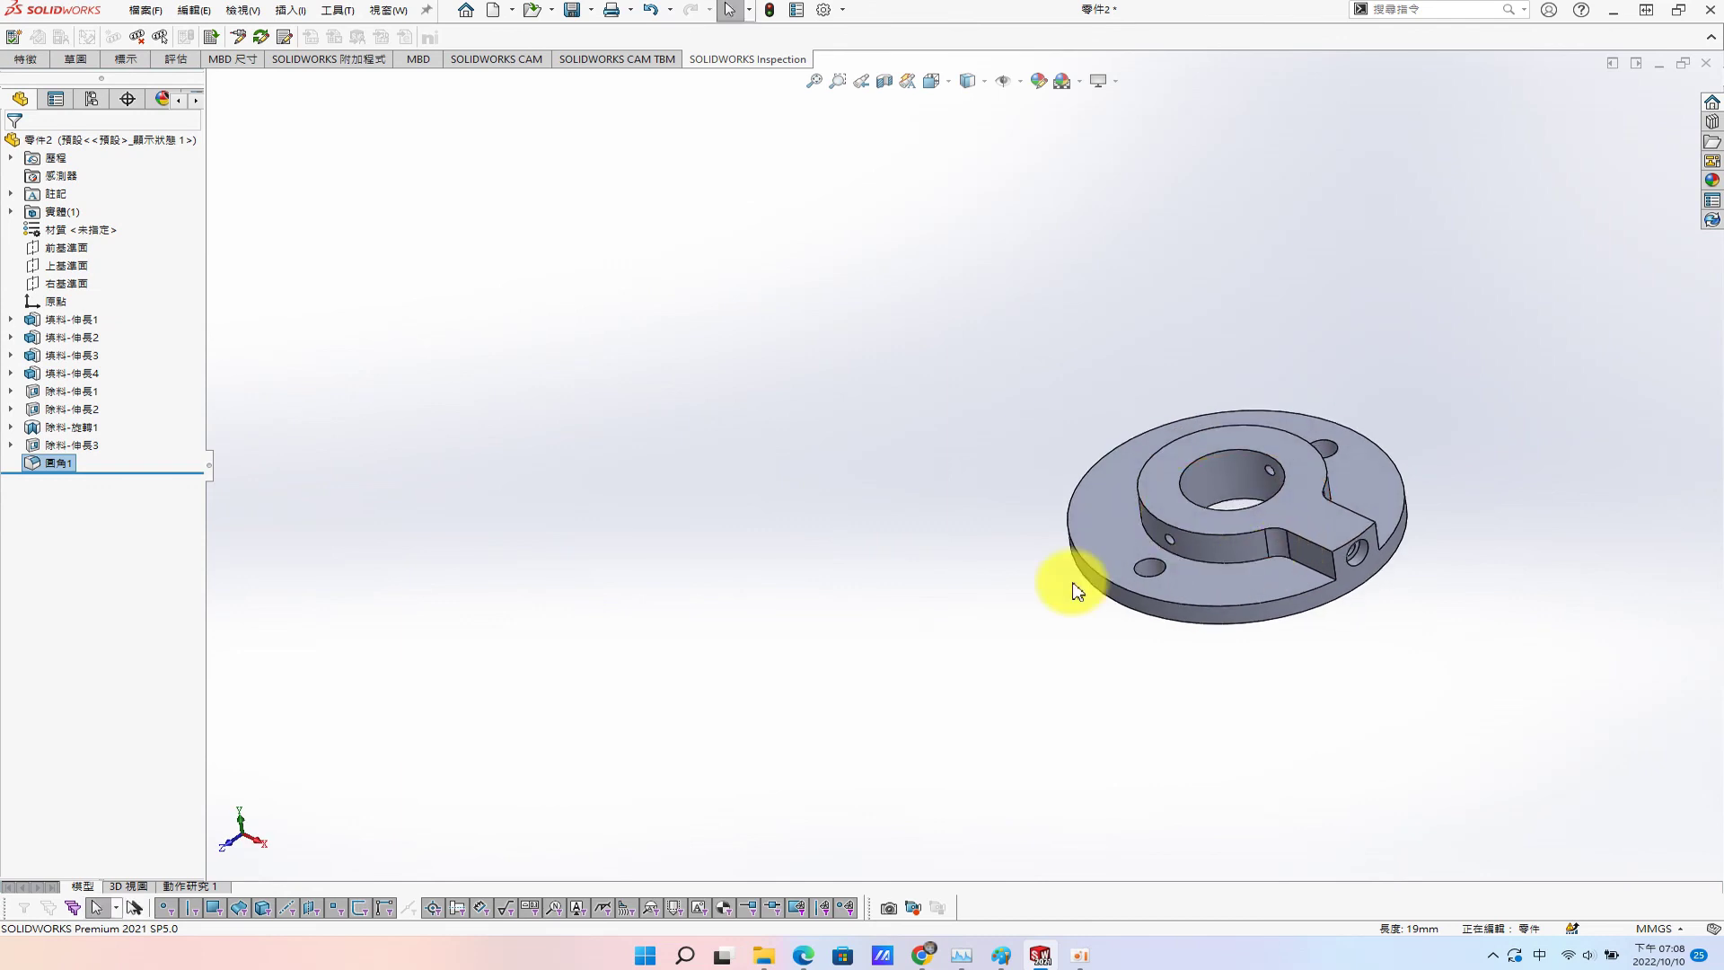
{"action": "key", "text": "ctrl+s"}
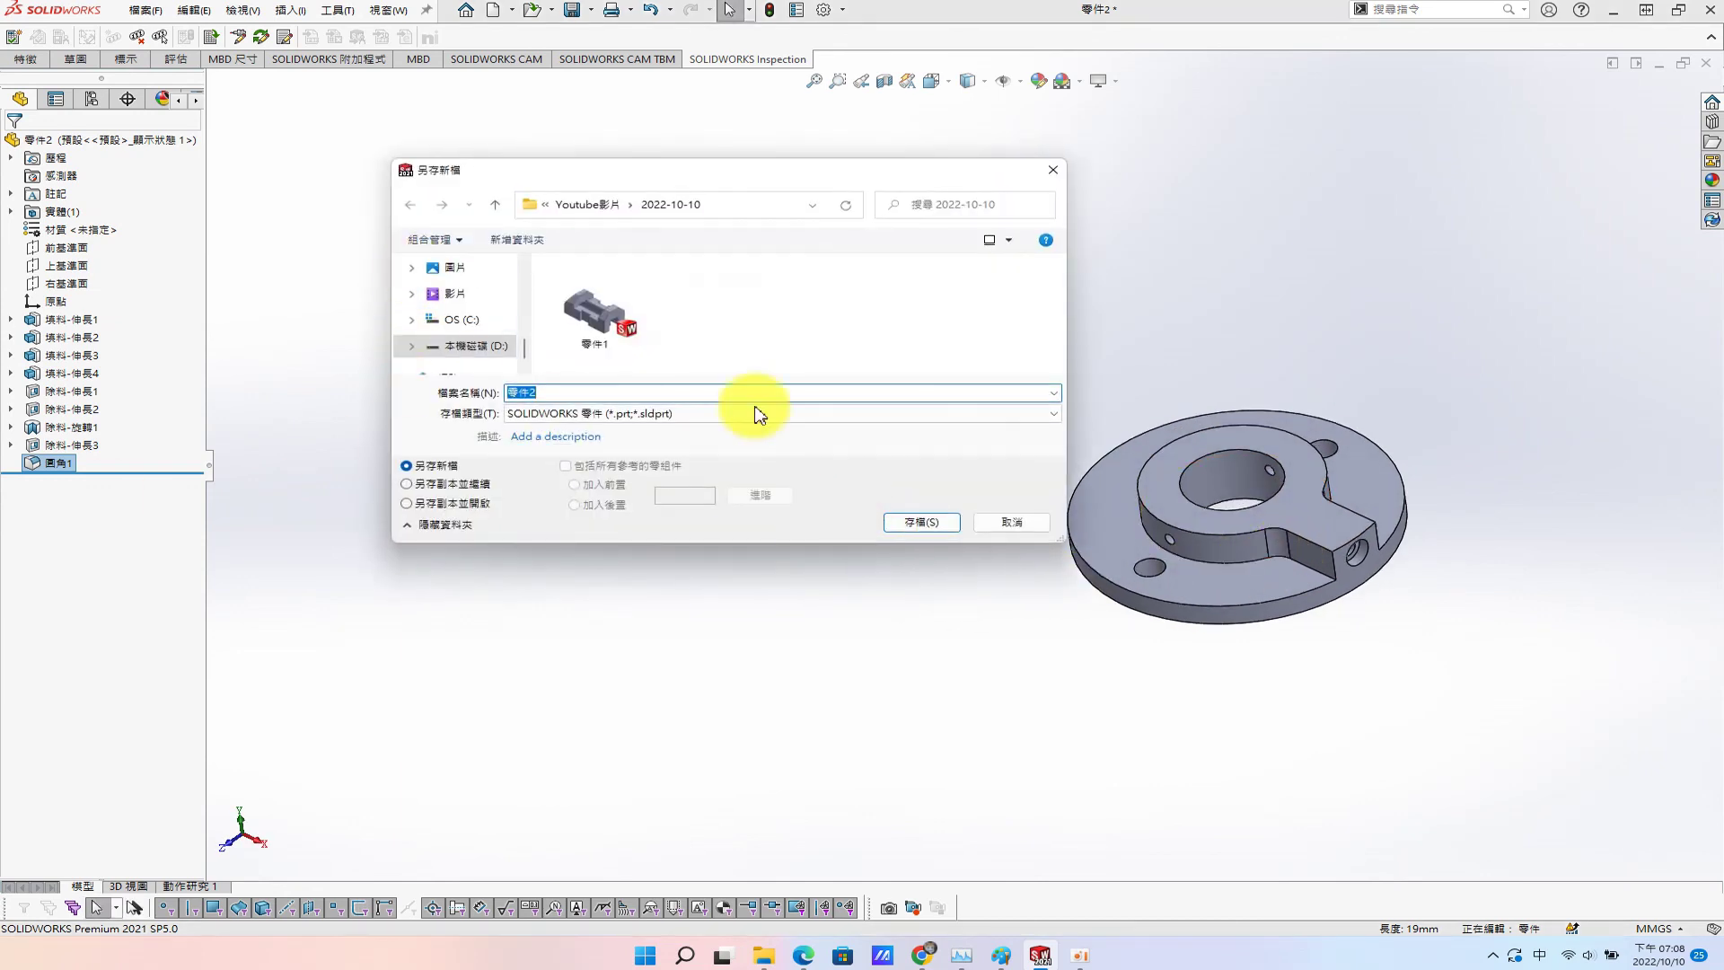
{"action": "left_click", "coordinate": [911, 527]}
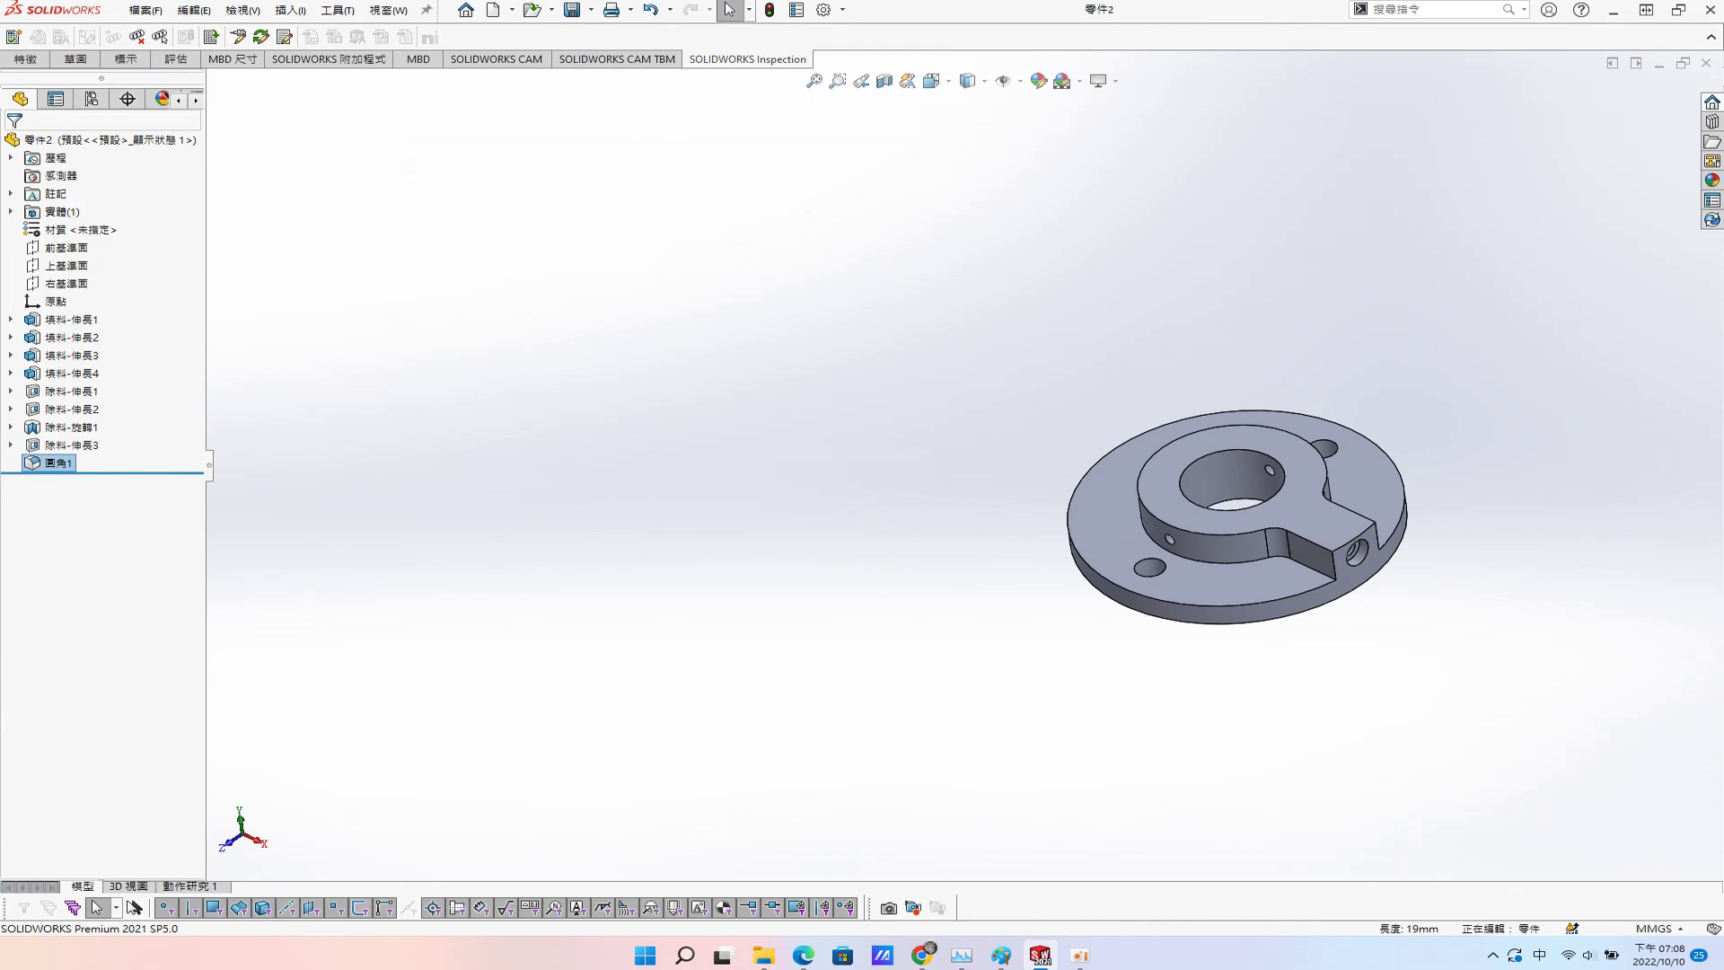
{"action": "left_click", "coordinate": [1001, 955]}
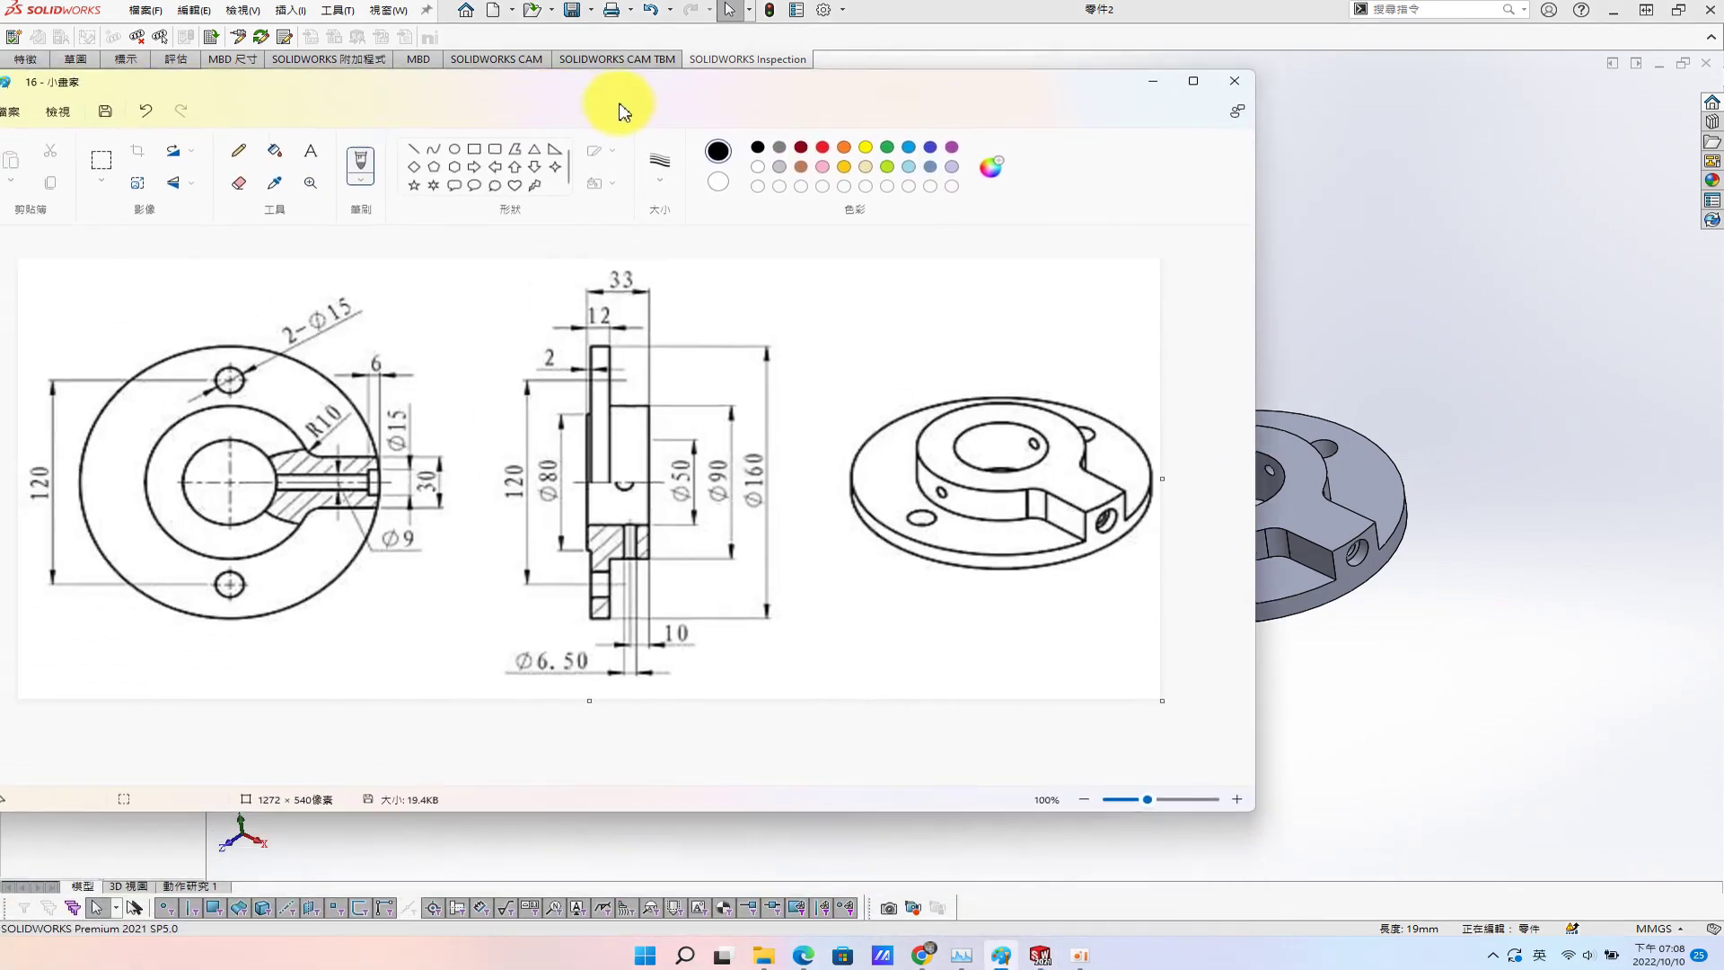
{"action": "left_click_drag", "start_coordinate": [835, 90], "coordinate": [442, 185]}
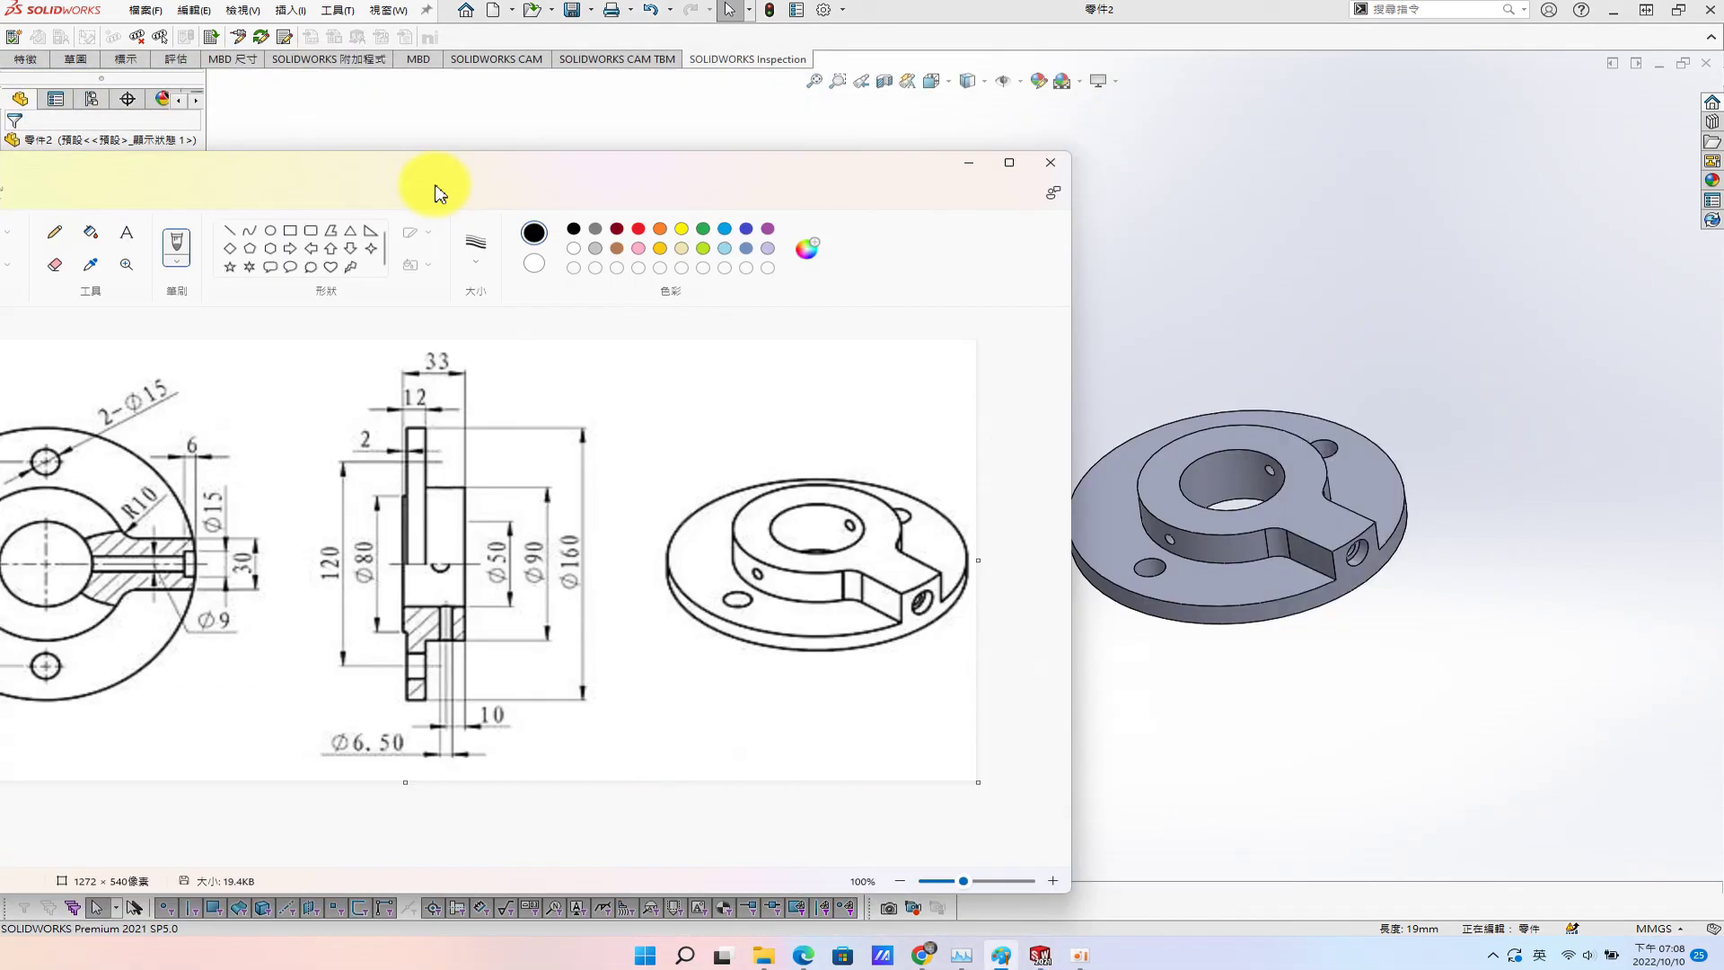